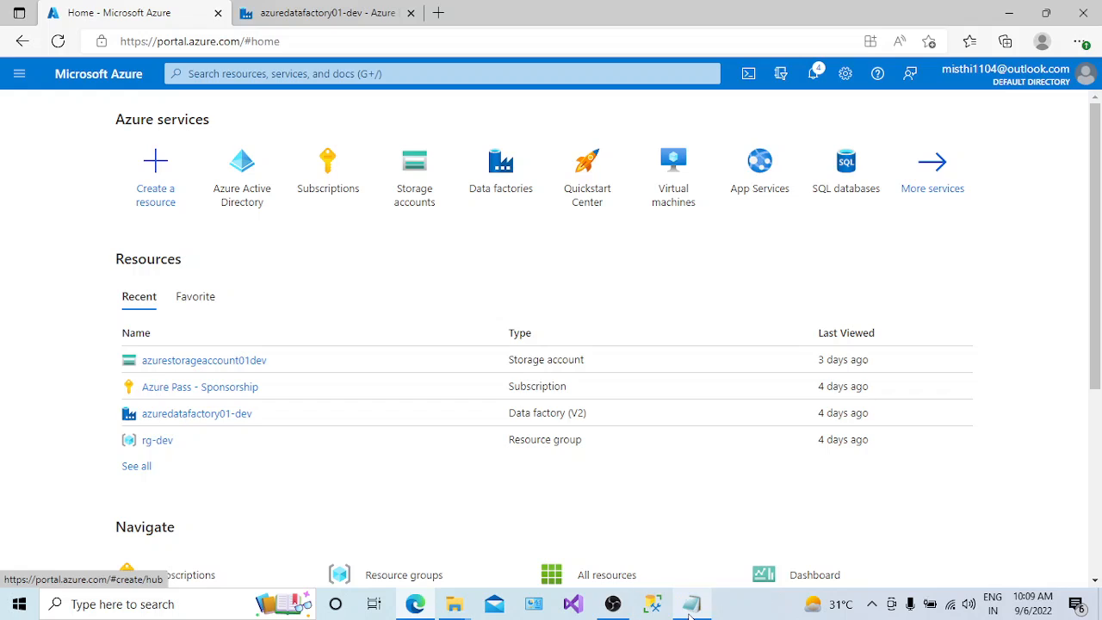
- Open dataflow1 in the azuredatafactory01-dev data factory and enlarge its canvas to view the whole flow
left_click(691, 603)
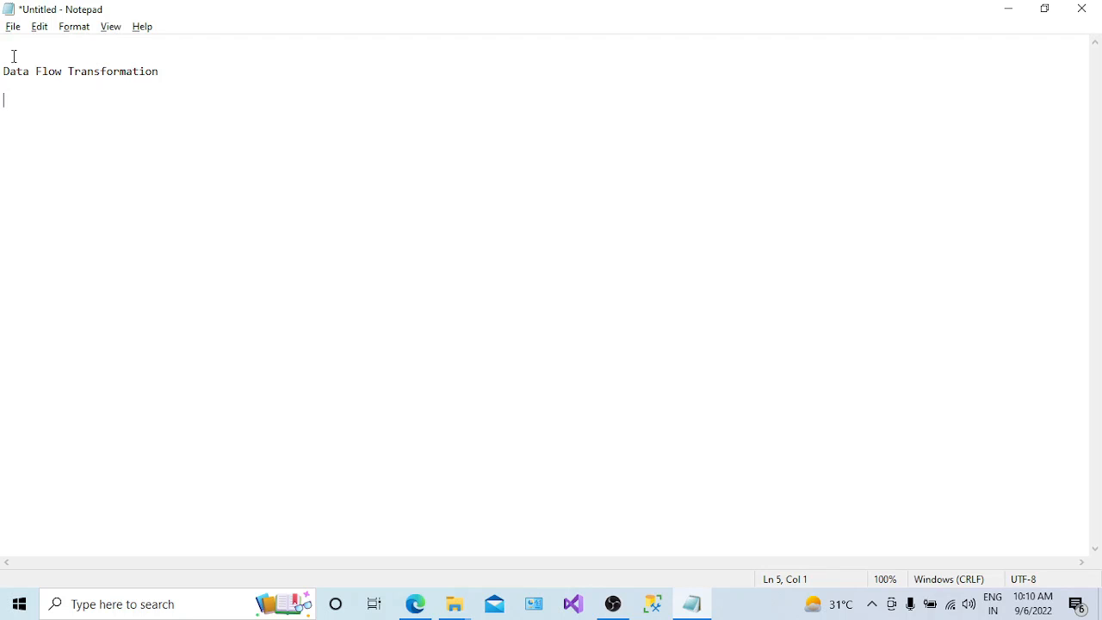
key("alt+Tab")
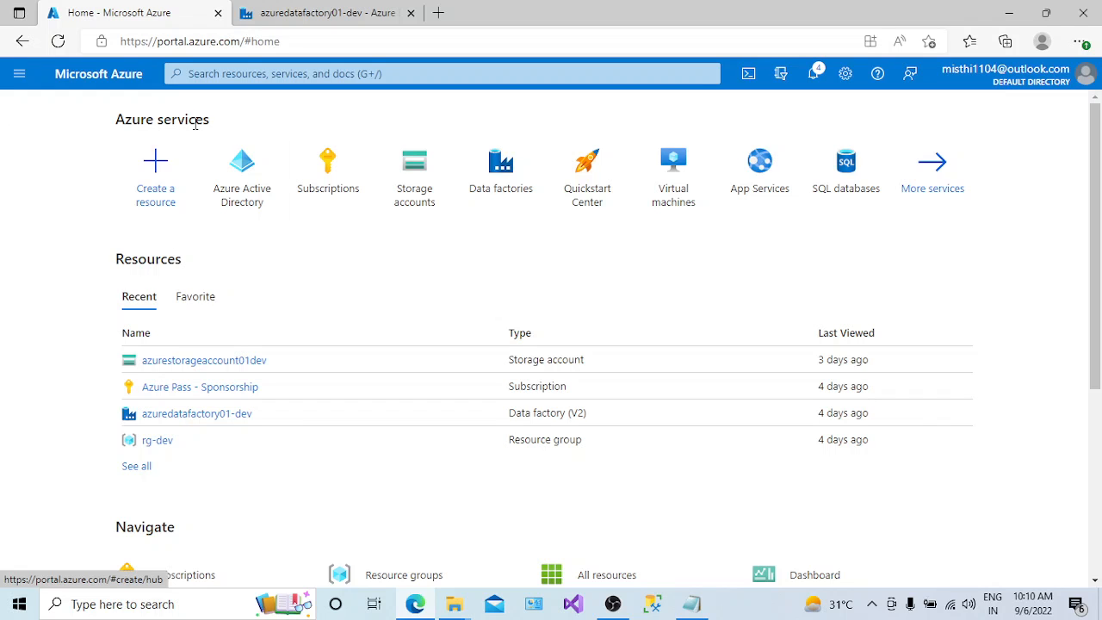
left_click(301, 14)
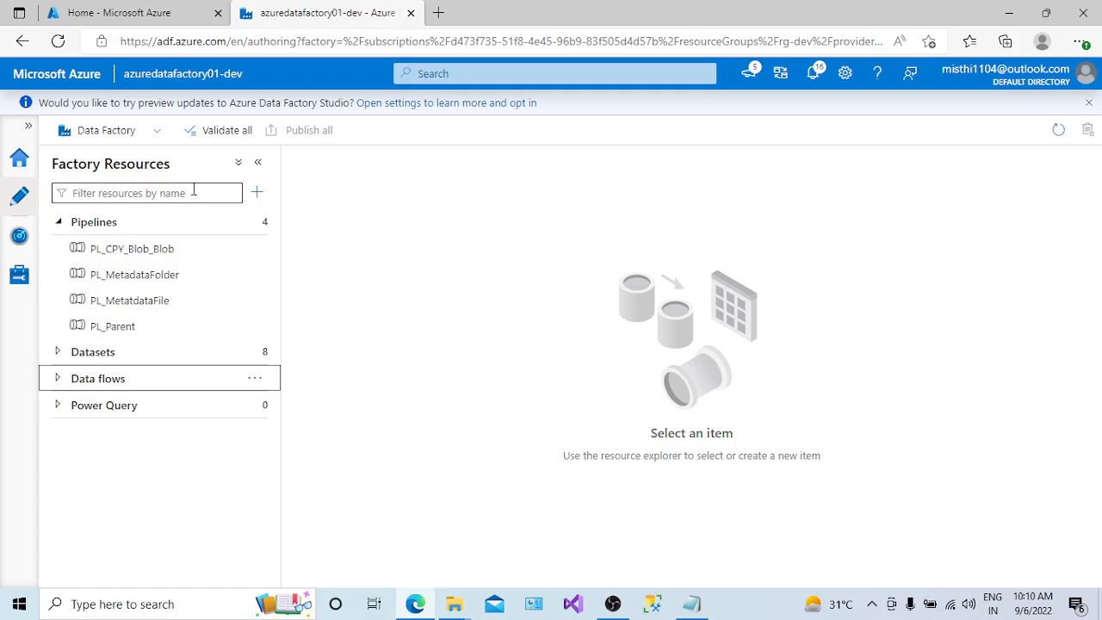
left_click(58, 222)
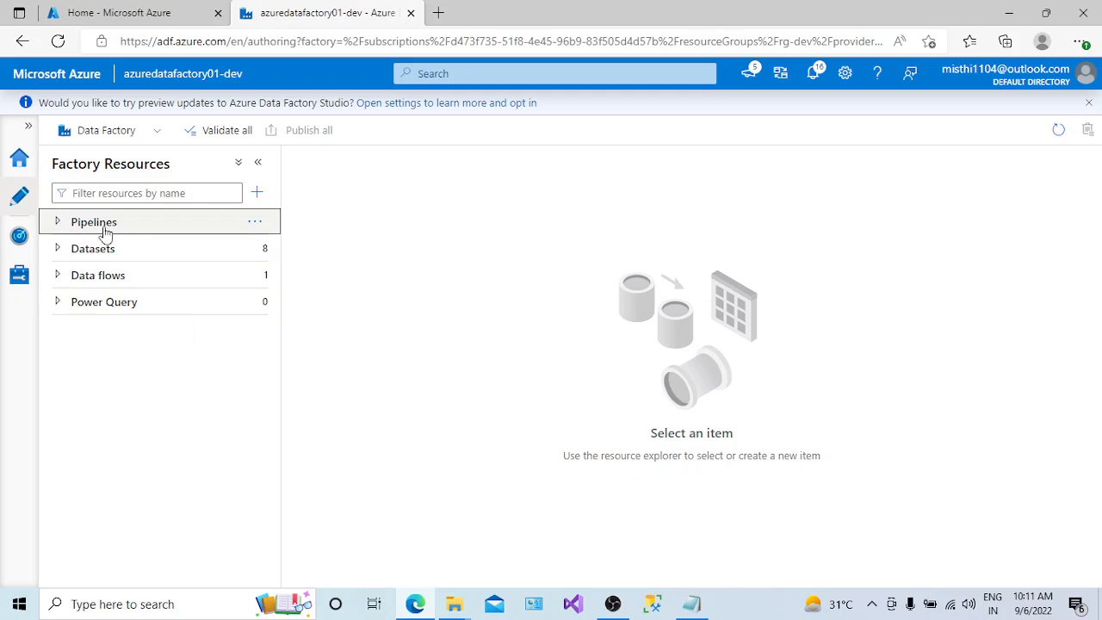
left_click(57, 223)
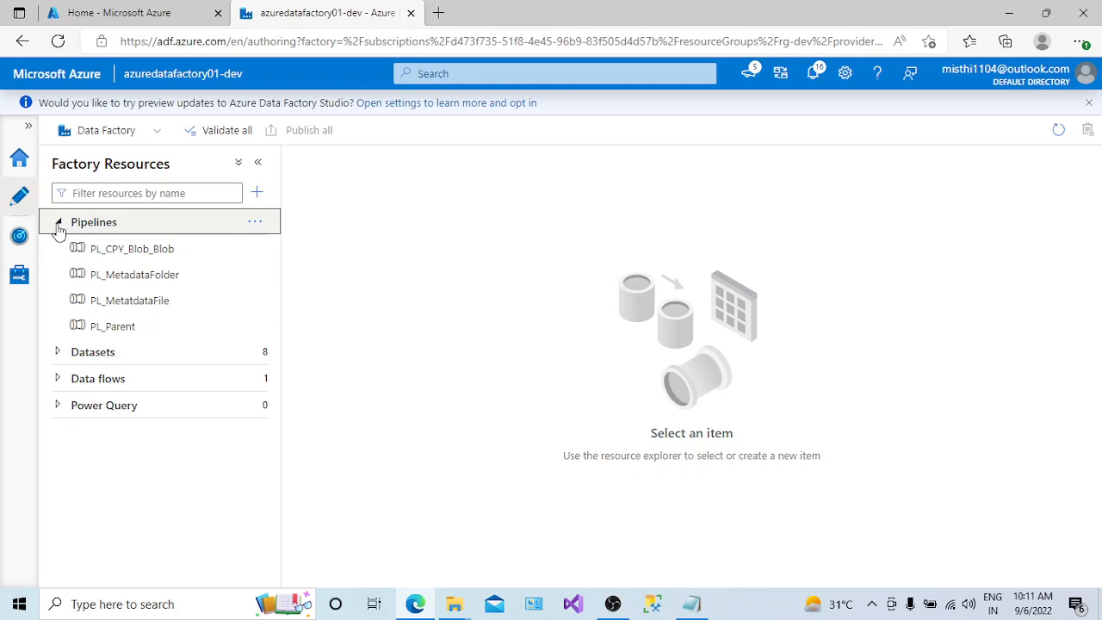
left_click(58, 223)
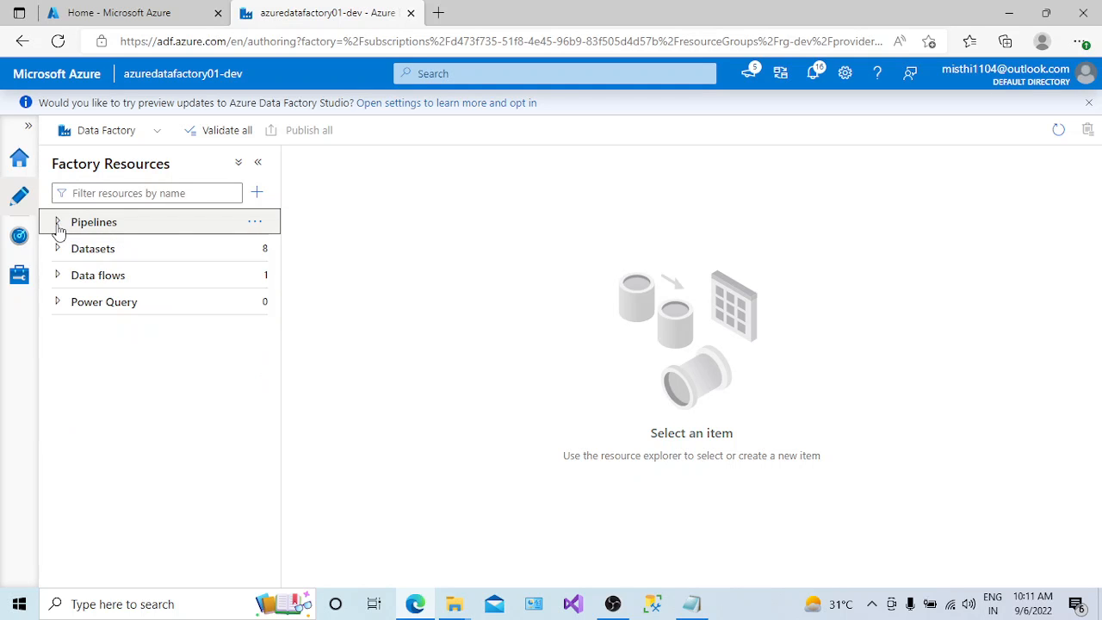
left_click(60, 277)
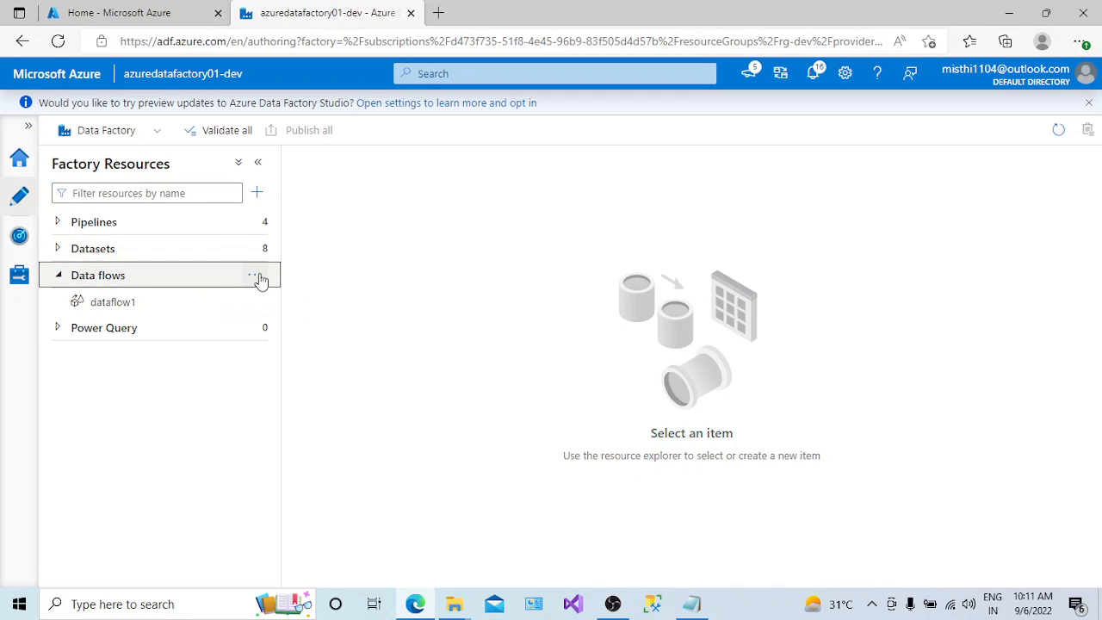
left_click(120, 308)
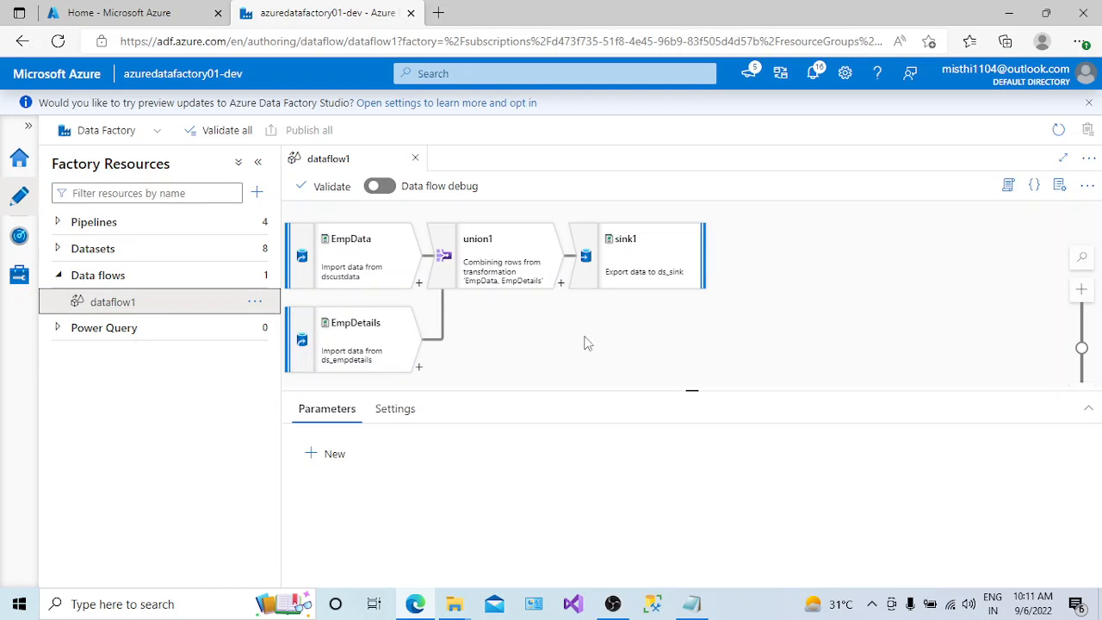
left_click_drag(697, 390, 693, 461)
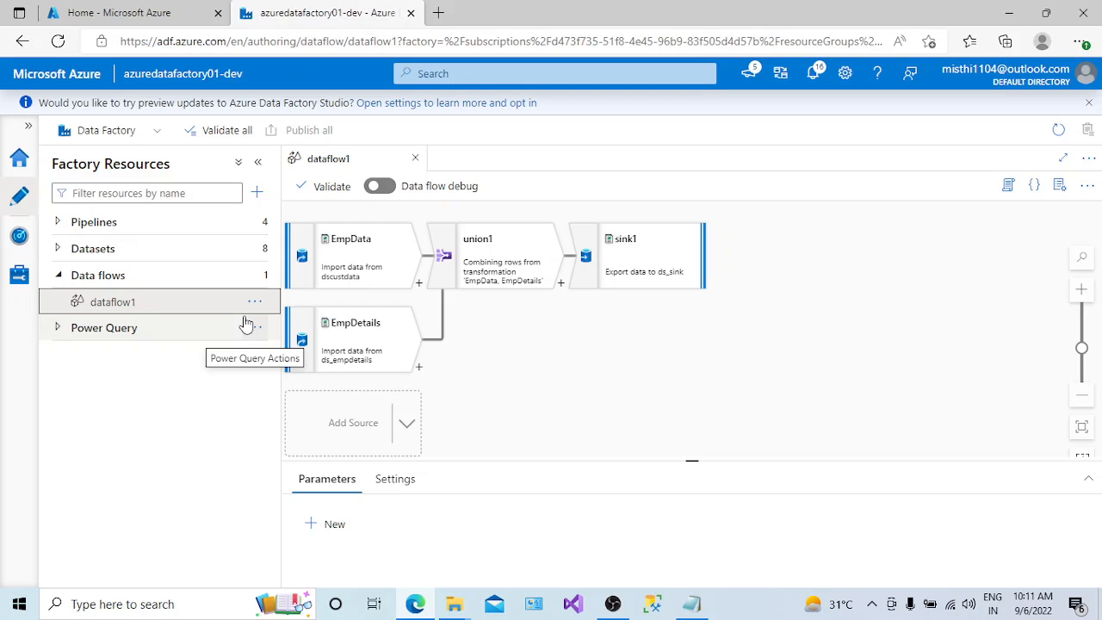
- Switch to Notepad and add the line "2 types -- mapping data flow" below the Data Flow Transformation heading
key("ctrl+shift+Tab")
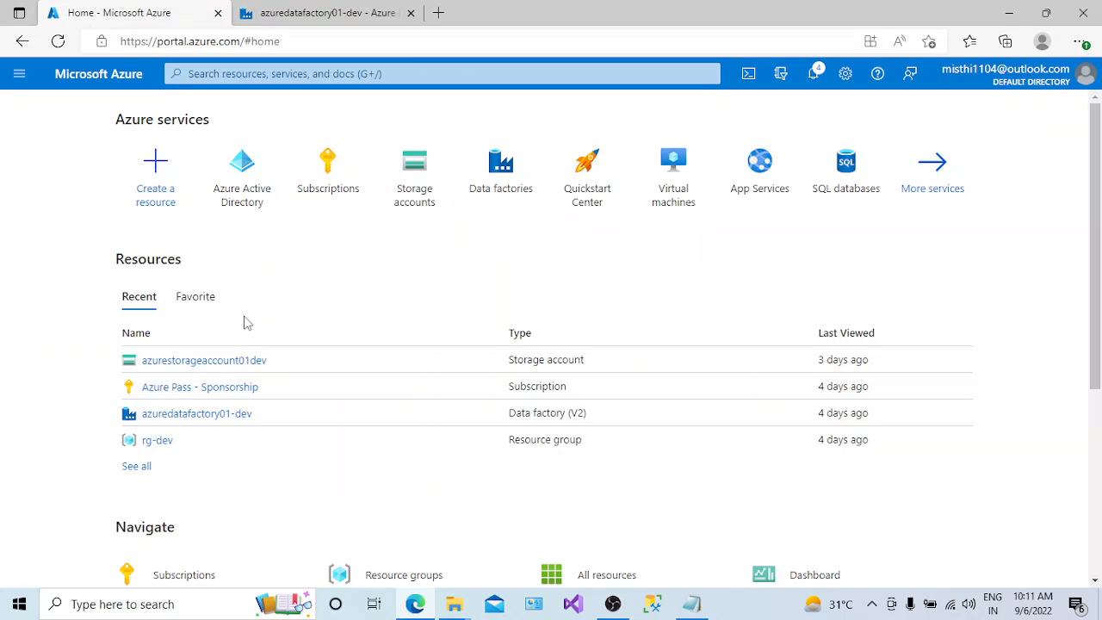
left_click(709, 609)
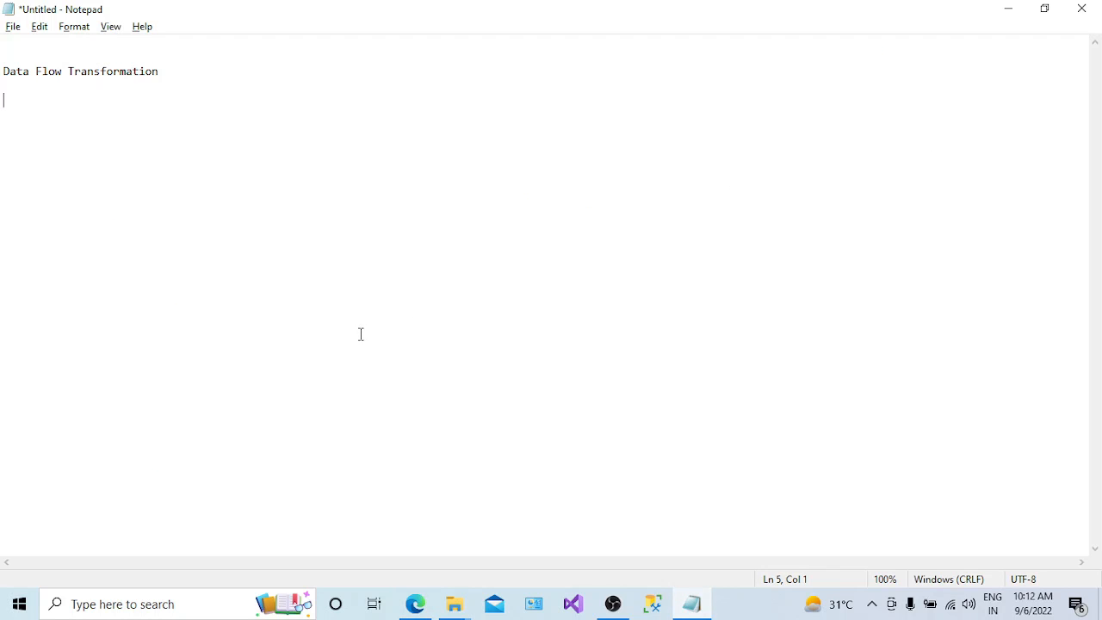
type("2 types -- mapping ")
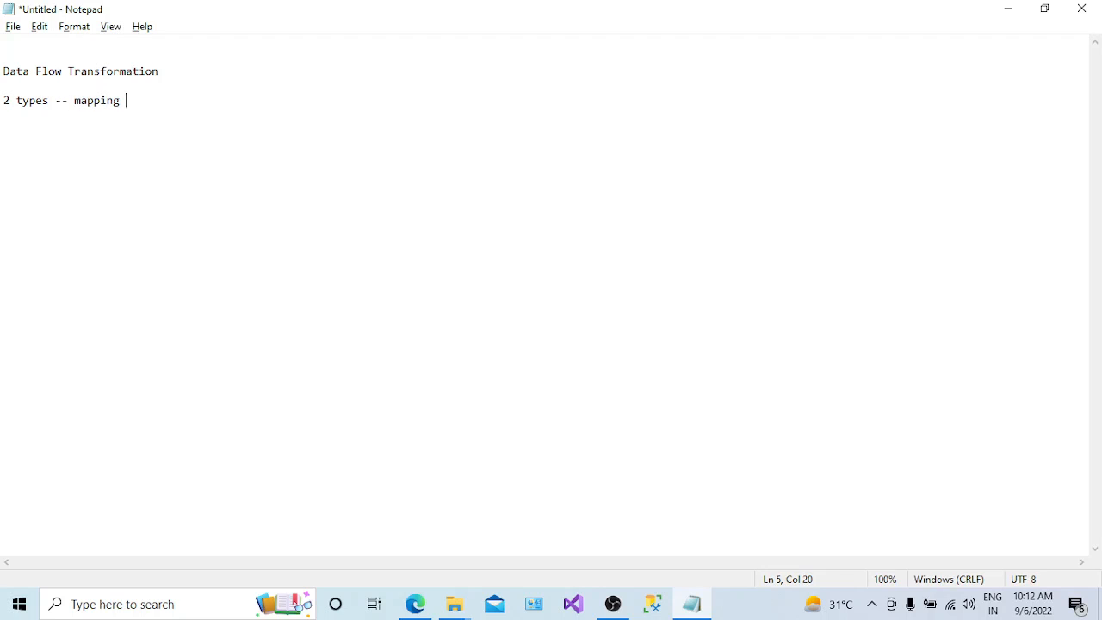
type("data flow")
- Add an indented second line reading "Wrangling data flow" under the mapping data flow line
key("Return")
key("Tab")
type("Wr")
key("BackSpace")
type("rangli")
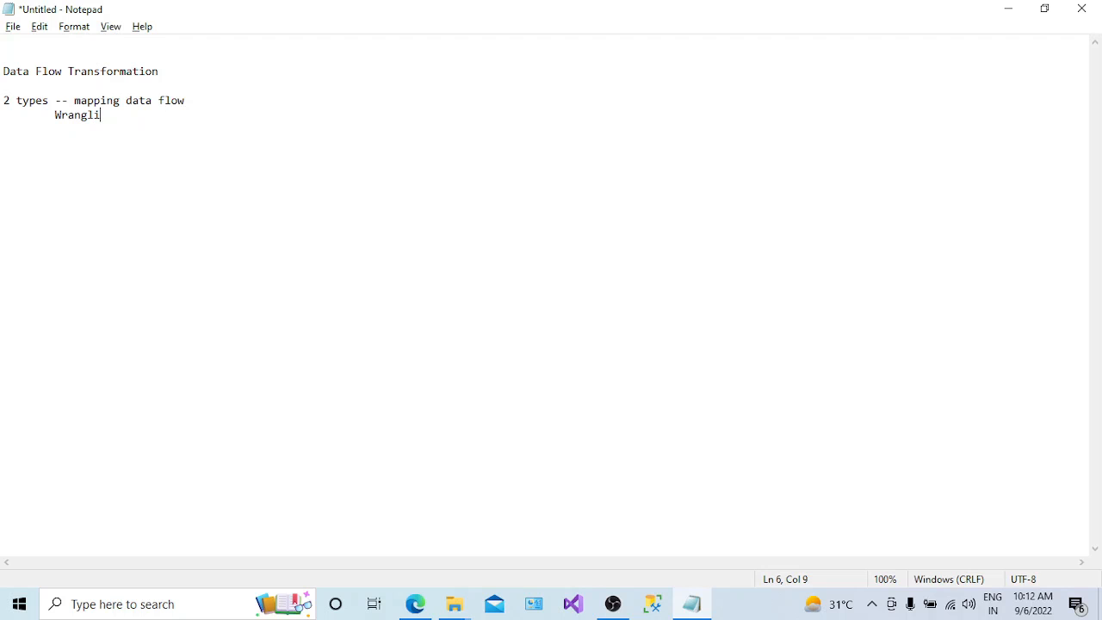
type("ng data flow")
- Switch to the Azure Data Factory page in the browser and view the dataflow1 canvas
key("alt+Tab")
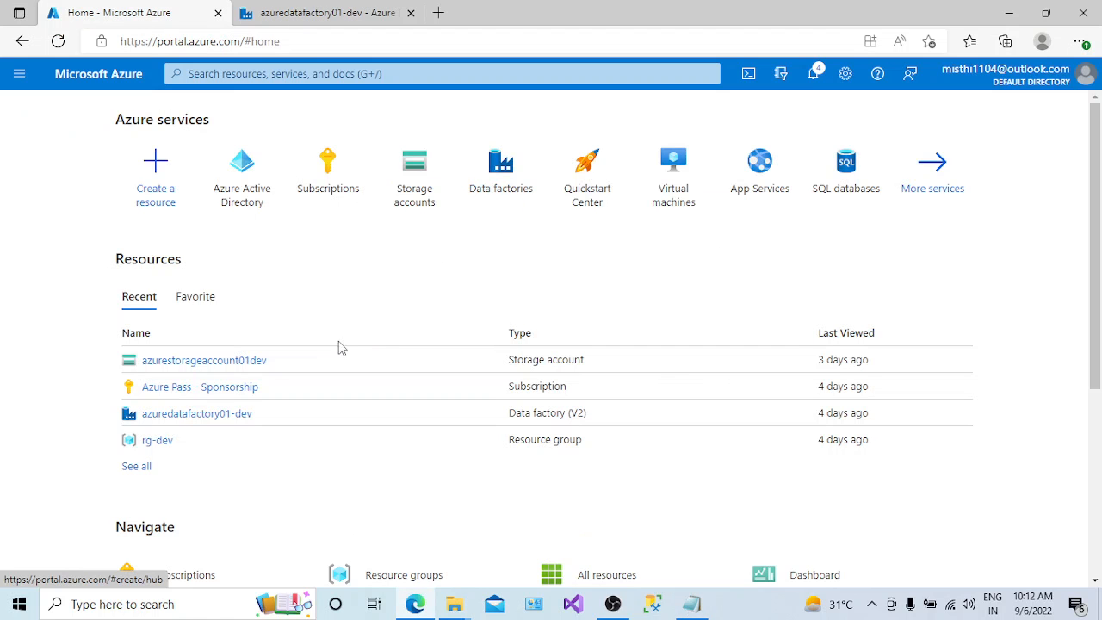
left_click(302, 36)
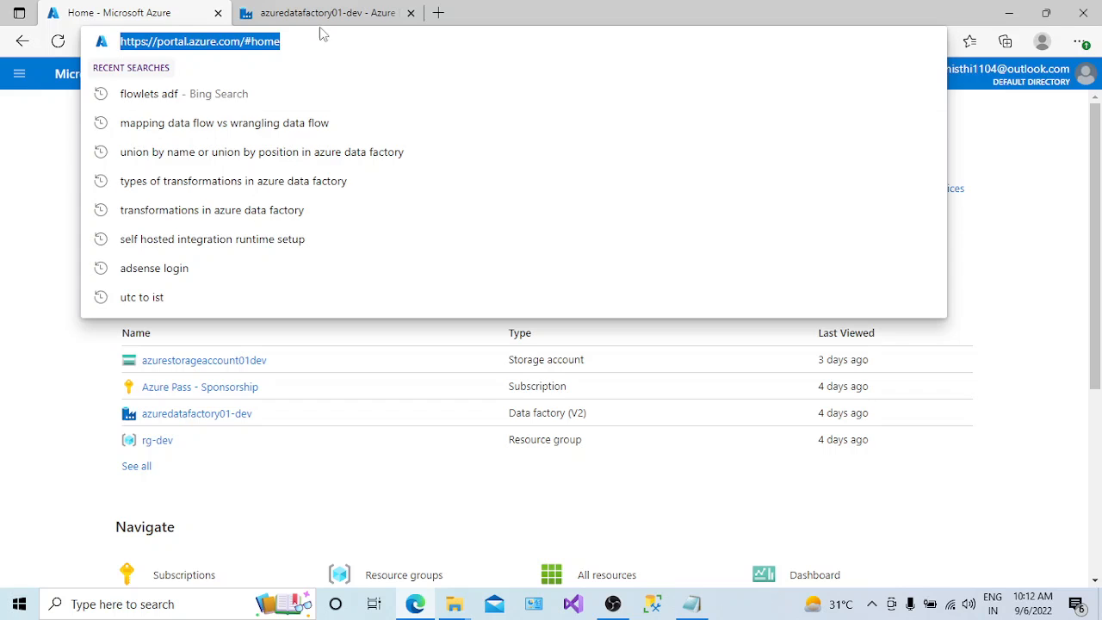
left_click(329, 13)
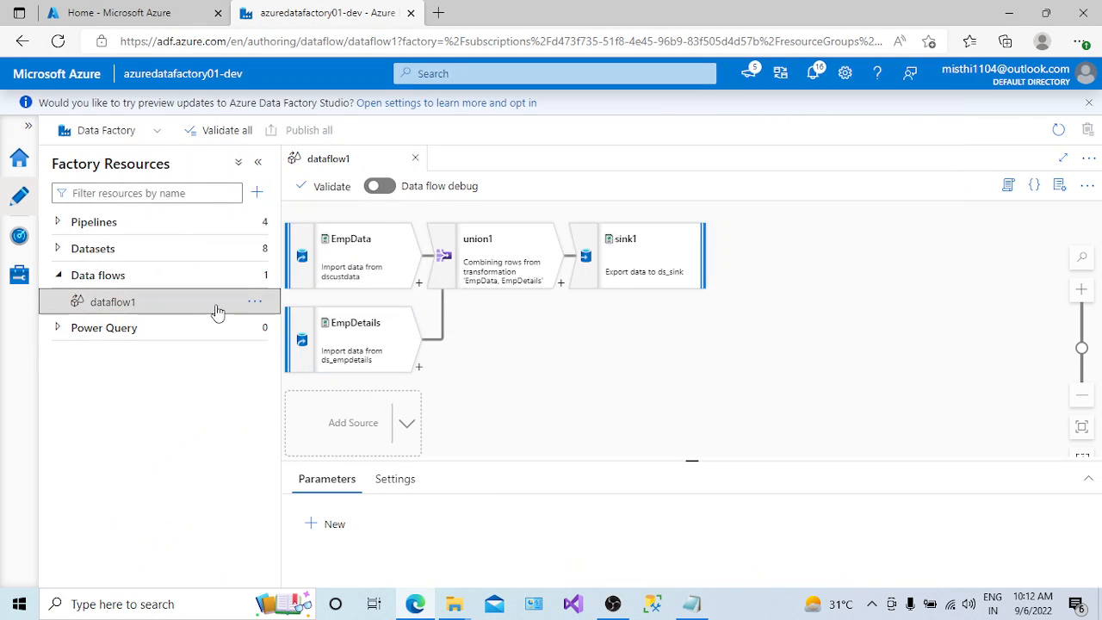
key("ctrl+Tab")
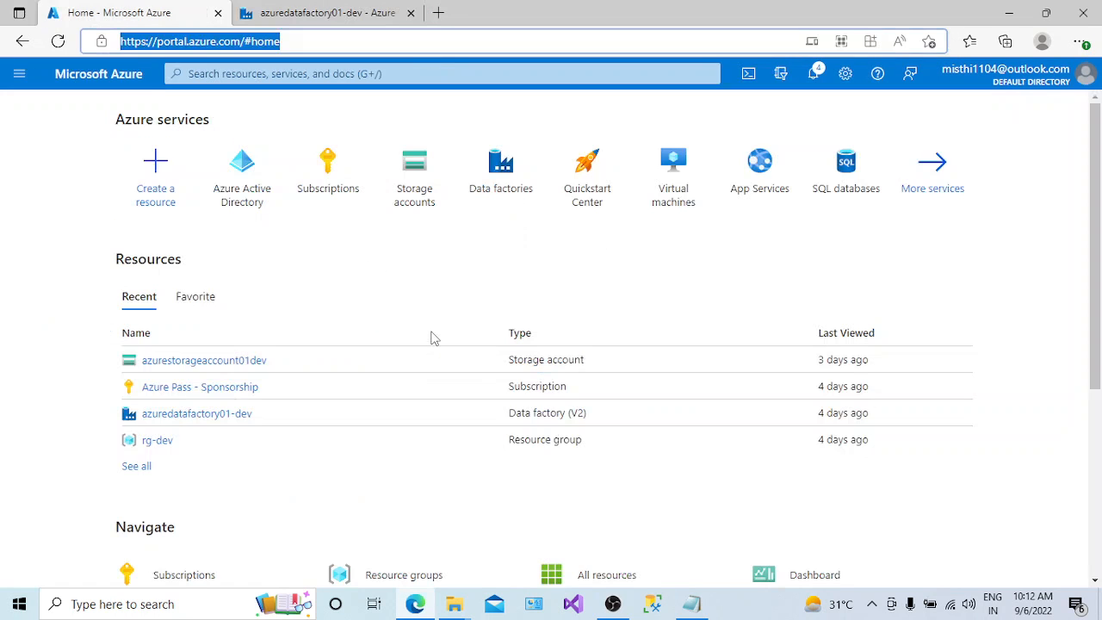
- In Notepad, indent the Wrangling data flow line further, then append "---" to it and "--" to the mapping data flow line
left_click(693, 605)
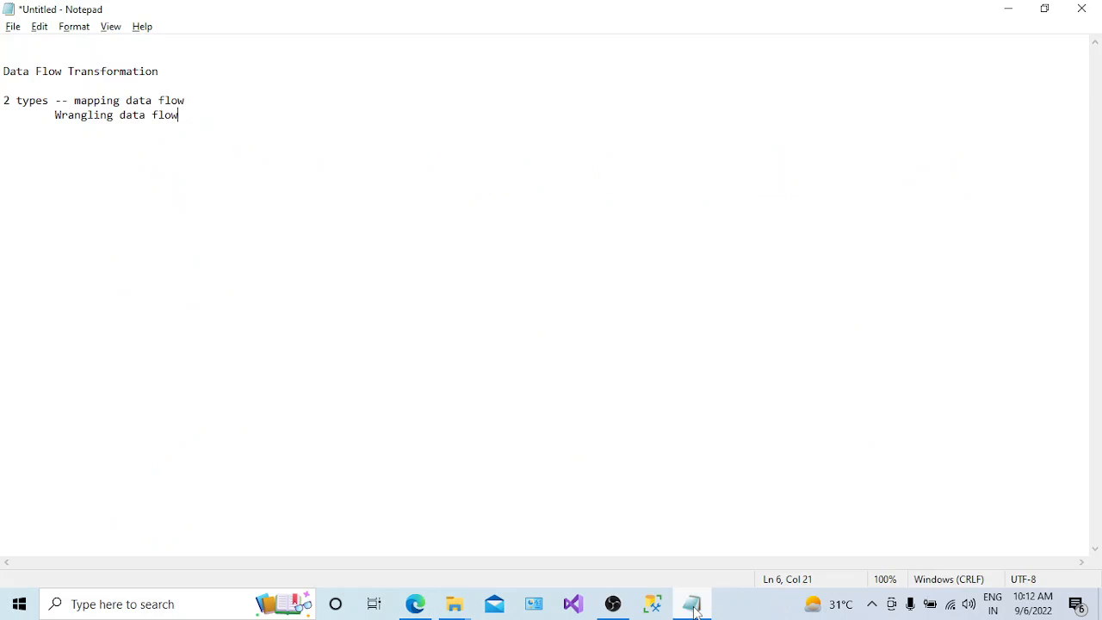
left_click(55, 115)
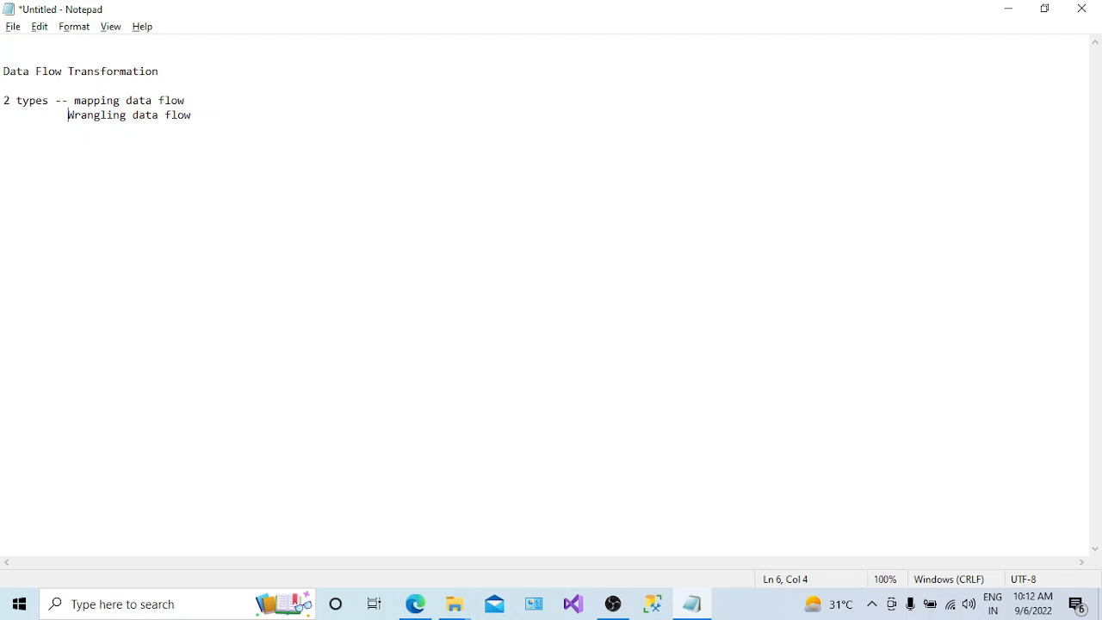
left_click(210, 110)
type("---")
left_click(189, 100)
type("--")
left_click(75, 101)
- Return to Azure Data Factory and review how dataflow1 combines EmpData and EmpDetails into its sink
key("alt+Tab")
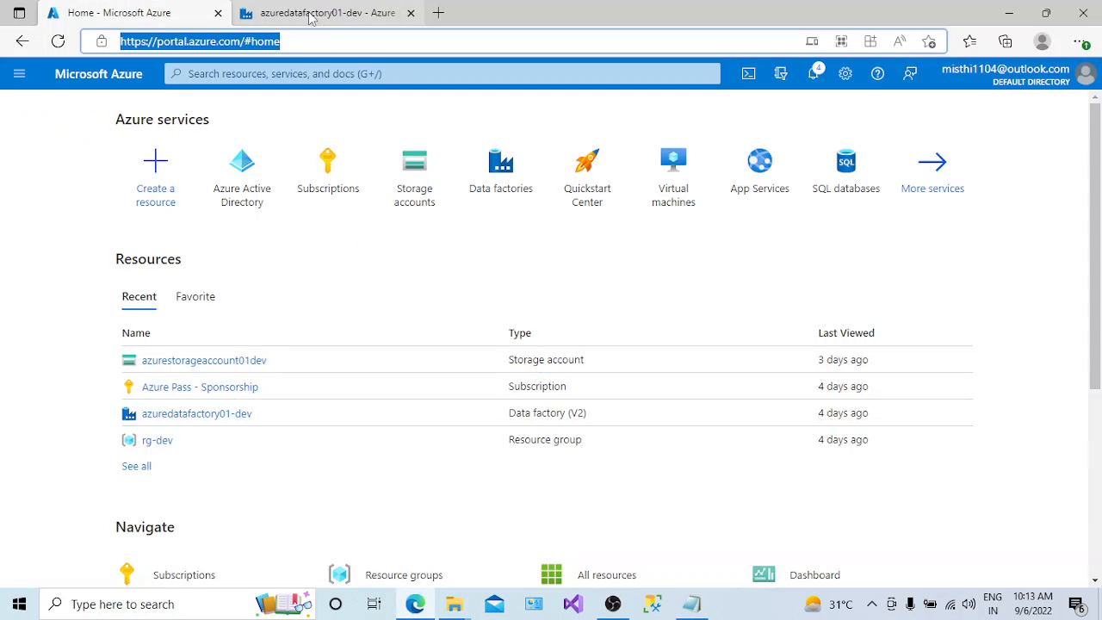
key("alt+Tab")
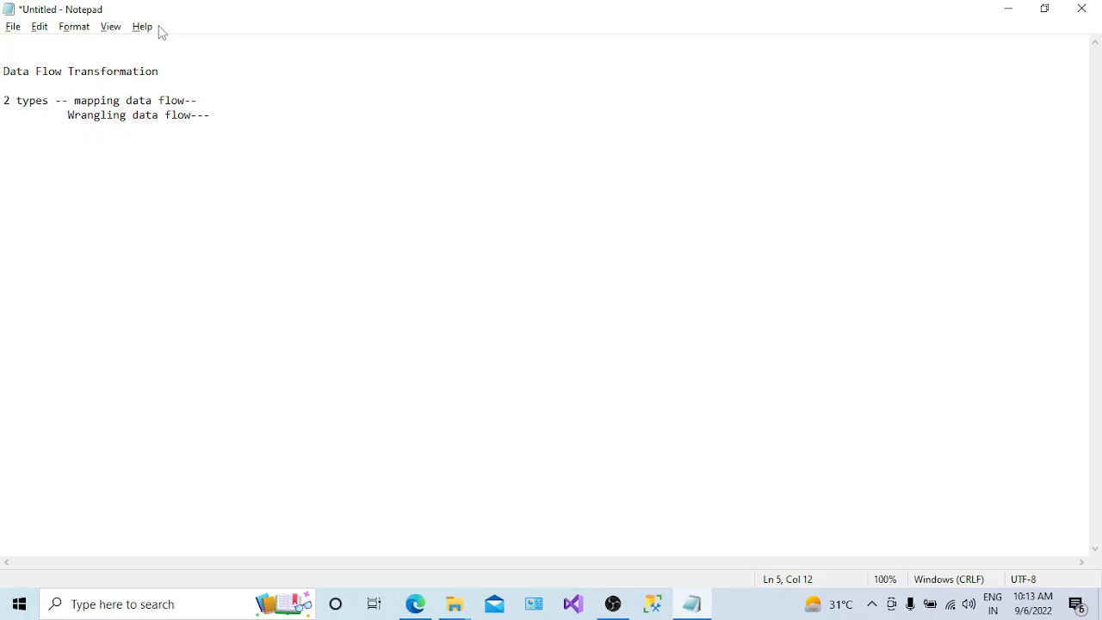
key("alt+Tab")
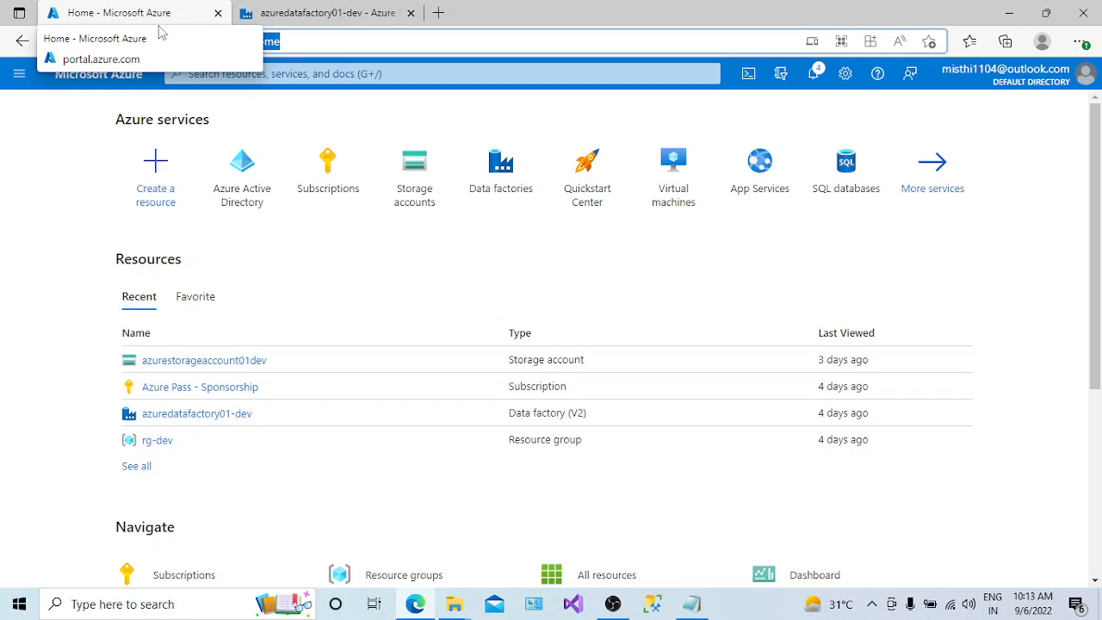
left_click(326, 12)
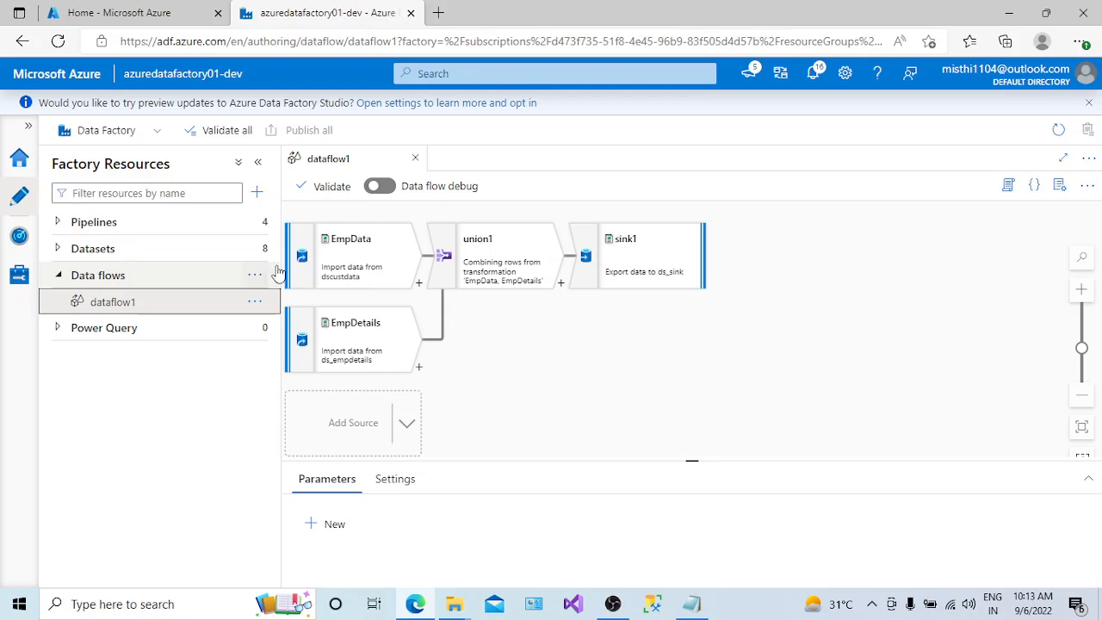
- Open the containers of the azurestorageaccount01dev storage account and check the contents of the output container
left_click(152, 17)
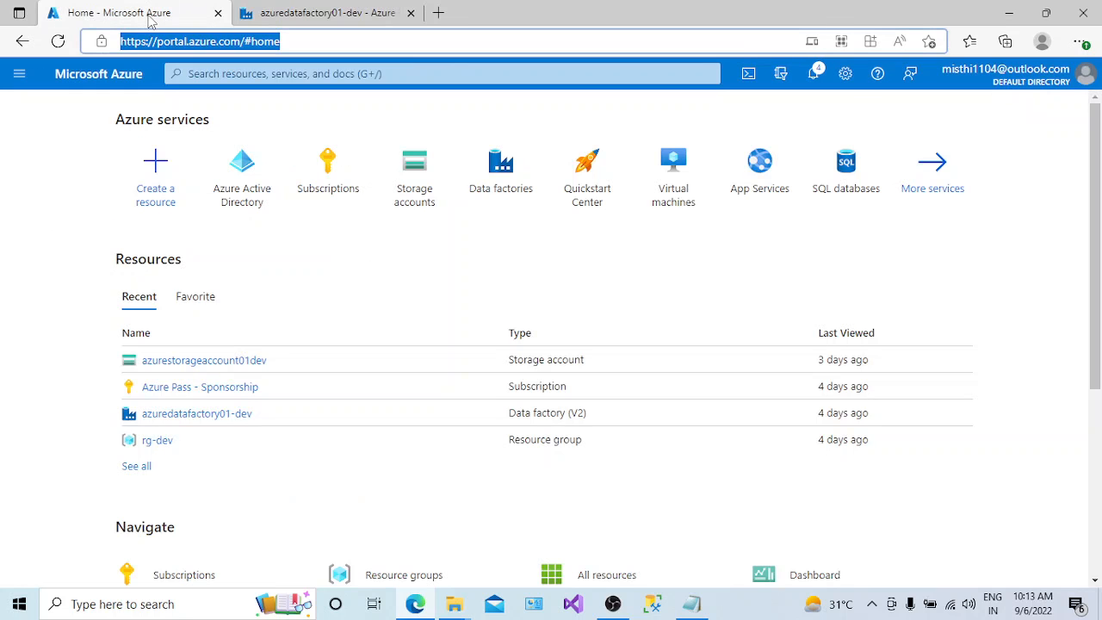
left_click(255, 366)
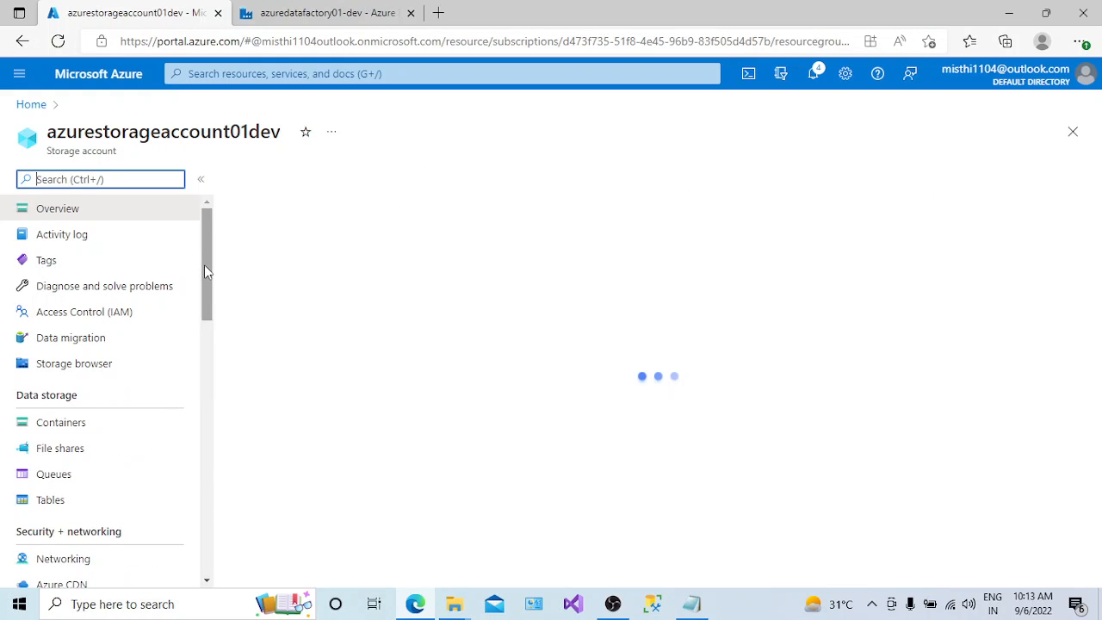
left_click_drag(205, 272, 205, 286)
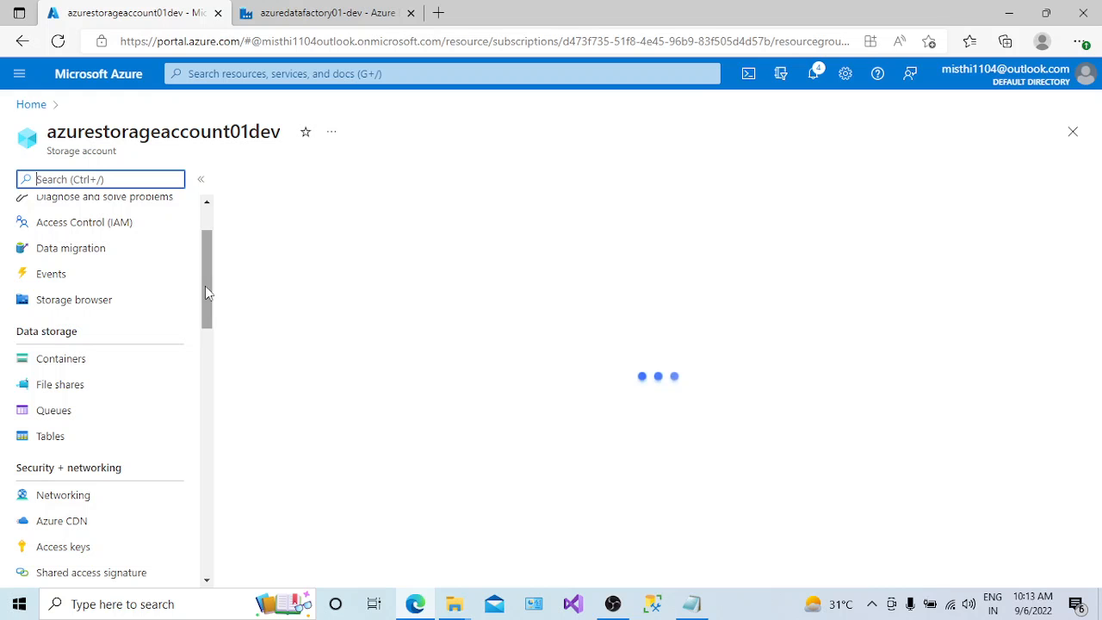
left_click(62, 367)
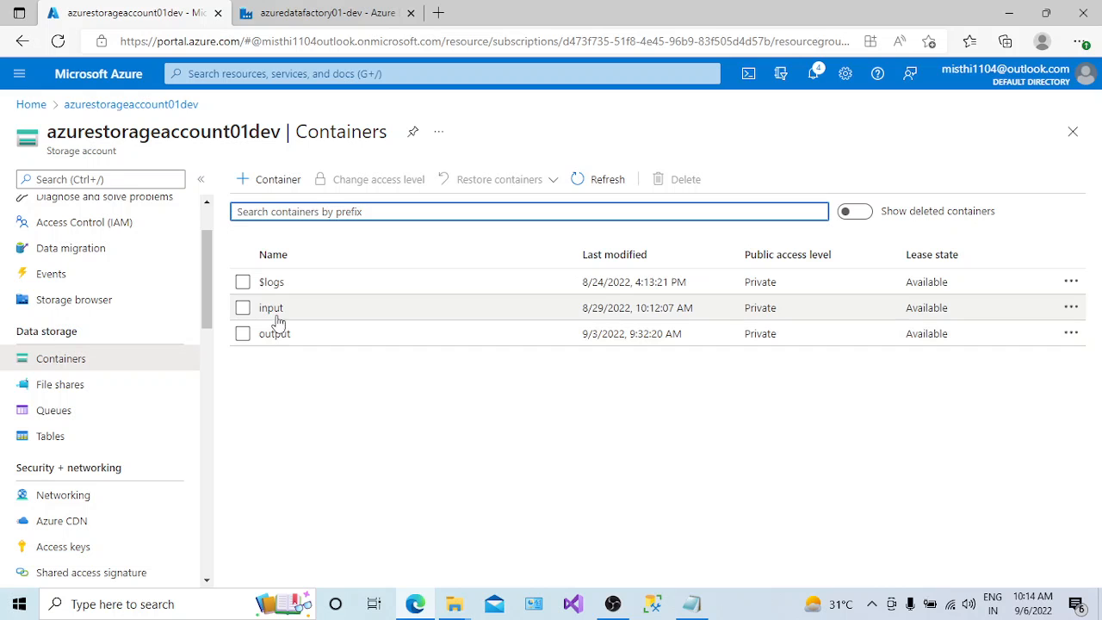
left_click(275, 333)
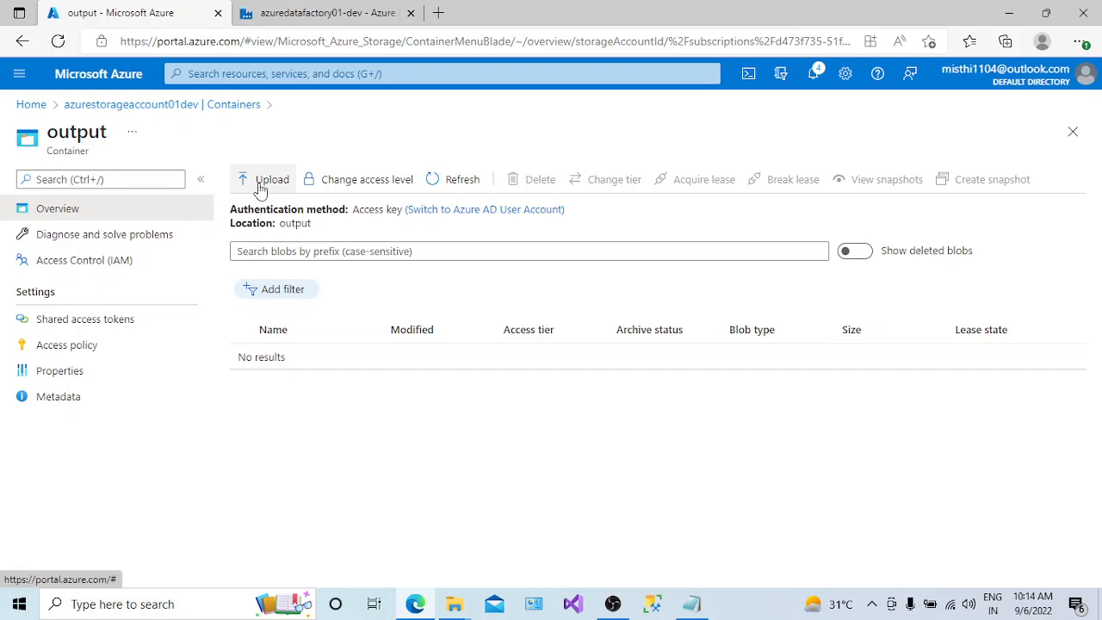
- Open the input container and examine the header and rows of CustData.csv
left_click(187, 107)
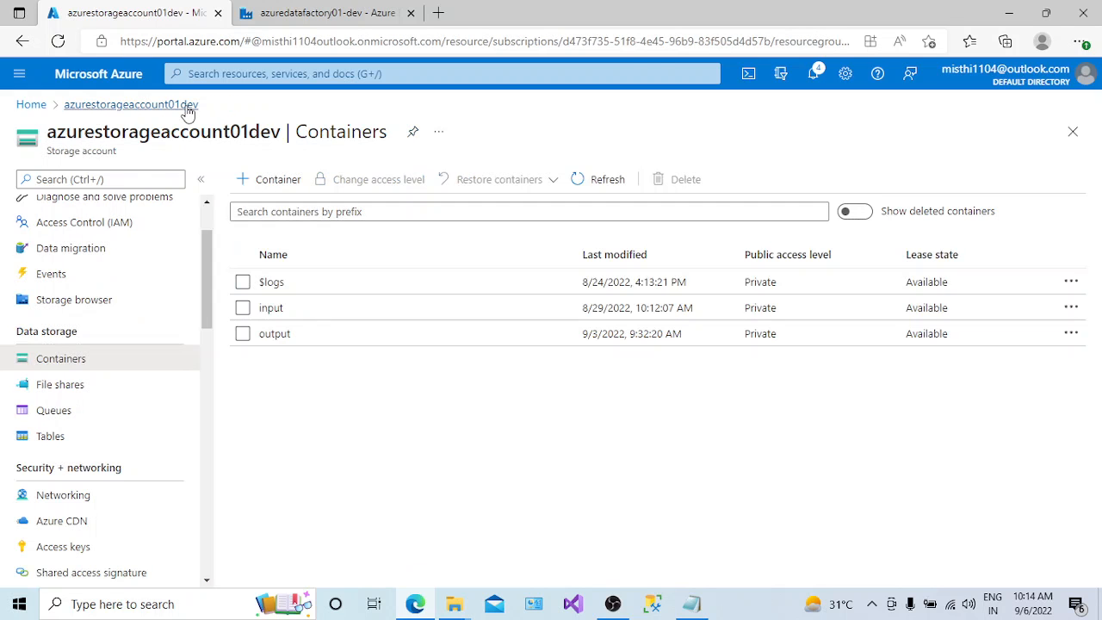
left_click(281, 312)
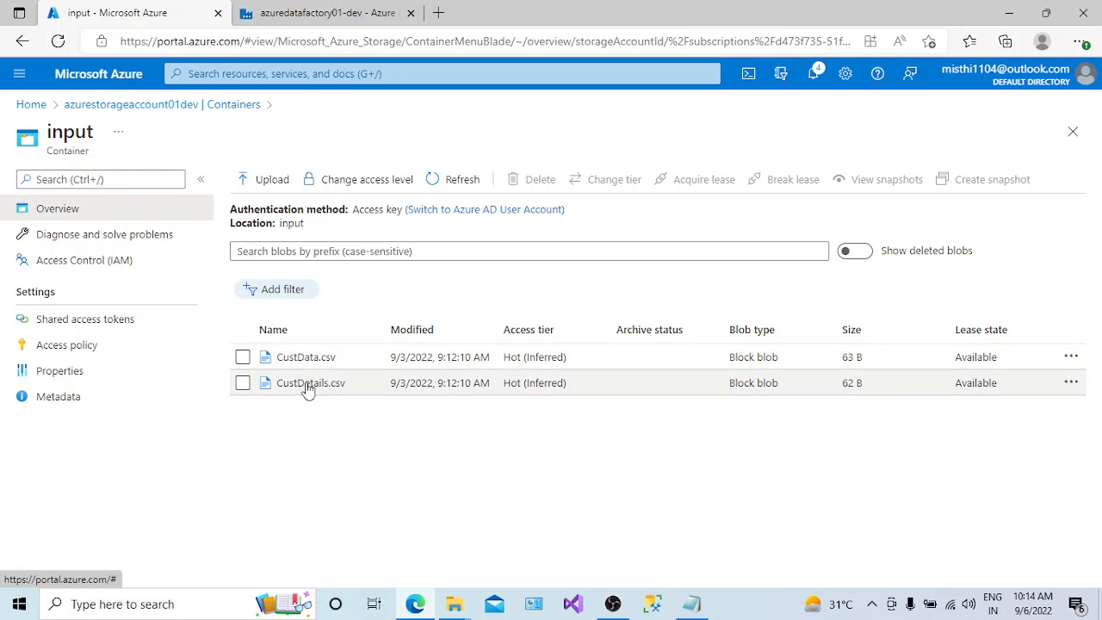
left_click(312, 359)
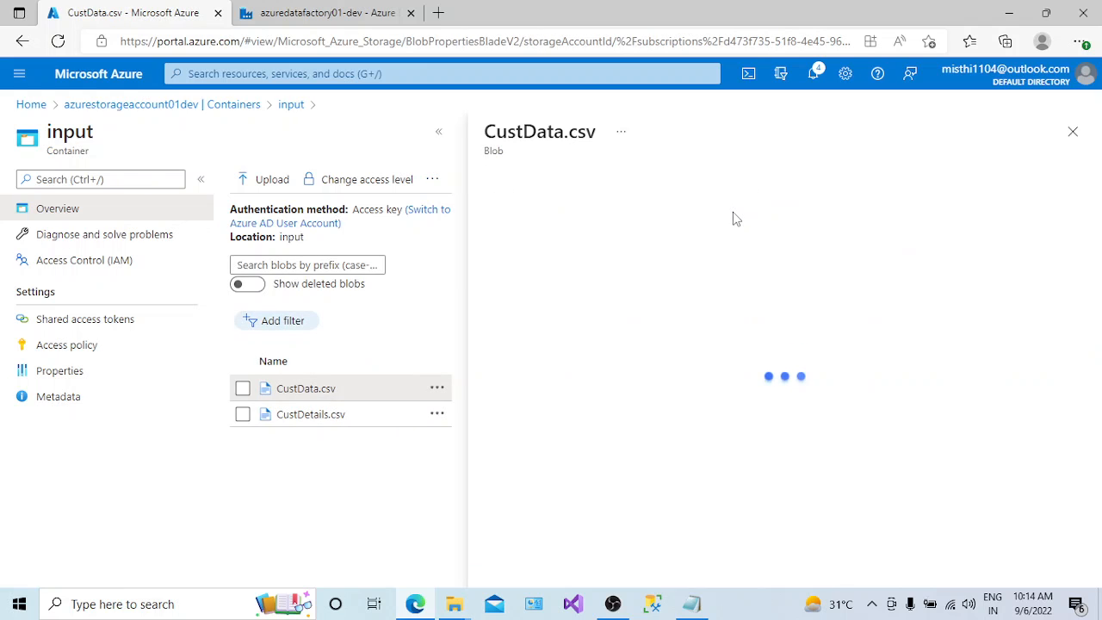
left_click(700, 224)
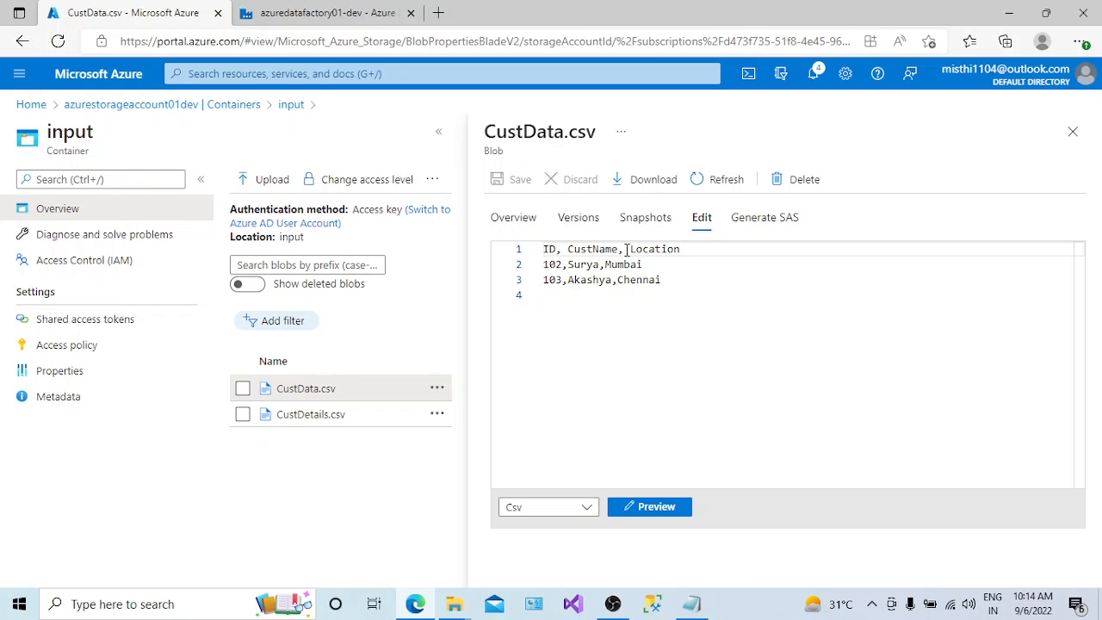
left_click_drag(679, 249, 661, 291)
left_click_drag(680, 248, 544, 249)
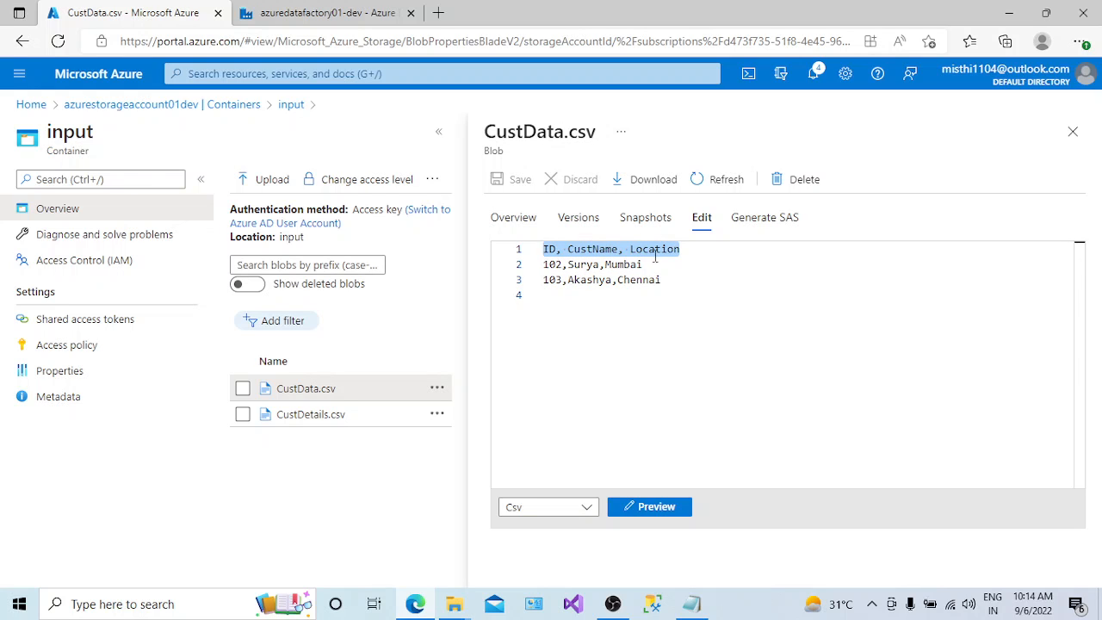
- Display the file contents of CustDetails.csv in the input container
left_click(343, 417)
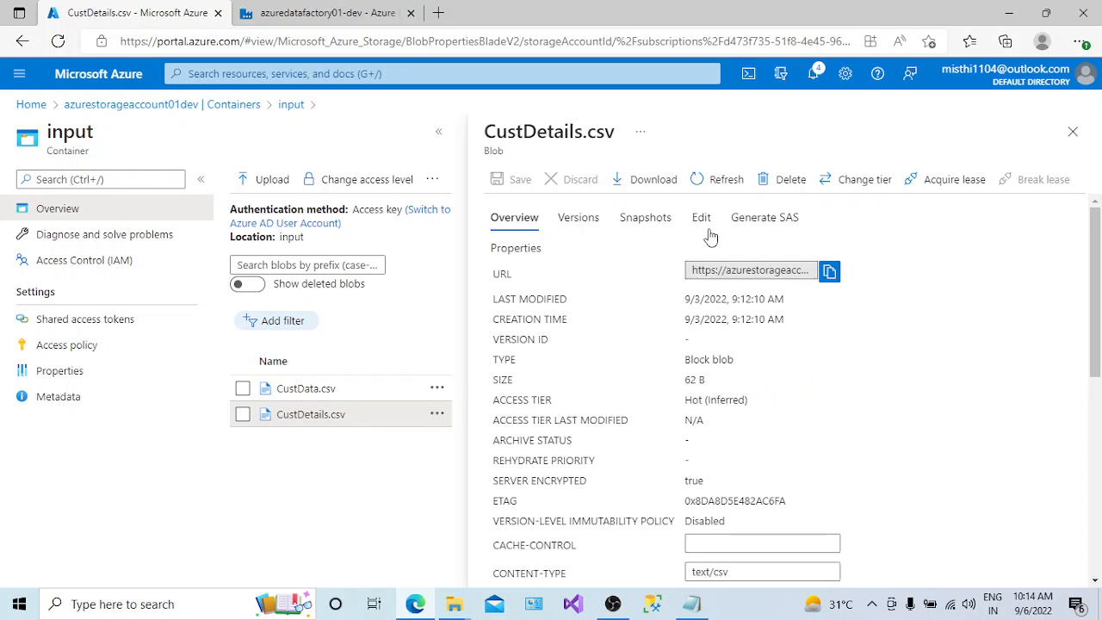
left_click(708, 228)
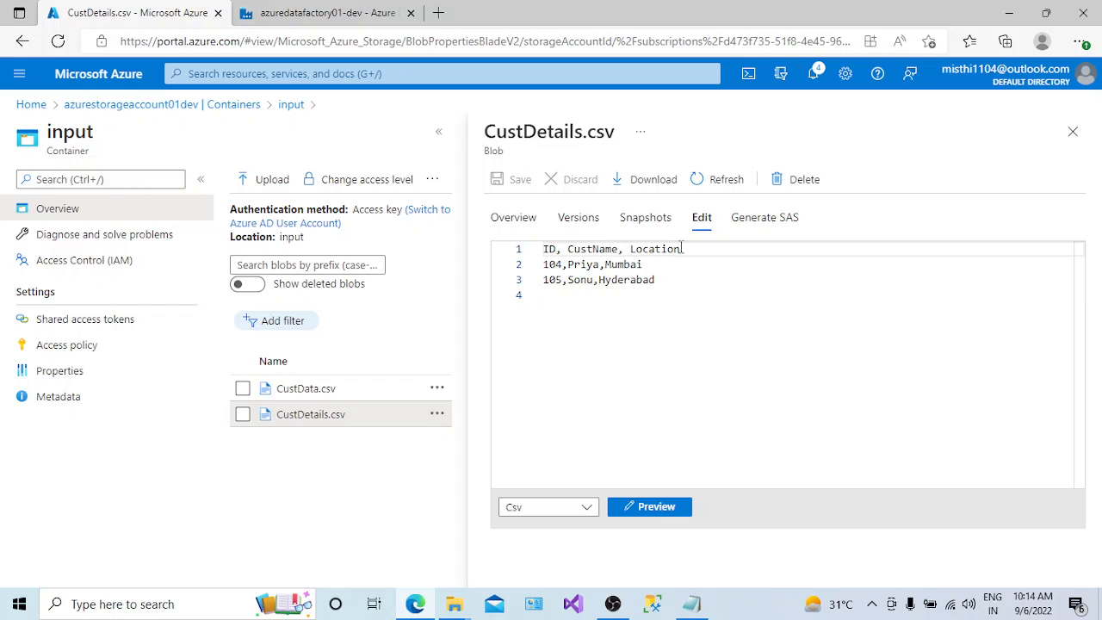
- Examine the header and rows of CustDetails.csv, and check the output container's contents before returning to the container list
left_click_drag(682, 247, 544, 251)
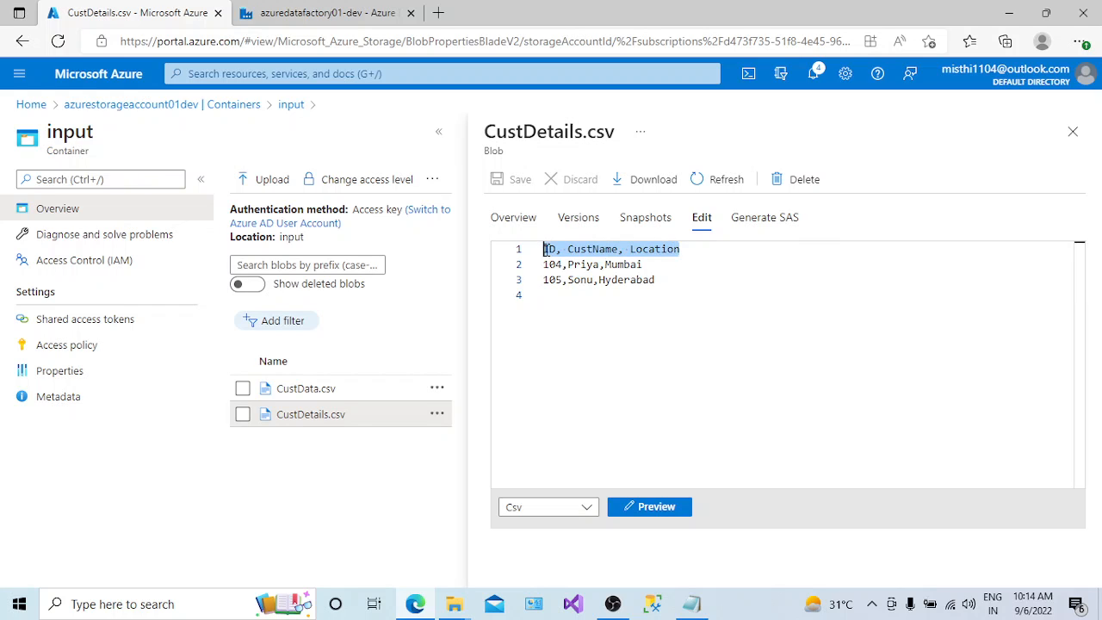
left_click_drag(544, 265, 661, 280)
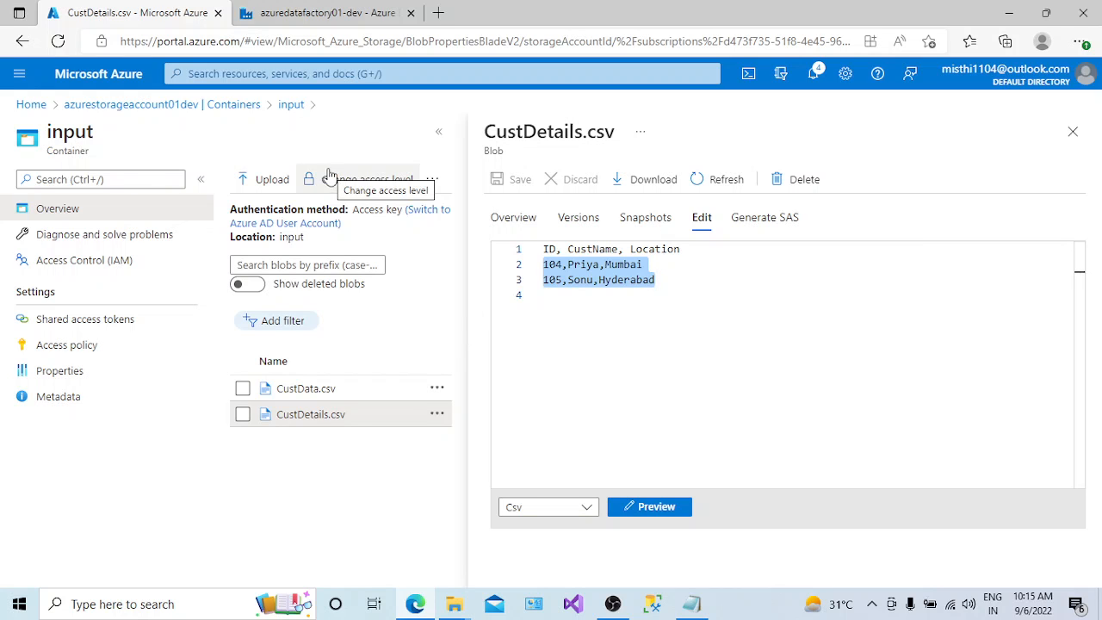
left_click(229, 106)
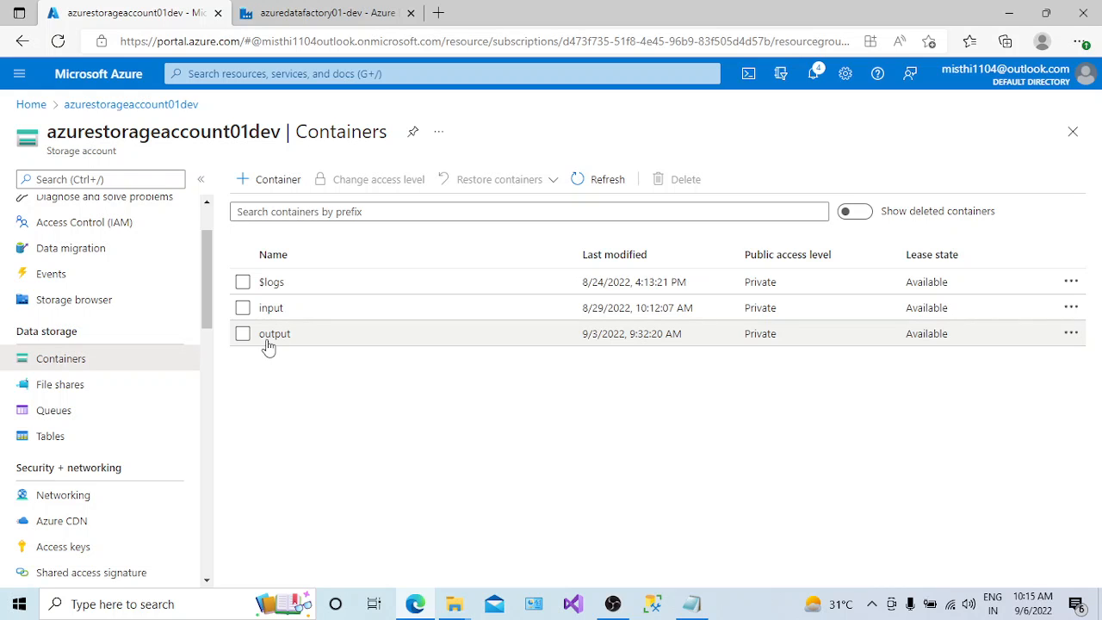
left_click(268, 341)
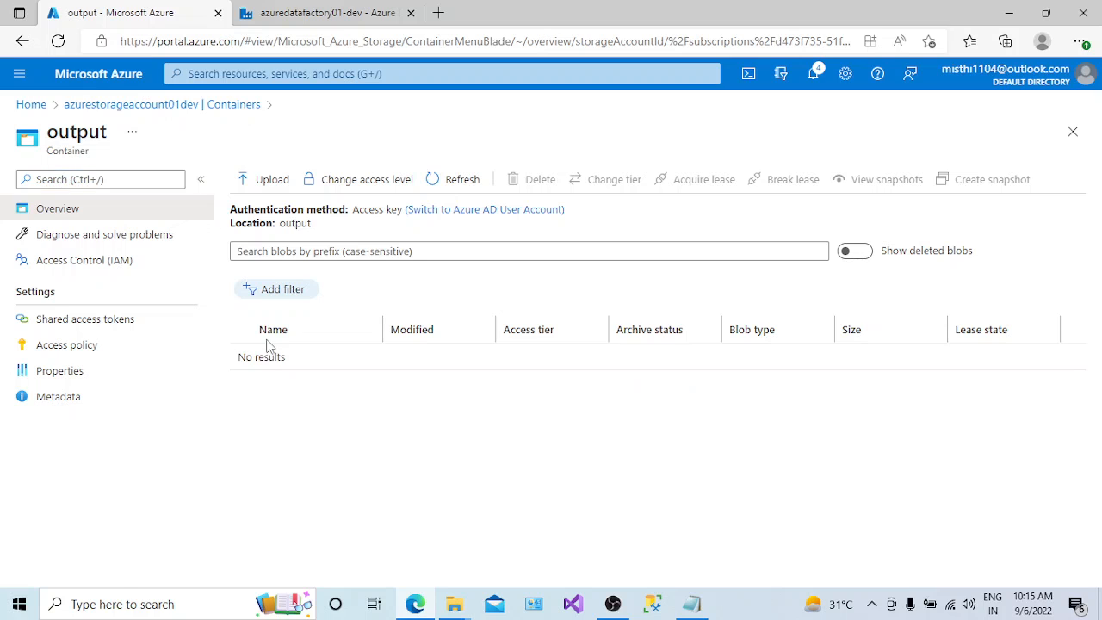
left_click(204, 108)
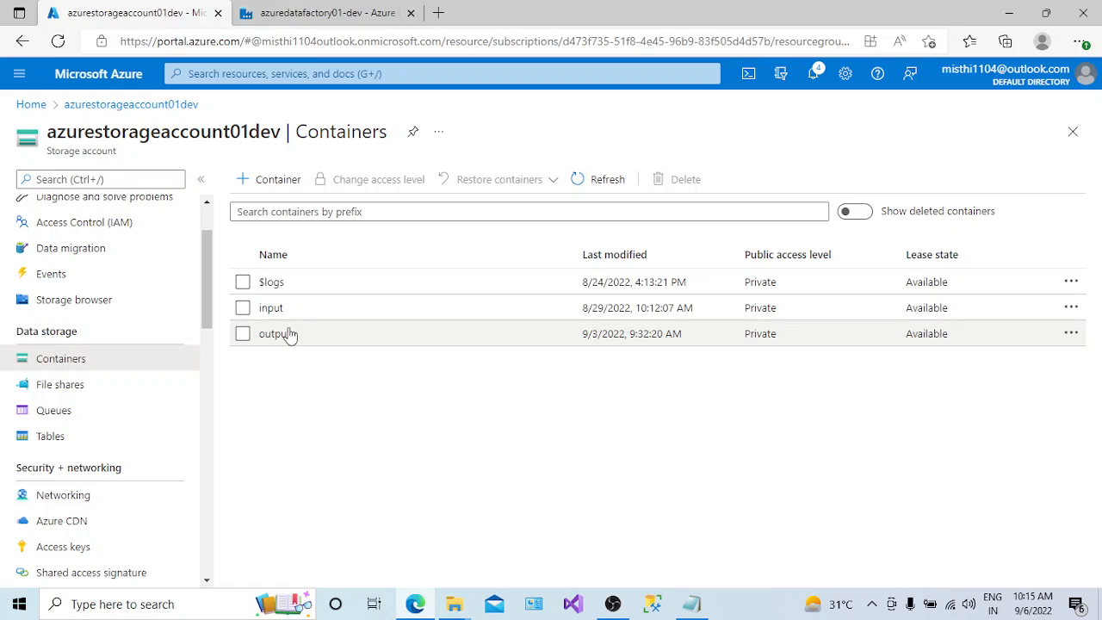
- Switch to Azure Data Factory and create a new data flow named DF_CustOutputFile
left_click(307, 16)
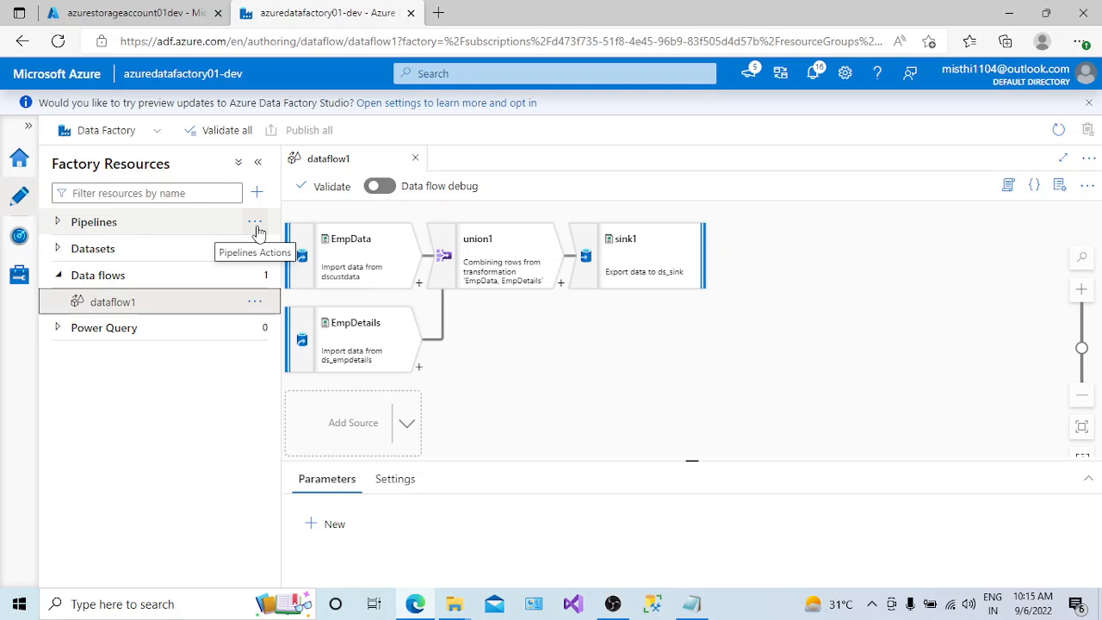
left_click(254, 303)
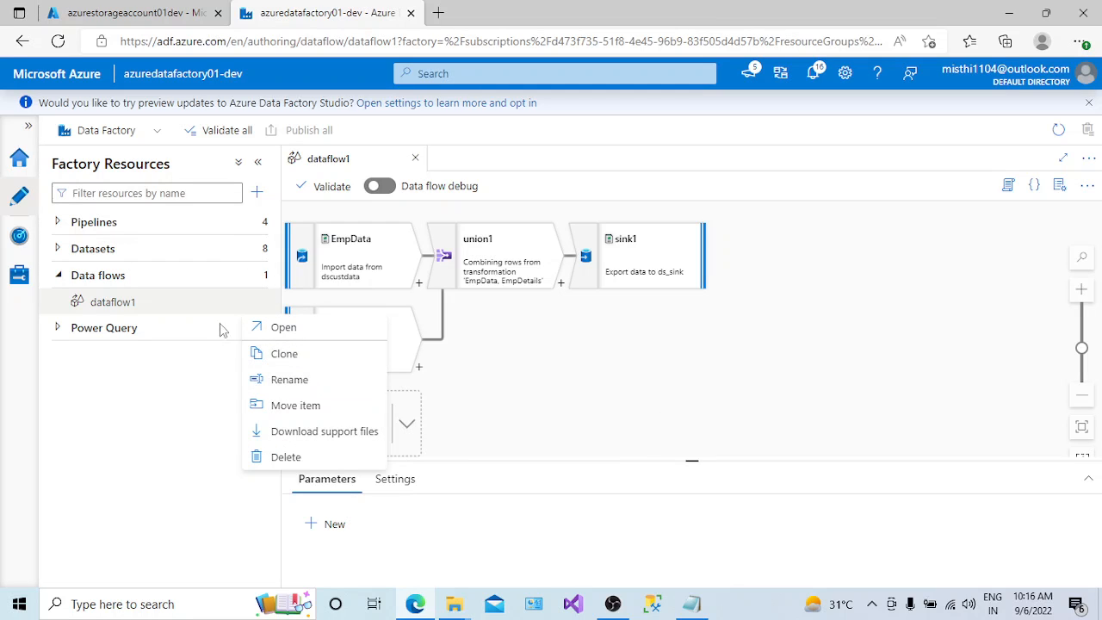
left_click(142, 396)
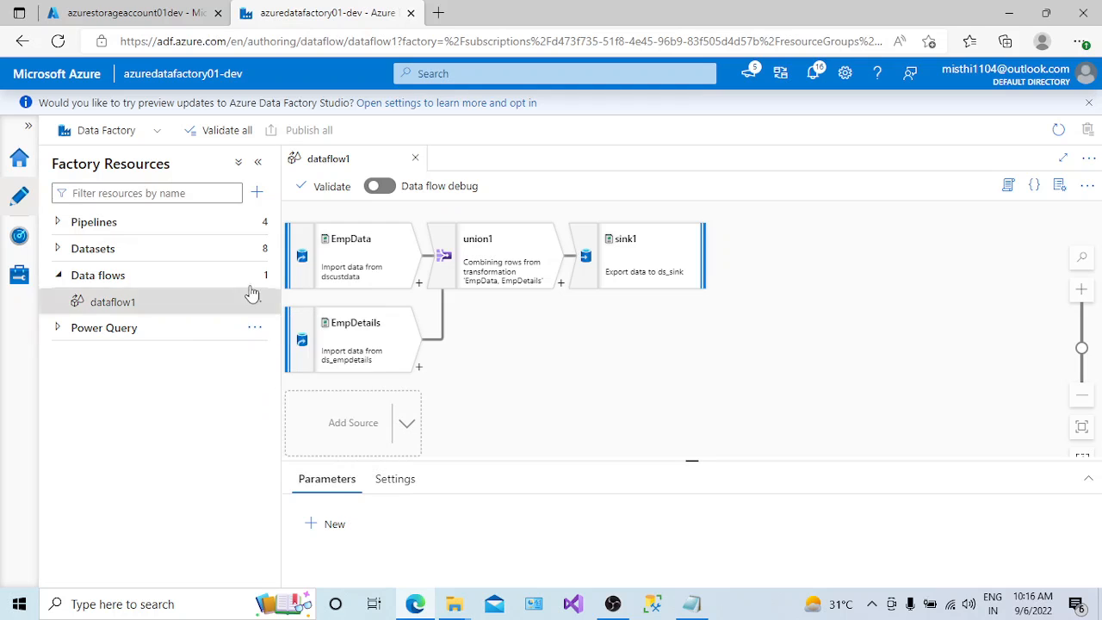
left_click(259, 274)
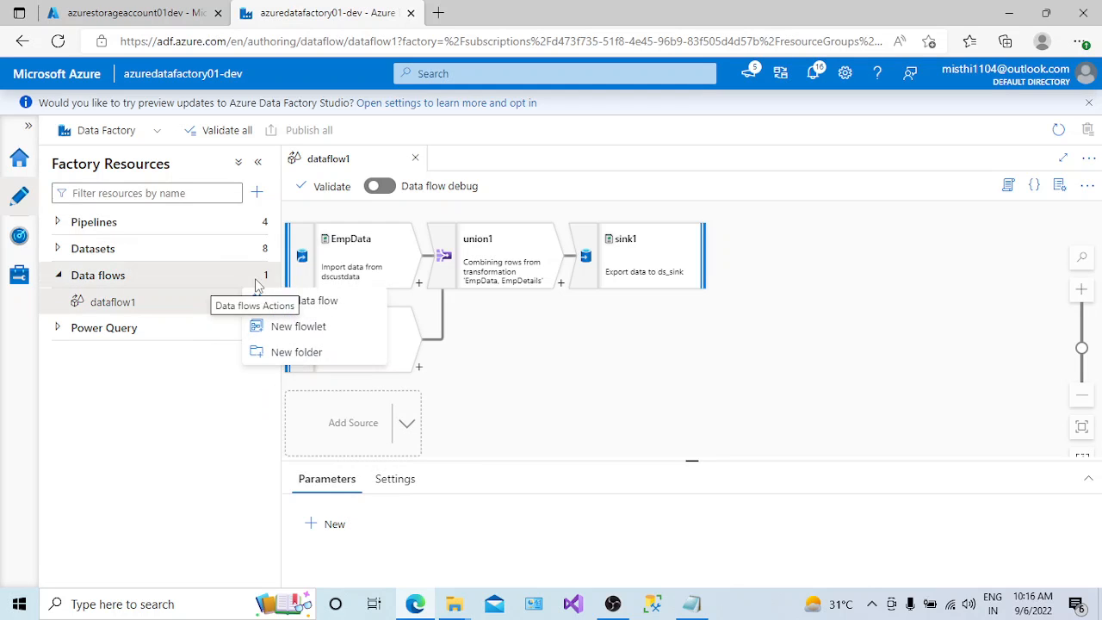
left_click(307, 303)
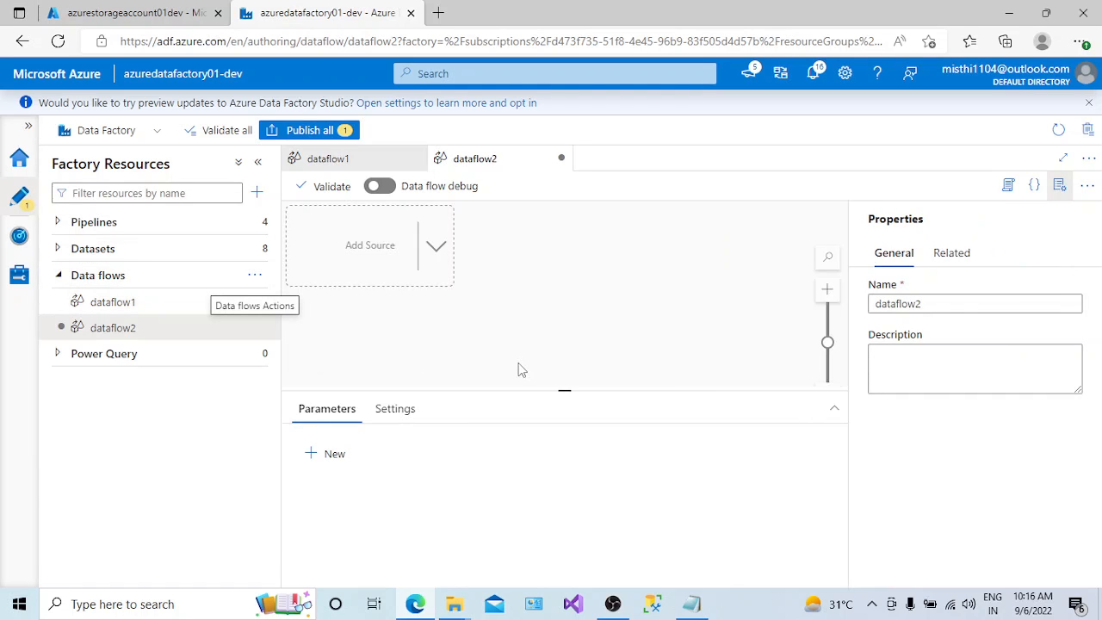
double_click(941, 308)
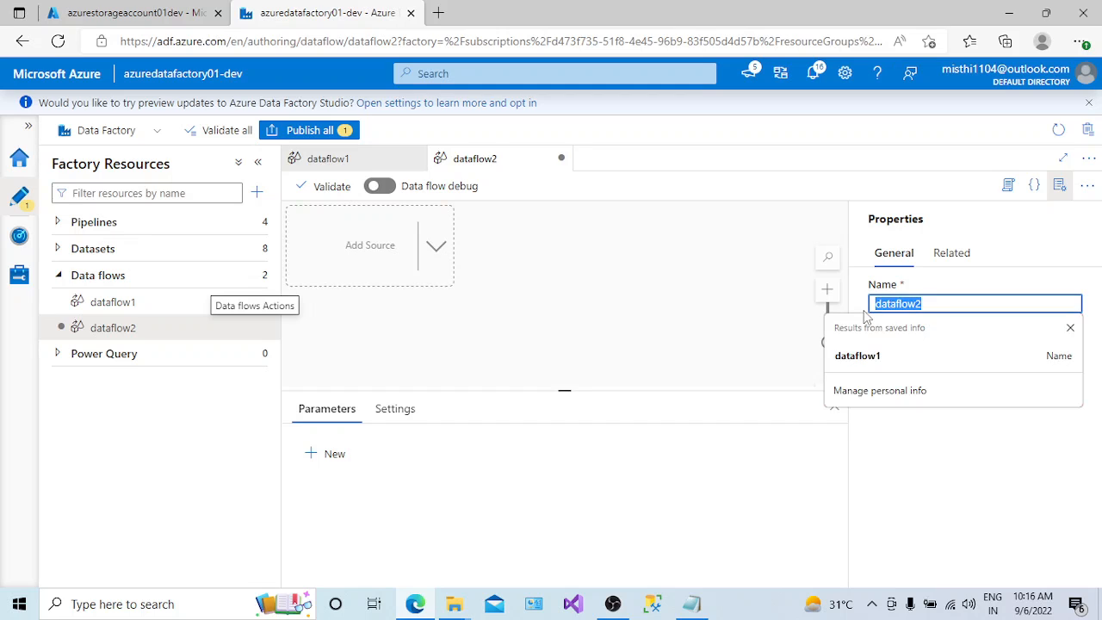
type("DF_")
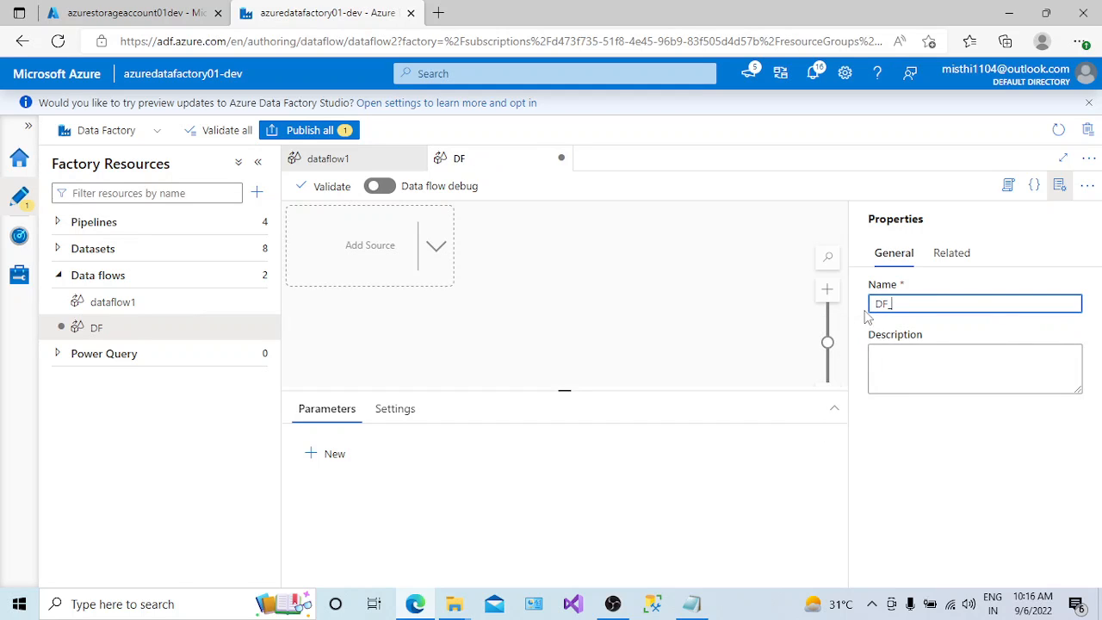
type("CustOut")
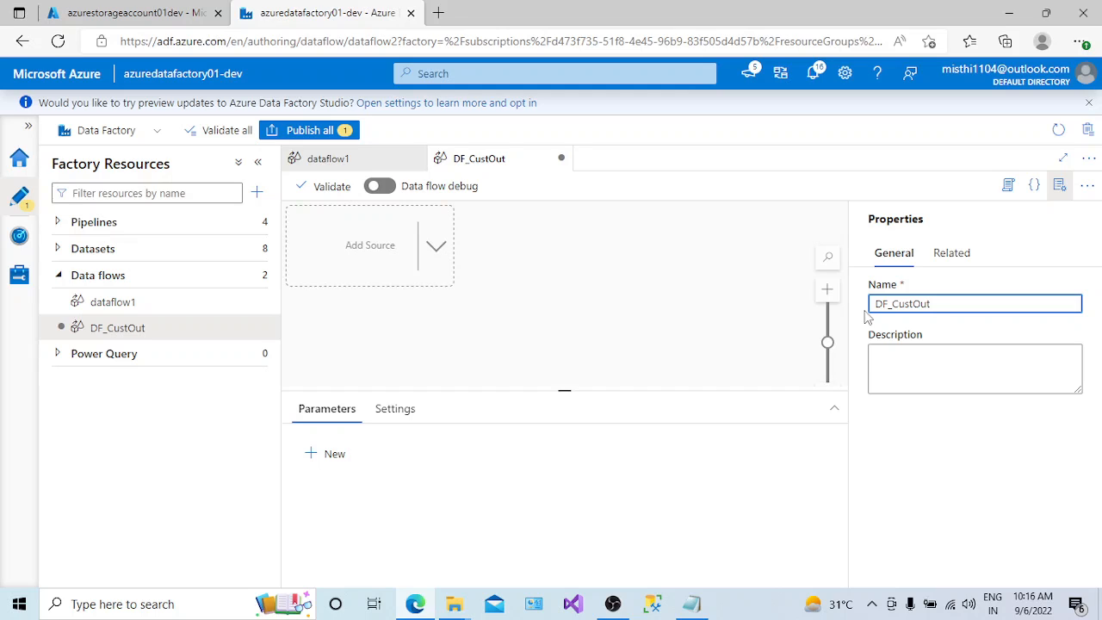
type("putFile")
left_click(1058, 185)
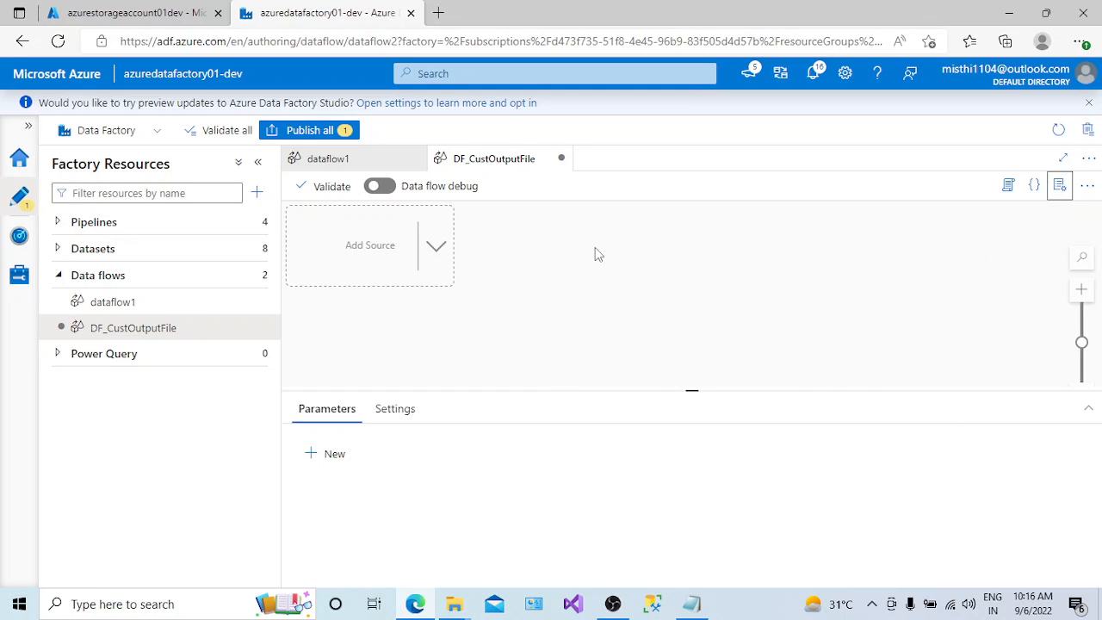
- Collapse the factory resources pane, close dataflow1, and enlarge the DF_CustOutputFile canvas
left_click(258, 163)
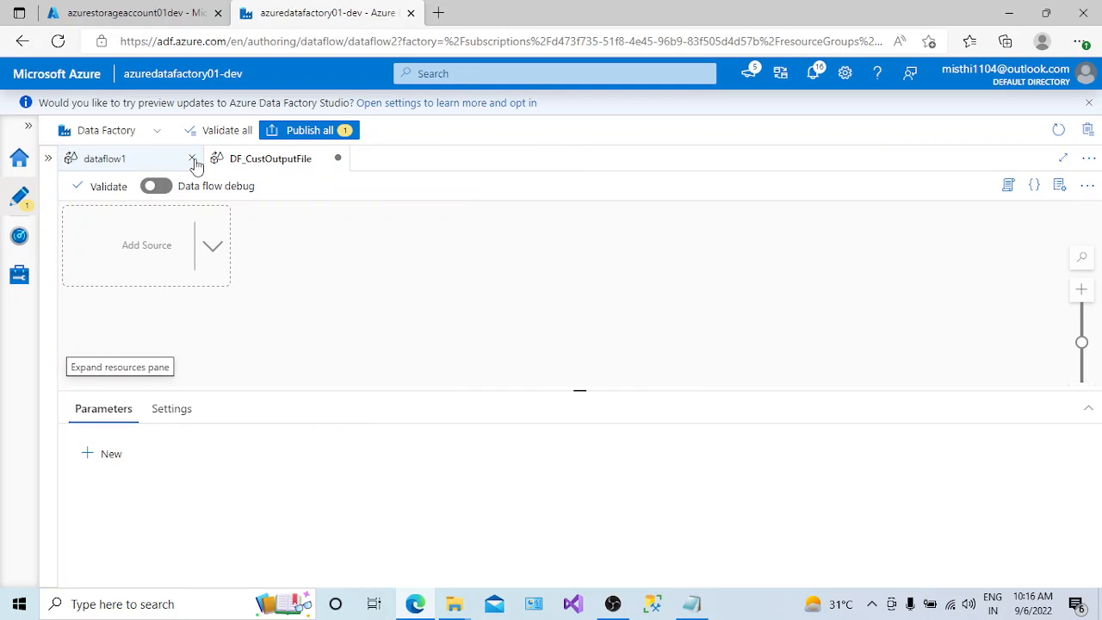
left_click(192, 158)
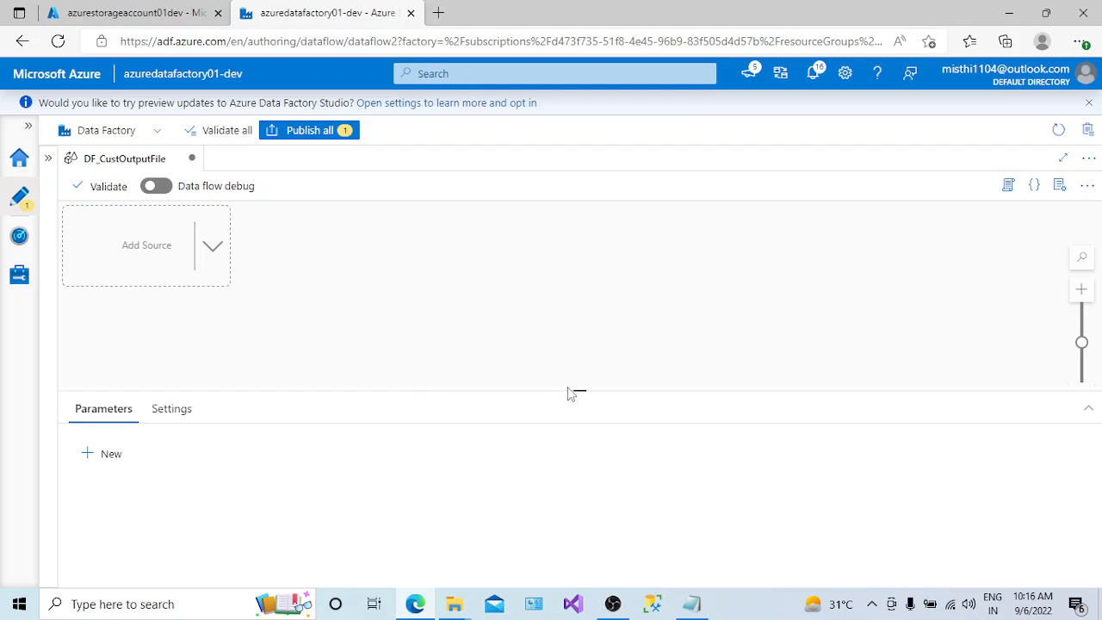
left_click_drag(578, 393, 582, 442)
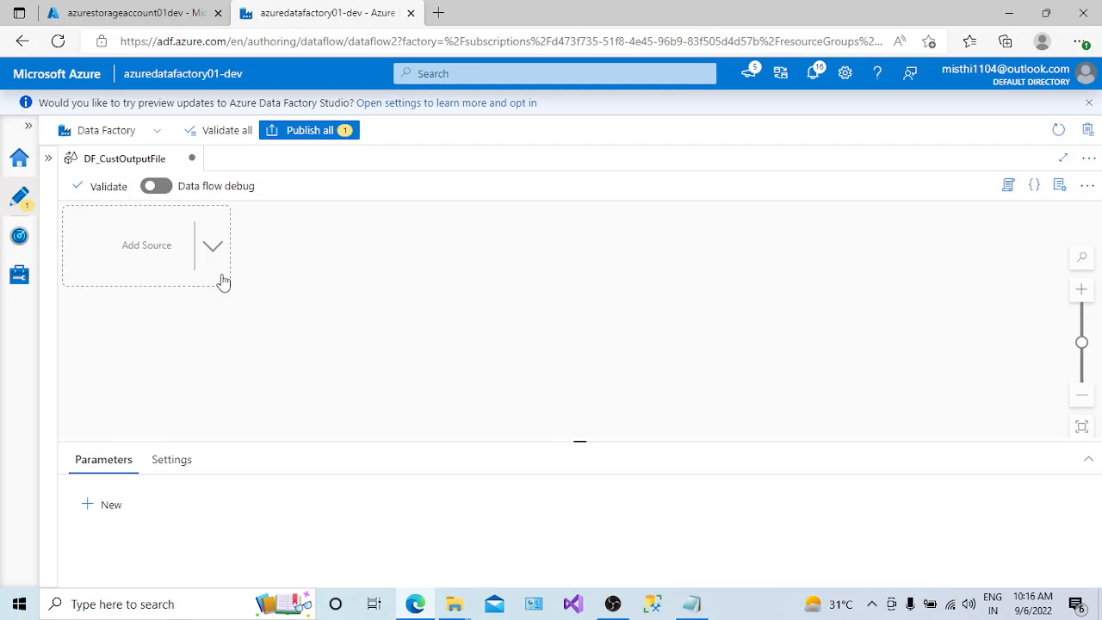
left_click(175, 461)
left_click(101, 461)
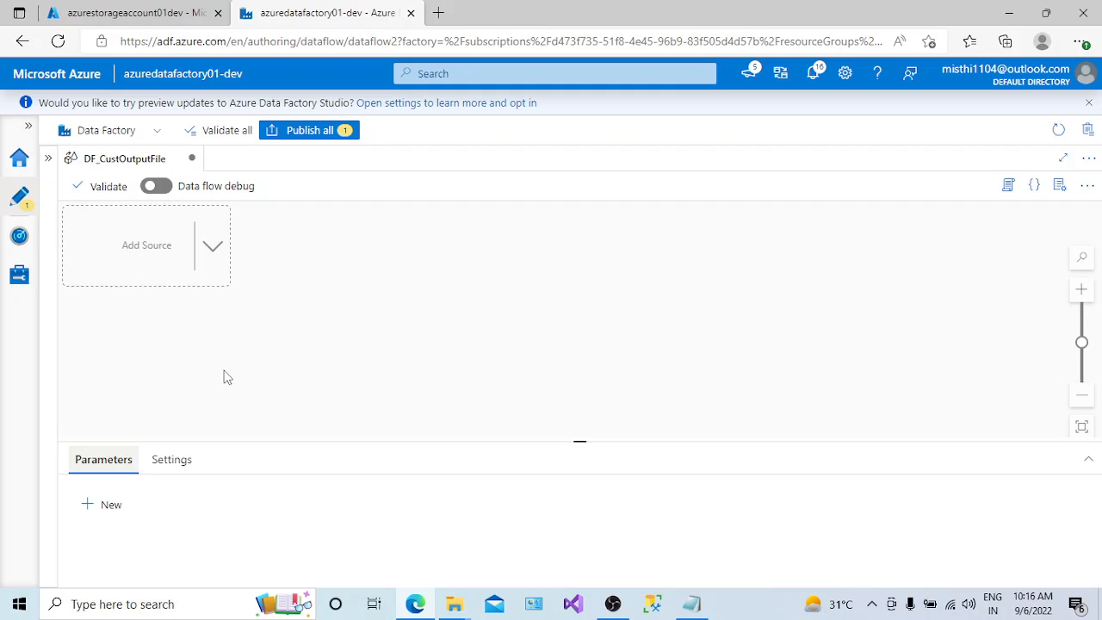
- Add a source to the DF_CustOutputFile data flow and enlarge its settings area
left_click(213, 256)
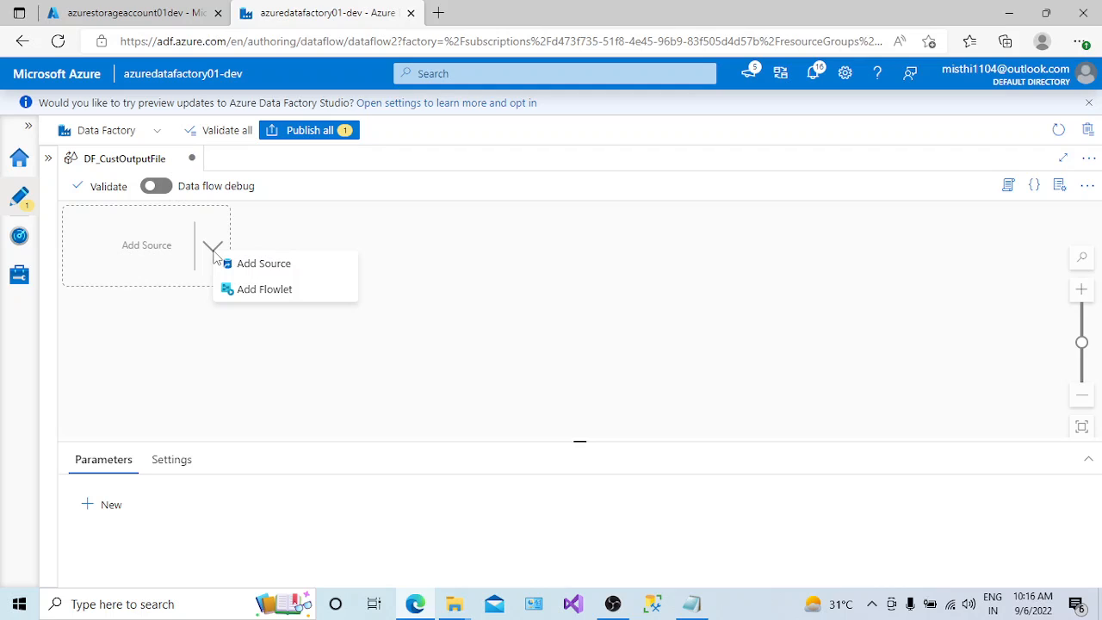
left_click(262, 266)
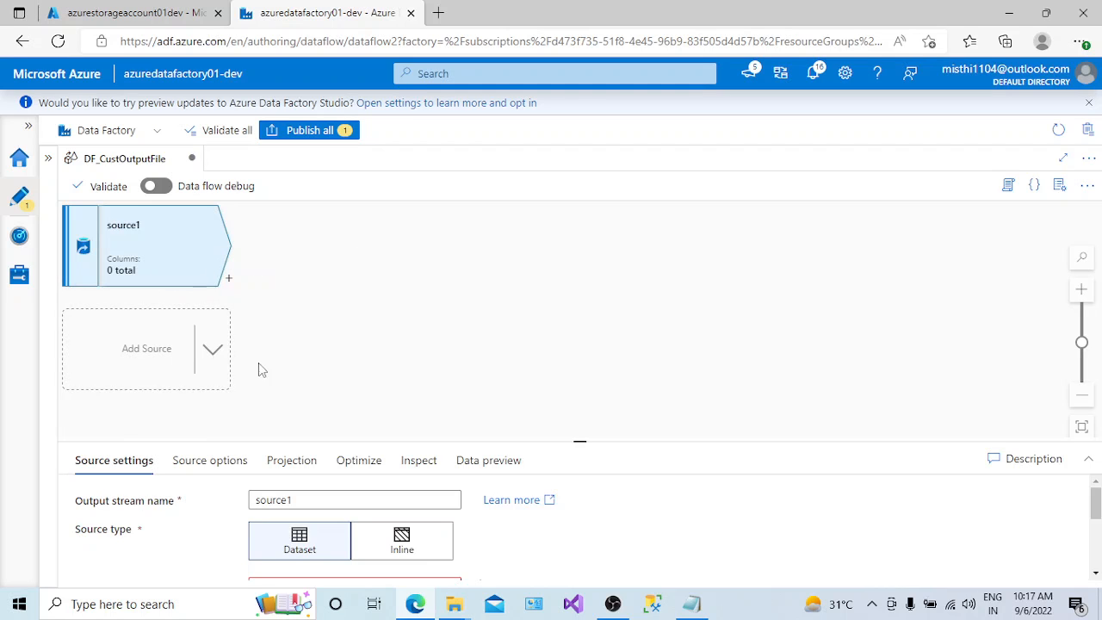
left_click_drag(569, 448, 577, 368)
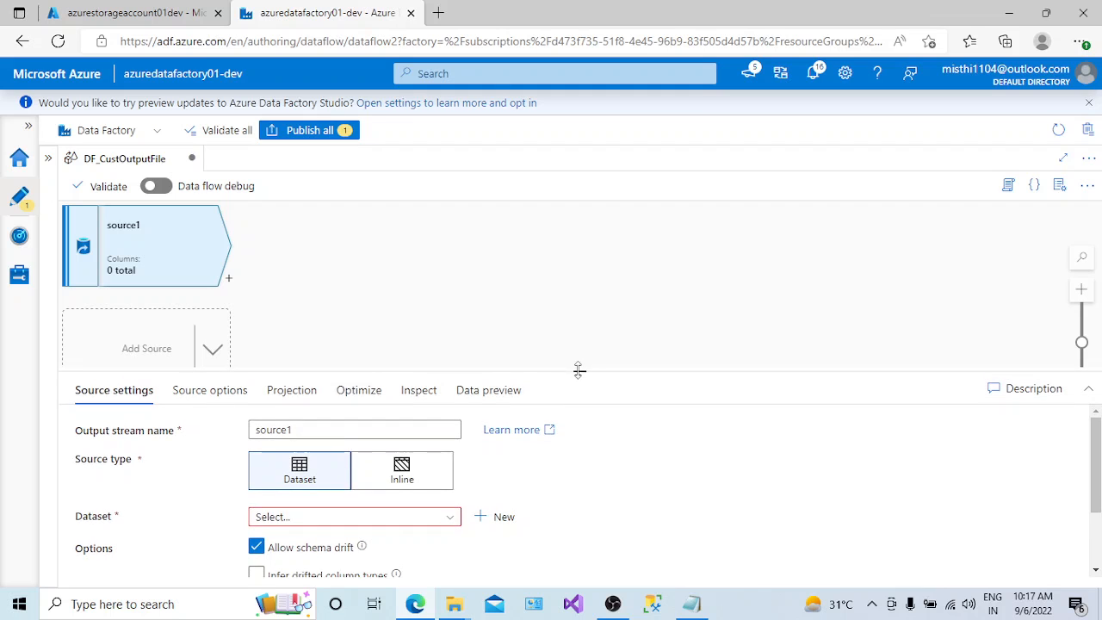
- Check the file names in the storage account's input container and name the source's output stream SRC_CustData
left_click_drag(258, 428, 302, 429)
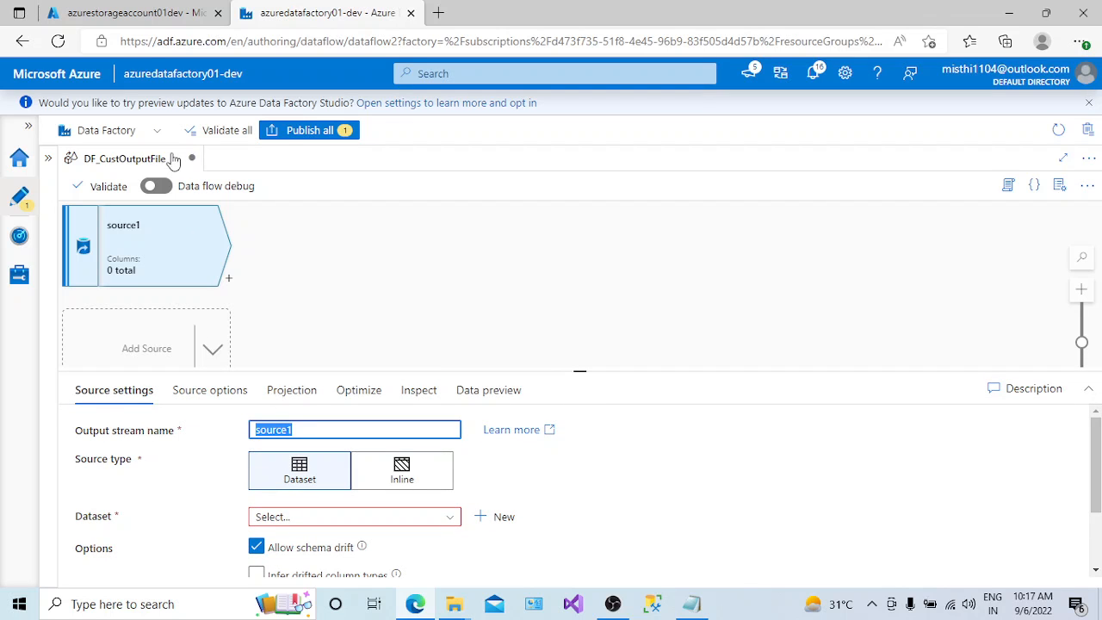
left_click(133, 13)
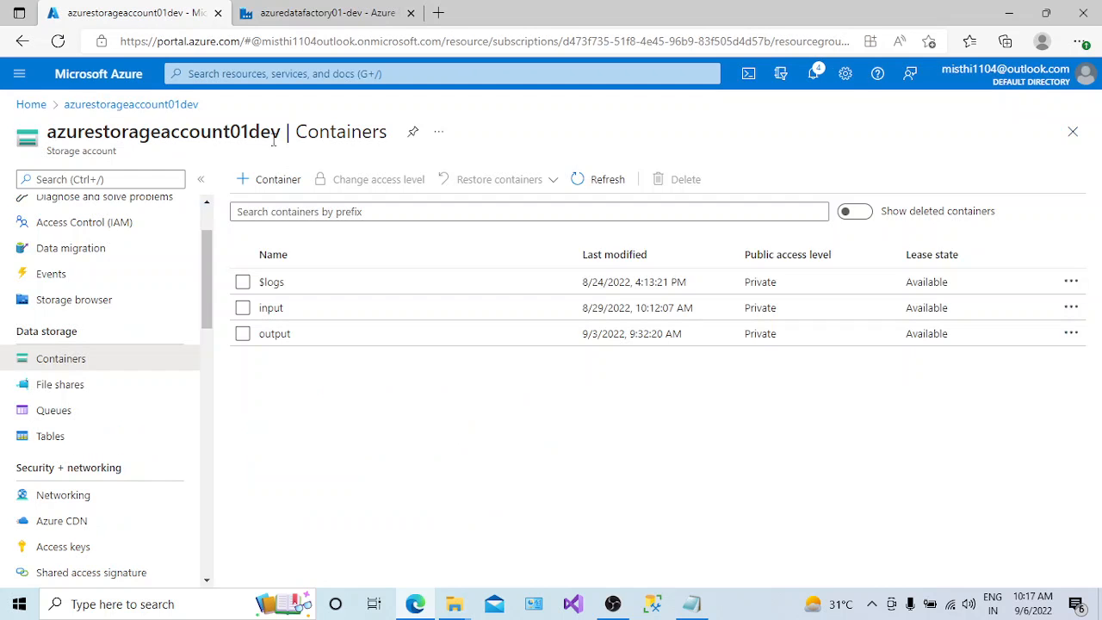
left_click(282, 308)
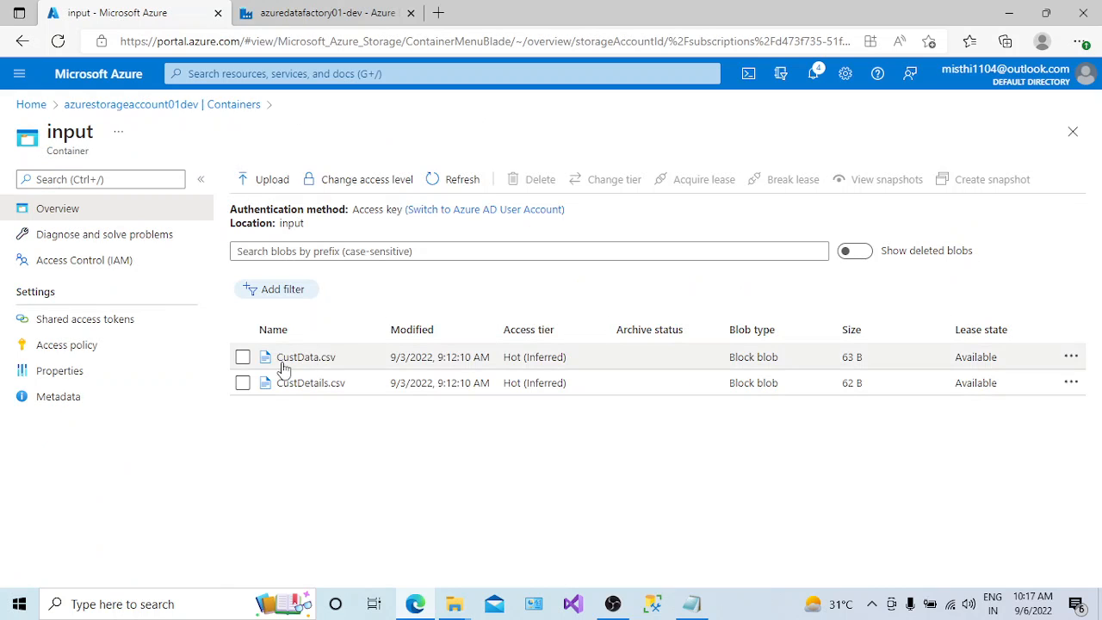
left_click(327, 16)
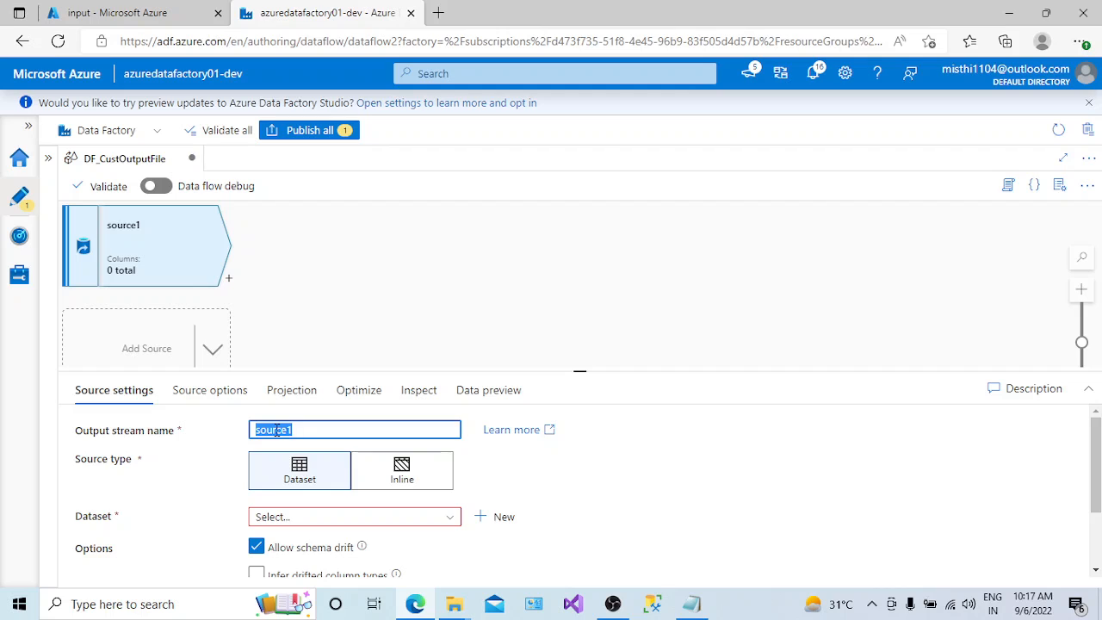
type("SRCCustData")
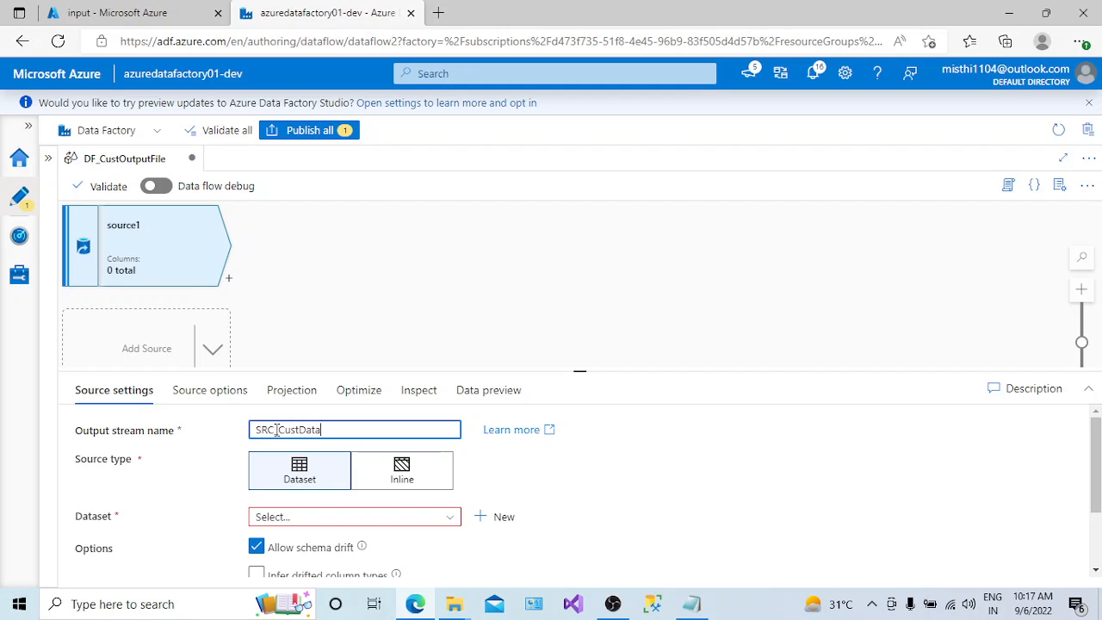
left_click(871, 605)
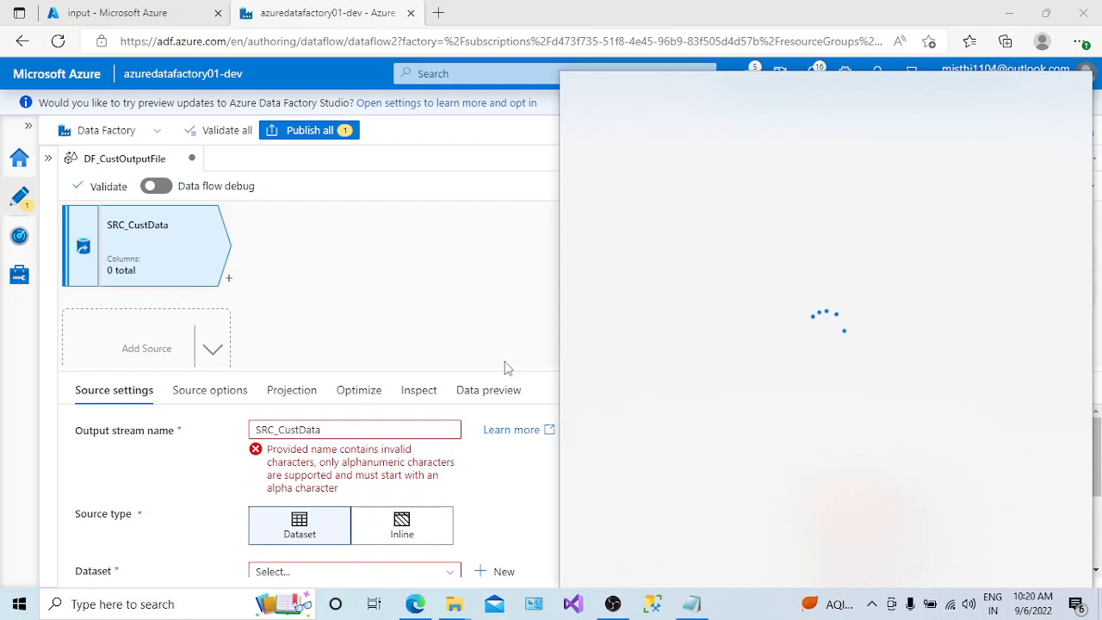
left_click(508, 348)
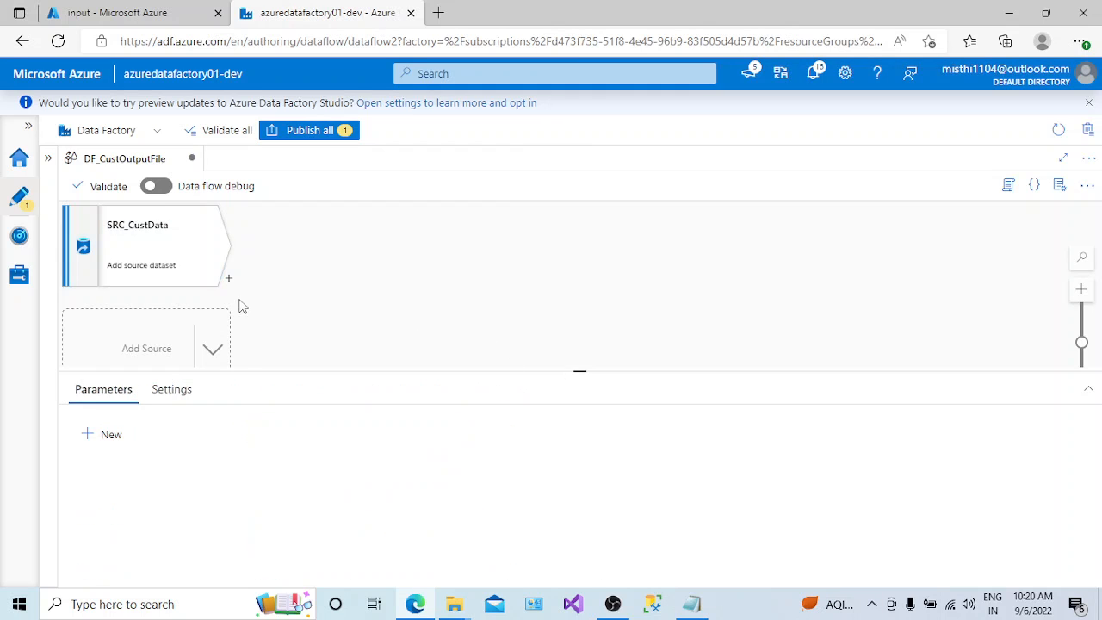
- Rename the source's output stream to srcCustData and keep Dataset as its source type
left_click(158, 253)
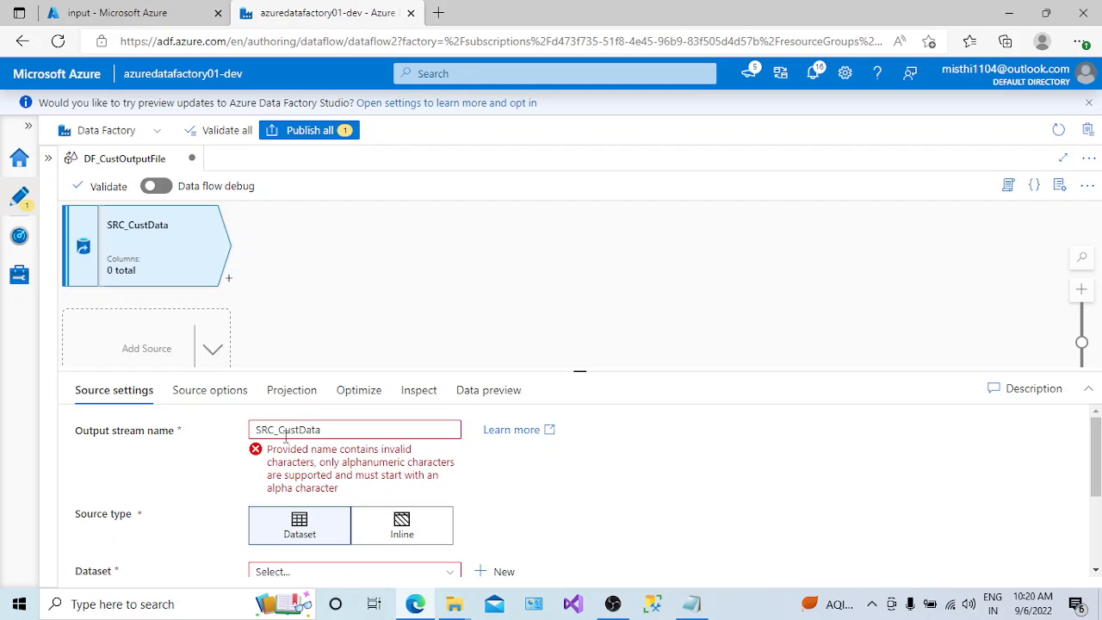
left_click(872, 605)
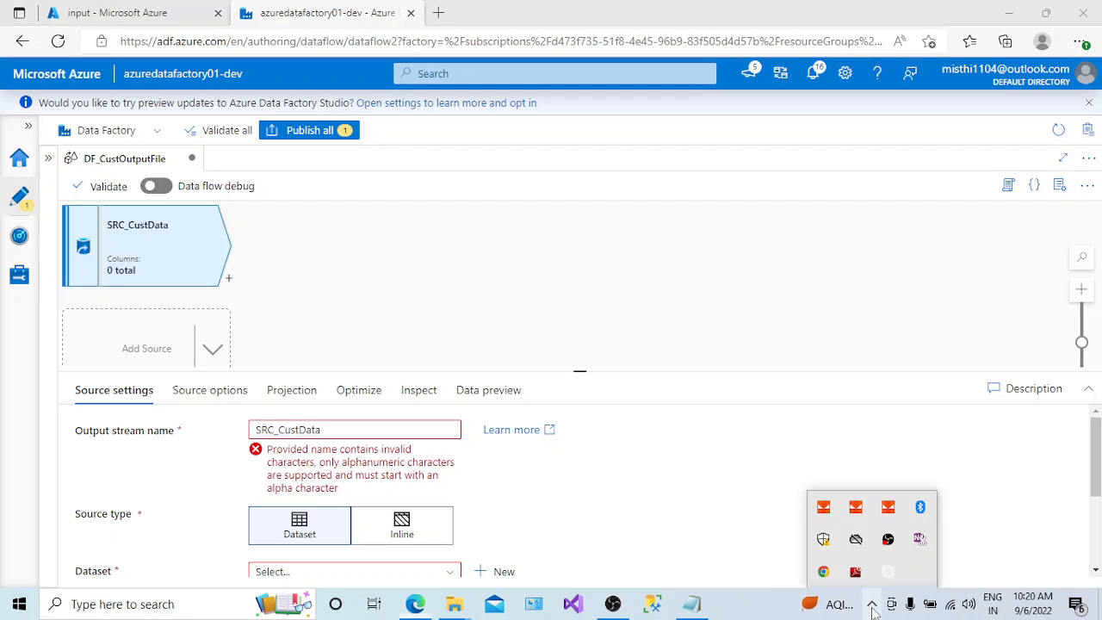
left_click(282, 432)
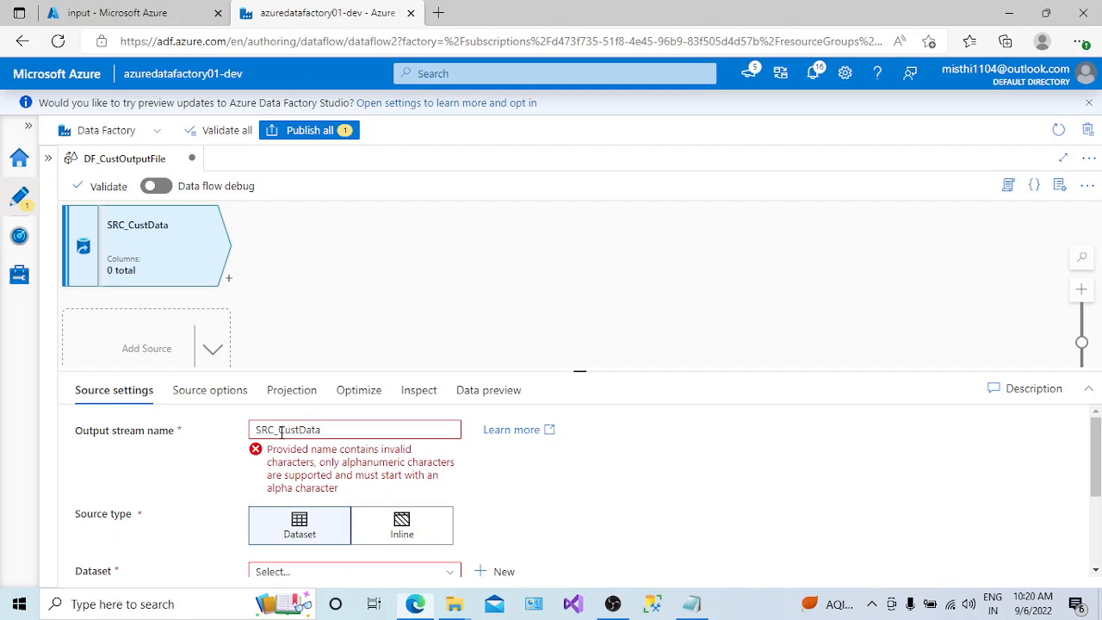
left_click(281, 432)
key("BackSpace")
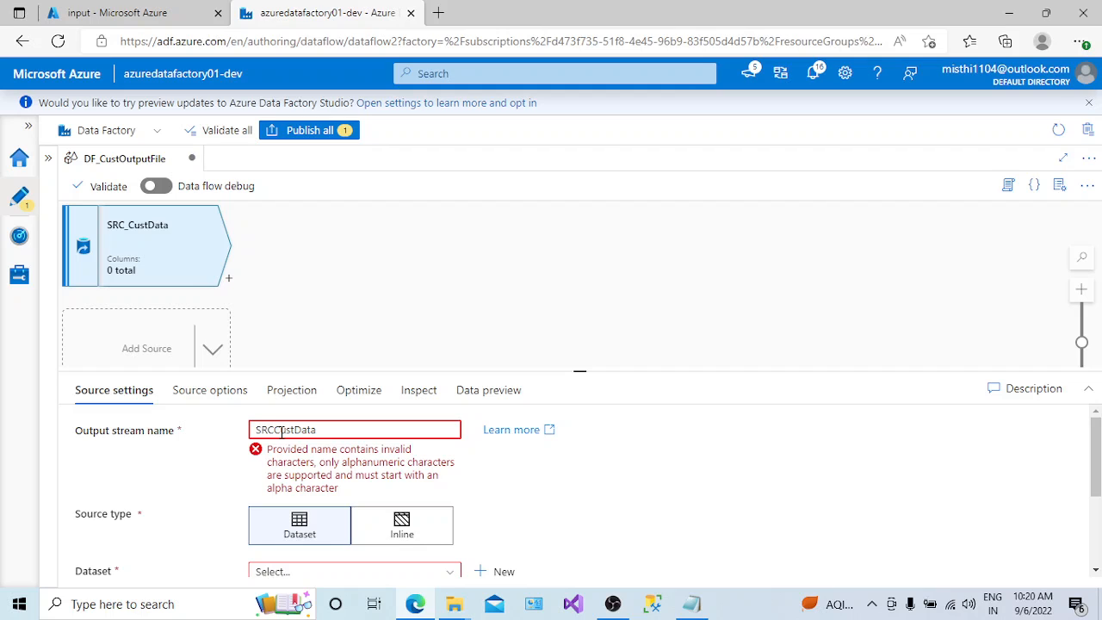
key("BackSpace")
key("BackSpace")
key("BackSpace")
type("src")
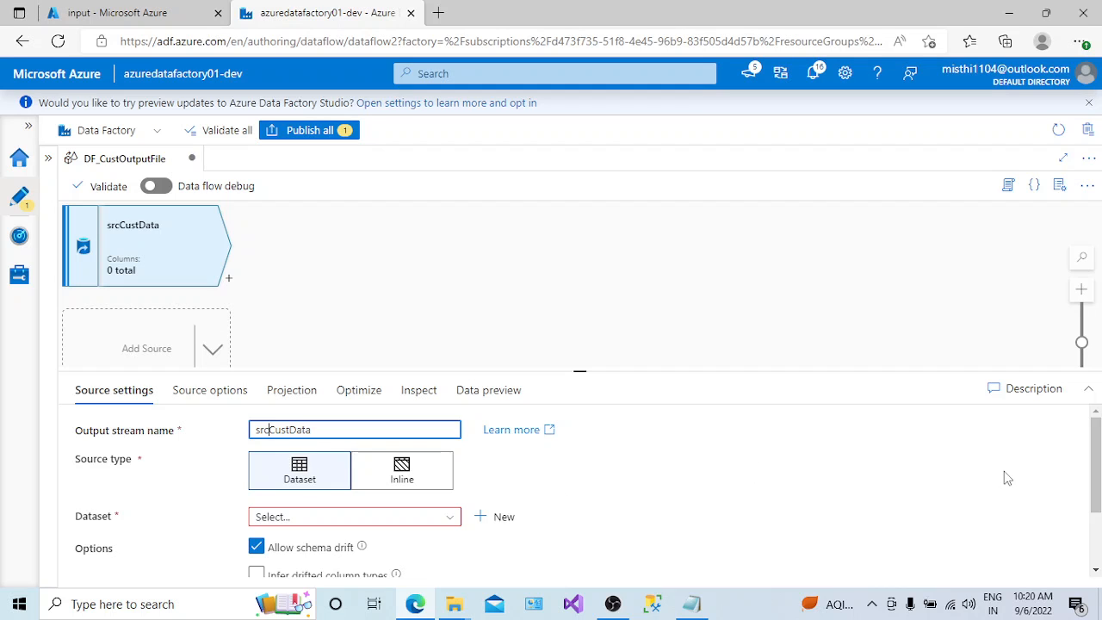
left_click_drag(577, 368, 580, 318)
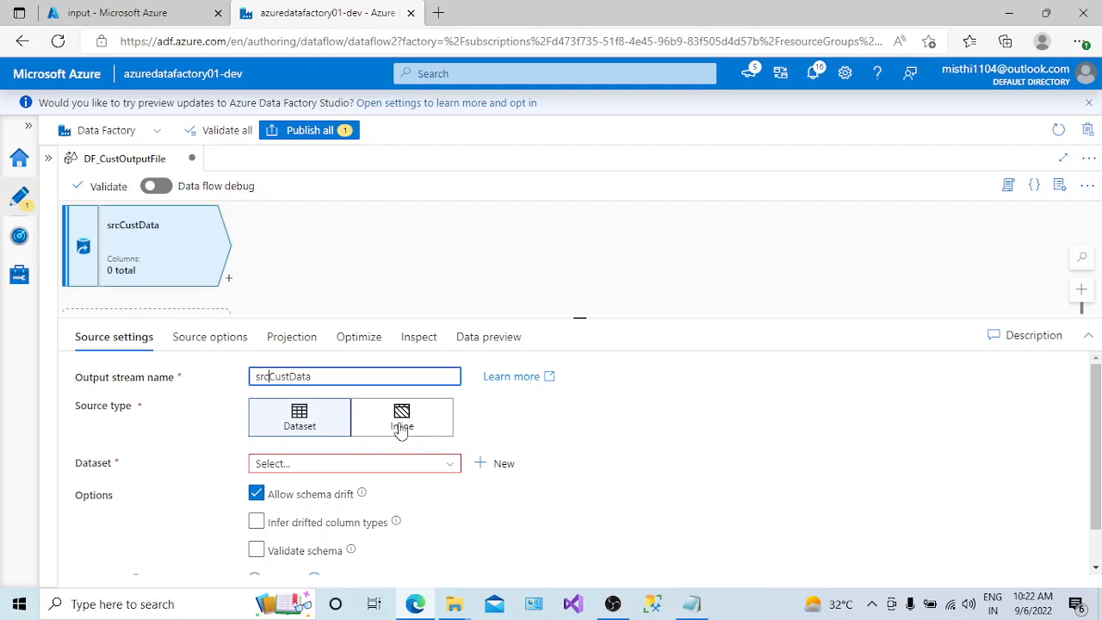
left_click(287, 431)
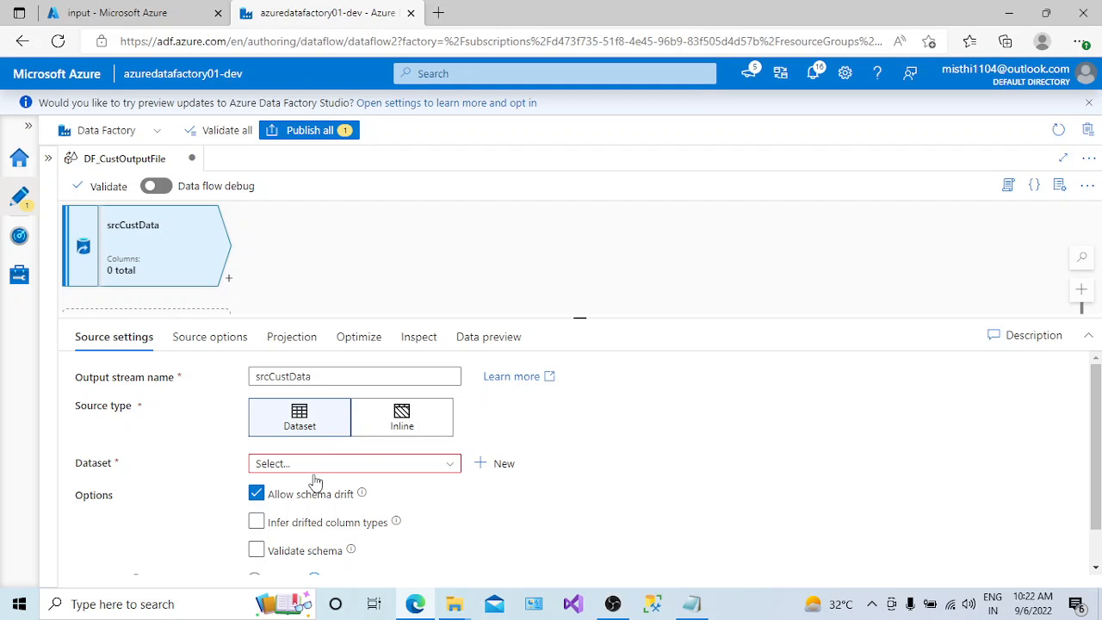
- Start a new dataset for the srcCustData source using Azure Blob Storage and the DelimitedText format
left_click(494, 463)
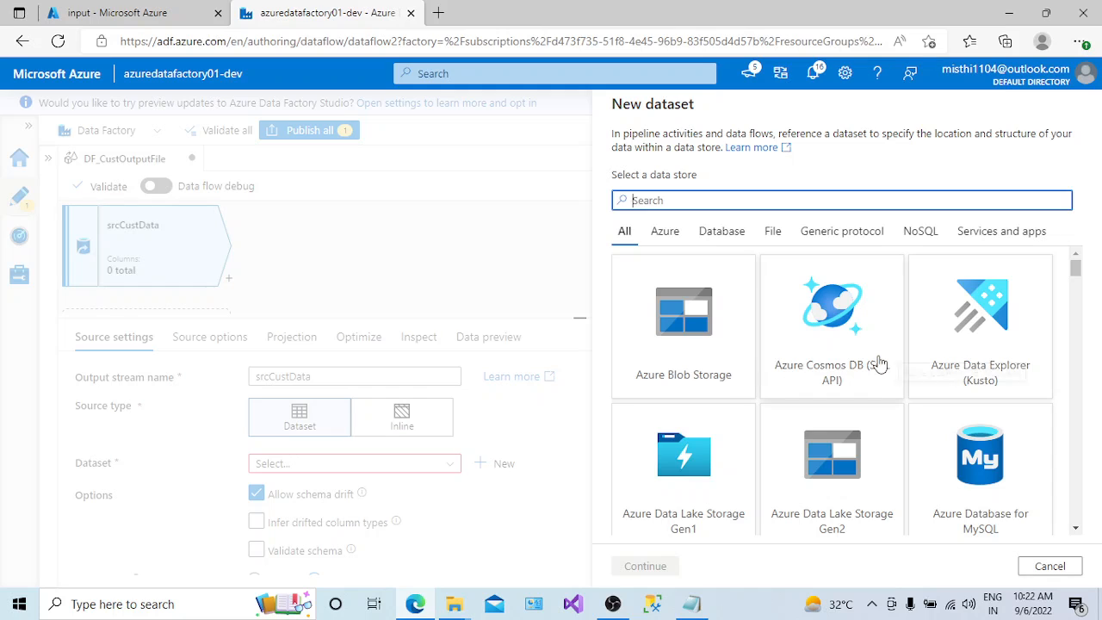
left_click(679, 331)
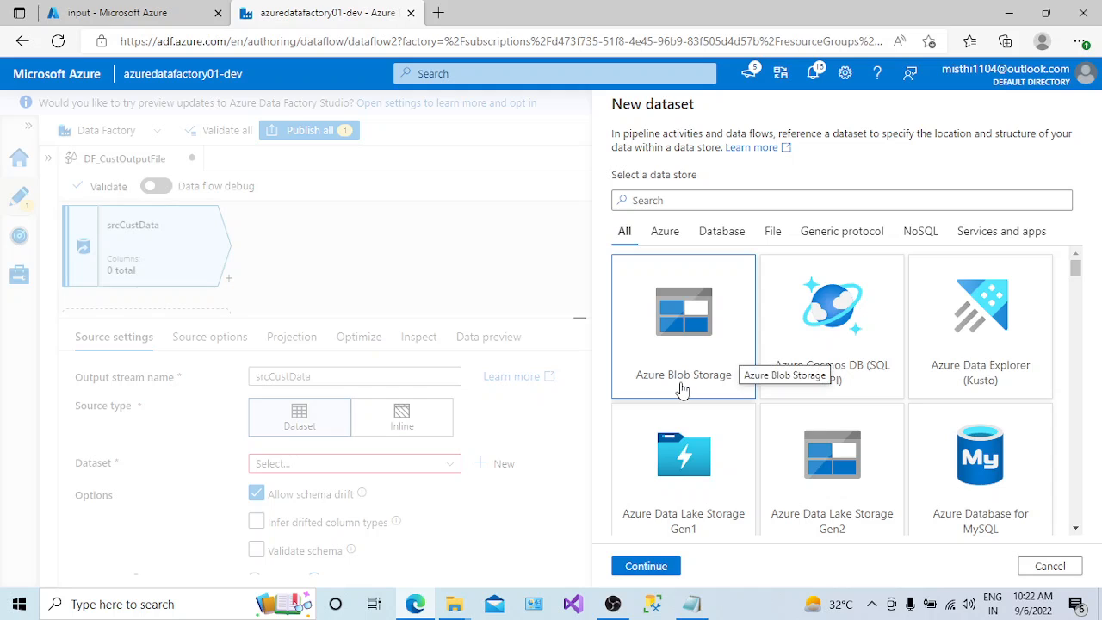
left_click(633, 568)
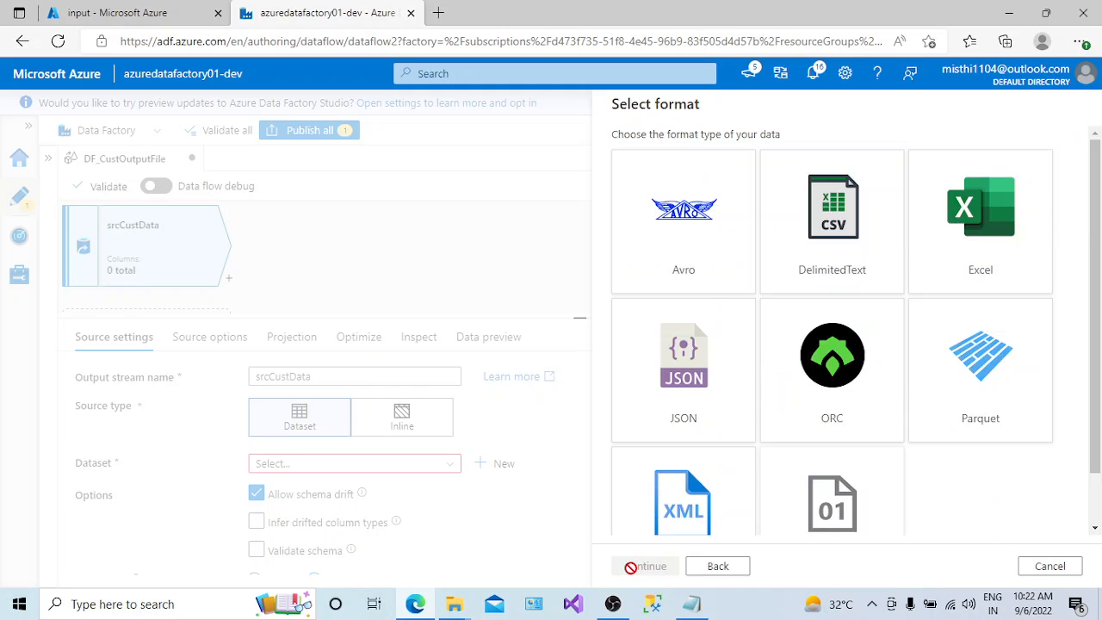
left_click(870, 263)
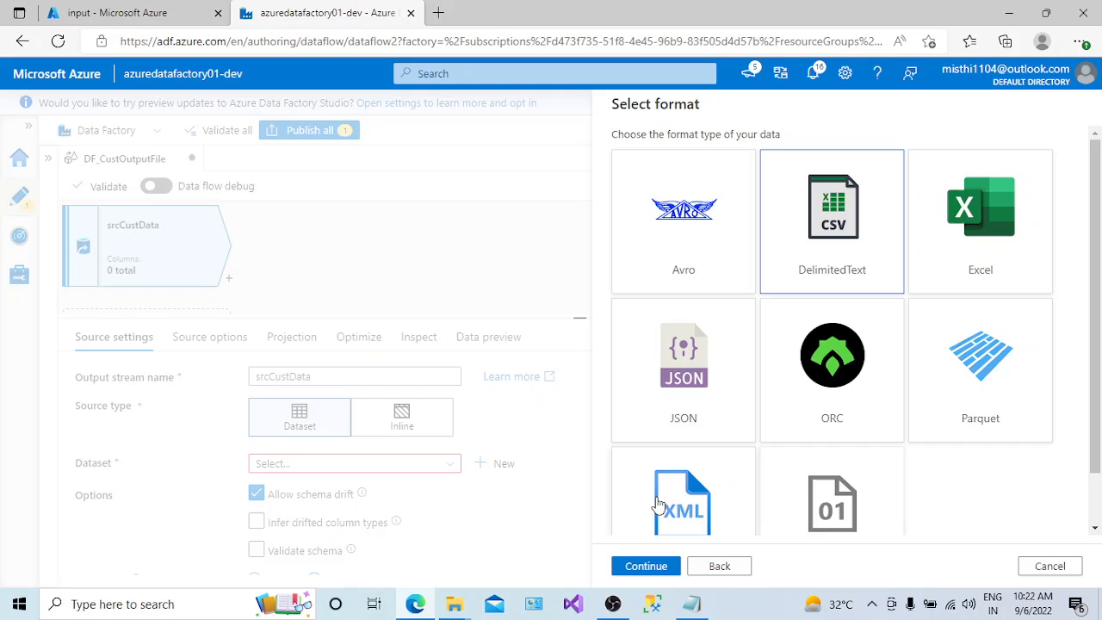
left_click(637, 565)
- Name the new dataset dscust and assign it the ln_blob linked service
left_click(674, 154)
key("ctrl+a")
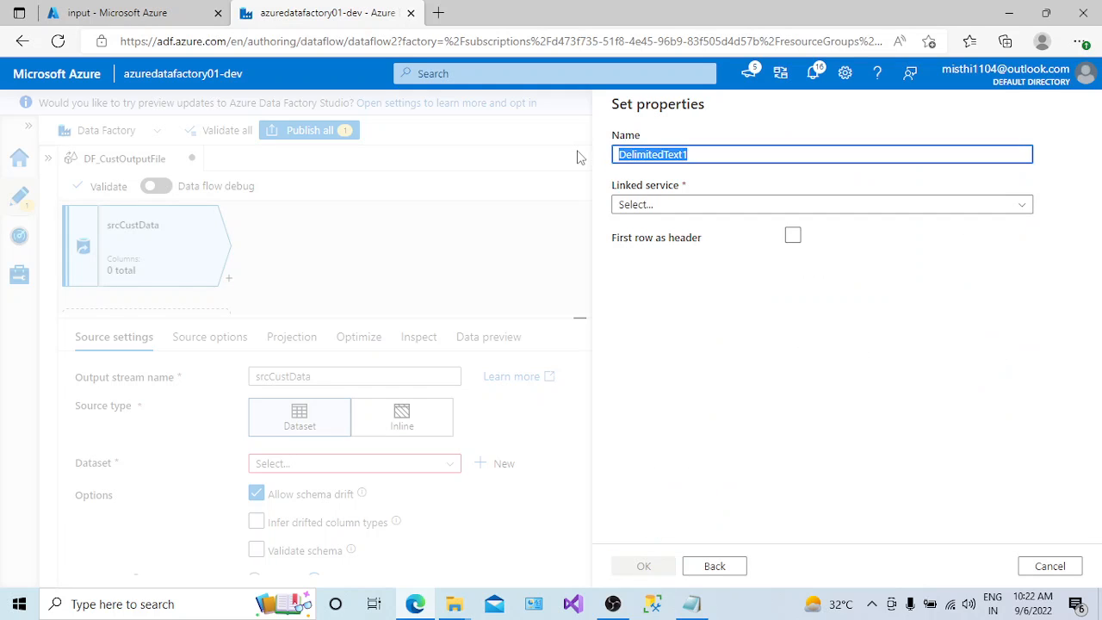
type("ds_c")
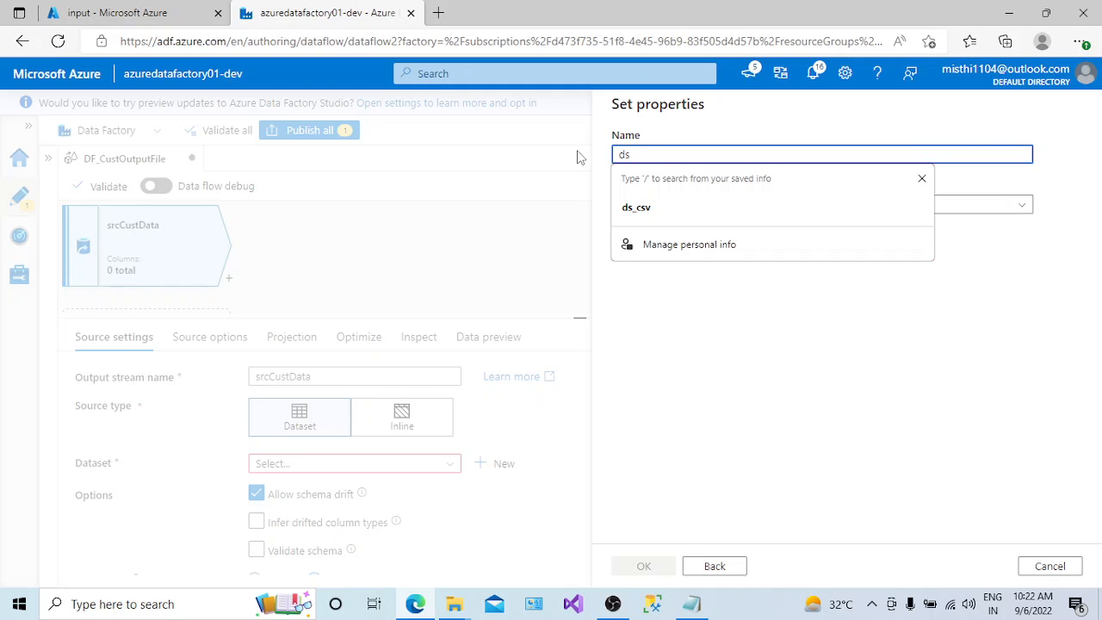
type("cust")
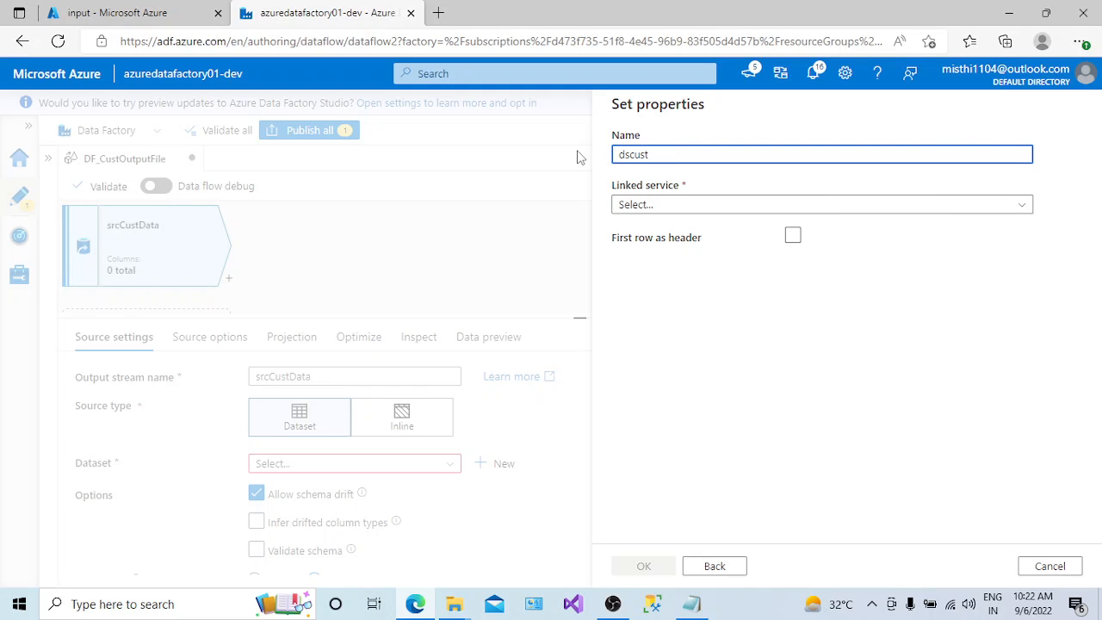
left_click(714, 207)
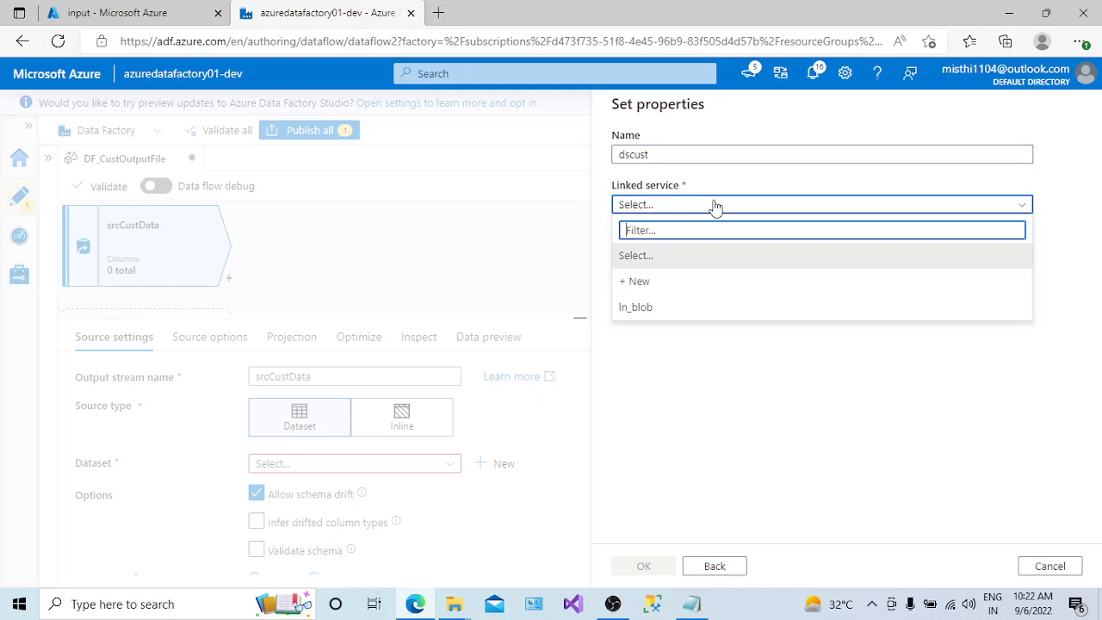
left_click(634, 307)
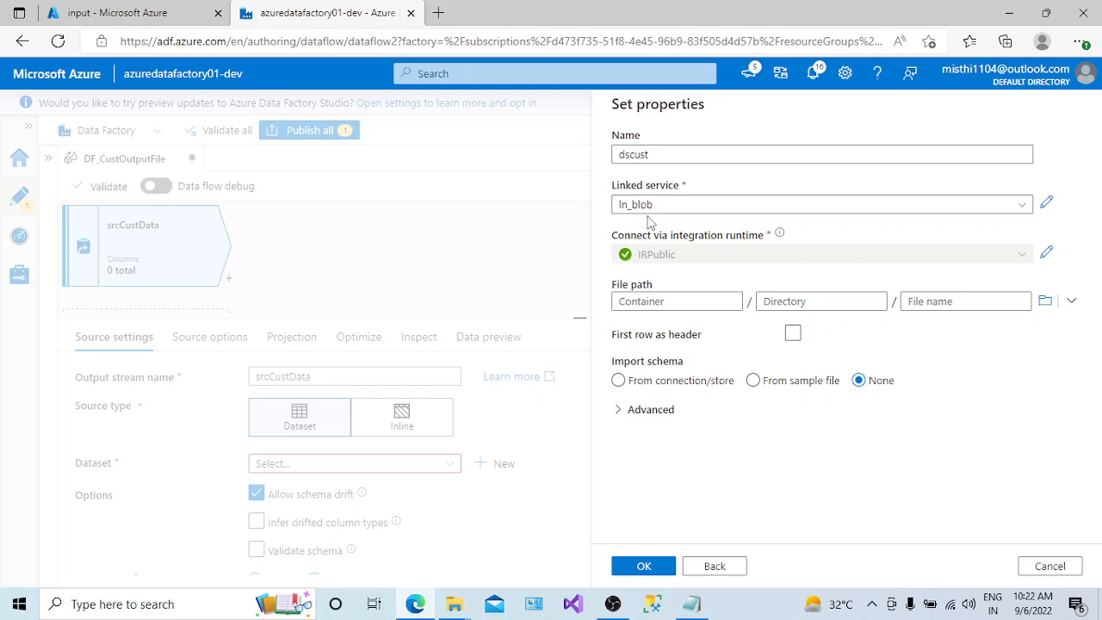
- Check the storage account's input container and set the dataset's file path to CustData.csv in the input folder
left_click(159, 13)
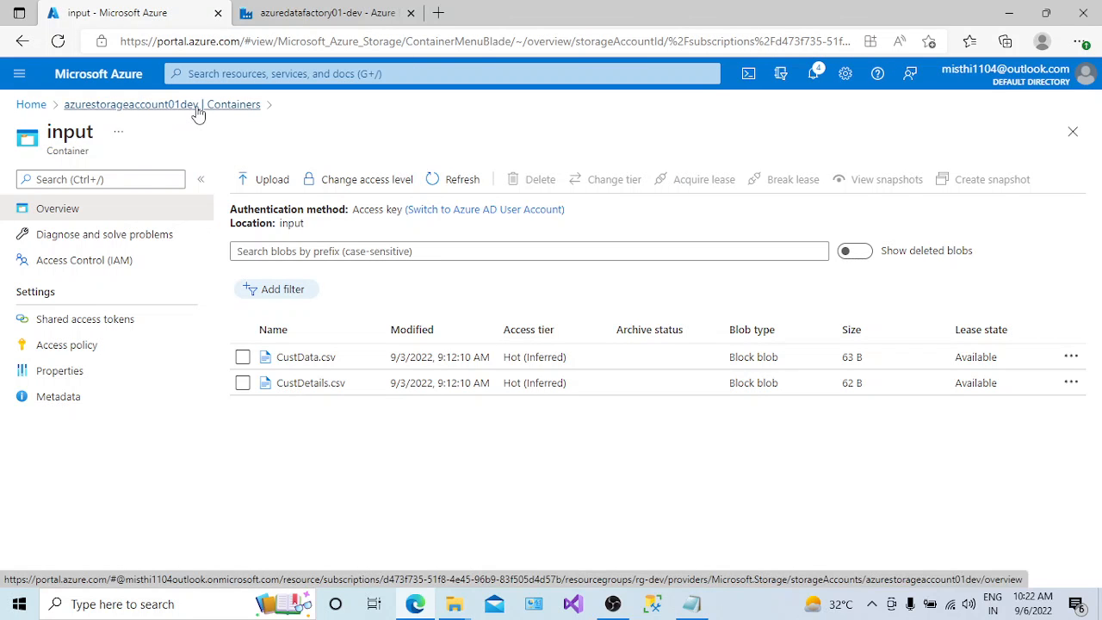
left_click(336, 13)
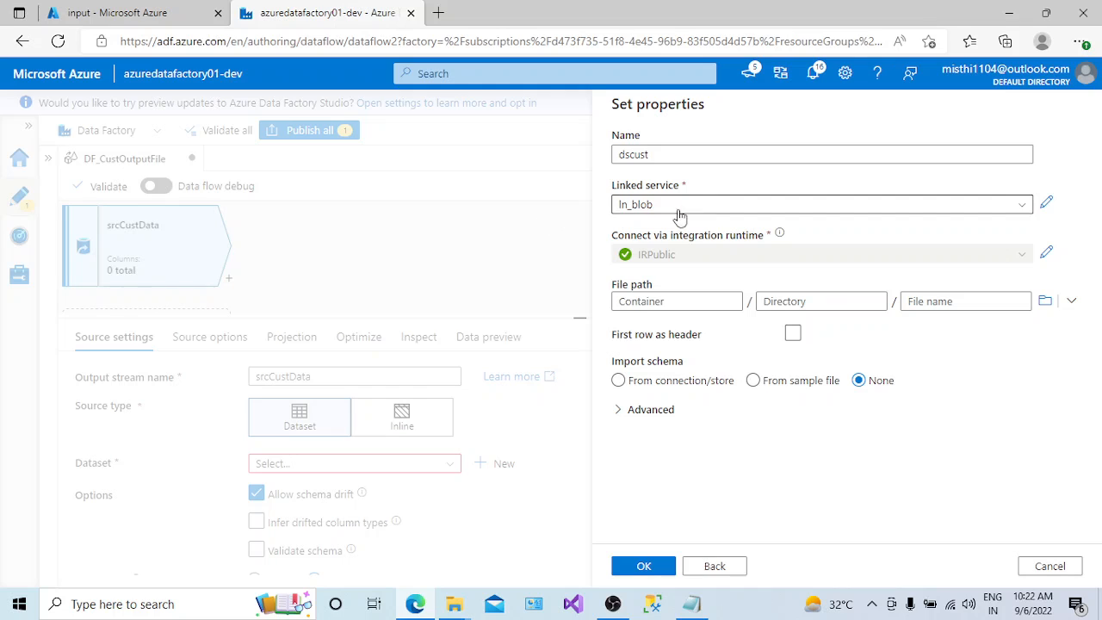
left_click(1069, 301)
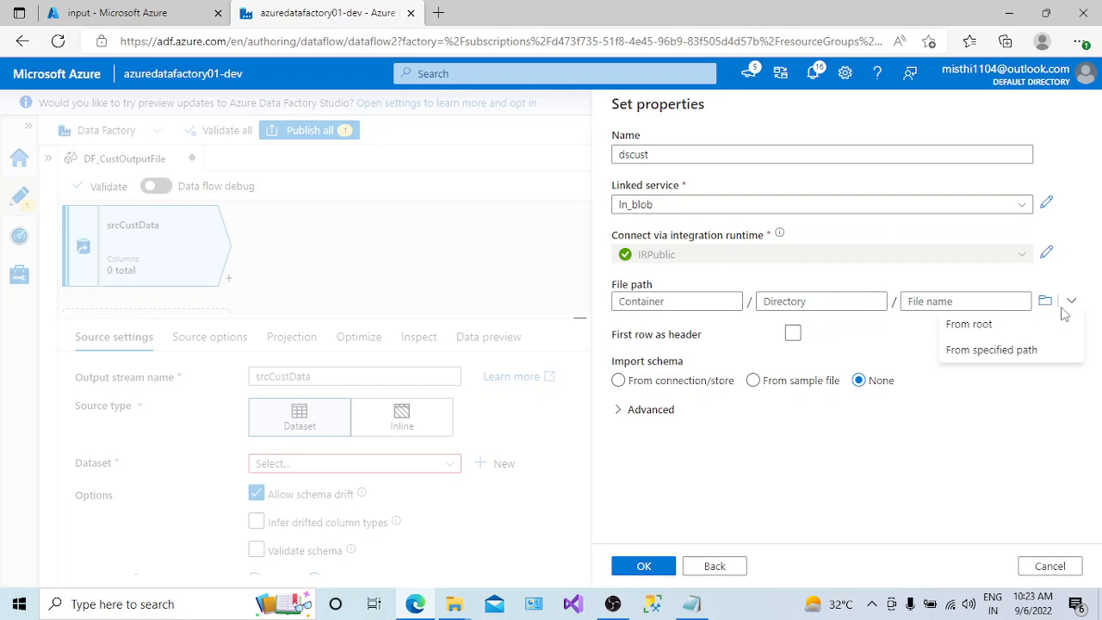
left_click(1012, 350)
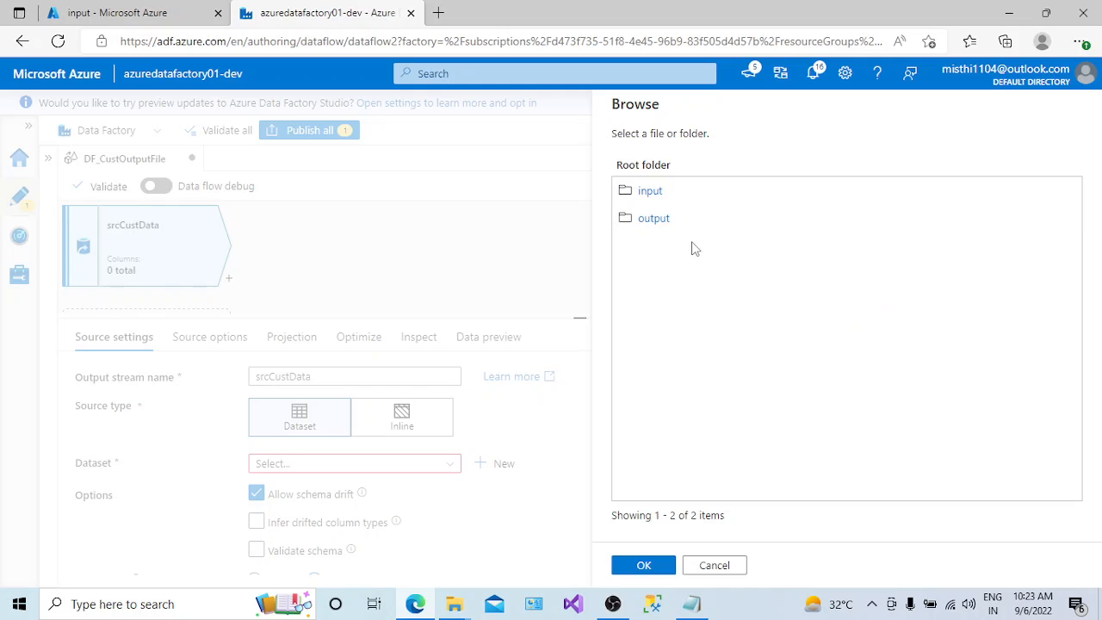
left_click(649, 203)
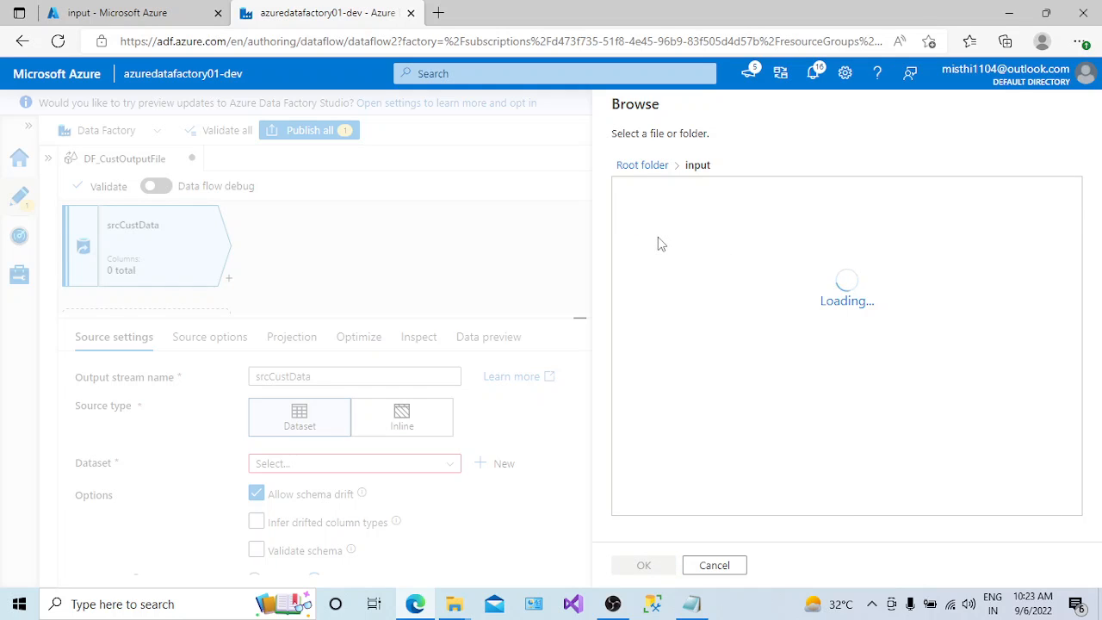
left_click(664, 200)
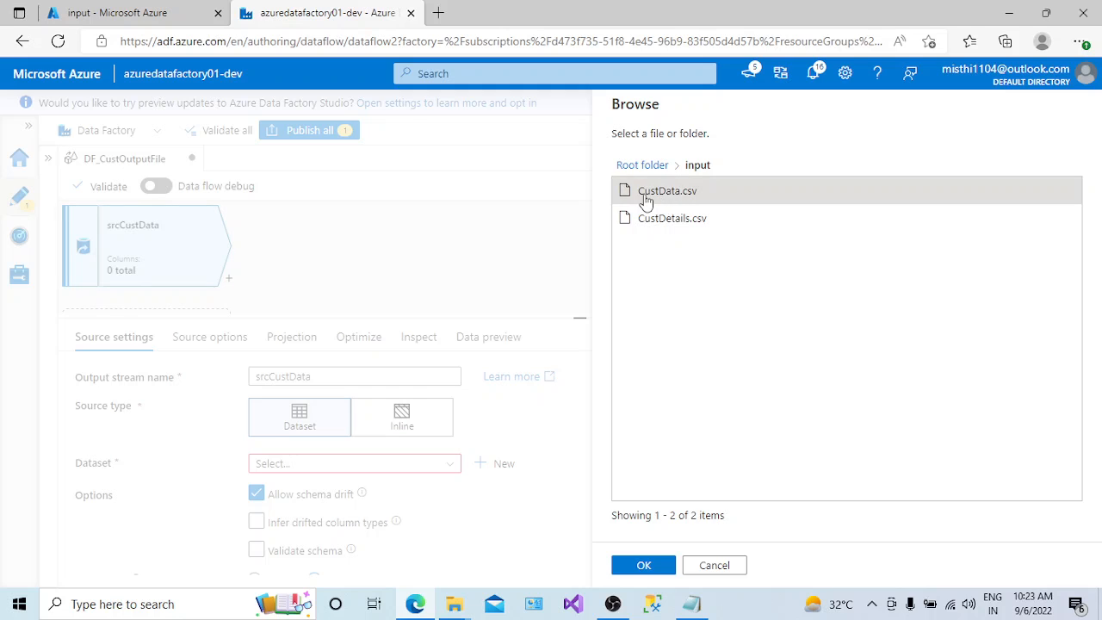
left_click(661, 571)
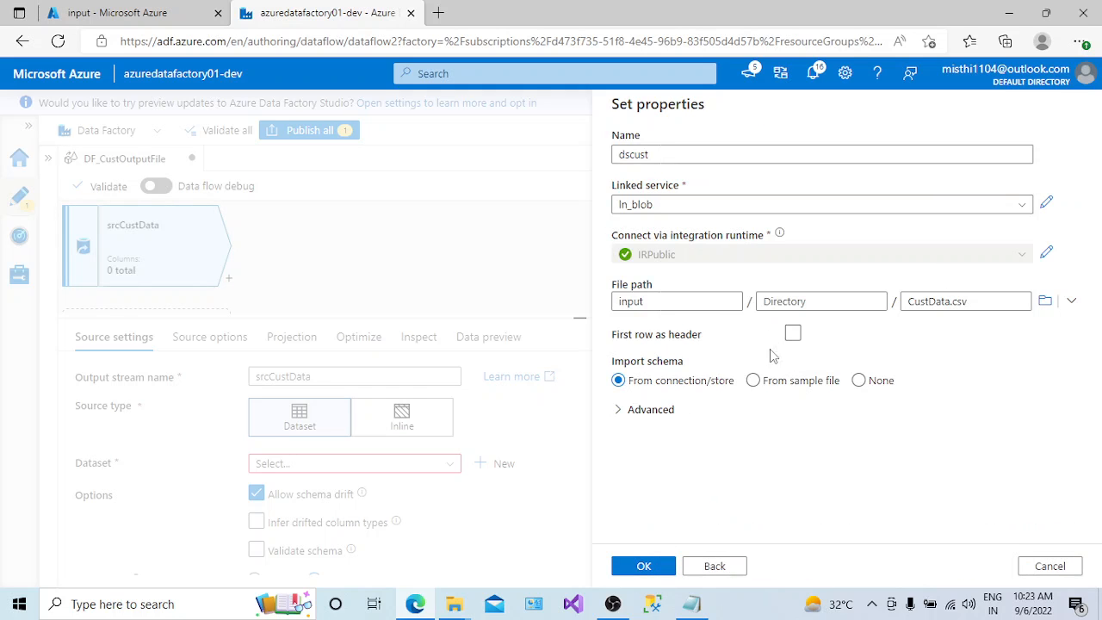
- Set the first row as header, keep the schema import from connection/store, and create the dscust dataset
left_click(793, 335)
left_click(793, 334)
left_click(858, 381)
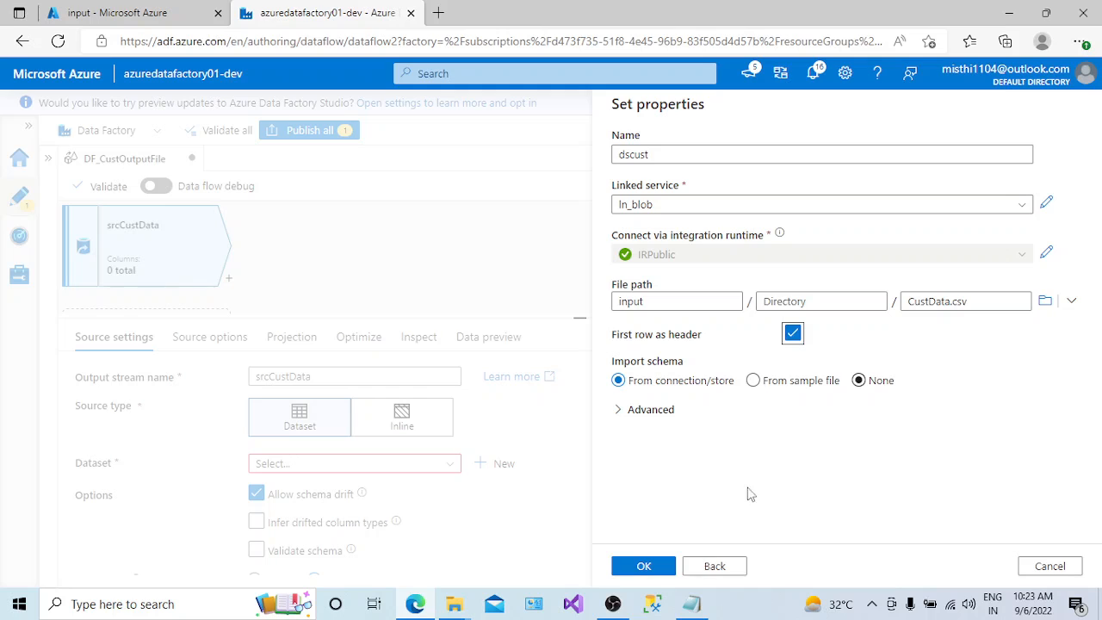
left_click(644, 568)
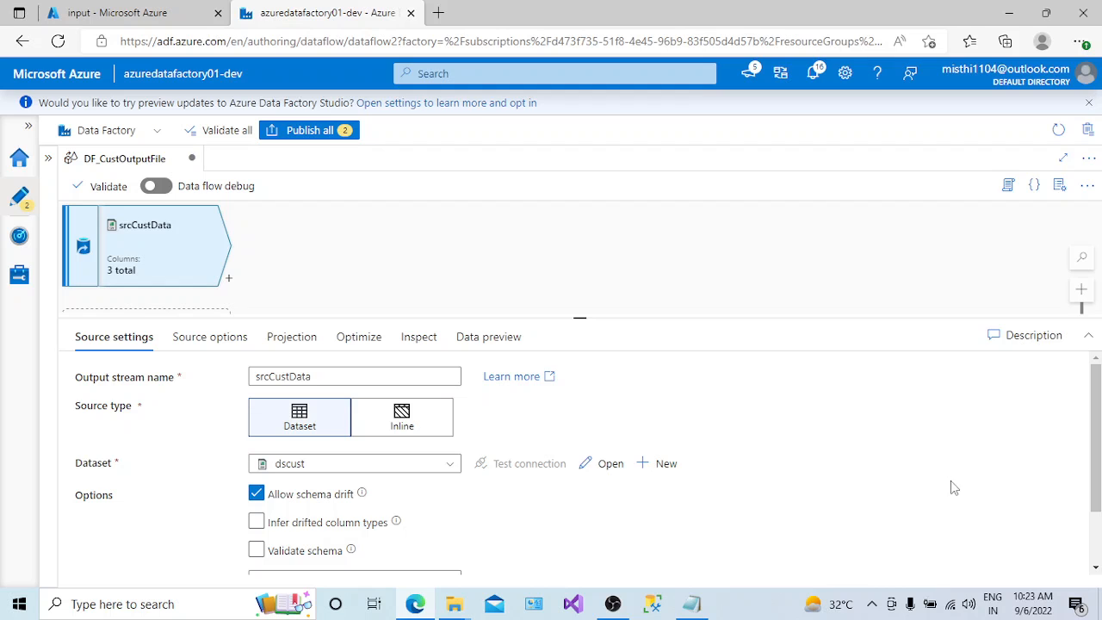
- Turn Allow schema drift off and back on for the srcCustData source, leaving Infer drifted column types off
scroll(1095, 449, "down", 1)
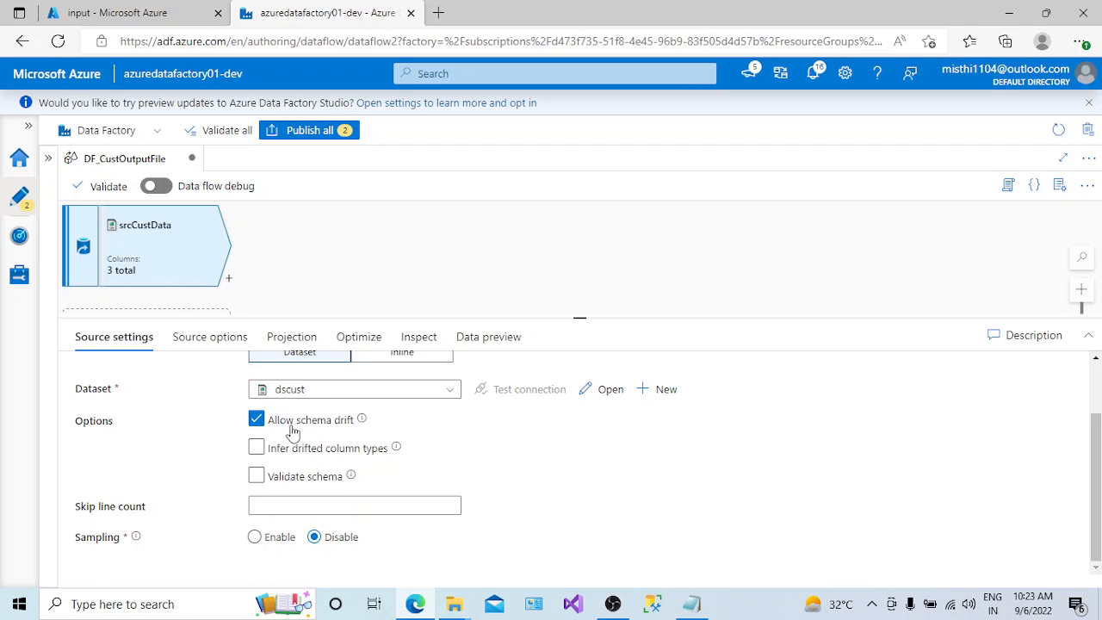
left_click(312, 448)
left_click(258, 421)
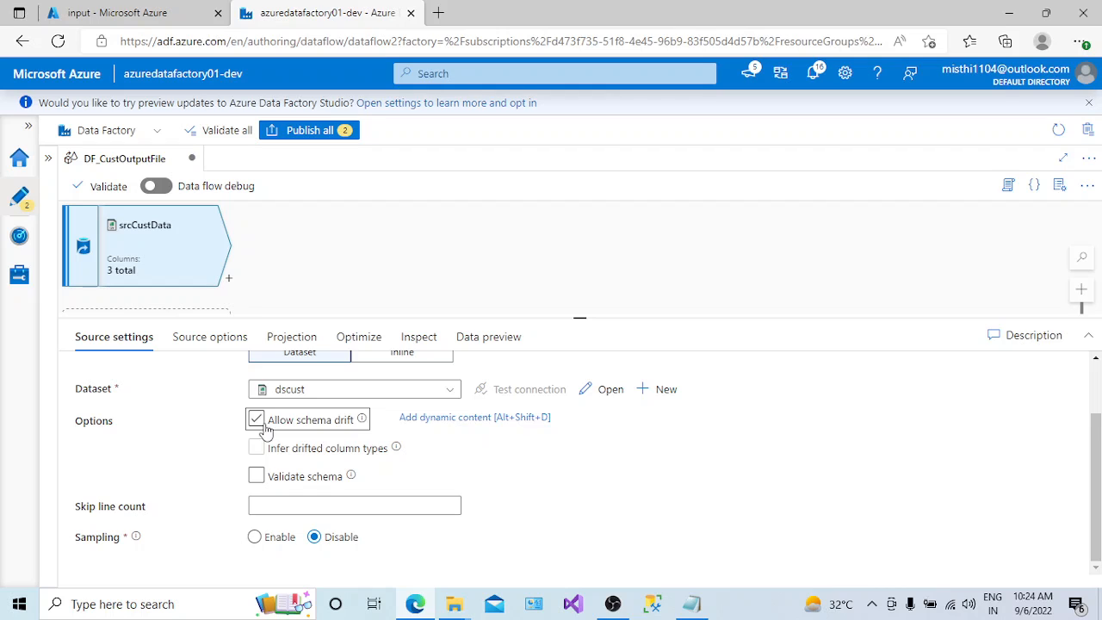
left_click(261, 425)
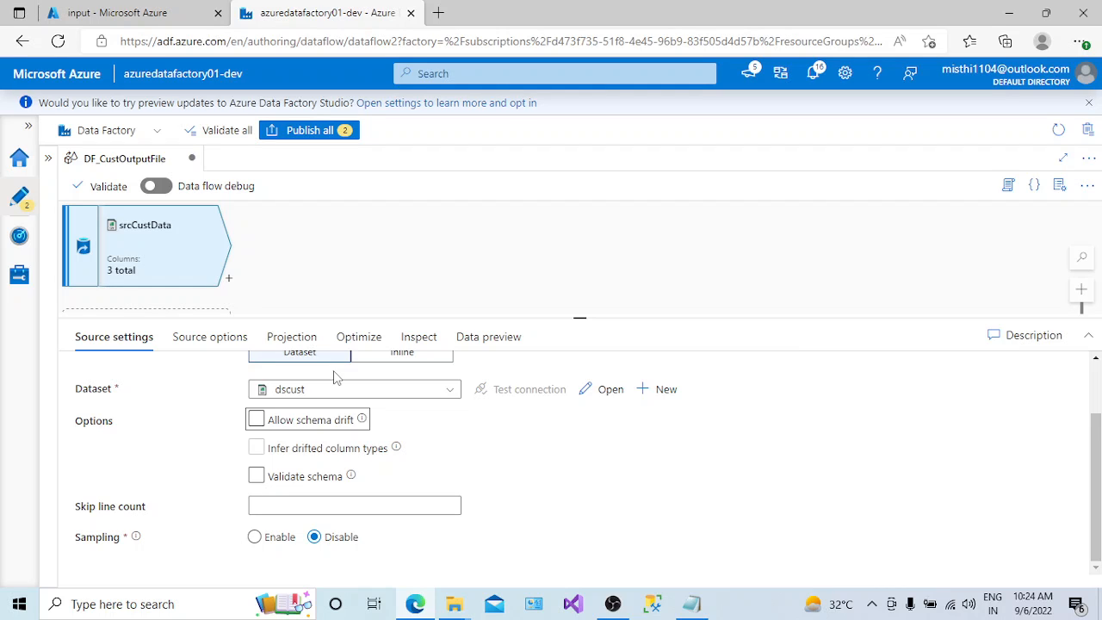
left_click(256, 420)
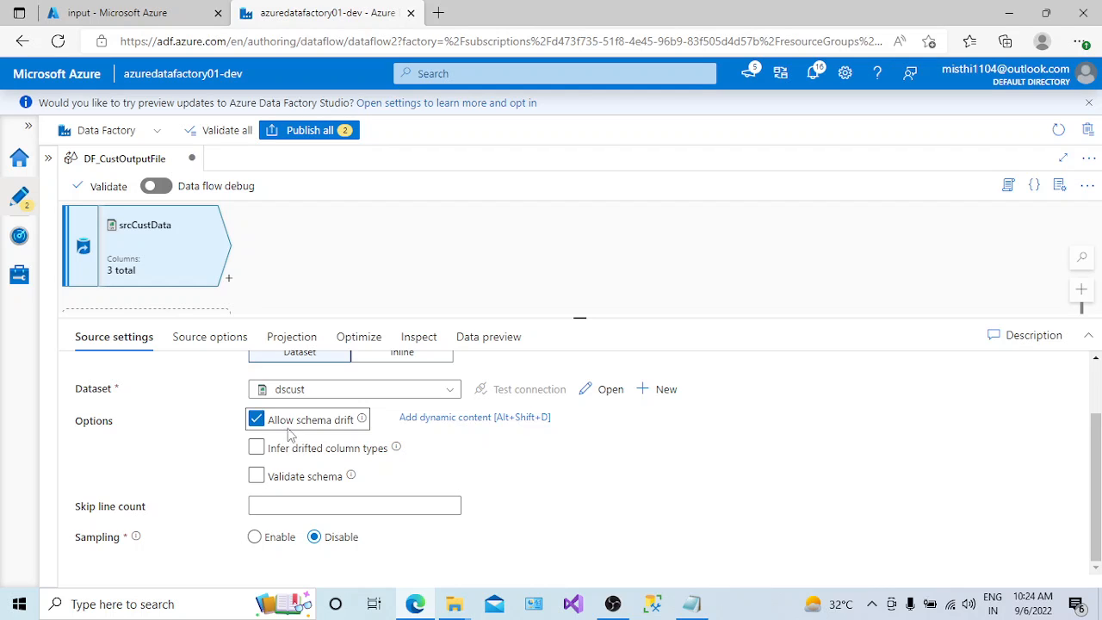
left_click(256, 447)
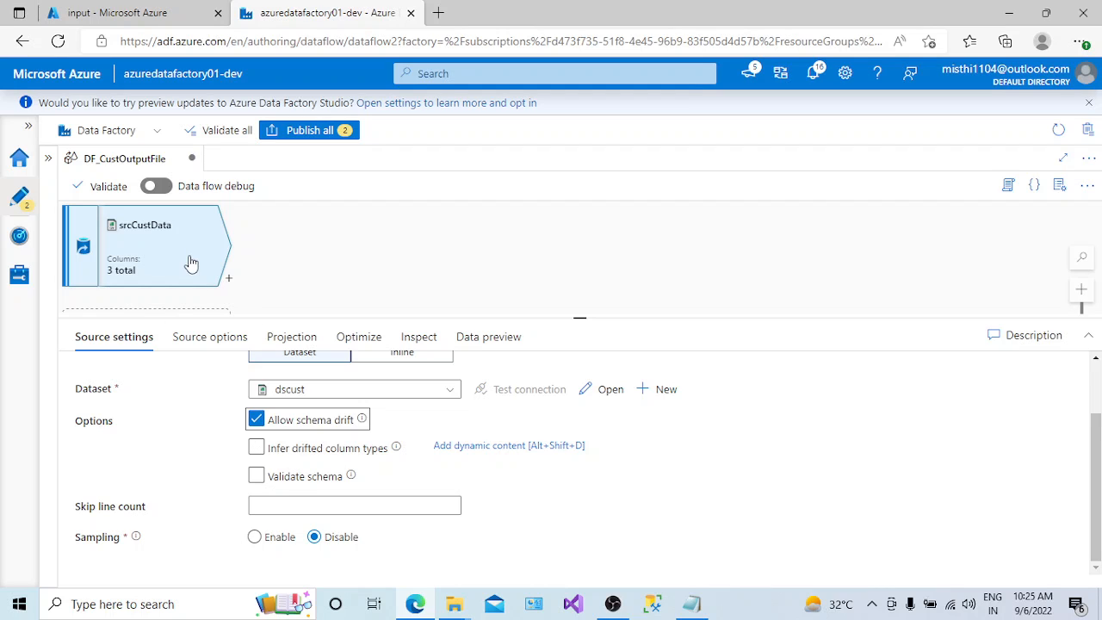
left_click(255, 447)
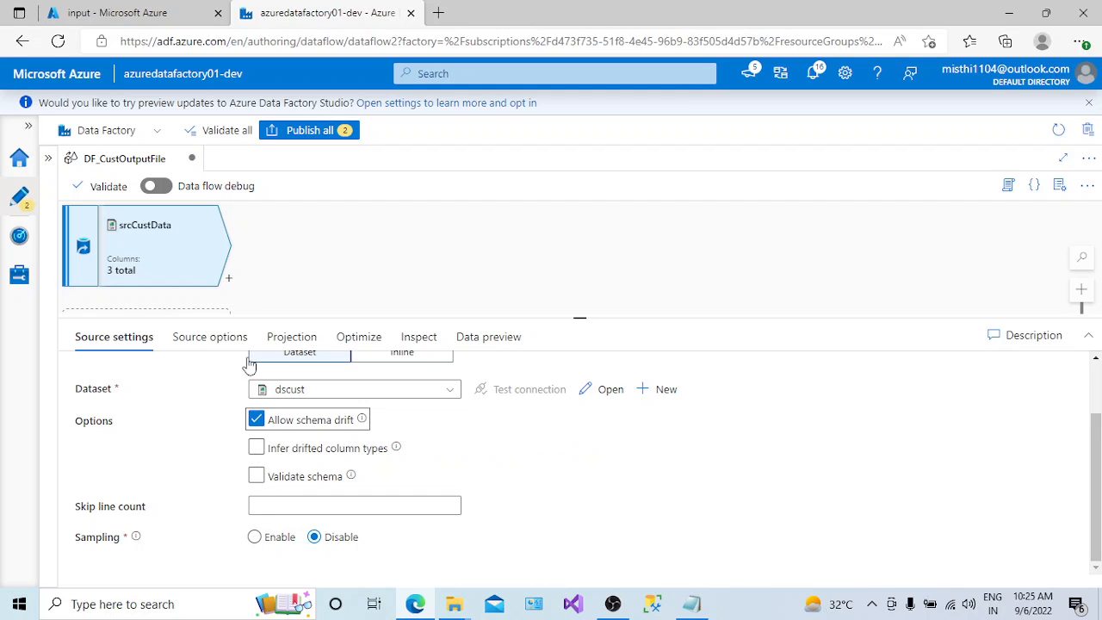
- Examine the contents of CustData.csv in the storage account's input container and return to the data flow
left_click(129, 13)
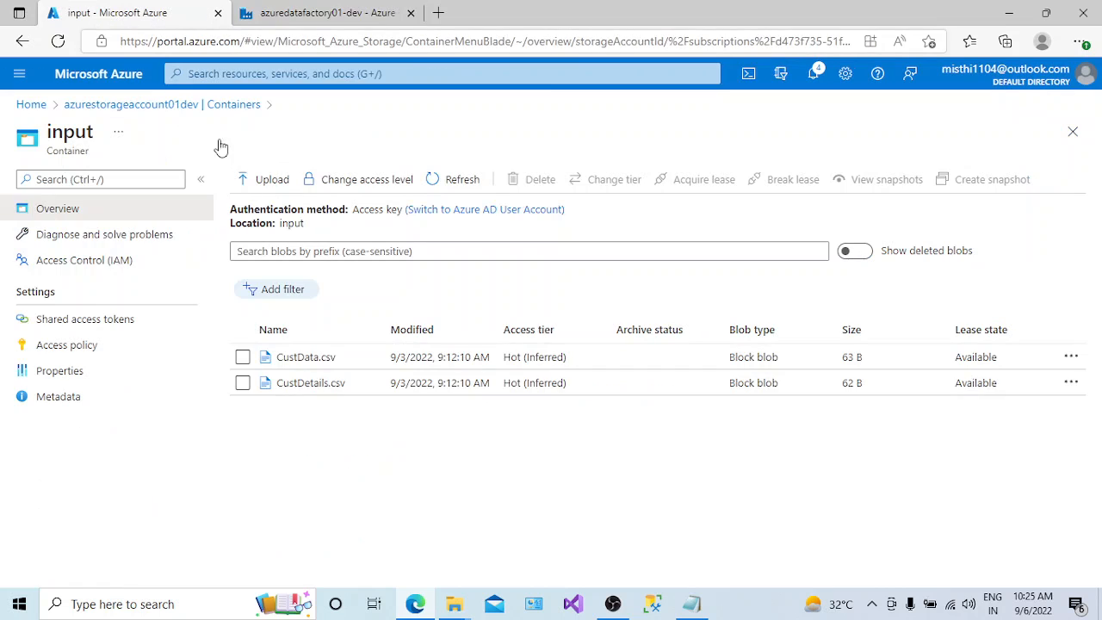
left_click(301, 357)
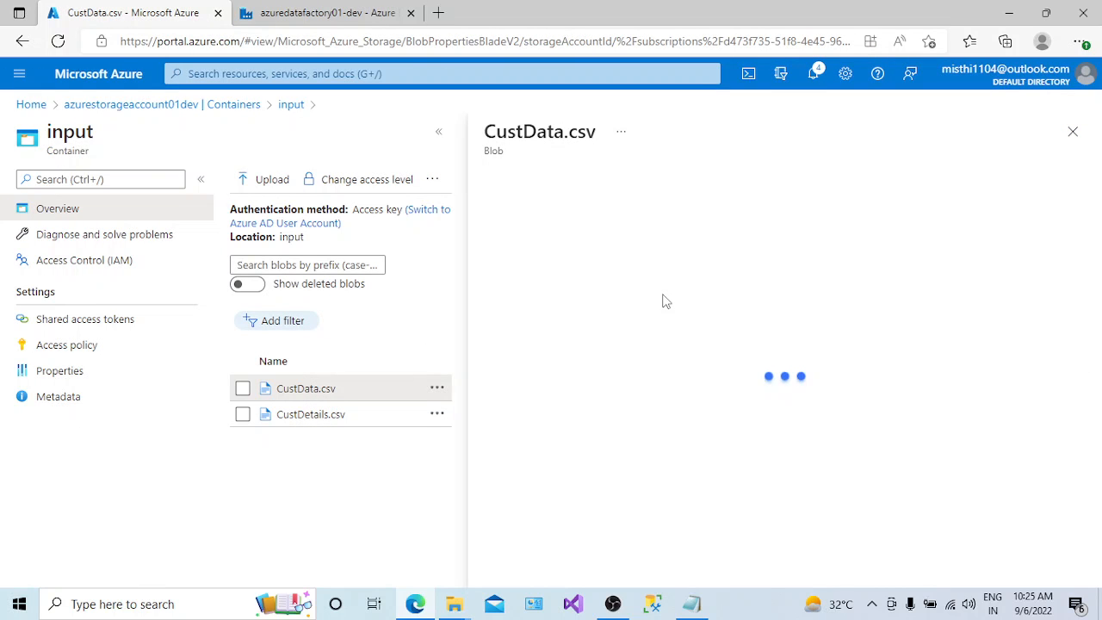
left_click(702, 217)
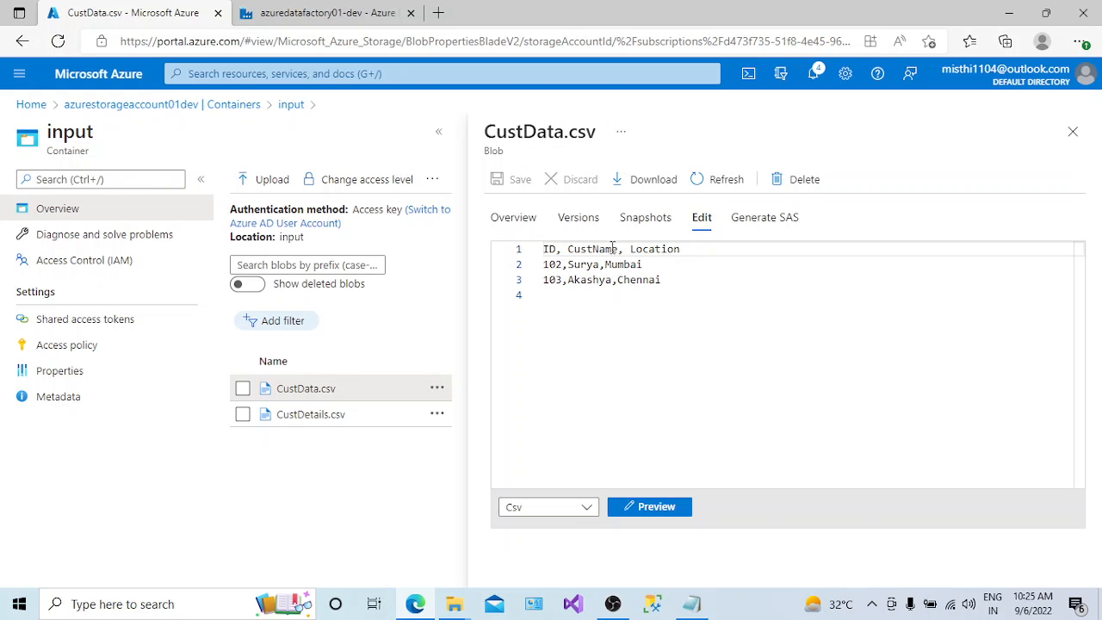
left_click(324, 11)
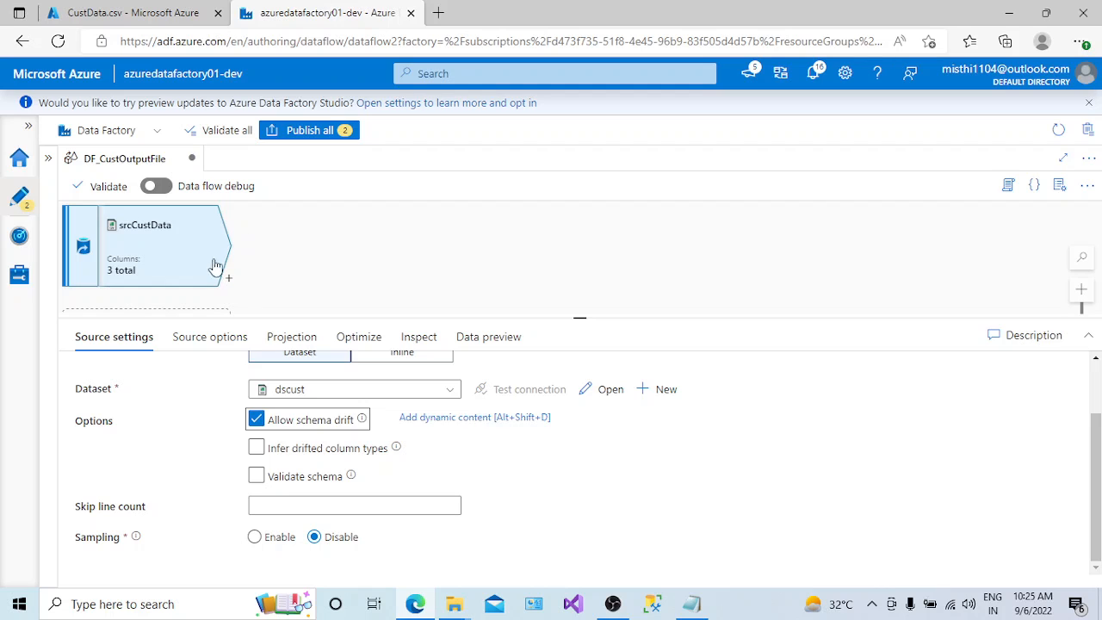
- Examine the column names and data types in the projection of the srcCustData source
left_click(291, 337)
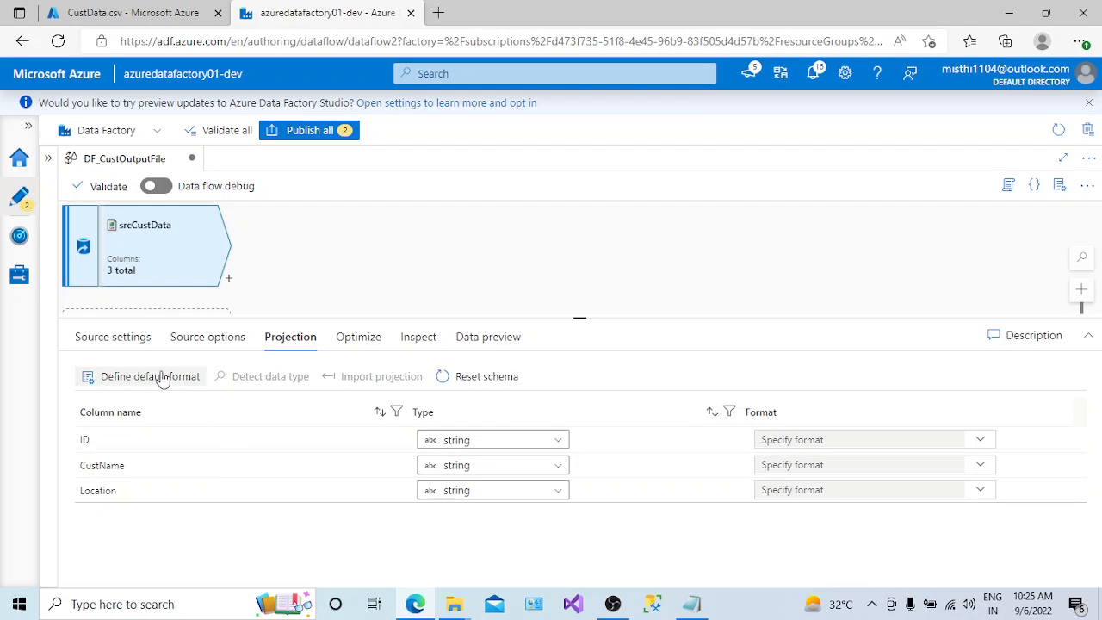
left_click(127, 336)
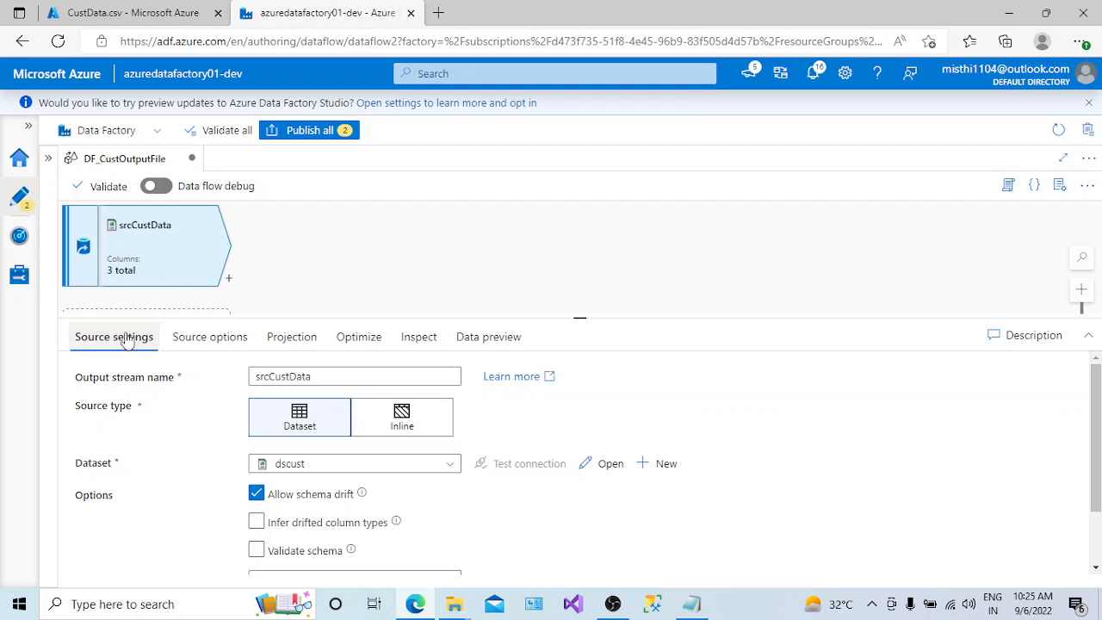
left_click(290, 341)
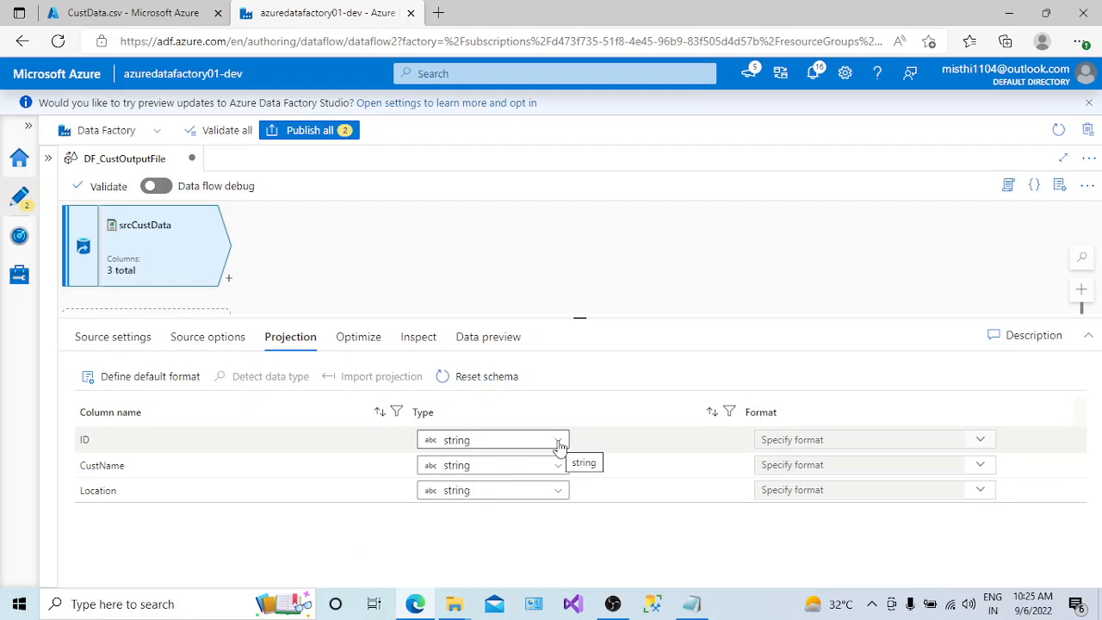
- Try Infer drifted column types in the srcCustData source settings and turn the option back off
left_click(112, 342)
left_click(258, 523)
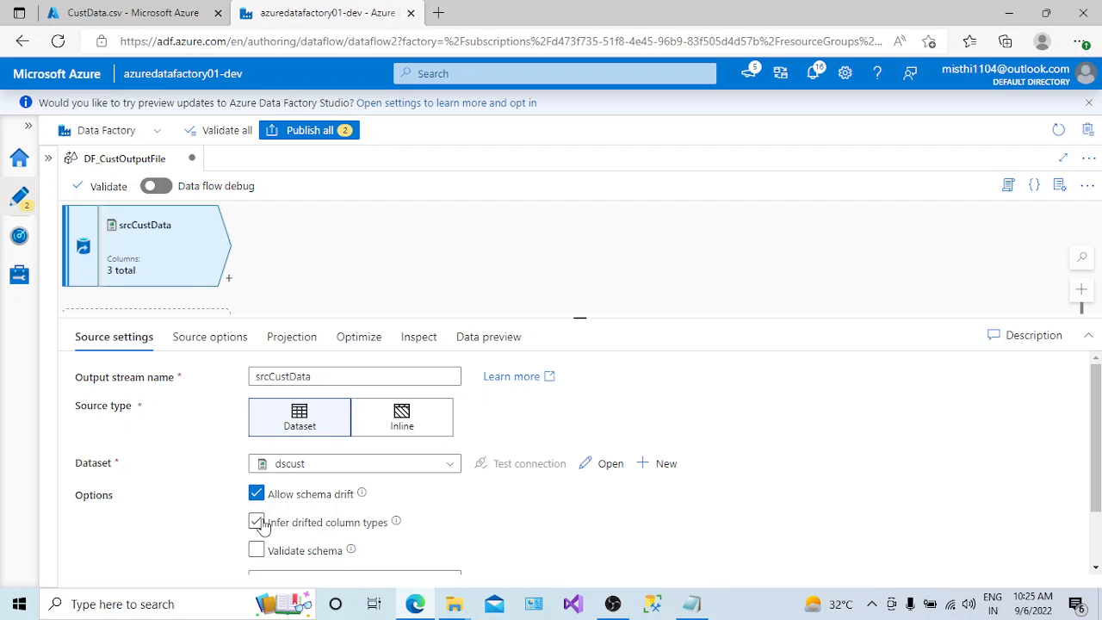
left_click(265, 527)
left_click(256, 524)
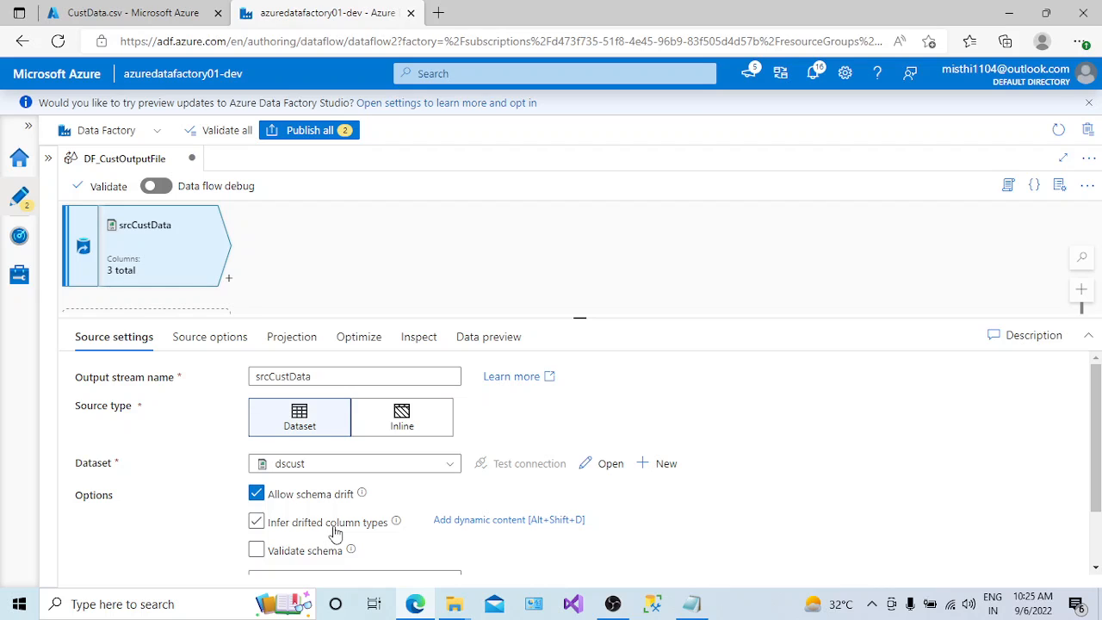
left_click(256, 525)
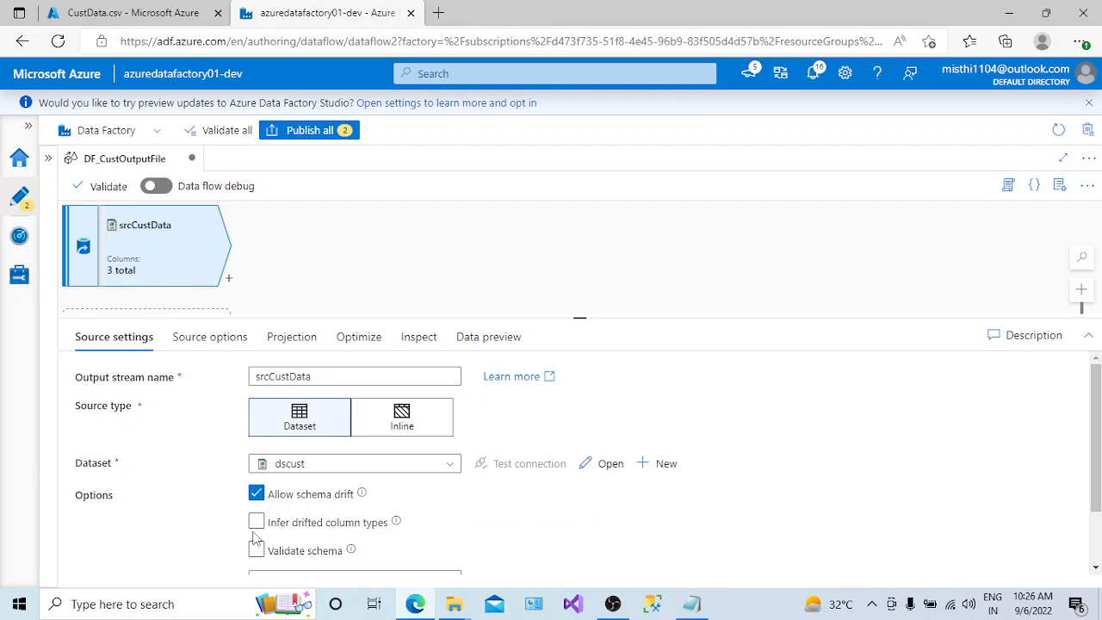
- Try Infer drifted column types and Validate schema for the srcCustData source, turning both options back off
left_click(259, 527)
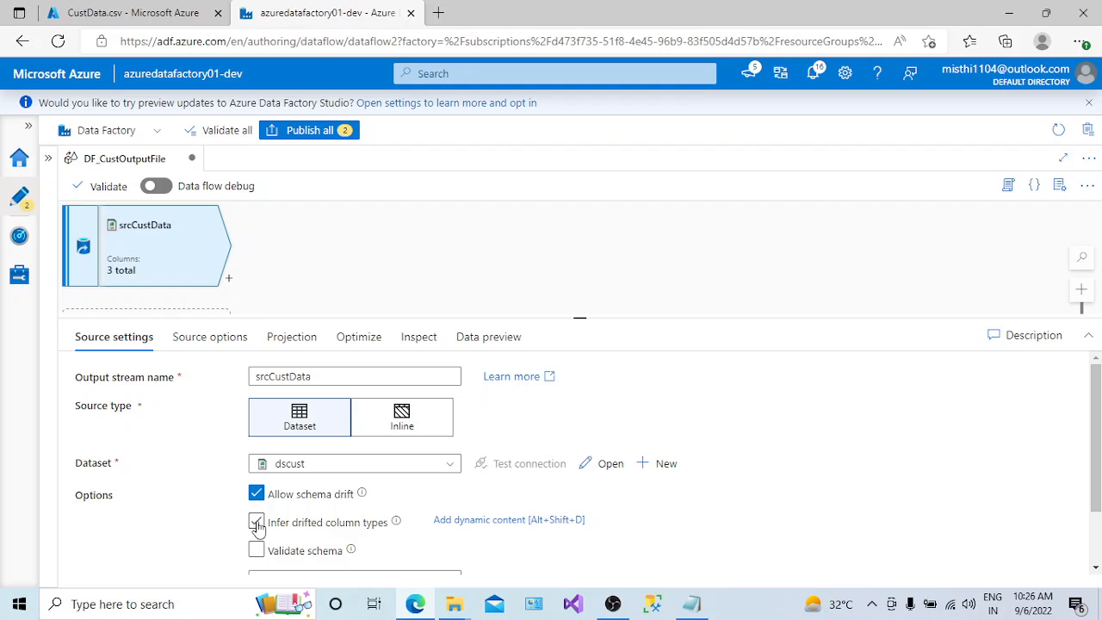
left_click(257, 527)
scroll(1085, 499, "down", 1)
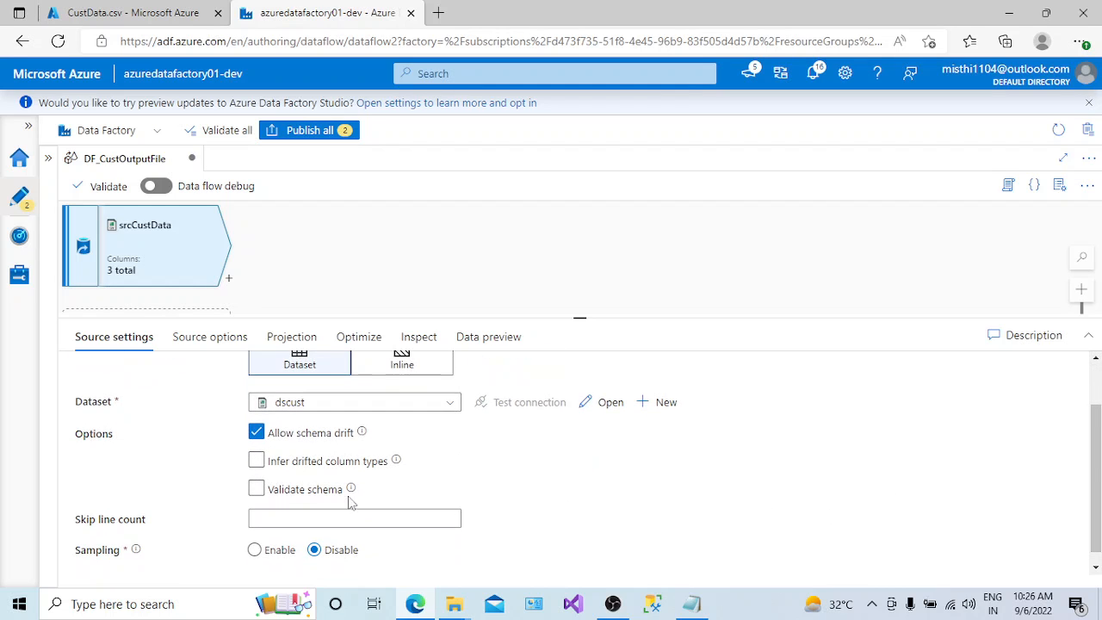
left_click(258, 489)
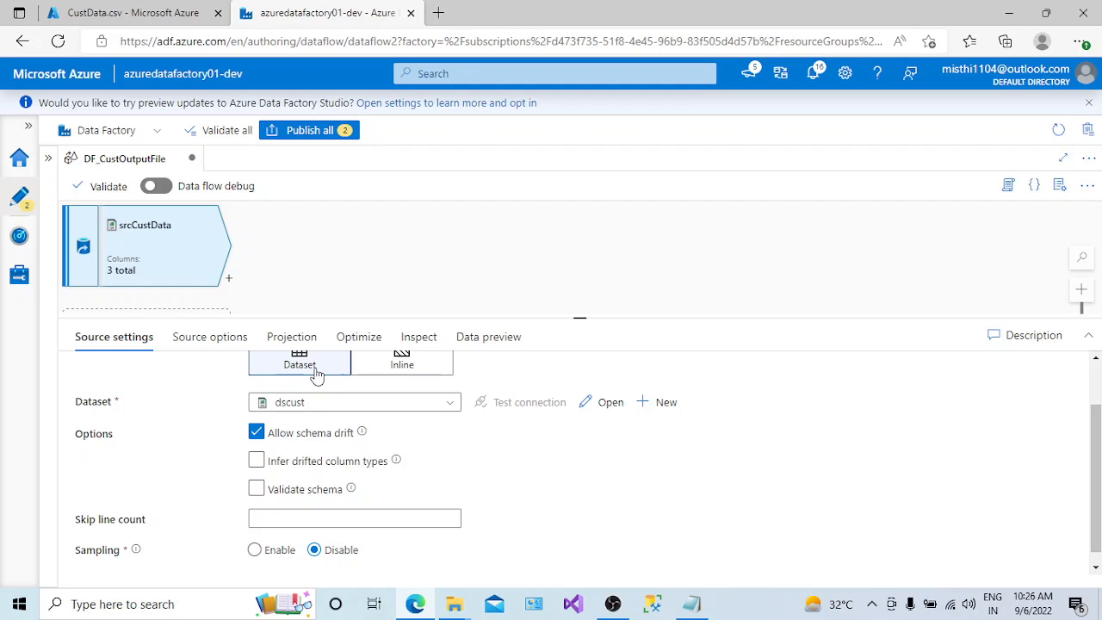
left_click(257, 488)
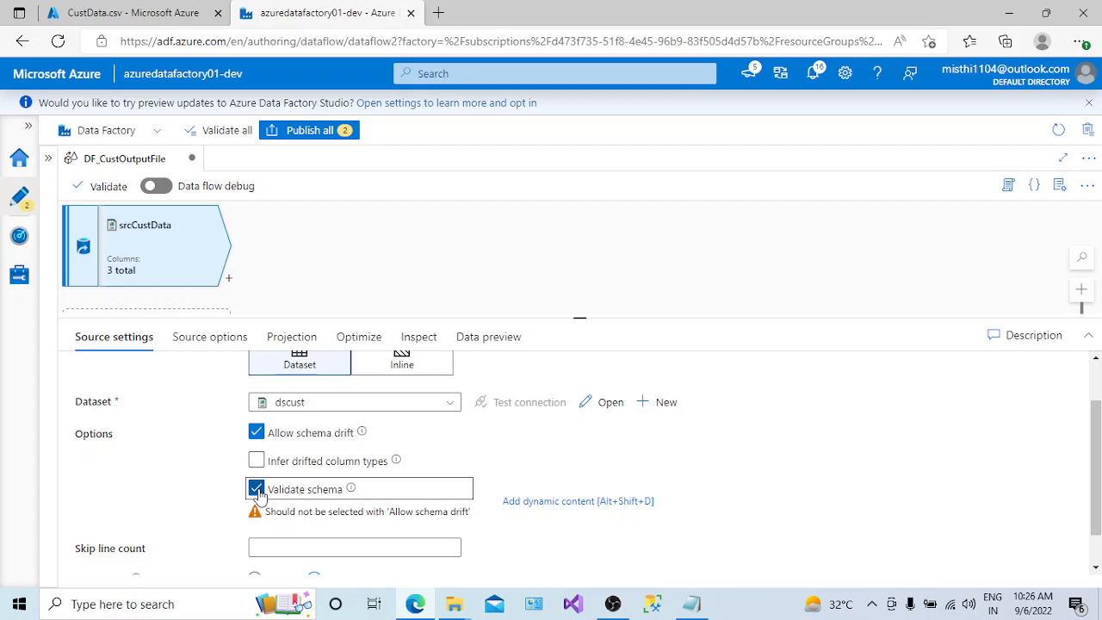
left_click(256, 488)
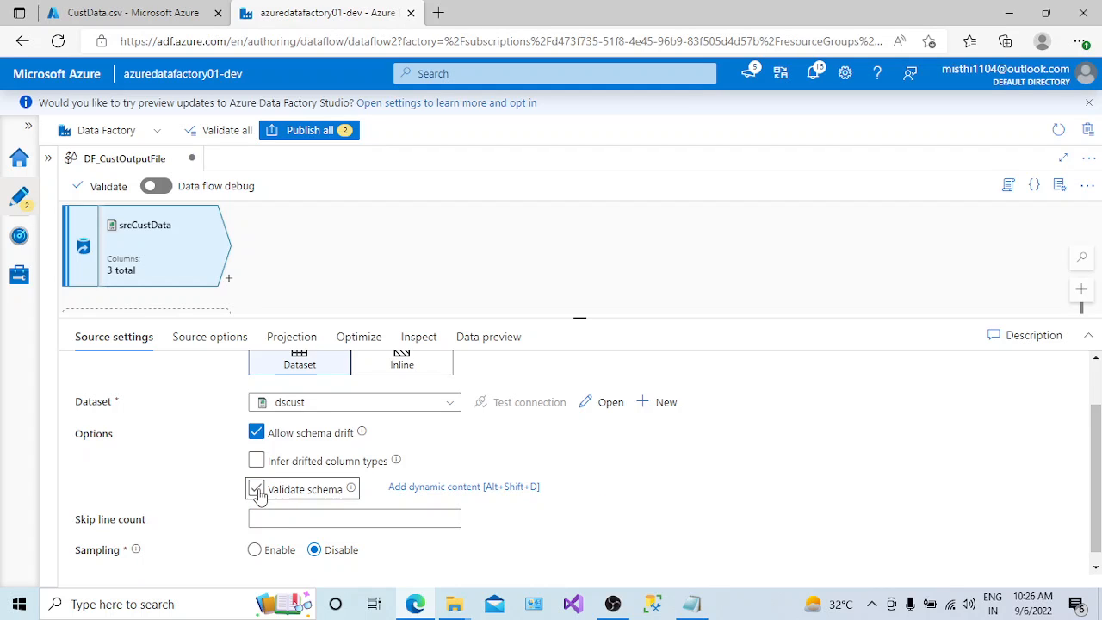
- Turn on Infer drifted column types for srcCustData, reset the schema in its projection and return to the source settings
left_click(256, 461)
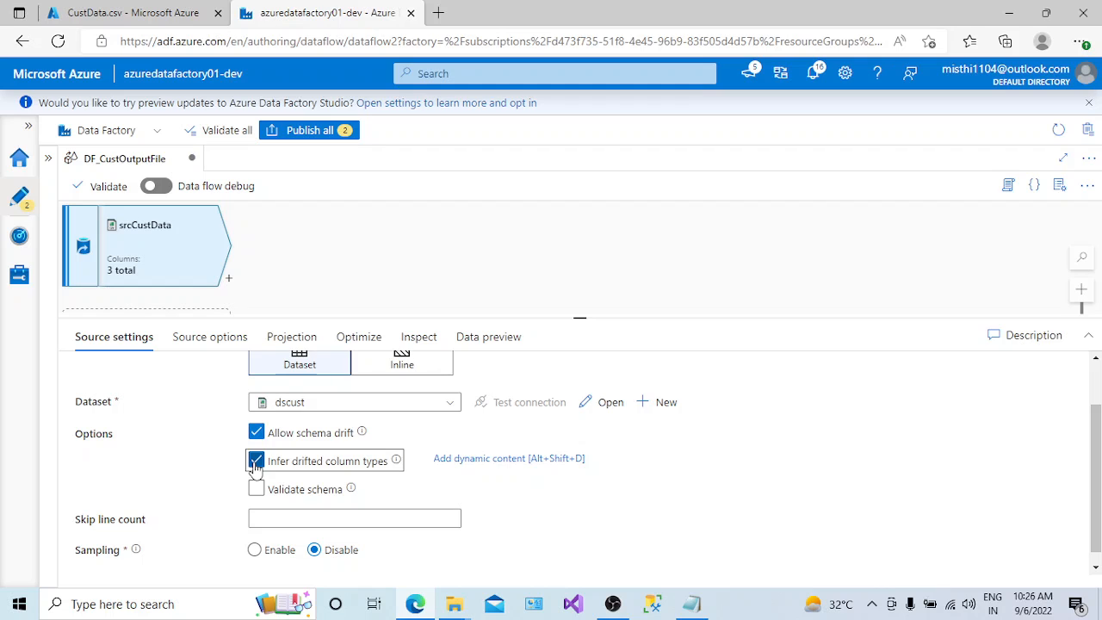
left_click(294, 336)
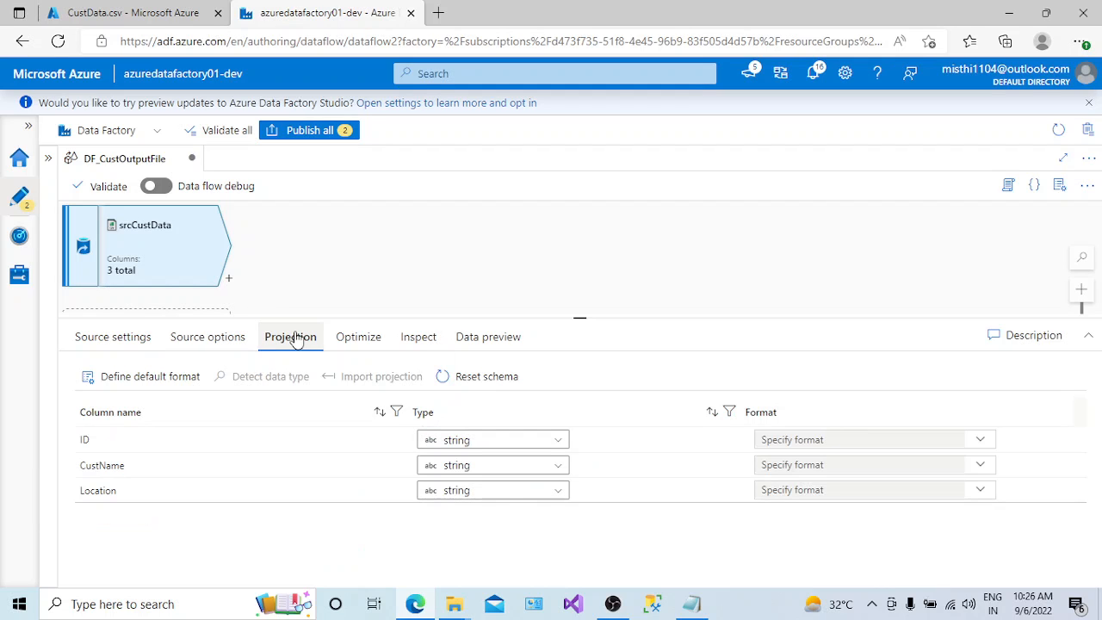
left_click(504, 383)
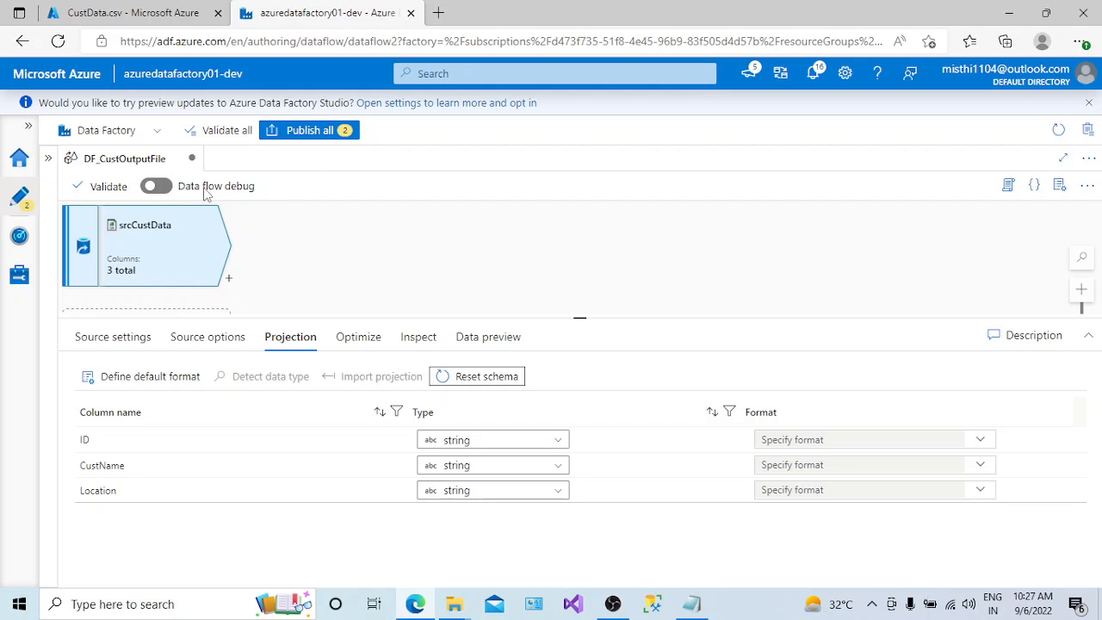
left_click(123, 341)
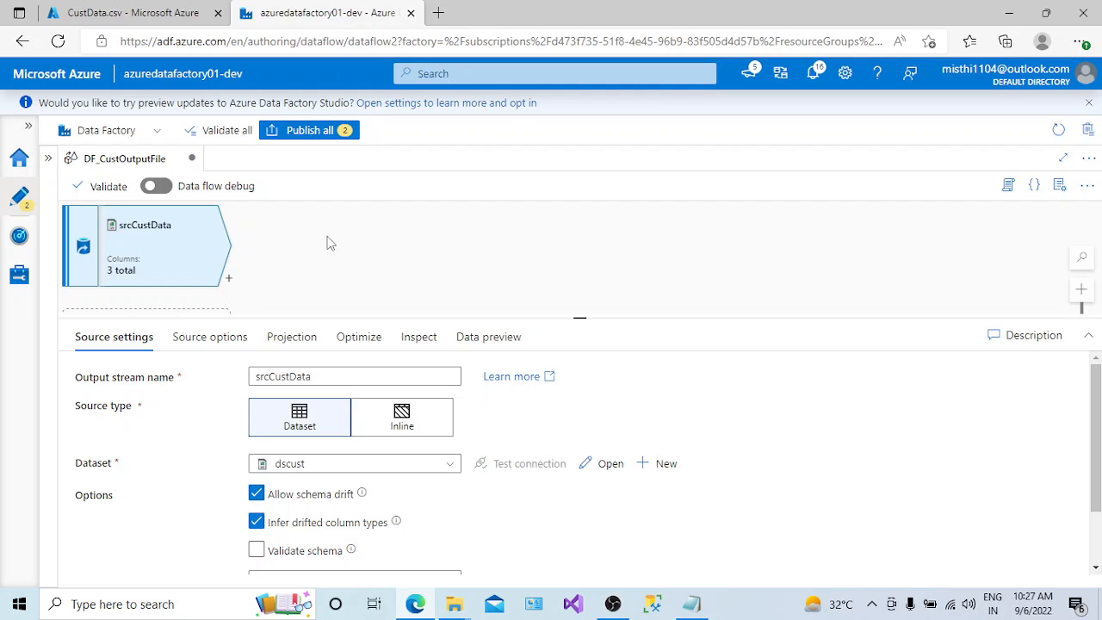
- Turn on data flow debug using AutoResolveIntegrationRuntime with a debug time to live of 1 hour
left_click(162, 188)
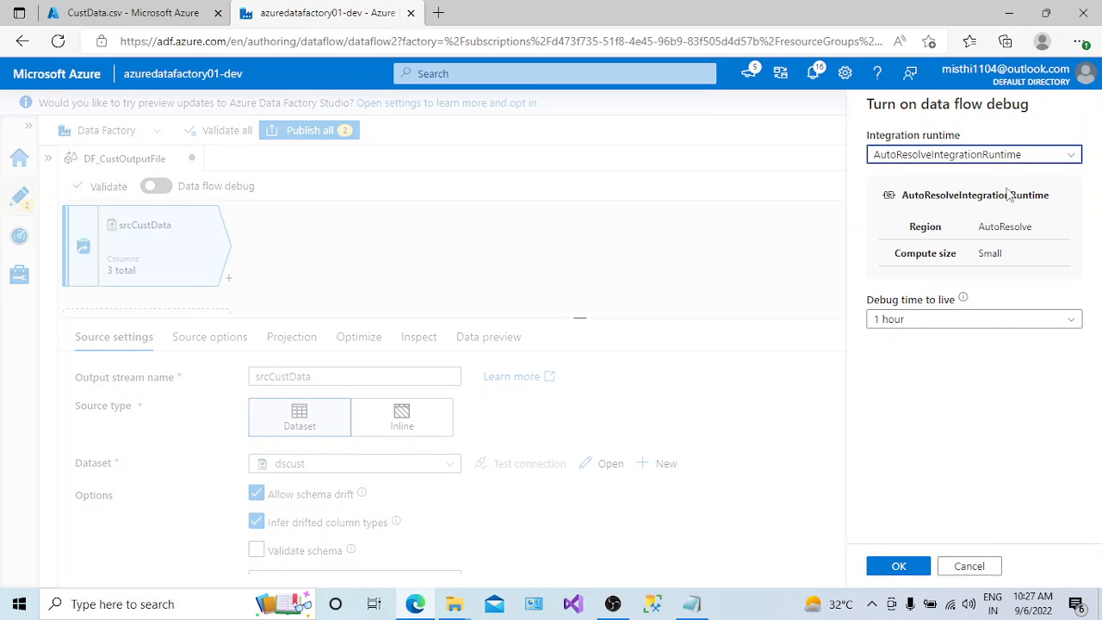
left_click(1073, 158)
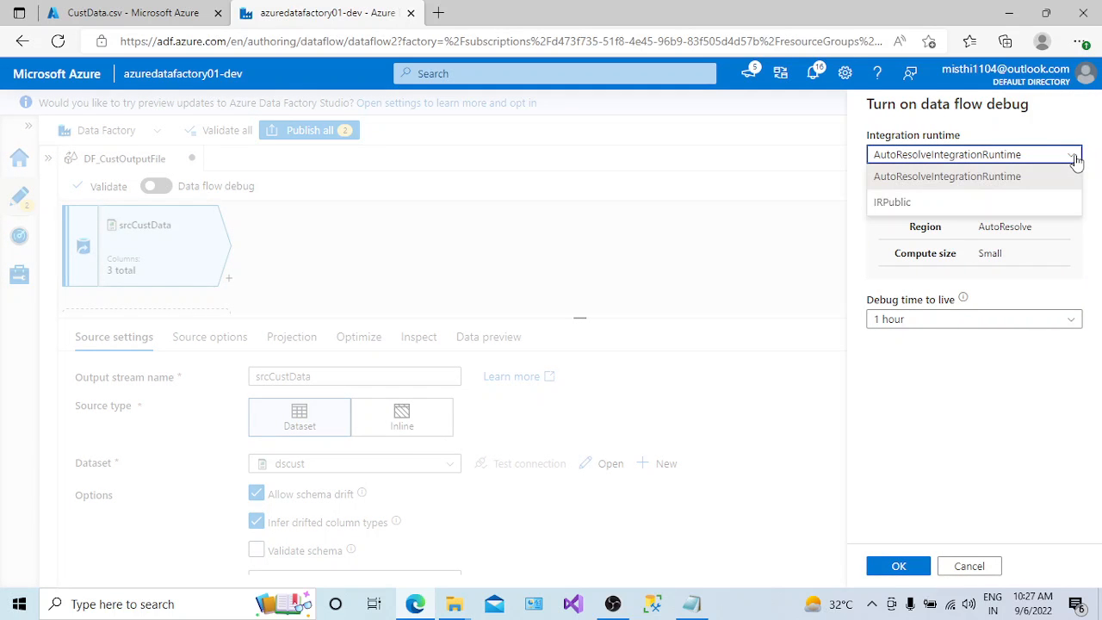
left_click(983, 177)
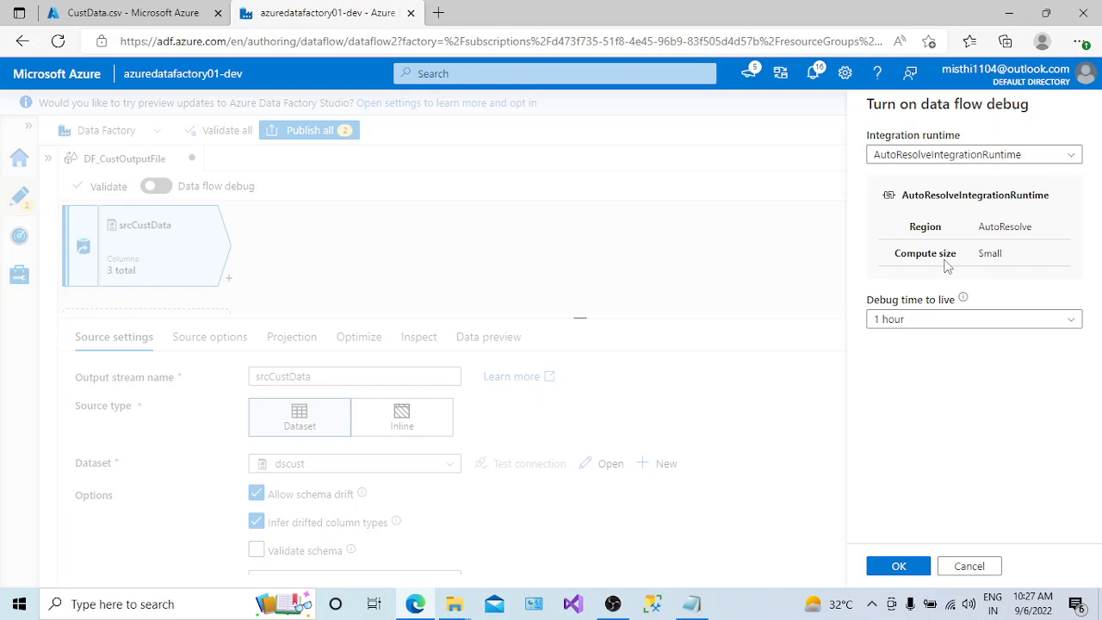
left_click(1075, 326)
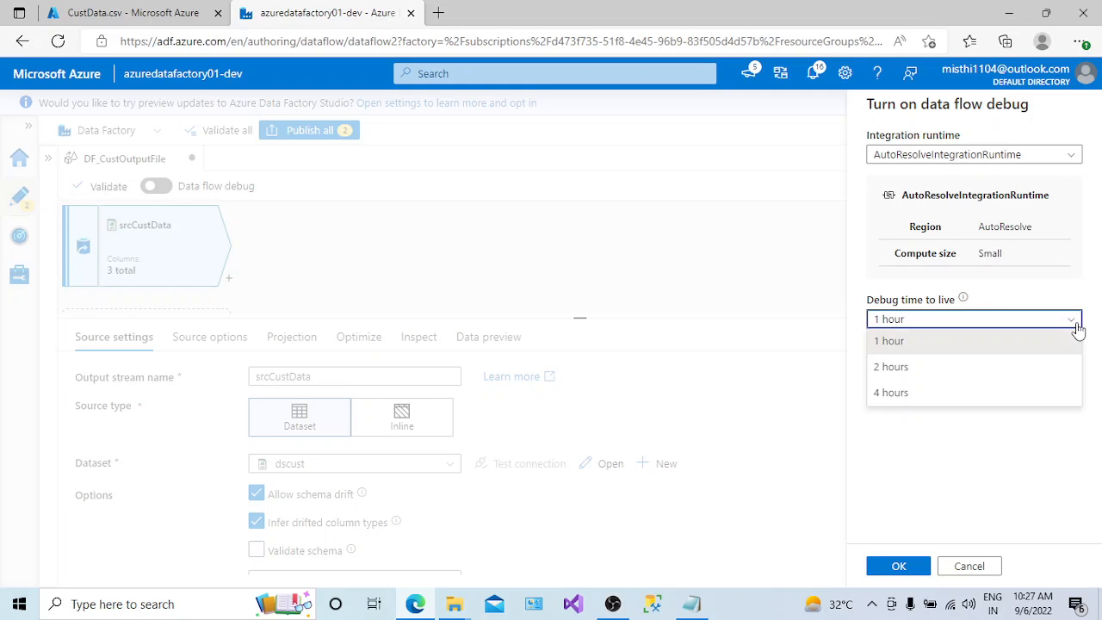
left_click(997, 257)
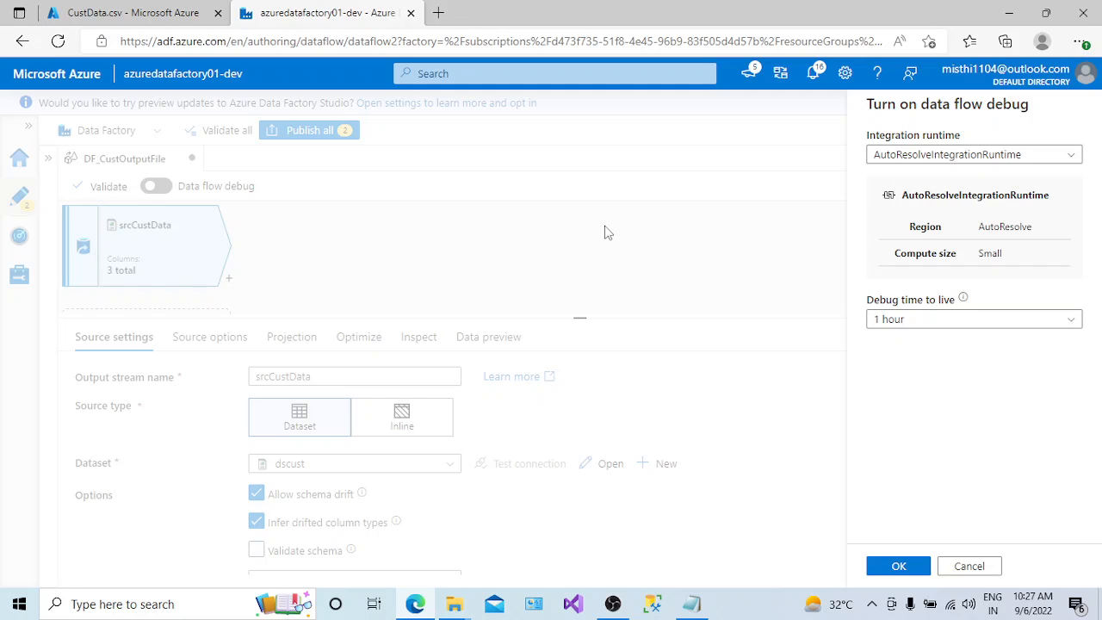
left_click(1004, 326)
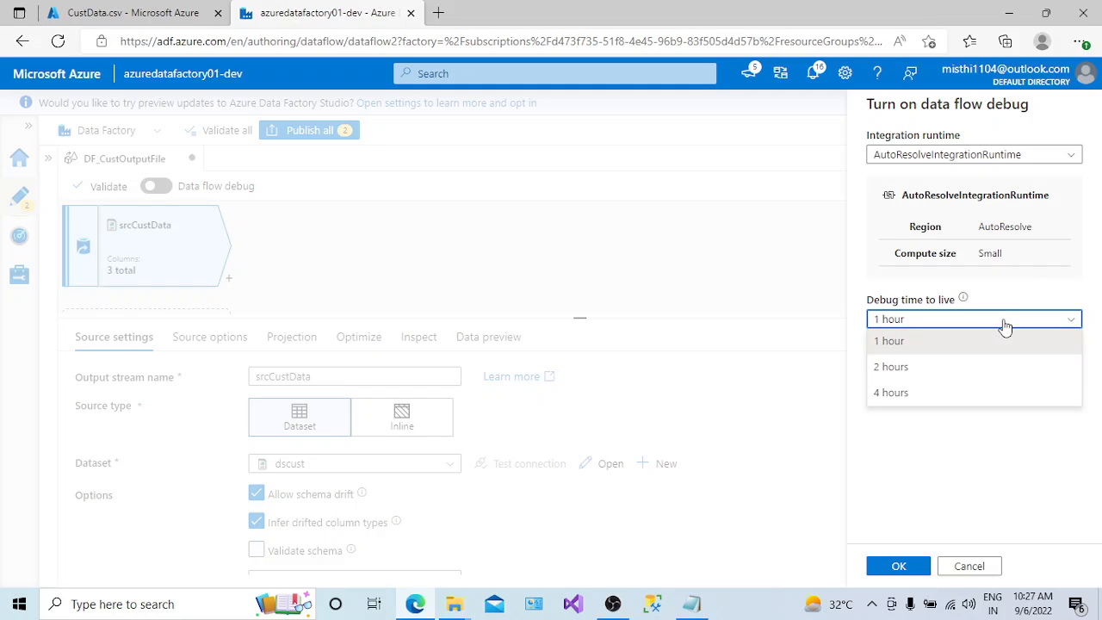
left_click(897, 345)
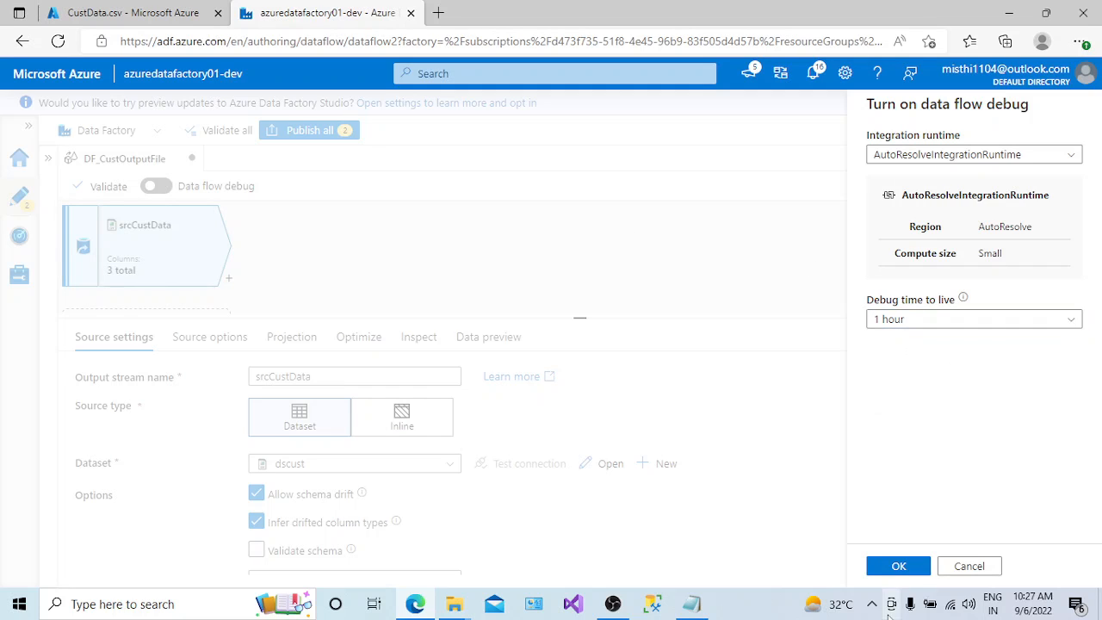
left_click(1015, 321)
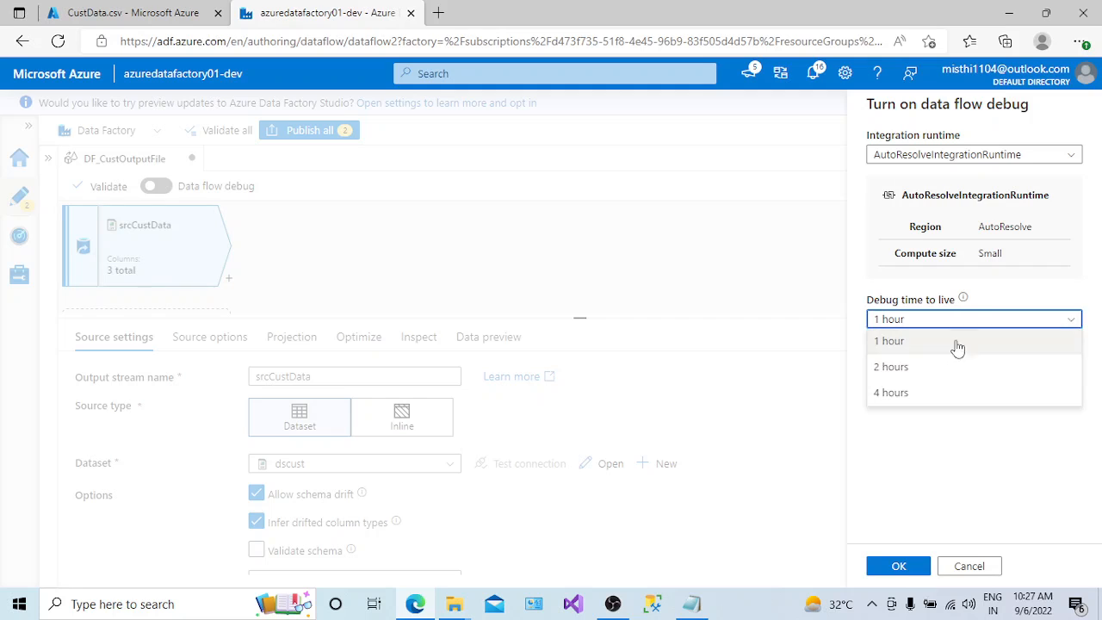
left_click(882, 344)
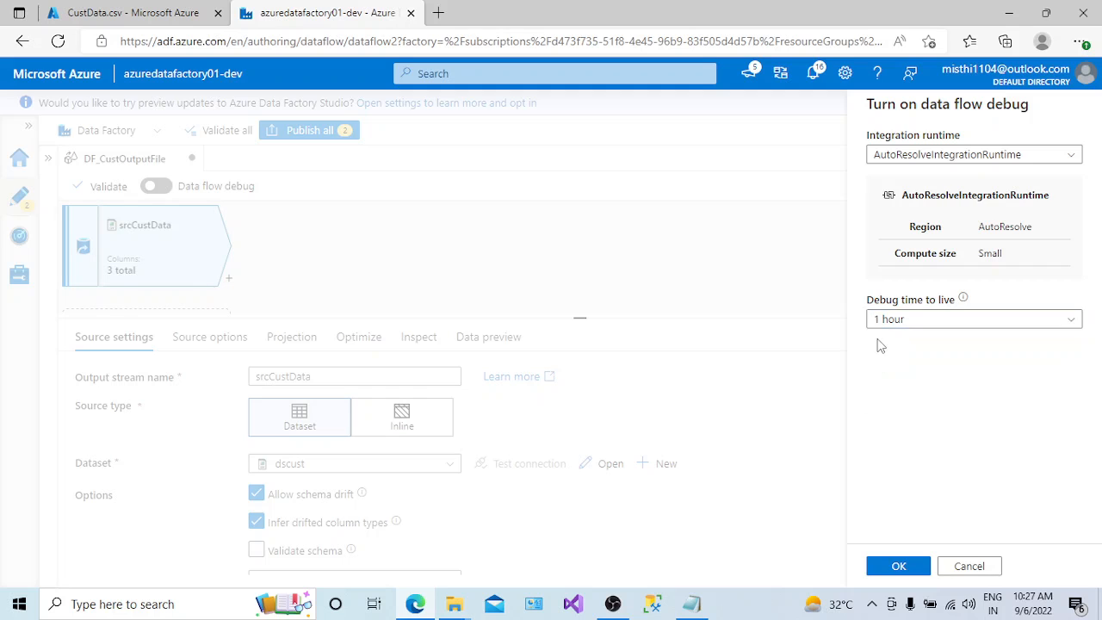
left_click(908, 568)
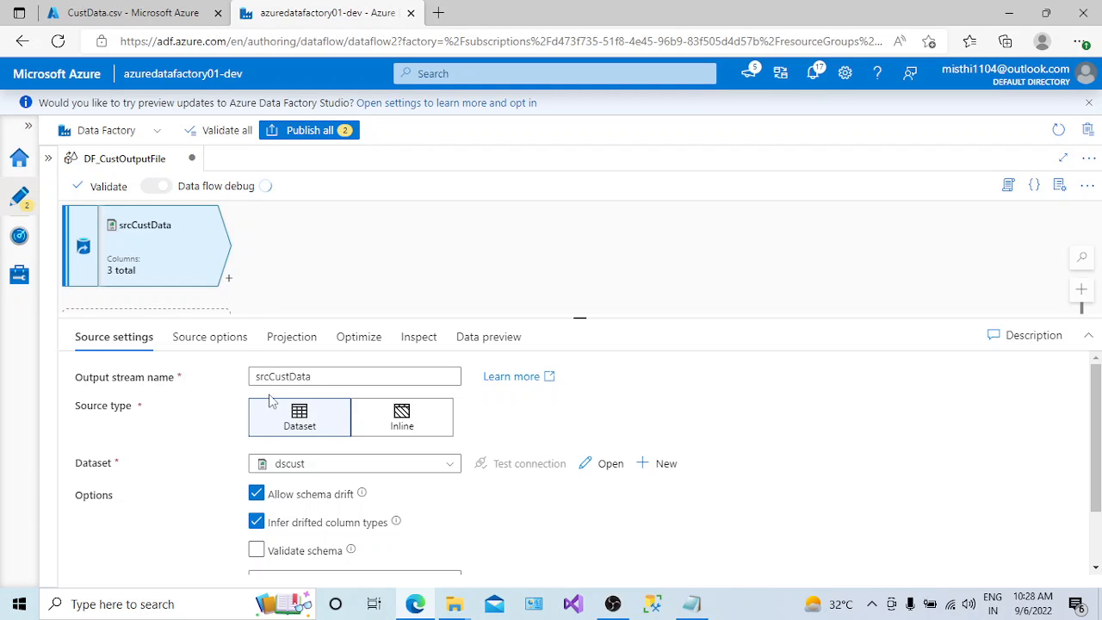
- Check the srcCustData projection and the session ID in the debug notification, and return to the source settings
left_click(268, 341)
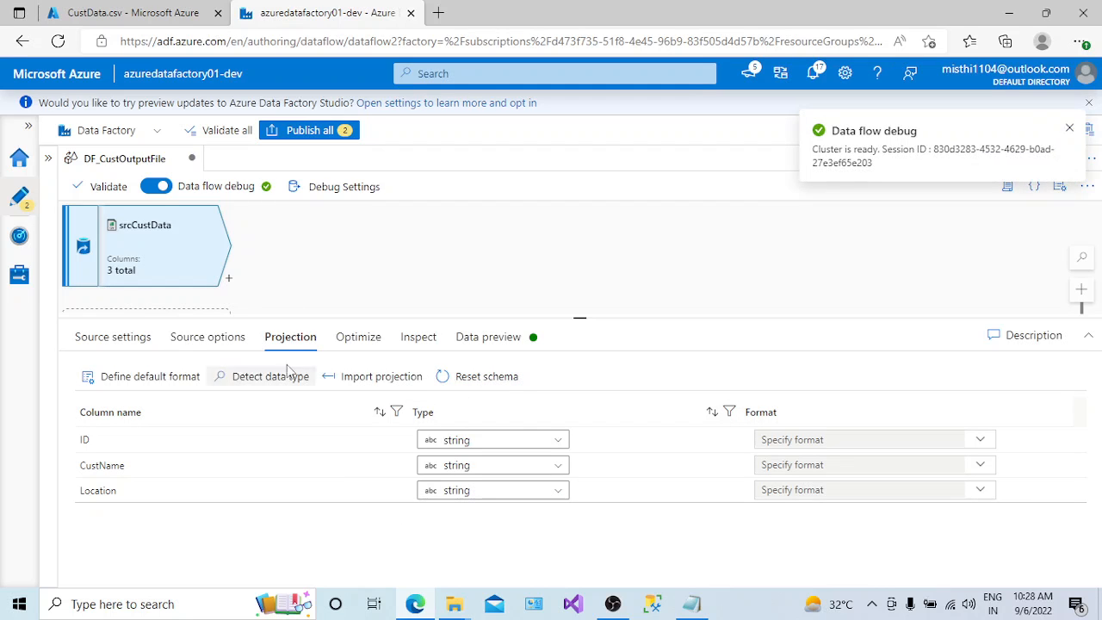
left_click_drag(872, 163, 929, 148)
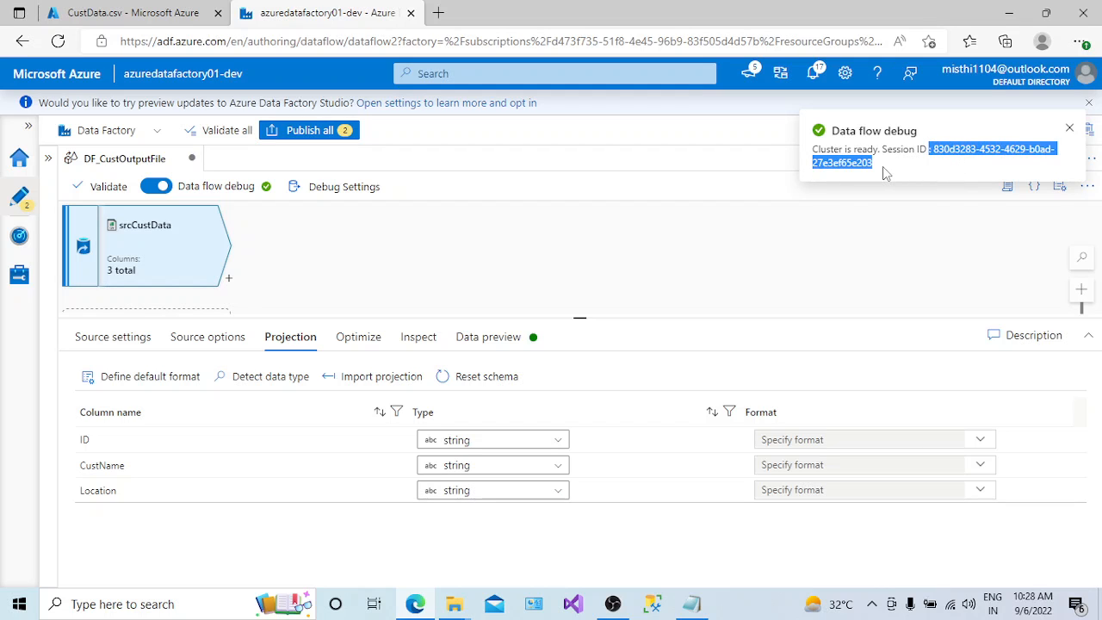
left_click(121, 344)
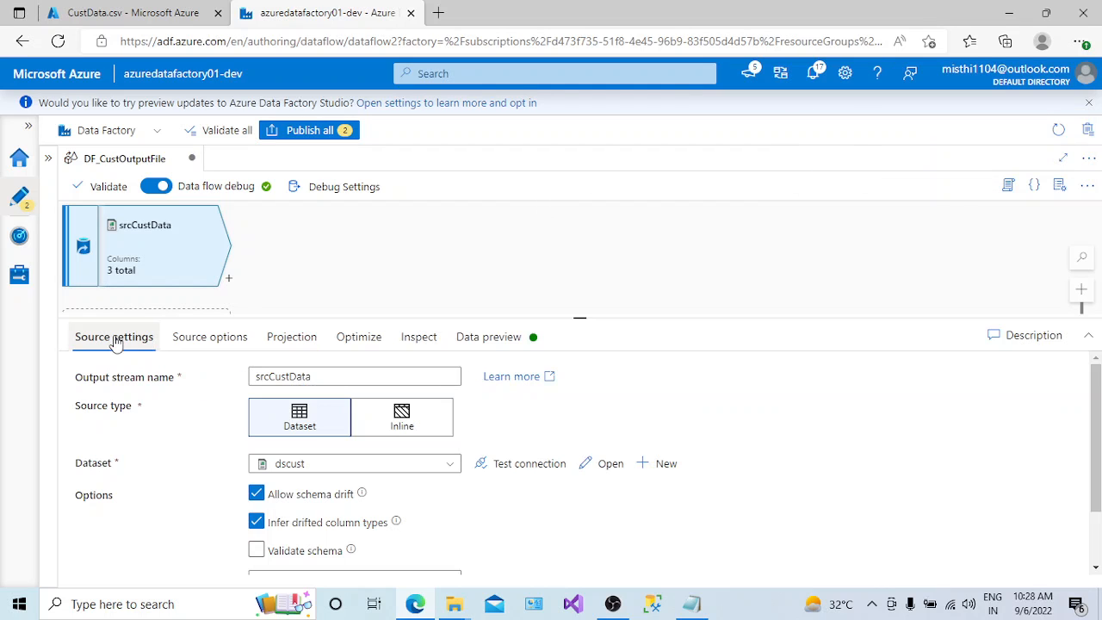
- Look at the Skip line count setting of srcCustData and the rows of CustData.csv in the storage account
scroll(1086, 406, "down", 2)
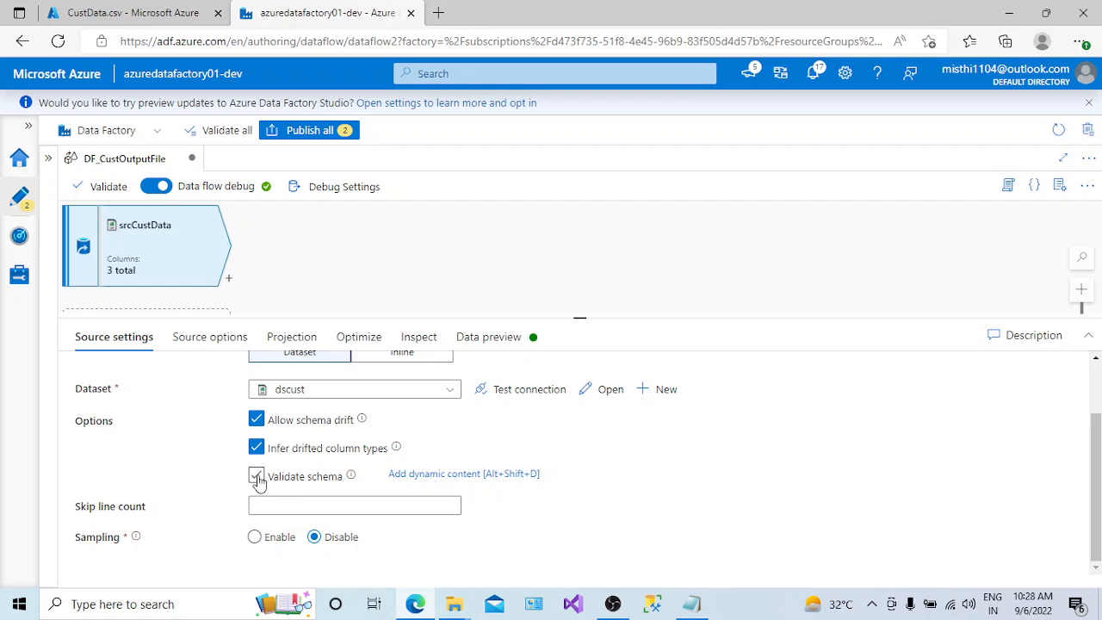
left_click(275, 507)
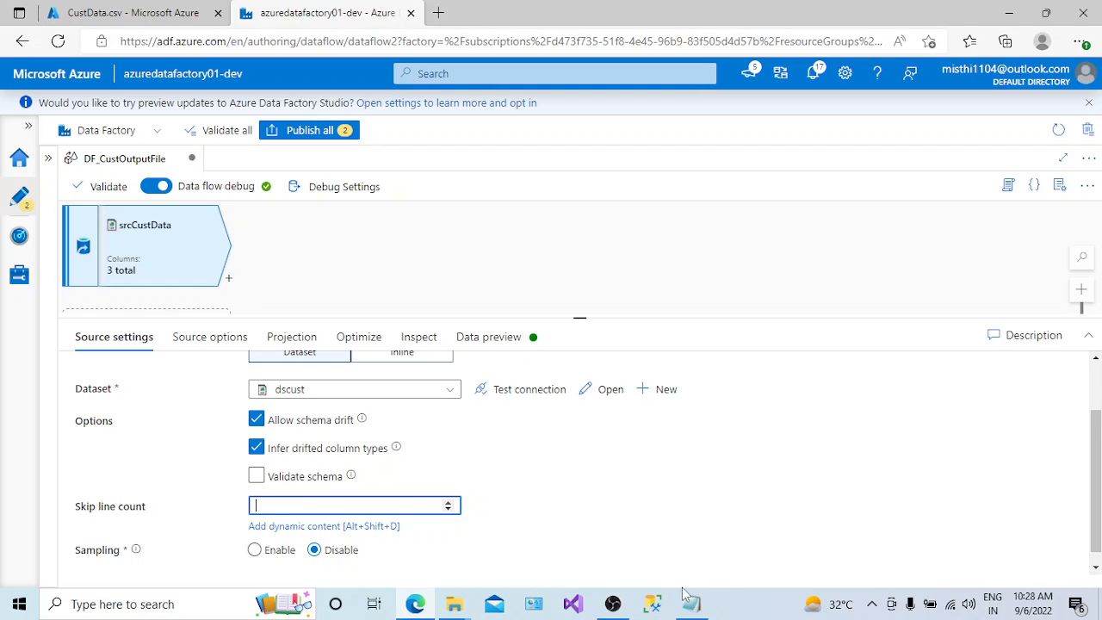
left_click(174, 15)
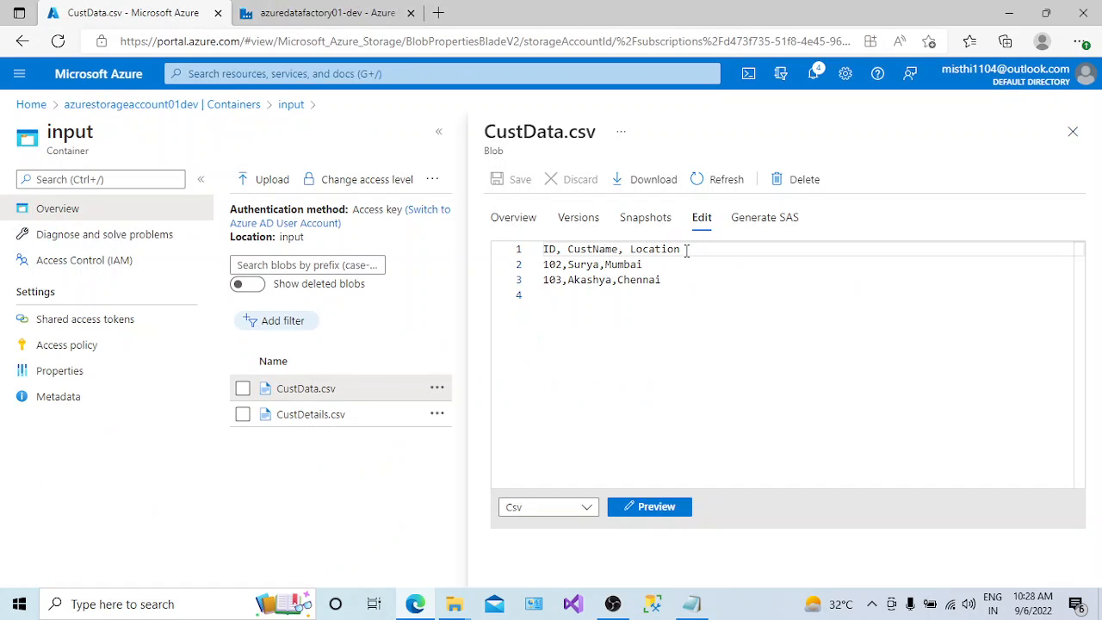
- Switch to Notepad and add the line "Customer name by region" below the data flow types, separated by blank lines
left_click(691, 604)
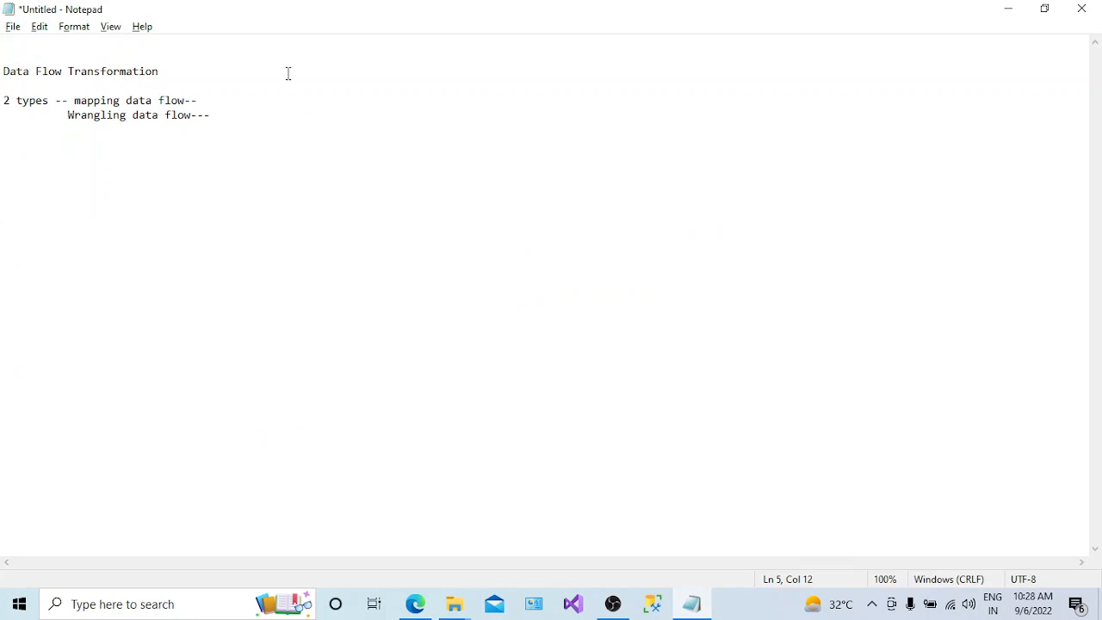
left_click(253, 100)
left_click(237, 112)
key("Return")
key("Return")
key("Return")
type("Customer name by region")
key("Return")
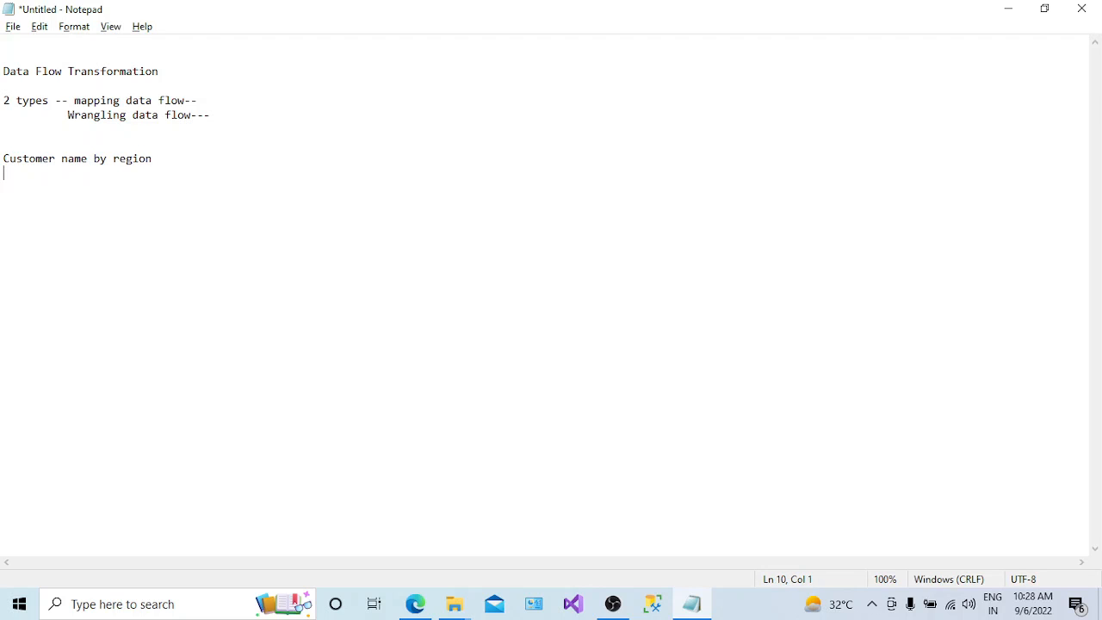
- Write the sample column header "id name country region" under the "Customer name by region" line
type("id name country region")
- Highlight the title line "Customer name by region" in the notes as the example of a line to skip
left_click(73, 139)
left_click(20, 135)
left_click(10, 141)
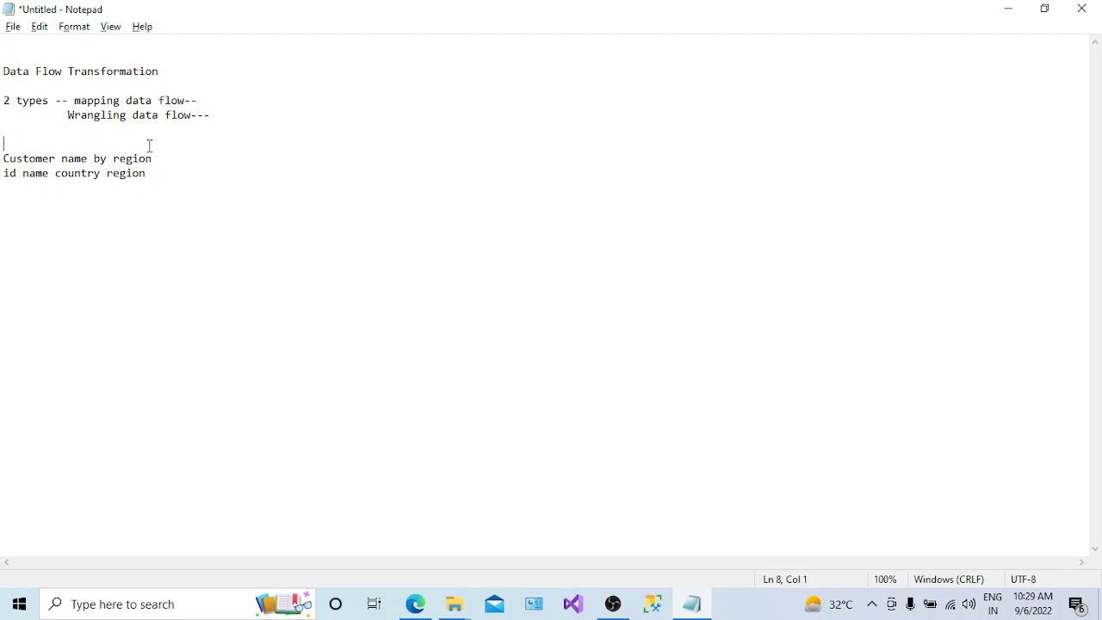
left_click_drag(150, 147, 177, 181)
left_click(162, 157)
left_click_drag(3, 173, 19, 169)
left_click_drag(153, 158, 3, 157)
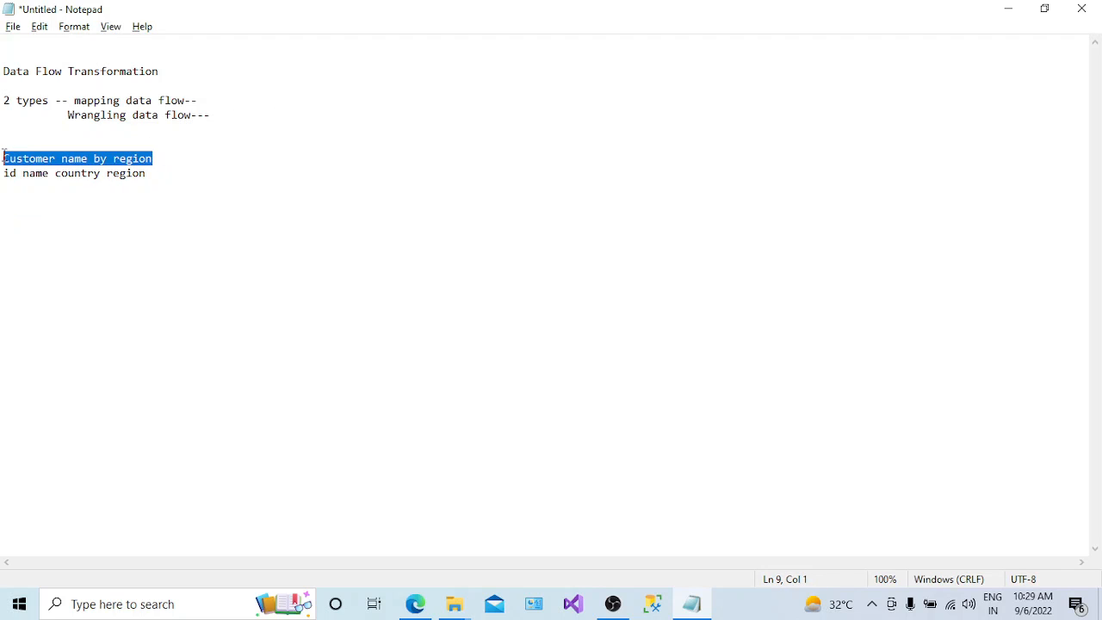
left_click(181, 157)
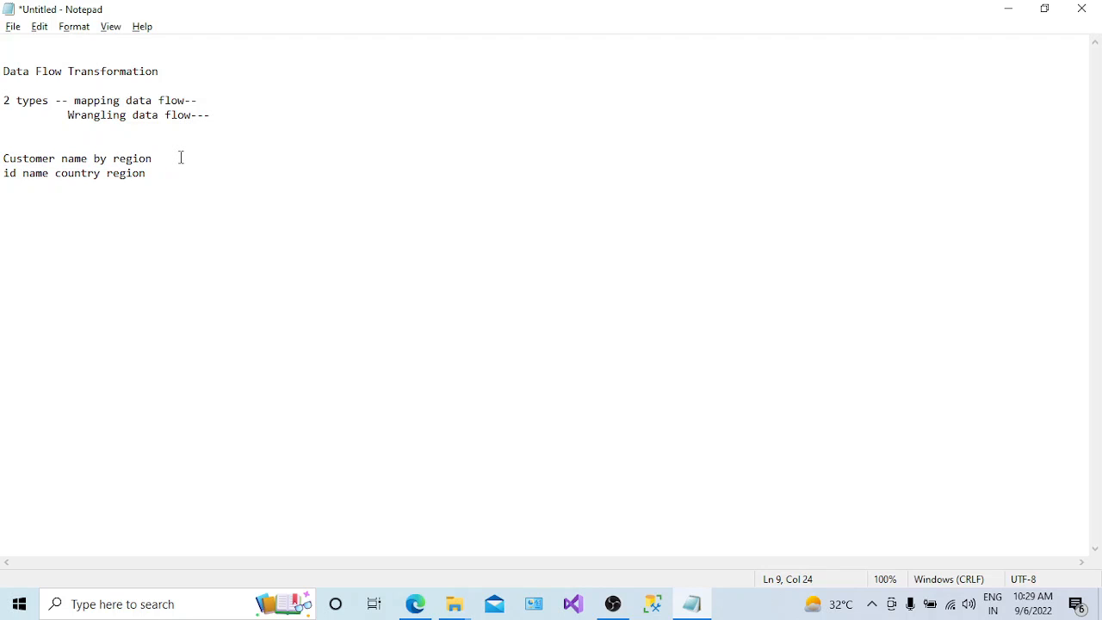
left_click_drag(177, 159, 5, 158)
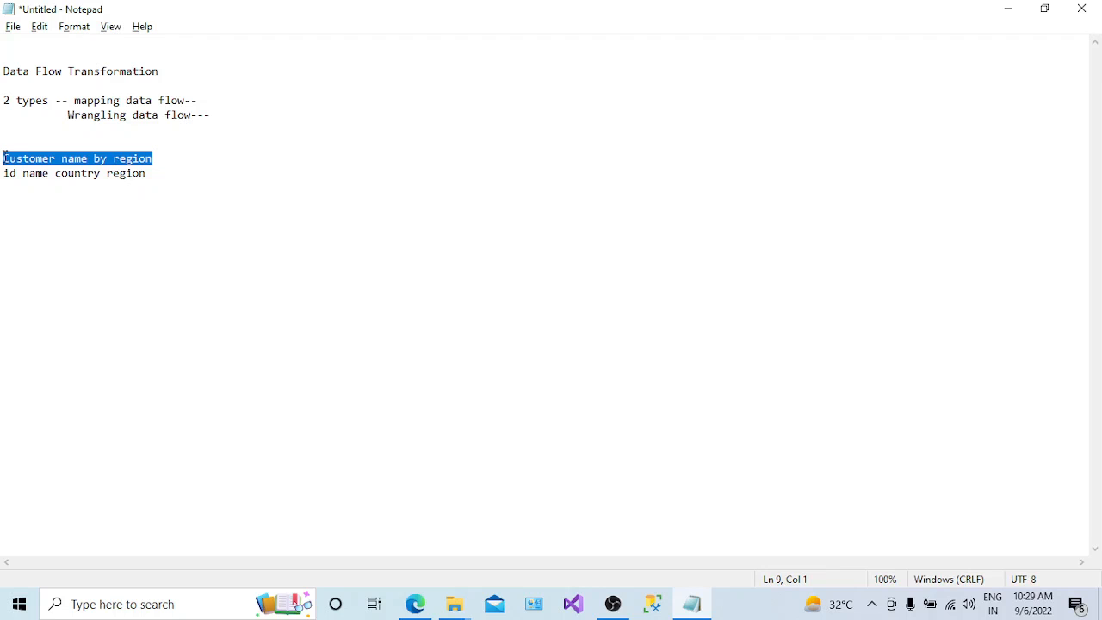
left_click(161, 148)
left_click_drag(165, 158, 4, 158)
- Return to the data flow in Azure Data Factory, try a Skip line count of 4 for srcCustData and clear it
key("alt+Tab")
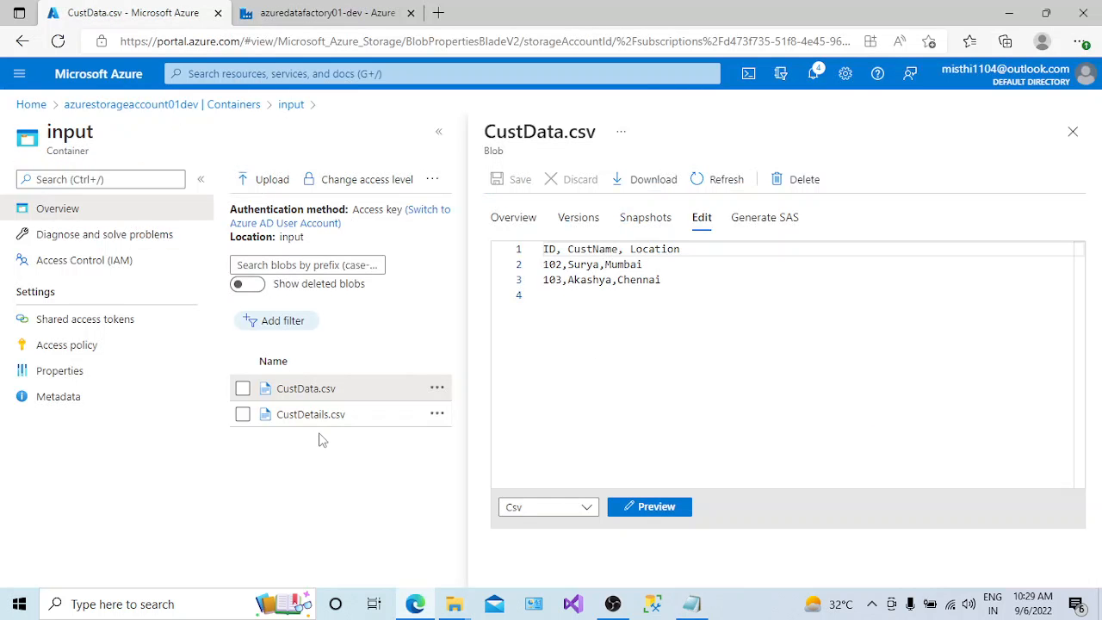
left_click(284, 13)
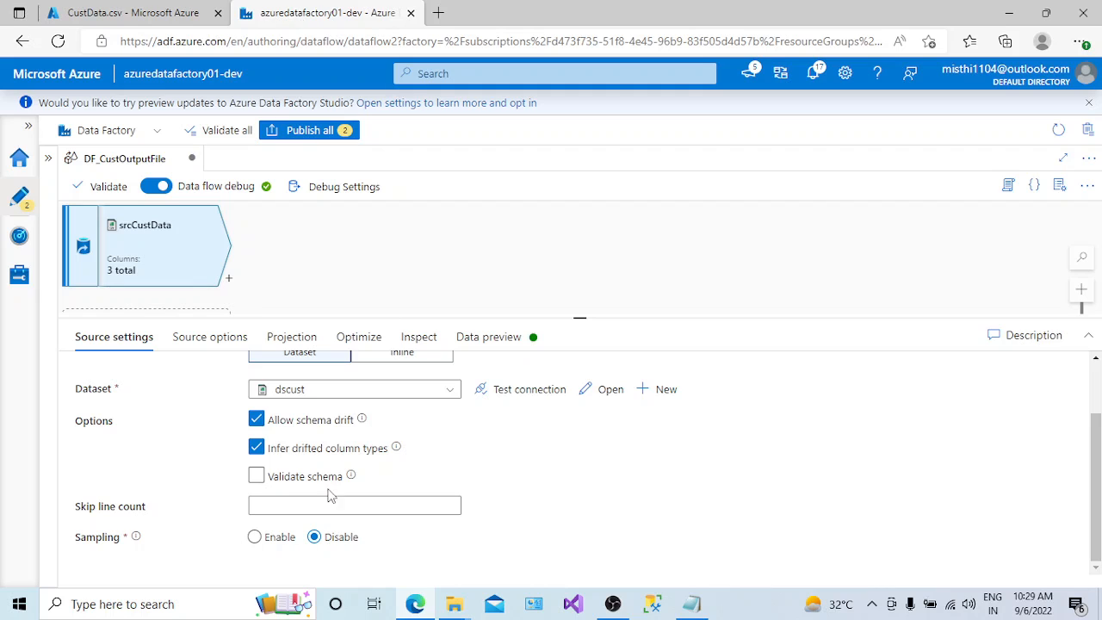
left_click(265, 506)
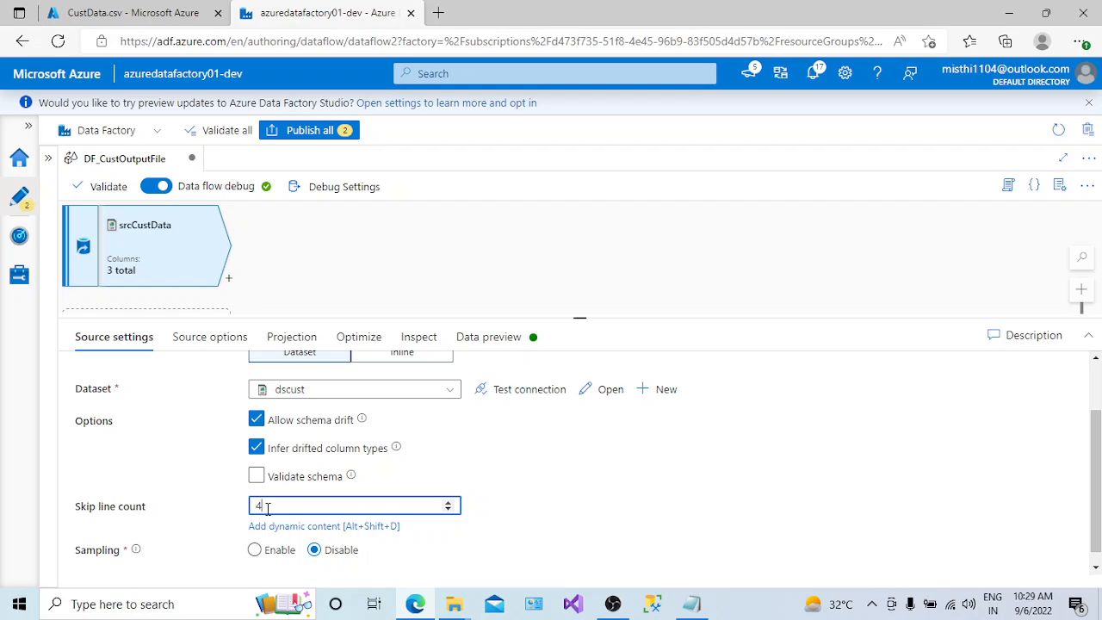
key("BackSpace")
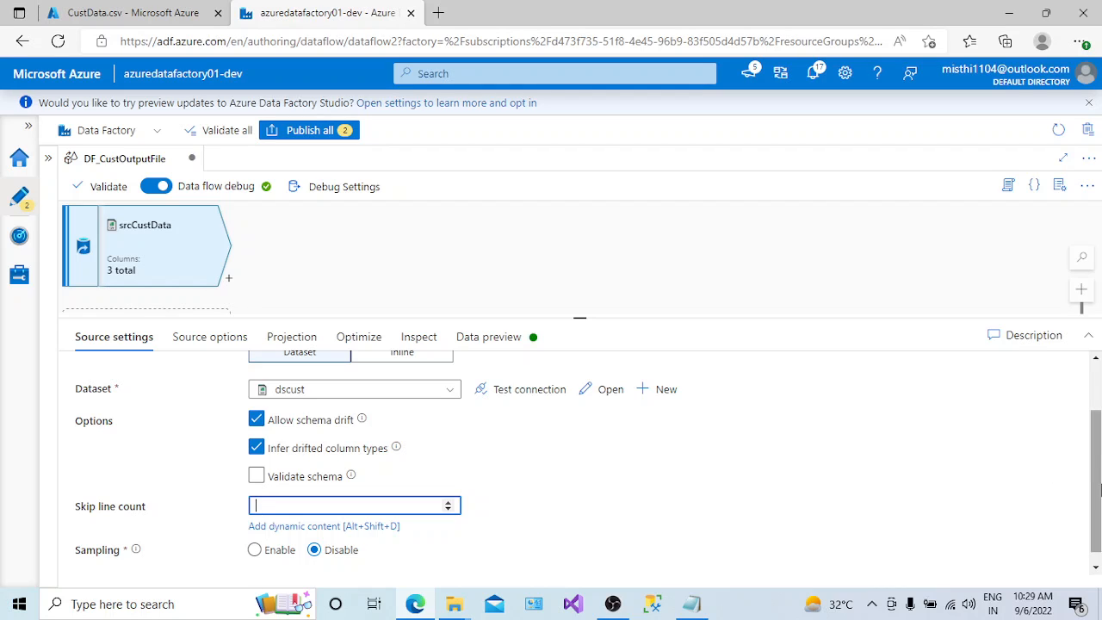
- Try enabling sampling with a rows limit of 100 for the srcCustData source and disable sampling again
left_click_drag(1096, 463, 1096, 492)
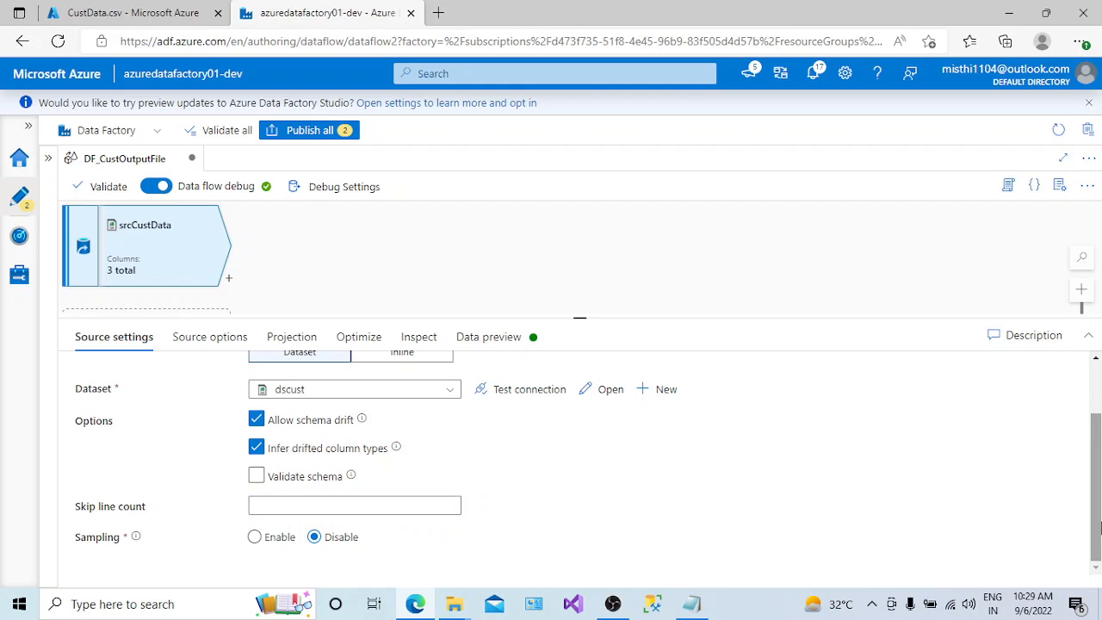
left_click(255, 539)
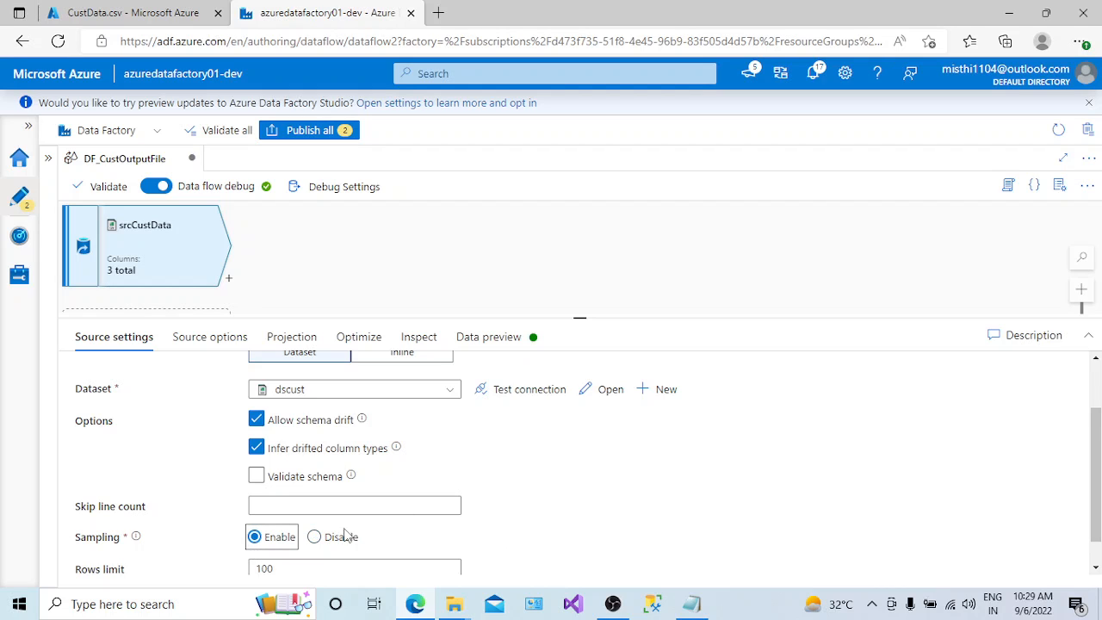
left_click(313, 540)
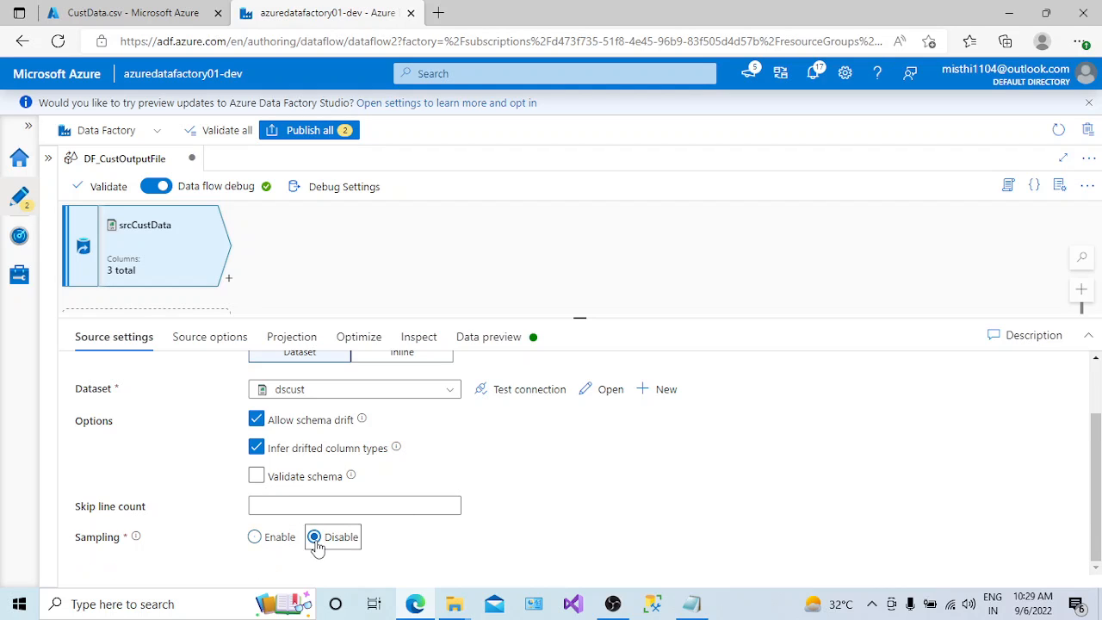
left_click(254, 536)
left_click_drag(1098, 448, 1098, 522)
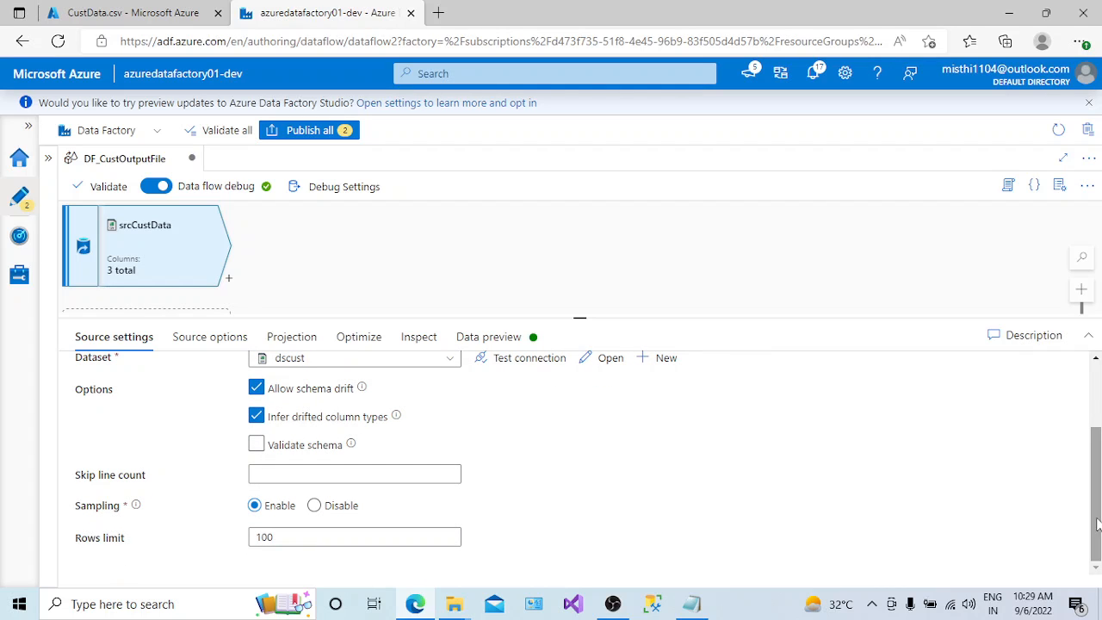
left_click(305, 532)
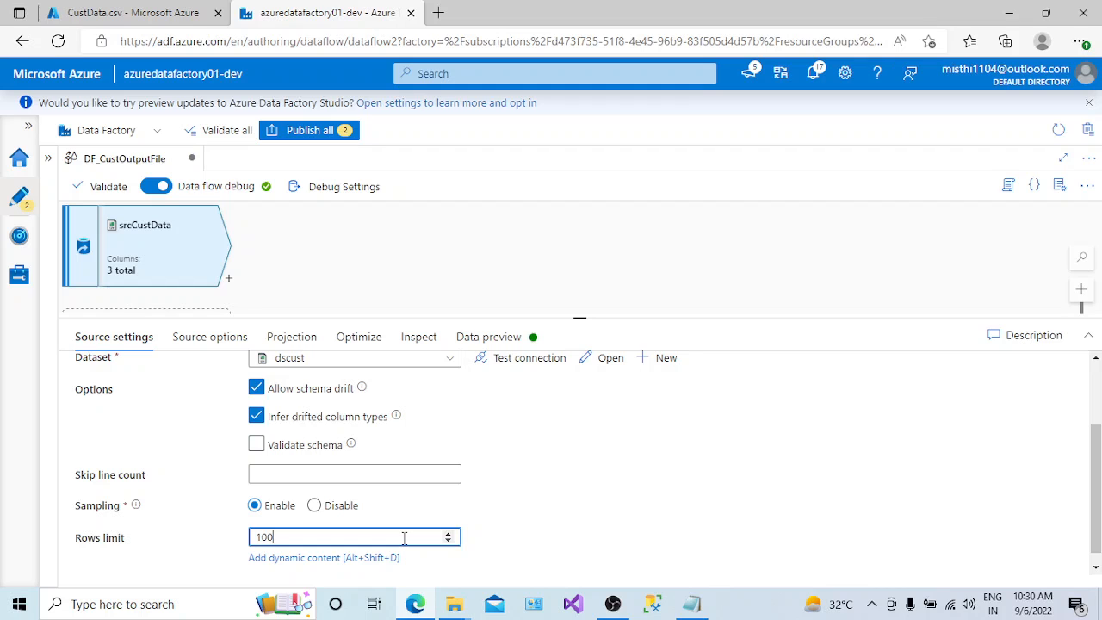
left_click(315, 505)
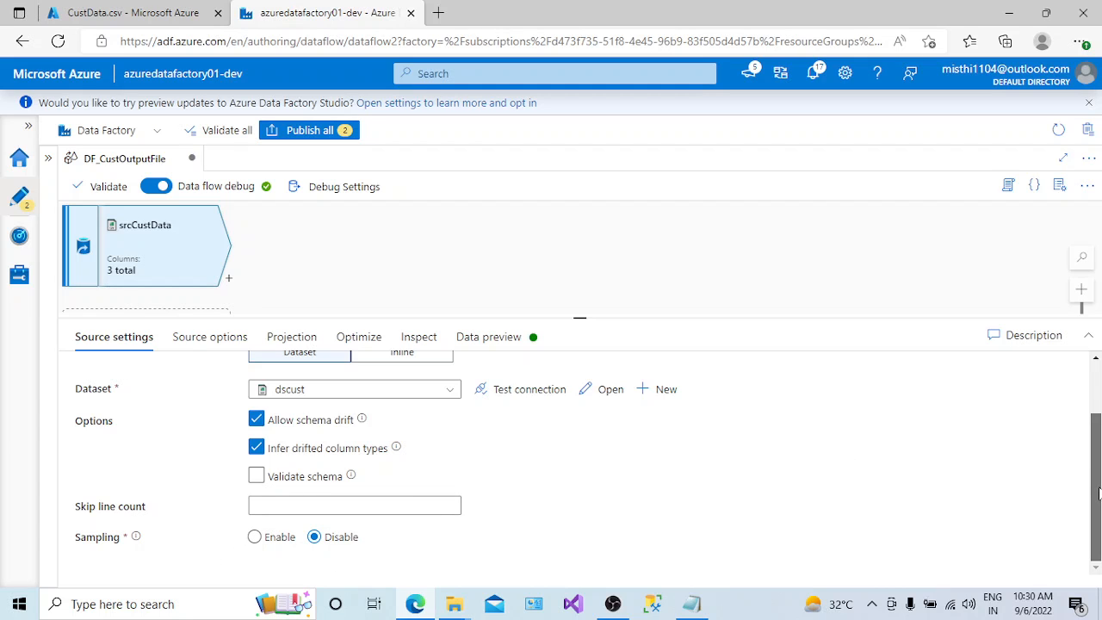
- Turn off the Infer drifted column types option for the srcCustData source
left_click_drag(1098, 492, 1095, 431)
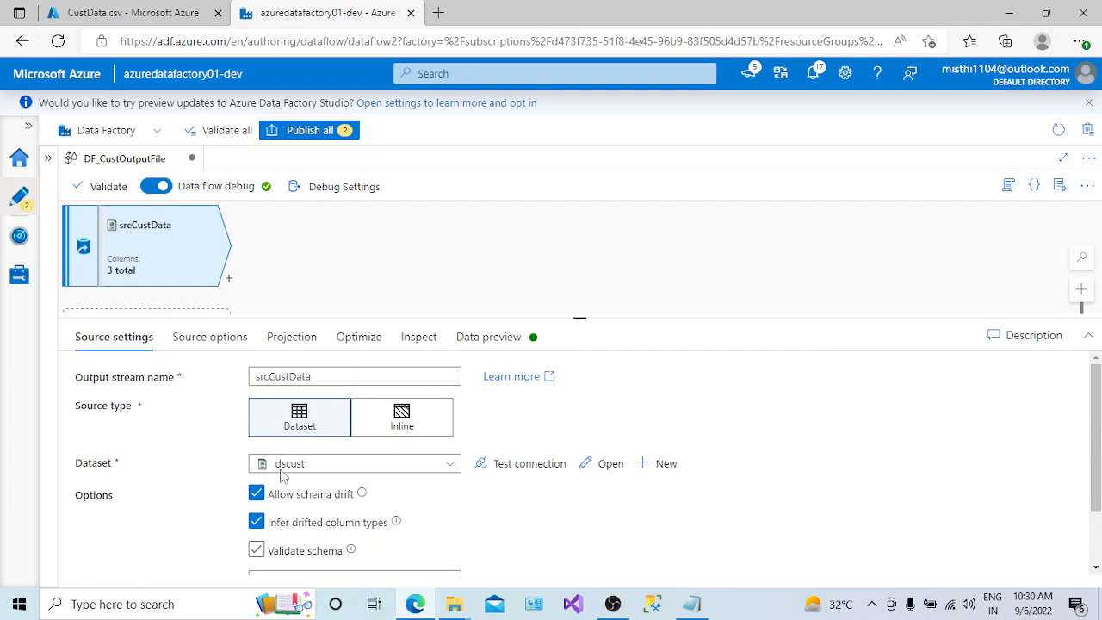
left_click_drag(312, 376, 234, 382)
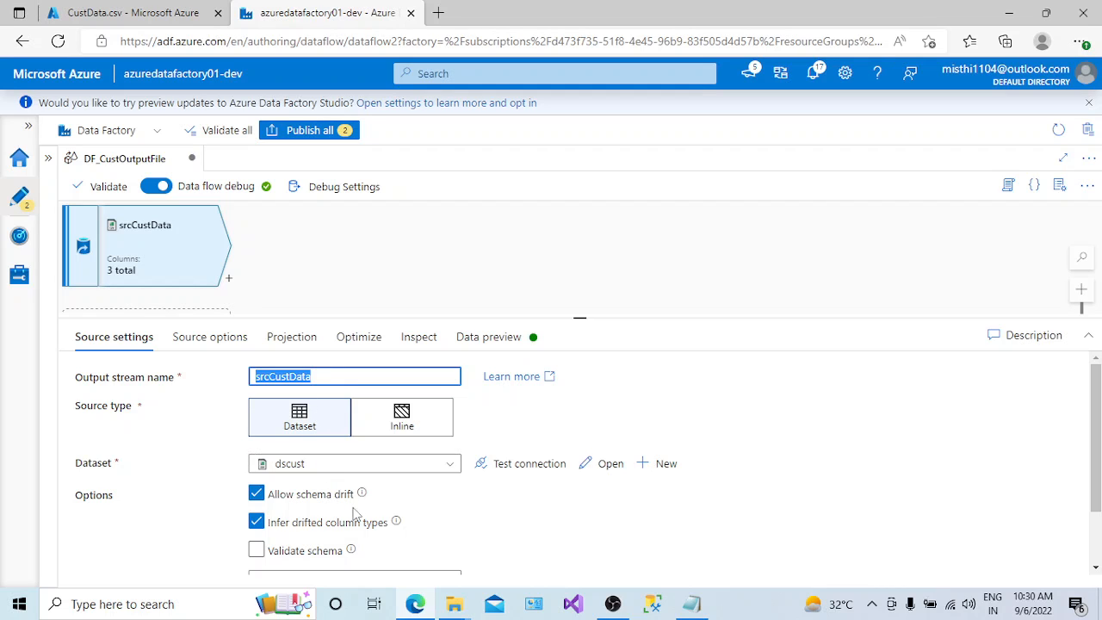
left_click(259, 525)
left_click(258, 525)
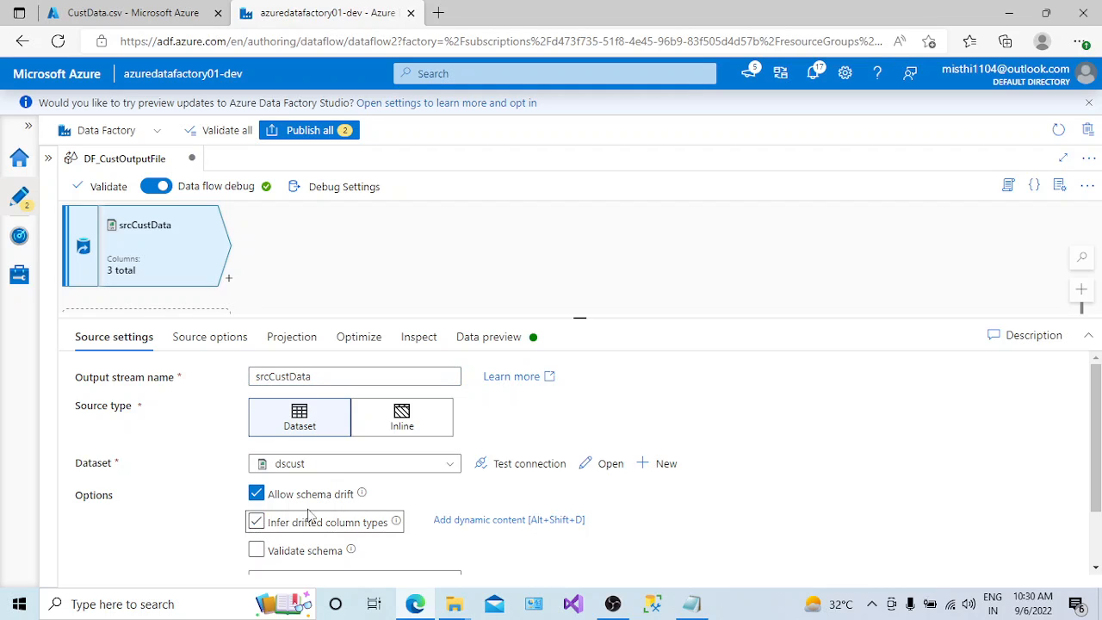
left_click(209, 337)
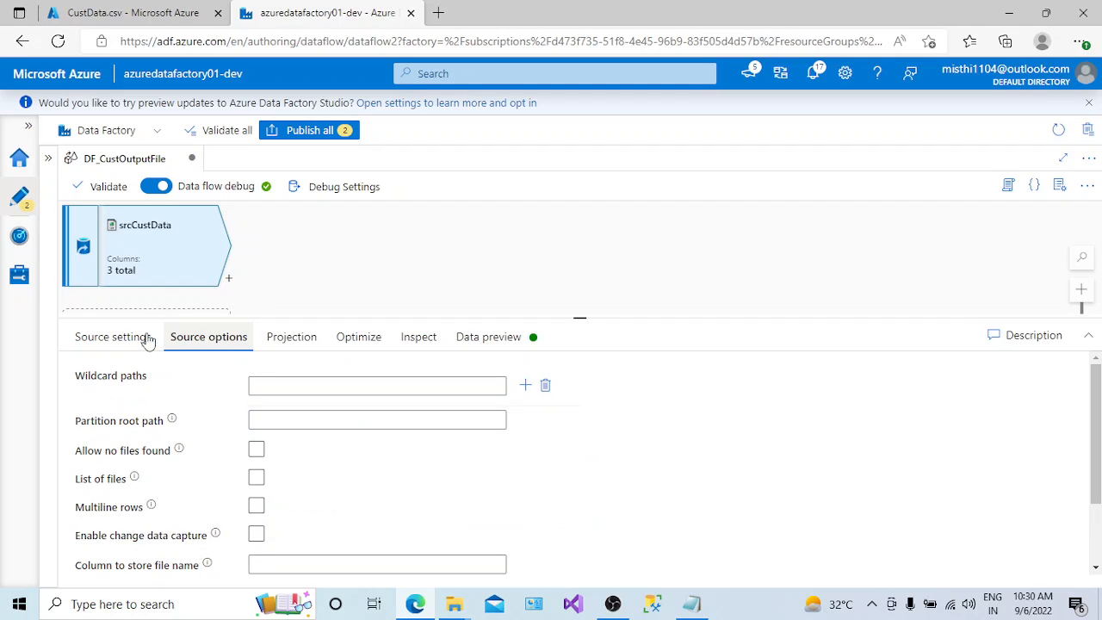
left_click(111, 337)
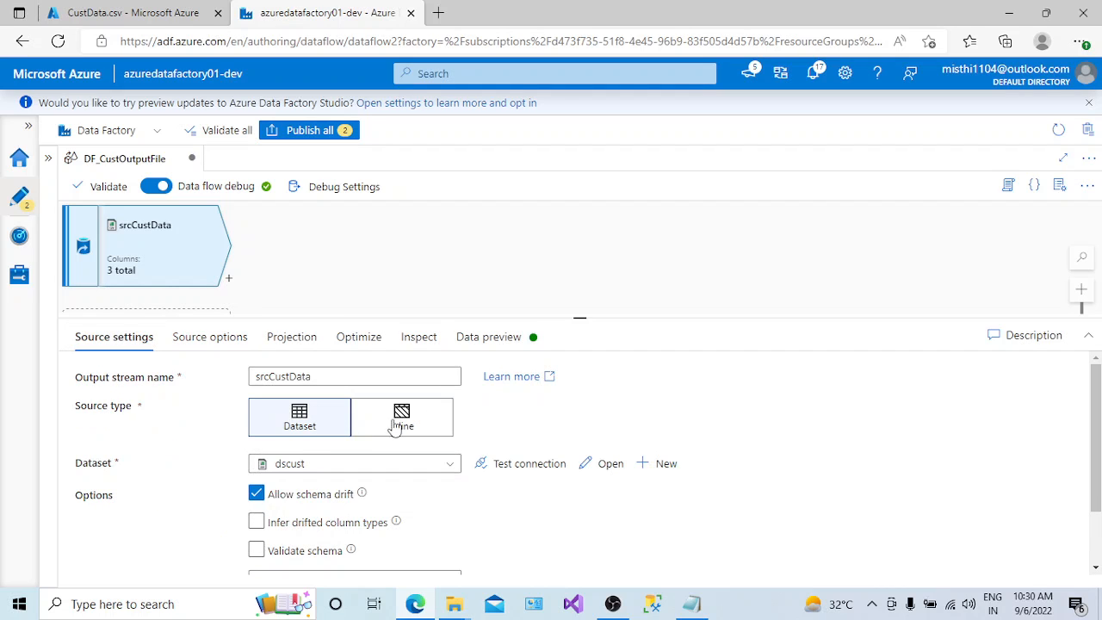
left_click(211, 339)
left_click(116, 339)
left_click(872, 604)
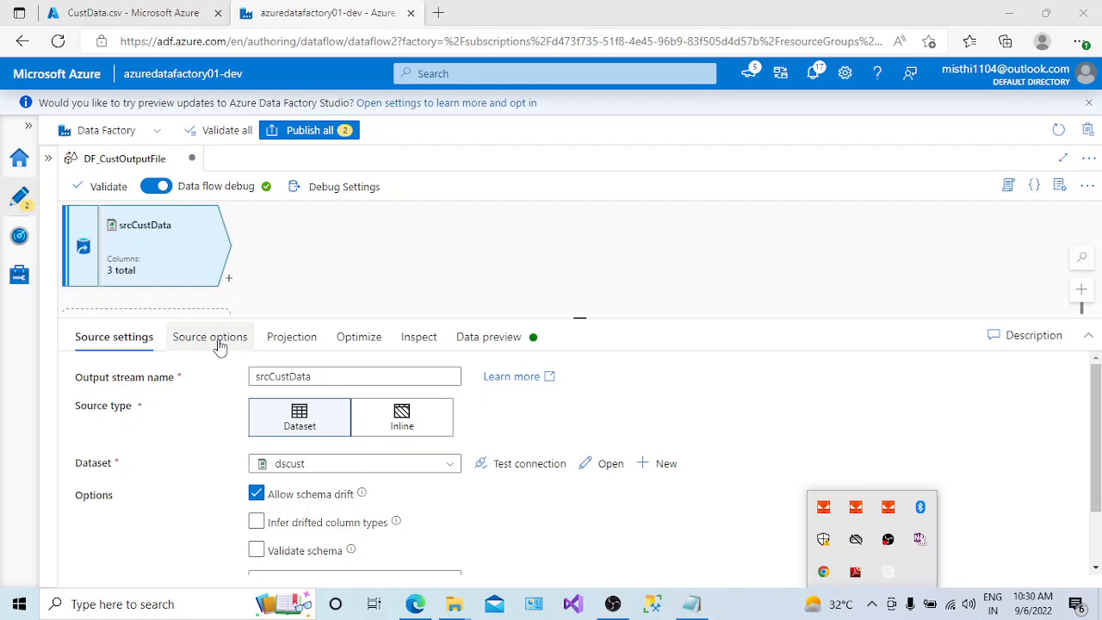
left_click(221, 469)
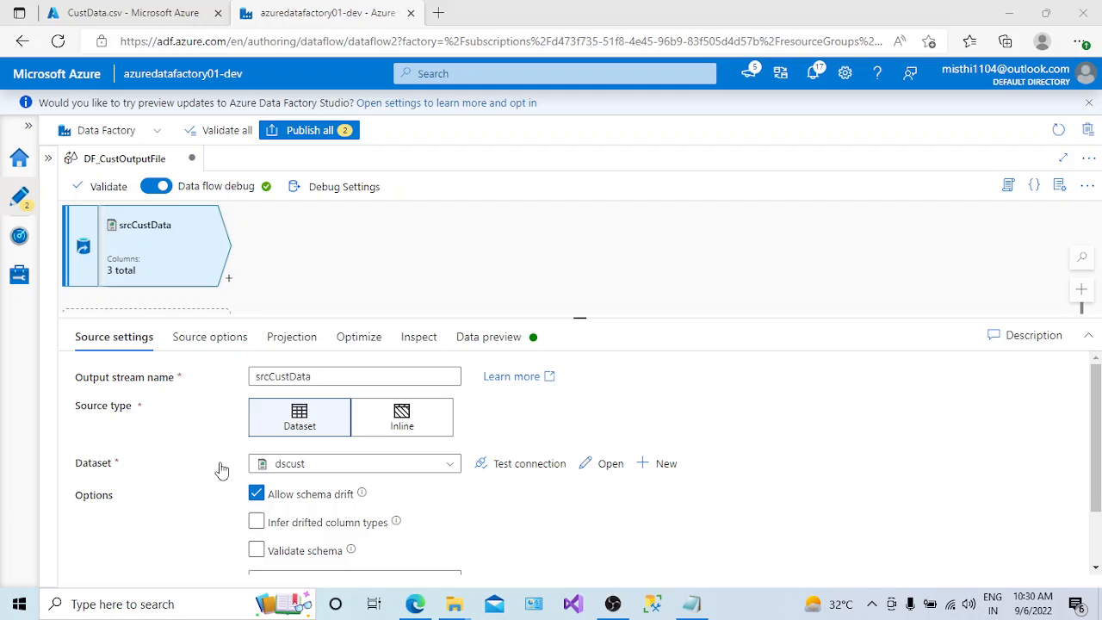
- Examine the source options of srcCustData, covering wildcard paths, partition root path and change data capture
left_click(212, 346)
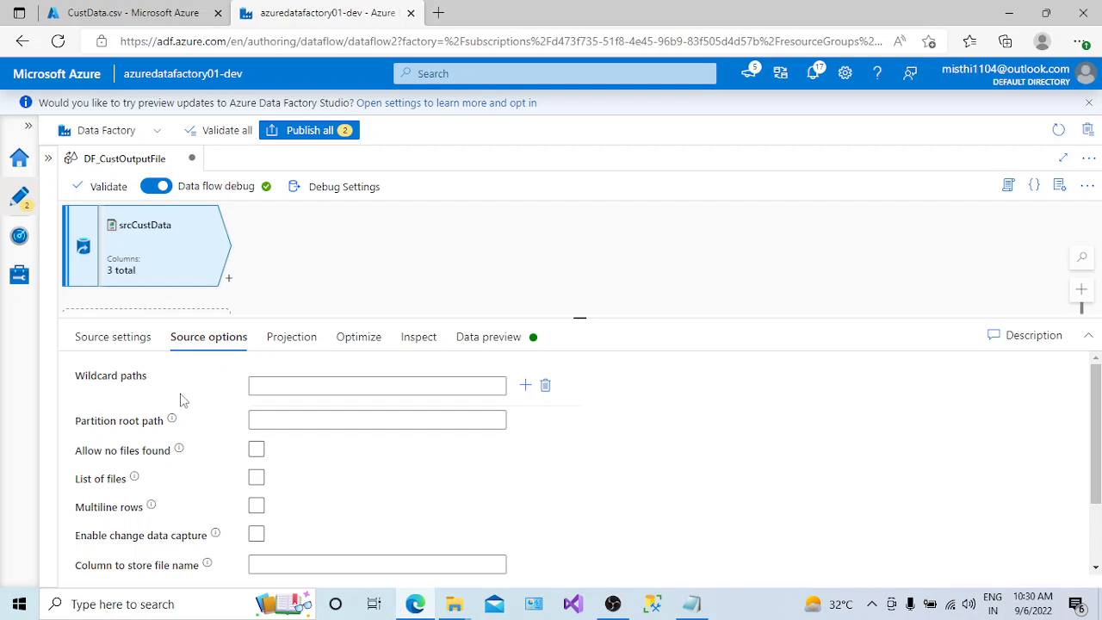
left_click_drag(179, 394, 74, 380)
left_click(73, 390)
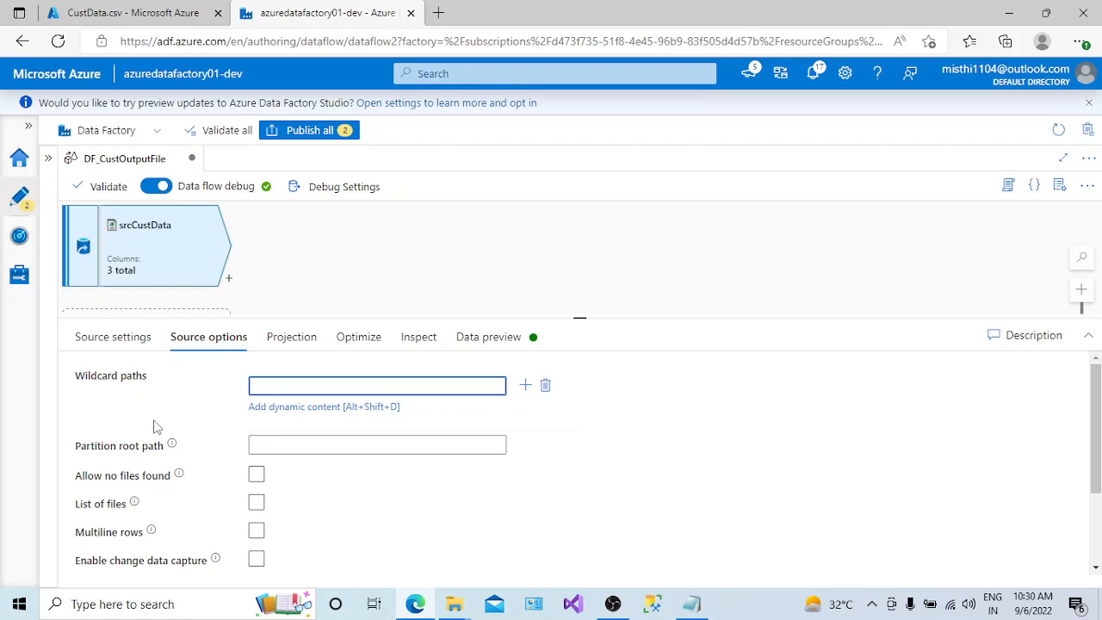
left_click_drag(162, 392, 54, 385)
left_click(272, 385)
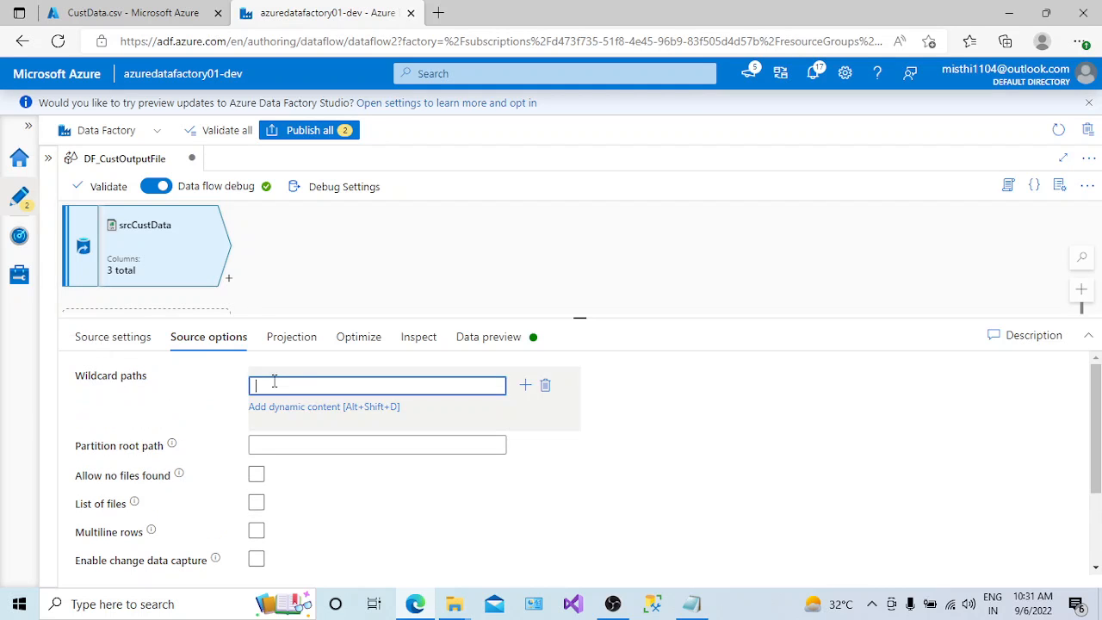
left_click_drag(150, 387, 69, 387)
left_click(272, 446)
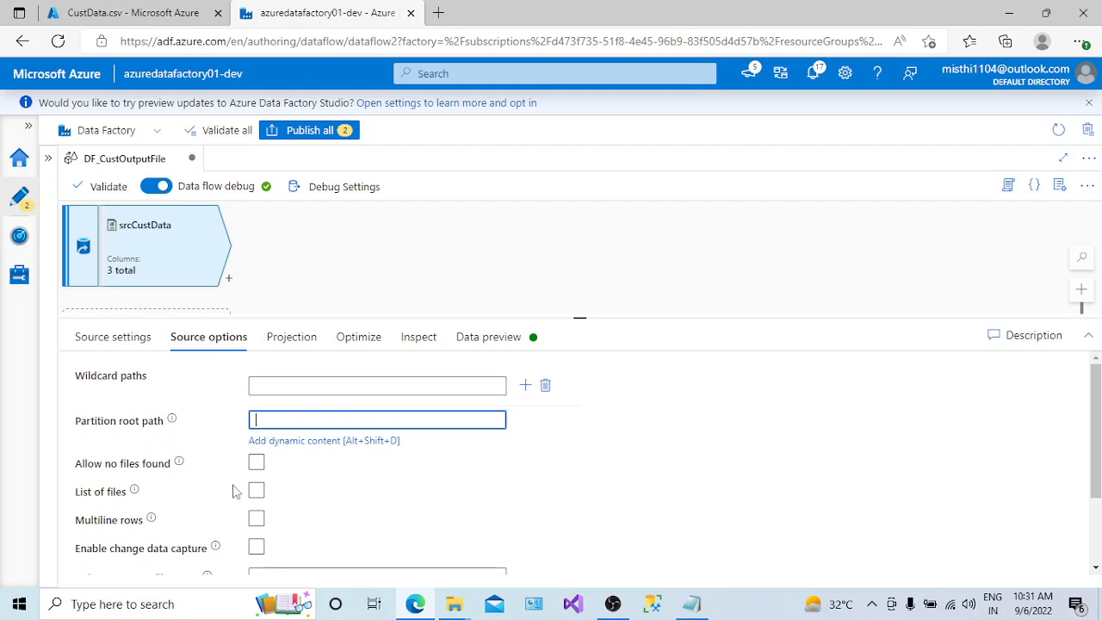
left_click(1096, 442)
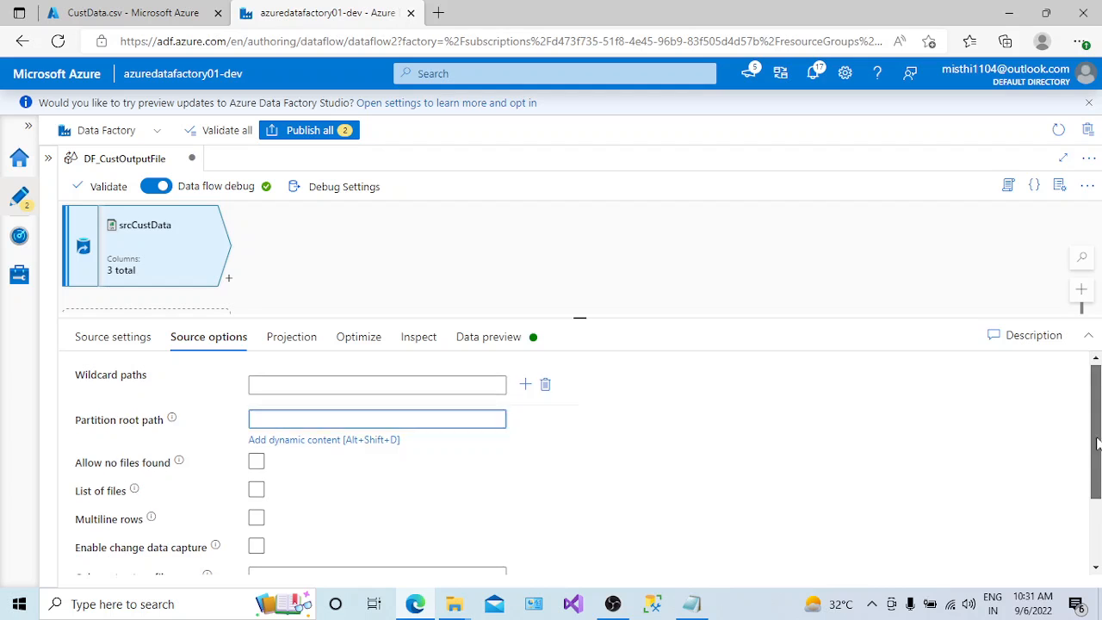
mouse_move(1097, 442)
left_mouse_down()
mouse_move(1096, 518)
mouse_move(1086, 433)
left_mouse_up()
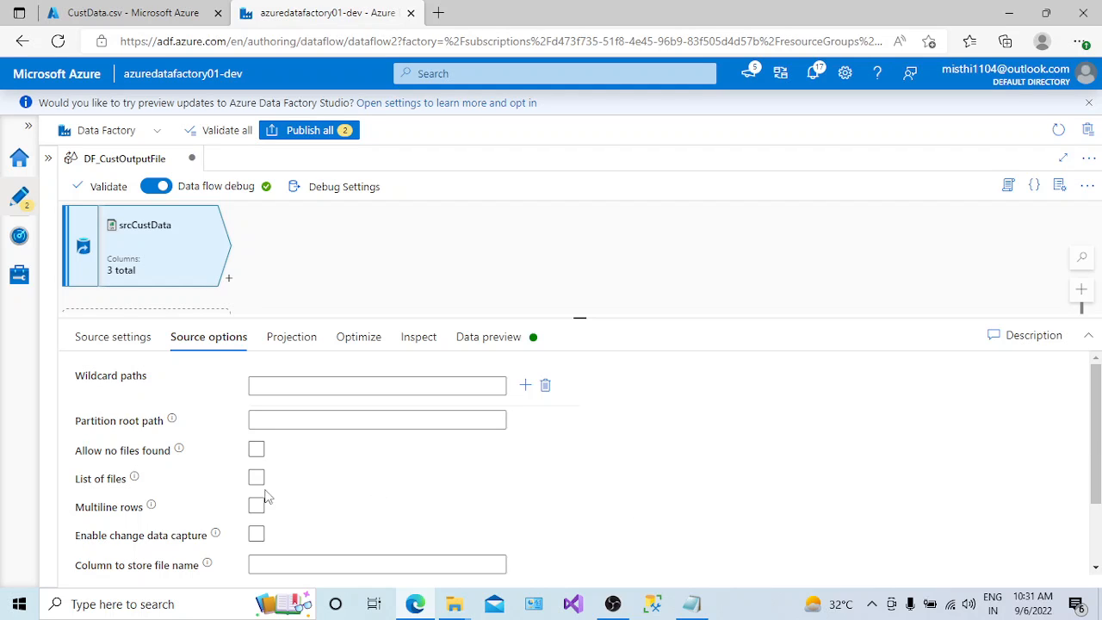
left_click(256, 535)
left_click(257, 536)
- Try the Delete source files and Move choices for srcCustData's after-completion action and return it to No action
left_click_drag(1099, 451, 1099, 531)
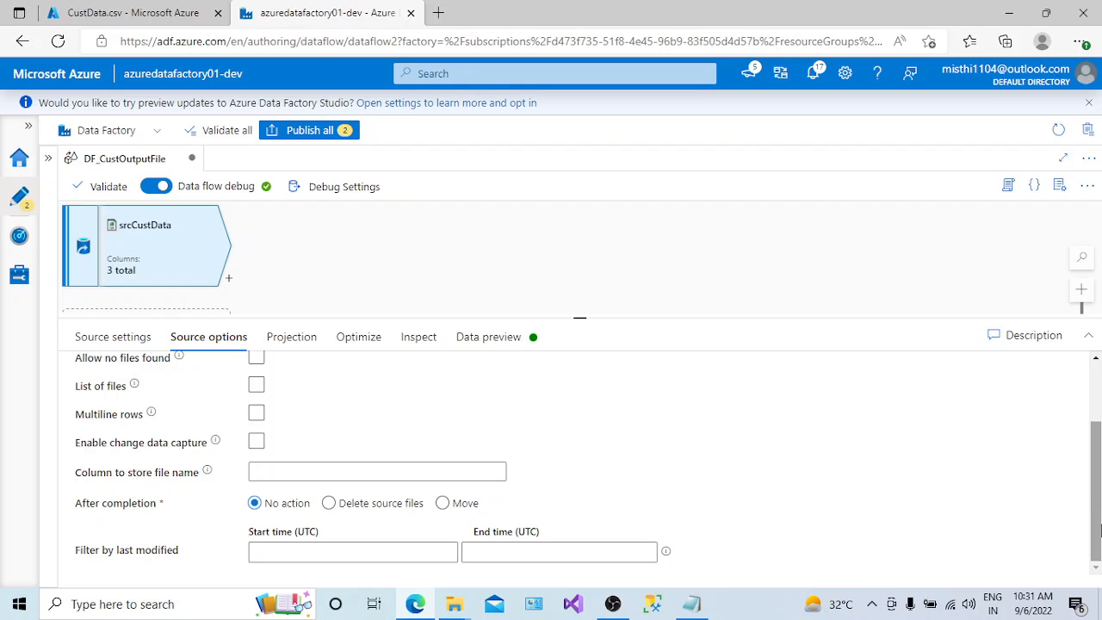
scroll(113, 512, "up", 3)
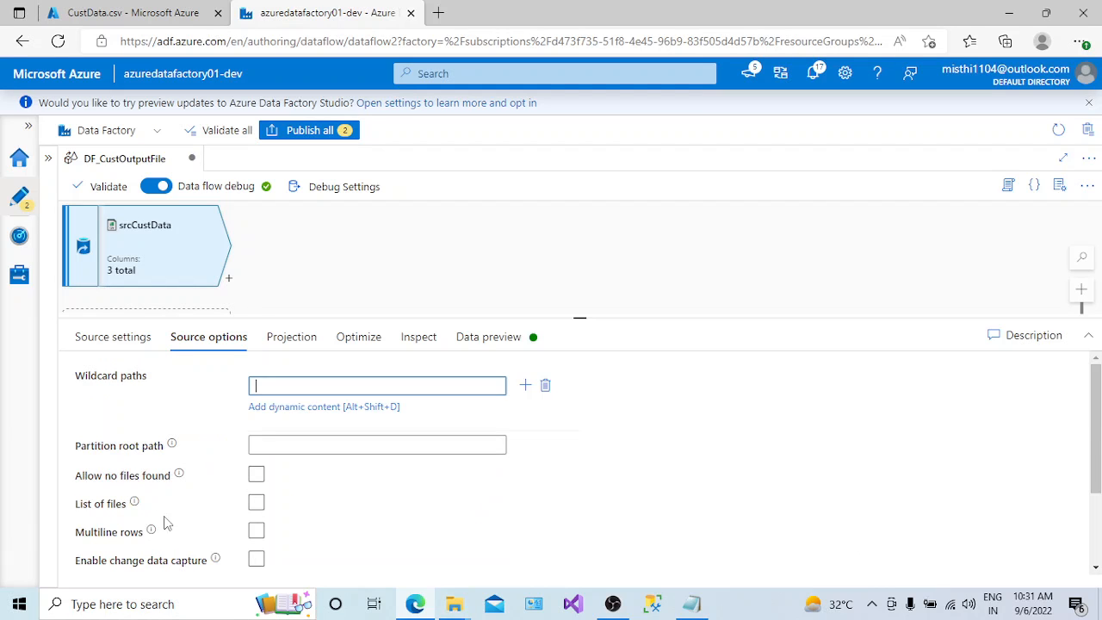
left_click_drag(1097, 431, 1096, 489)
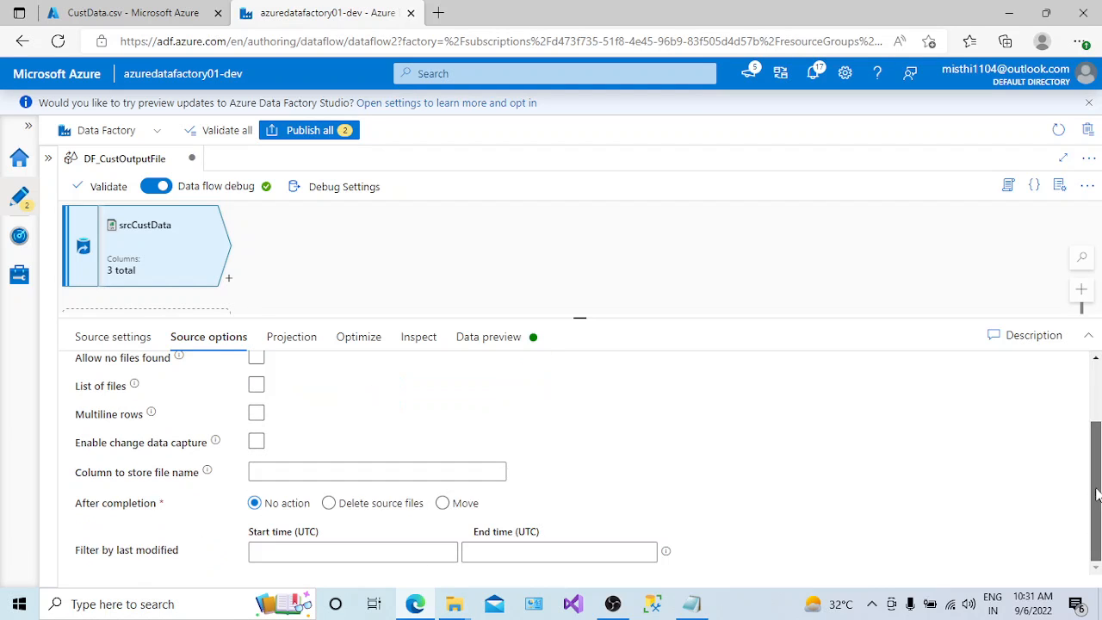
left_click(329, 505)
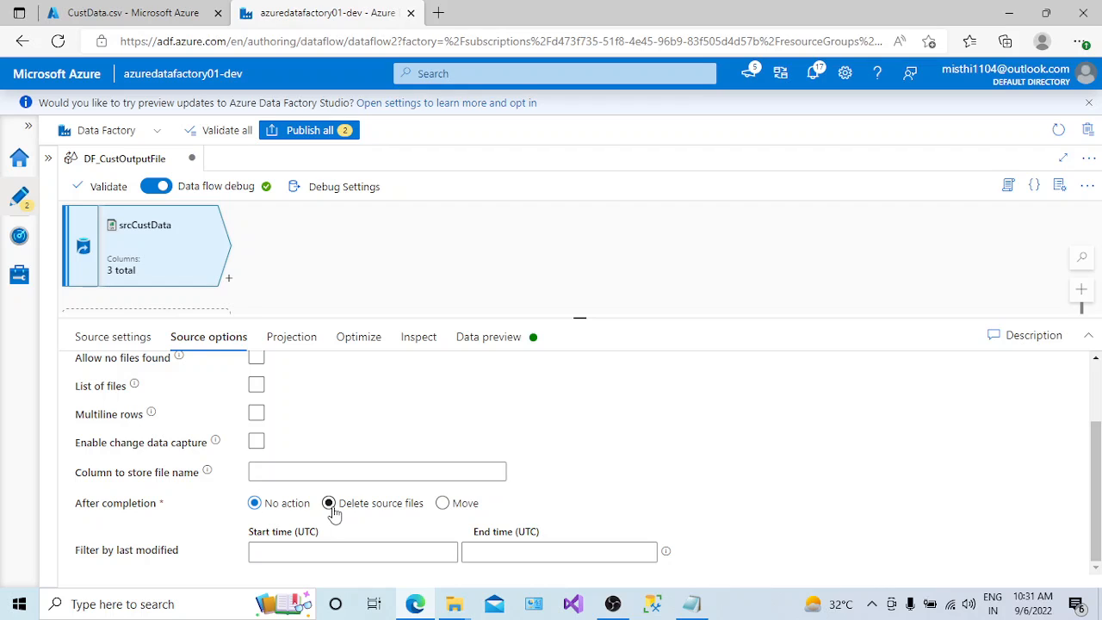
left_click(443, 503)
left_click(441, 506)
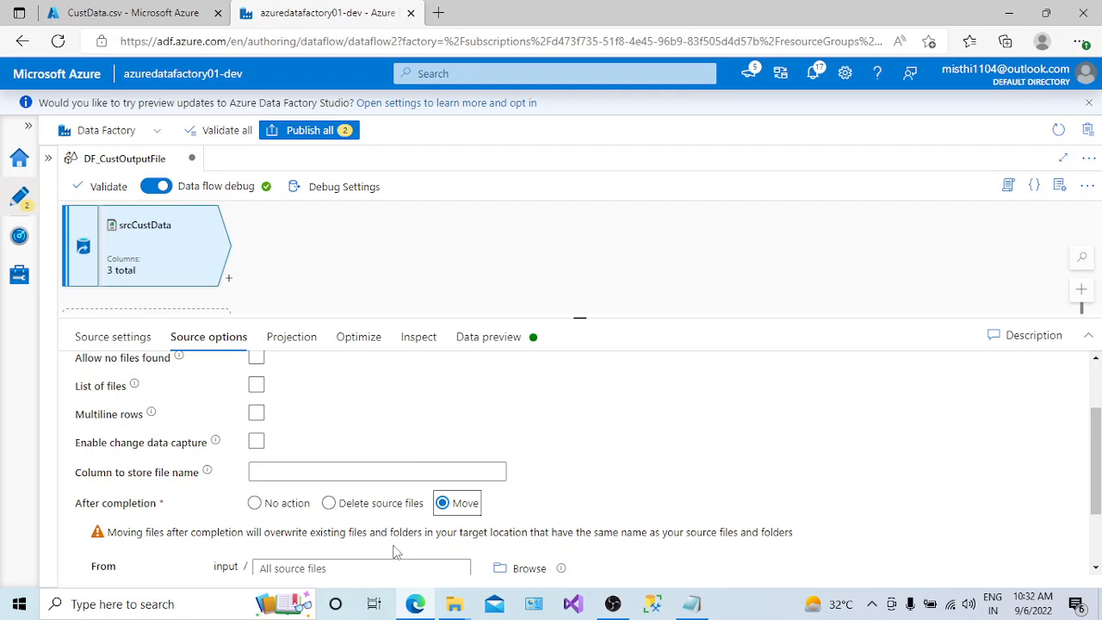
left_click(254, 503)
left_click(255, 503)
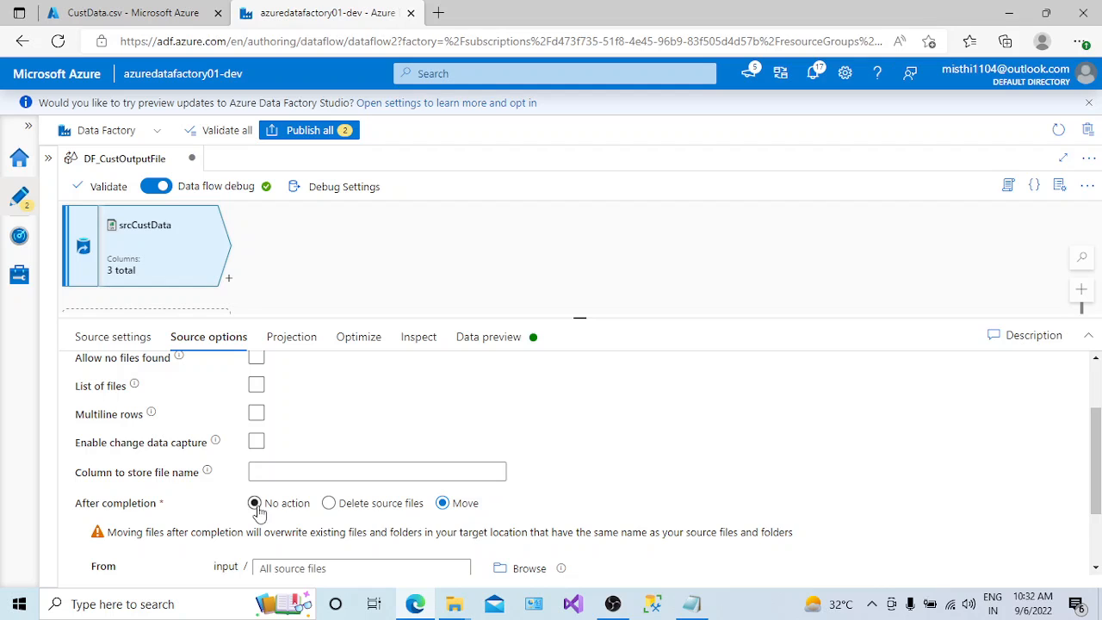
- Try the integer type for the ID column in the srcCustData projection and reset the schema
left_click(299, 338)
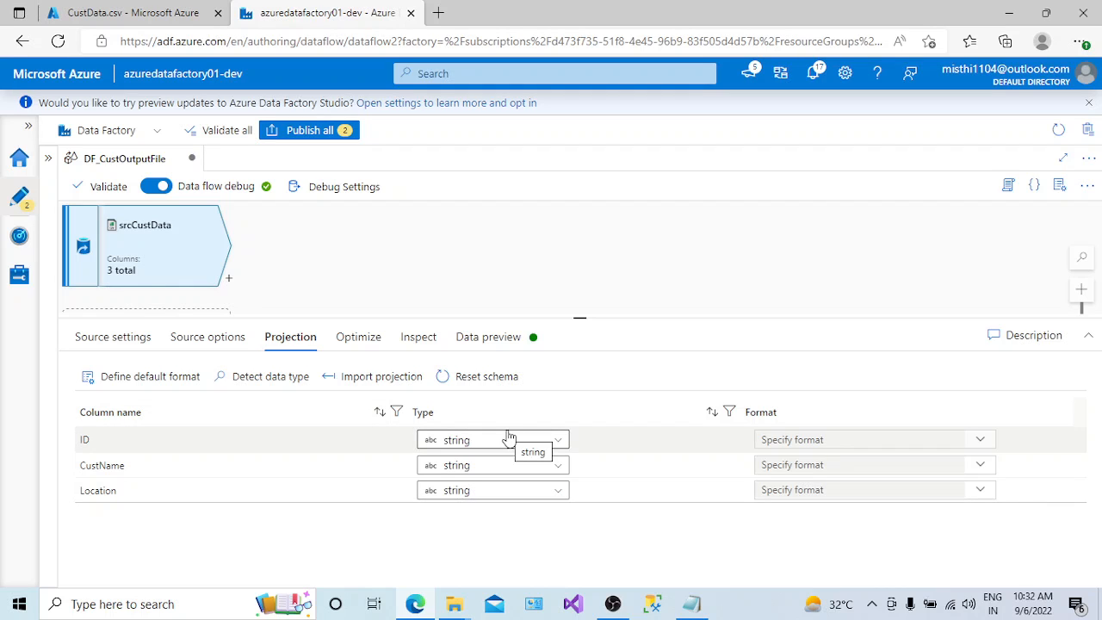
left_click(556, 441)
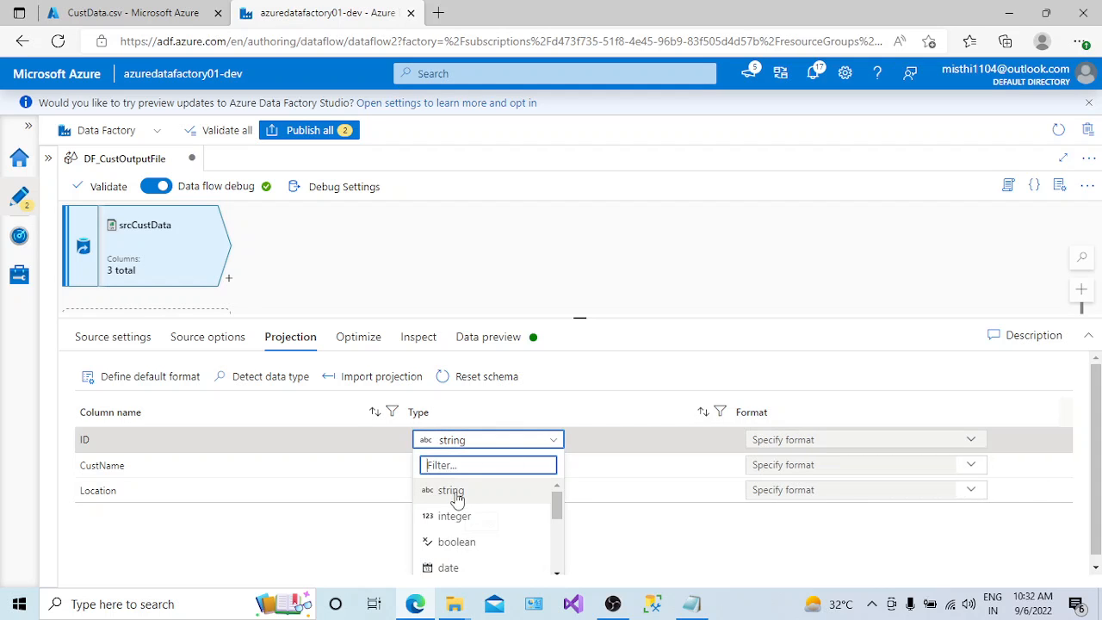
left_click(470, 520)
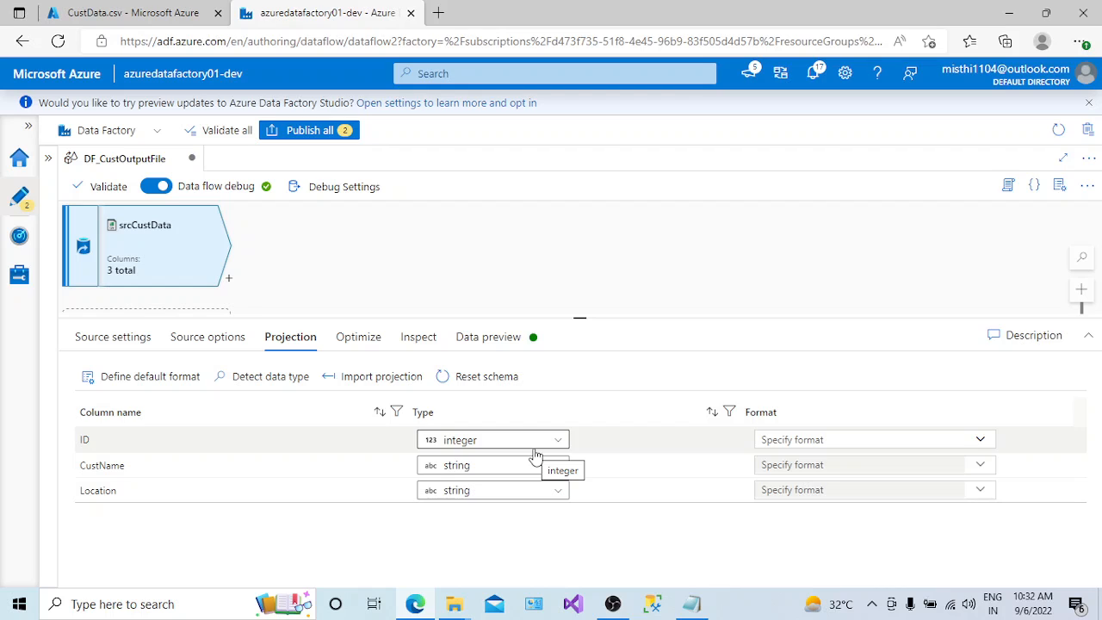
left_click(492, 382)
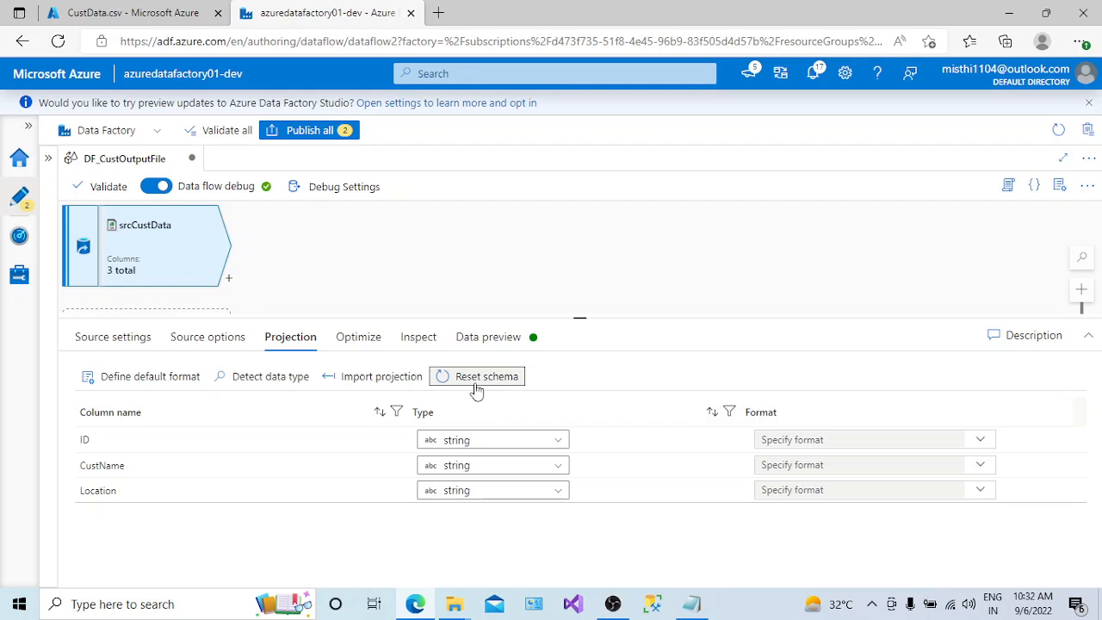
- Import the projection for srcCustData so the column types are detected from the source file
left_click(389, 380)
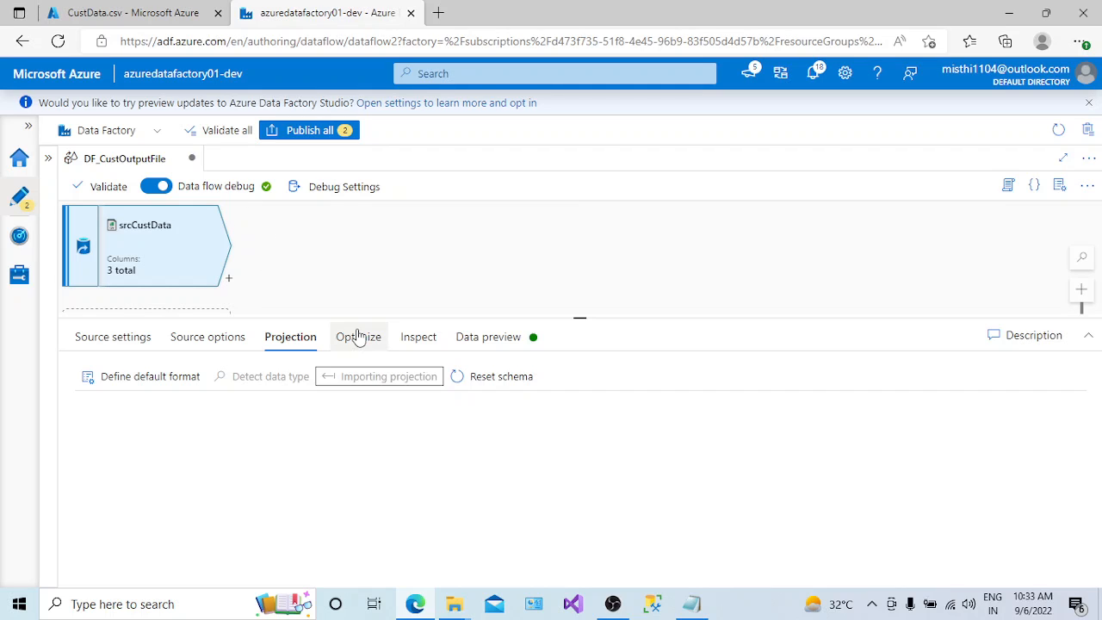
left_click(494, 384)
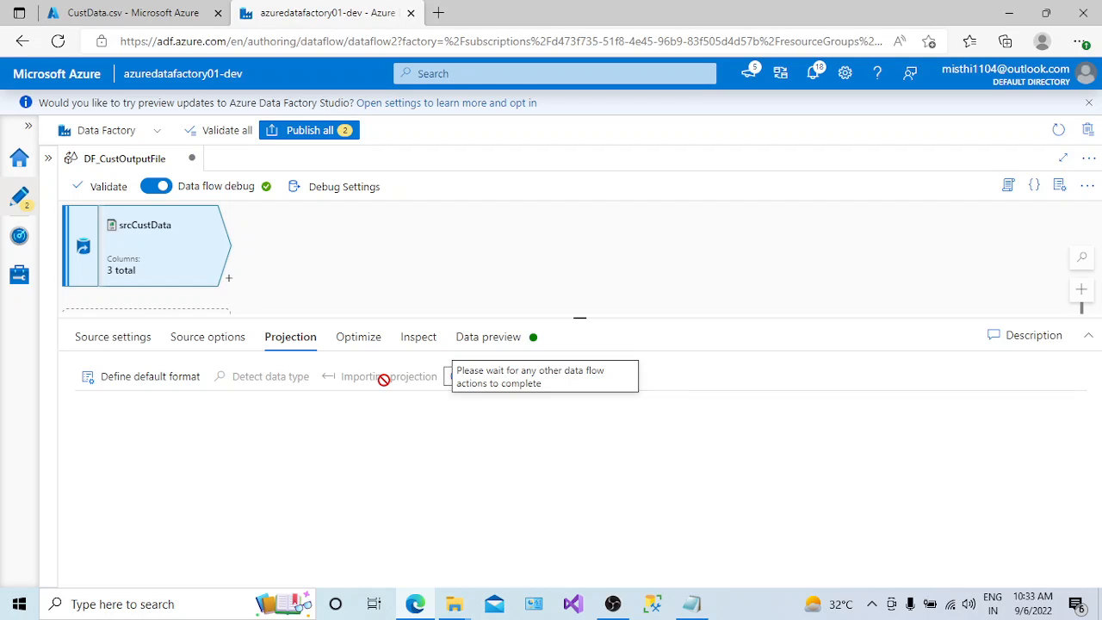
left_click(871, 604)
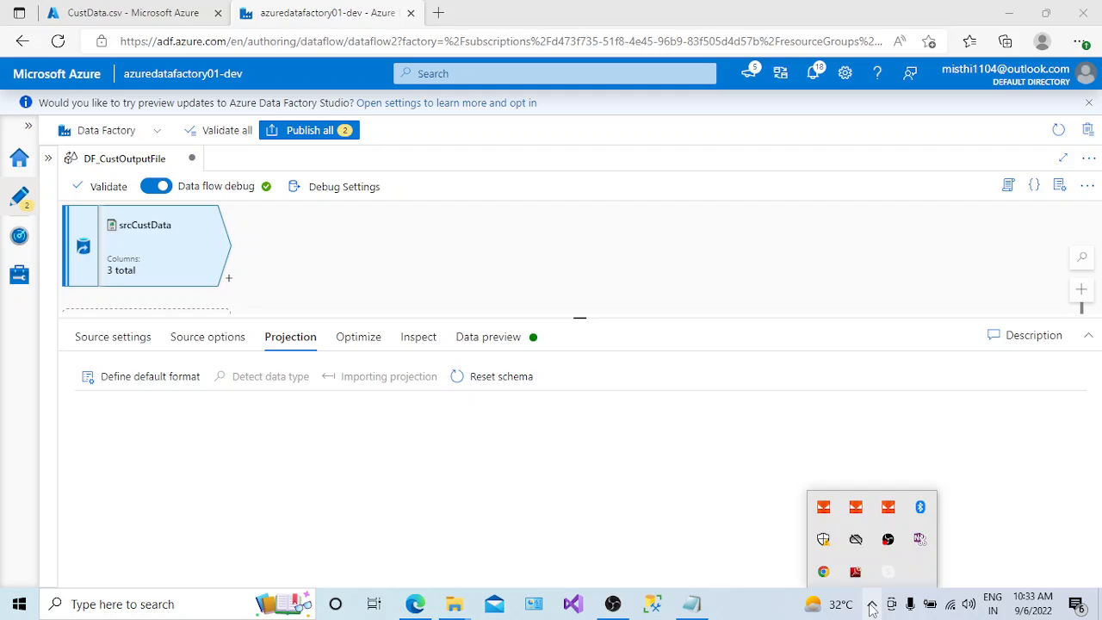
left_click(688, 555)
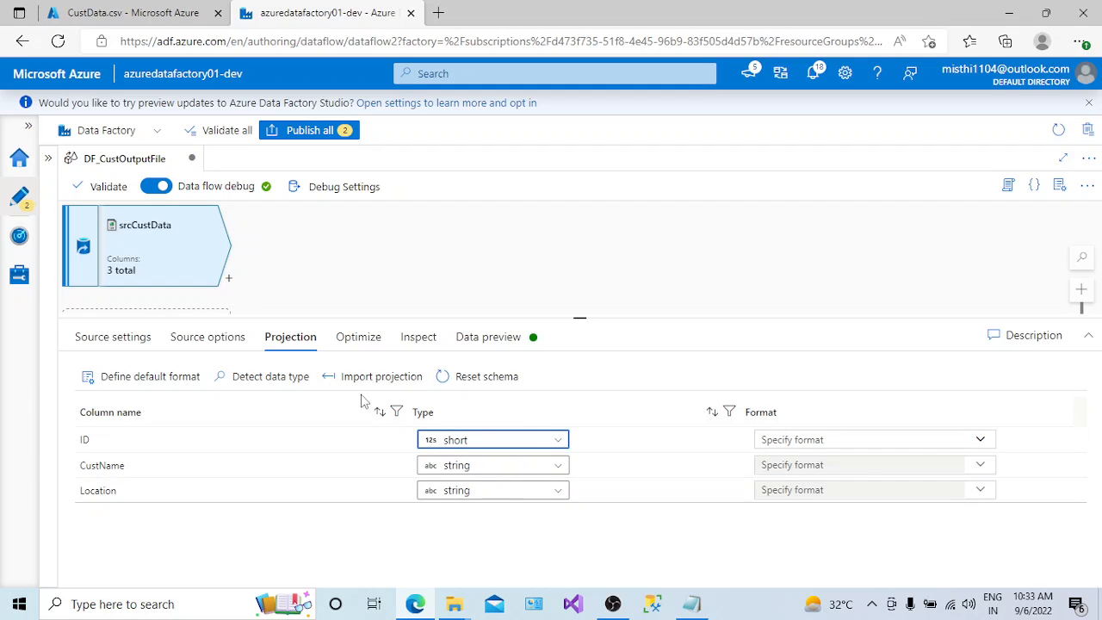
- Set the partition option of the srcCustData source to Single partition
left_click(352, 337)
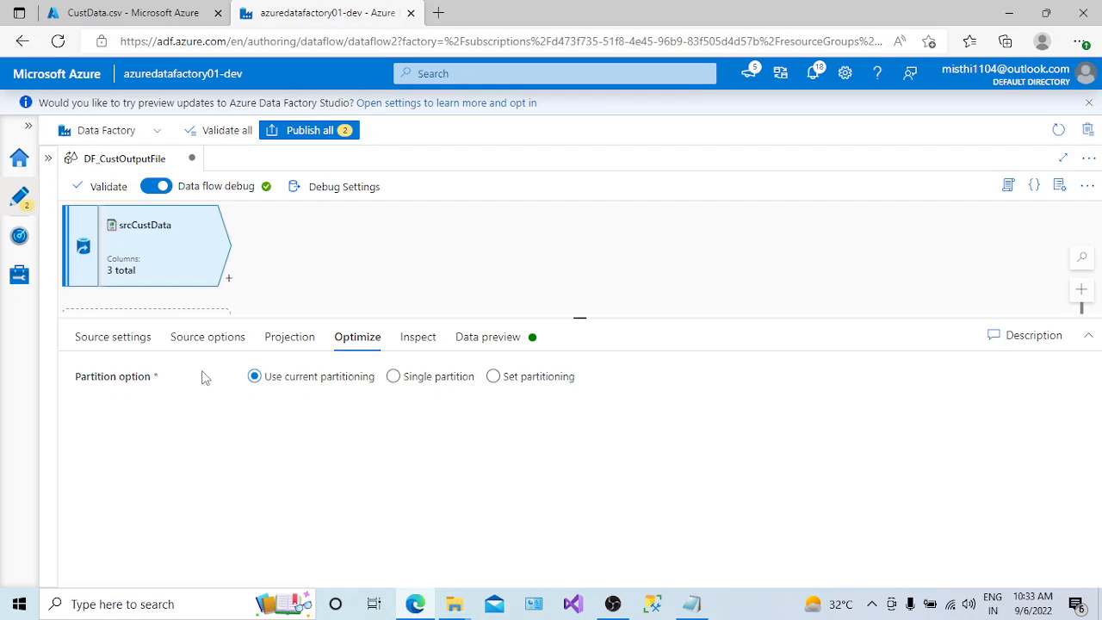
left_click(409, 387)
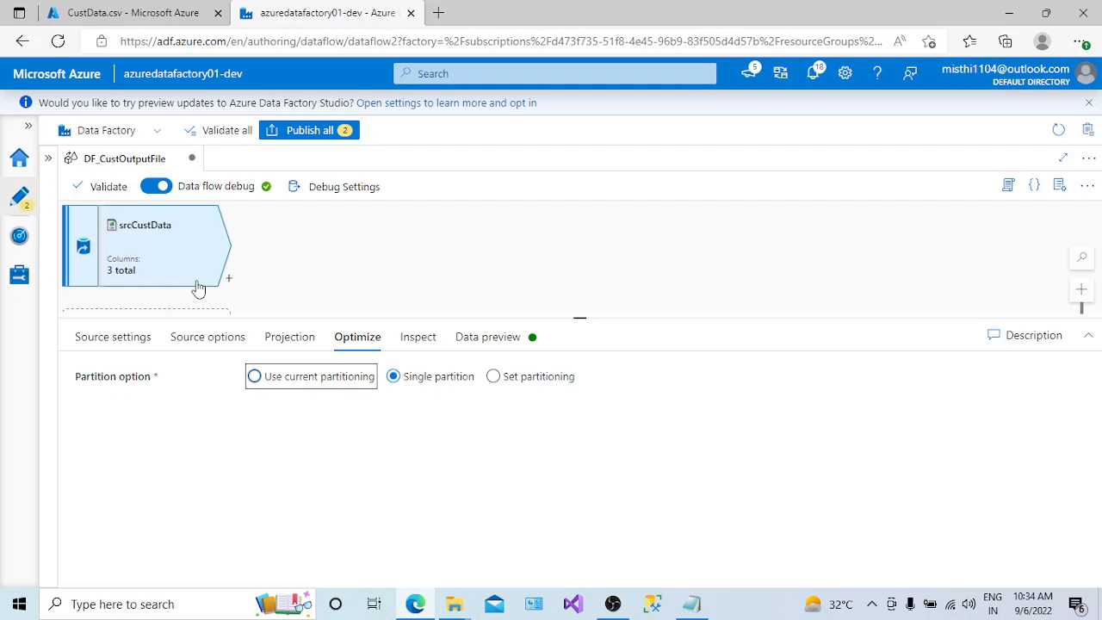
- Try the Use current partitioning and Set partitioning options for the srcCustData source and return it to Single partition
left_click(315, 382)
left_click(494, 377)
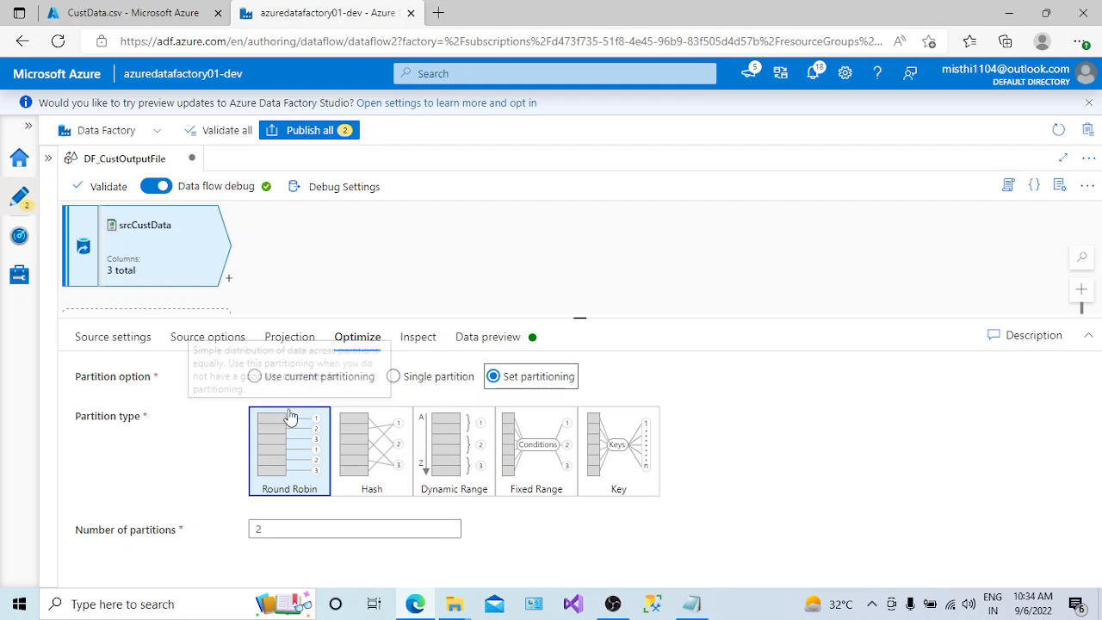
left_click(404, 381)
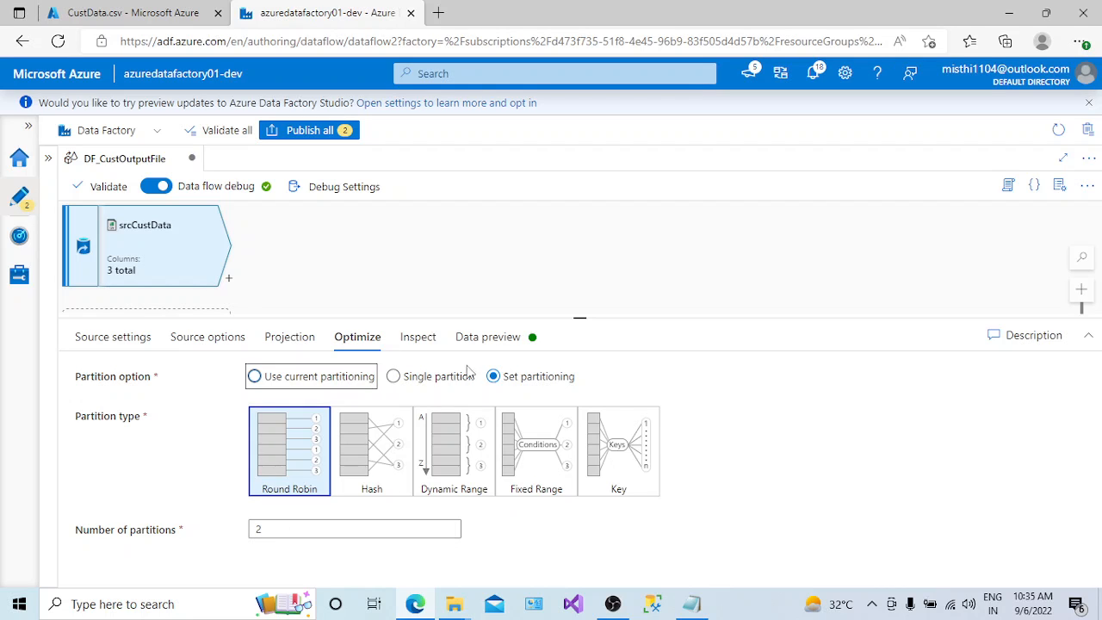
left_click(396, 378)
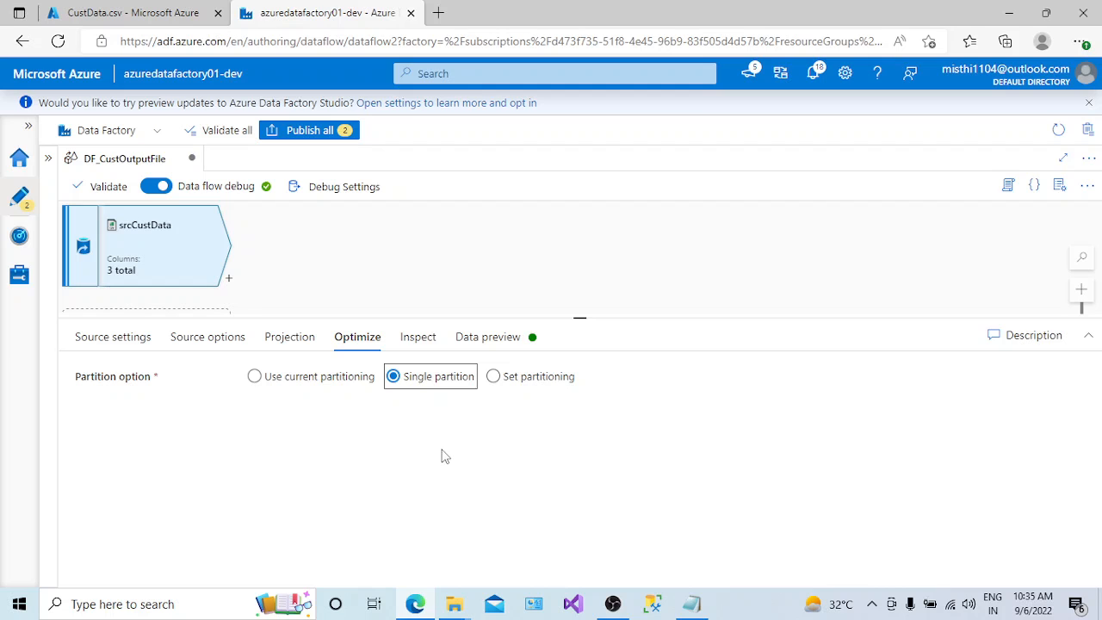
- Inspect the srcCustData column types and refresh its data preview to examine the source rows
left_click(419, 340)
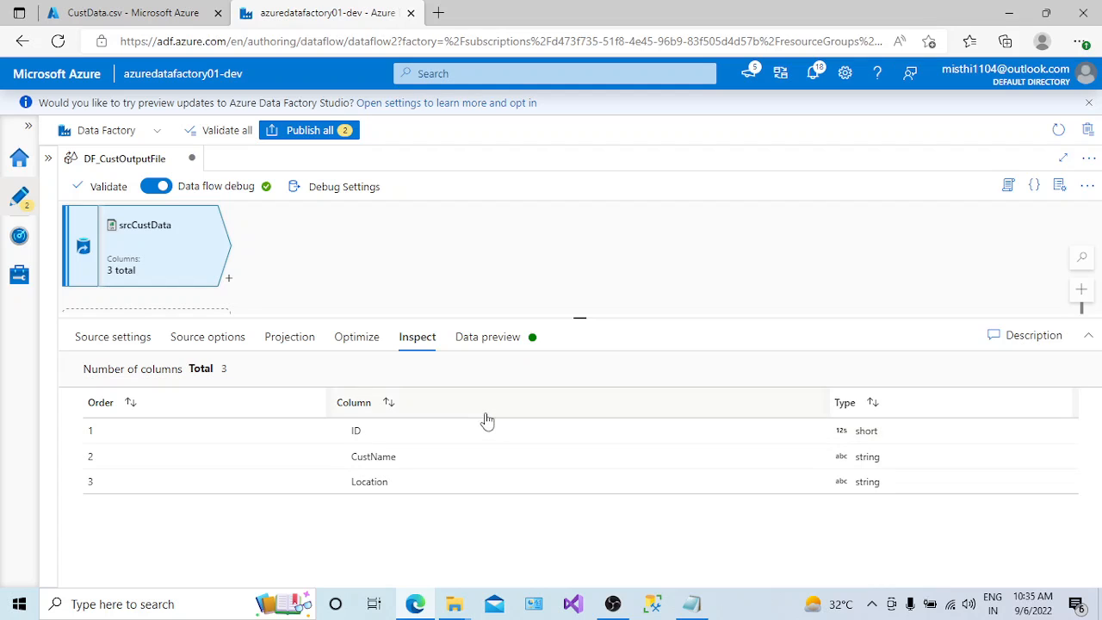
left_click(512, 335)
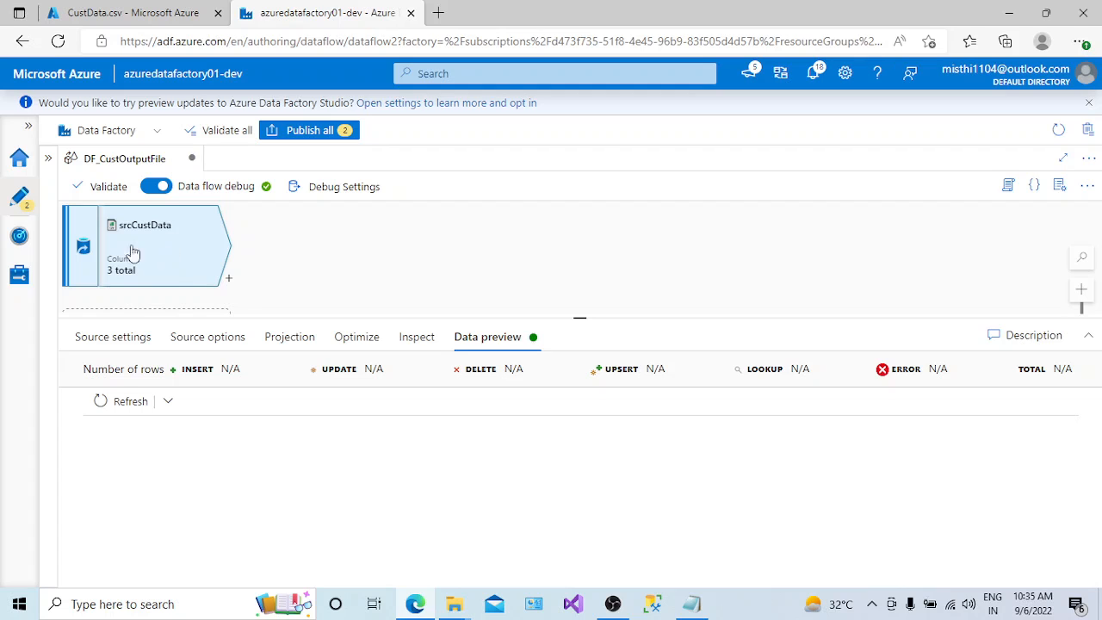
left_click(134, 408)
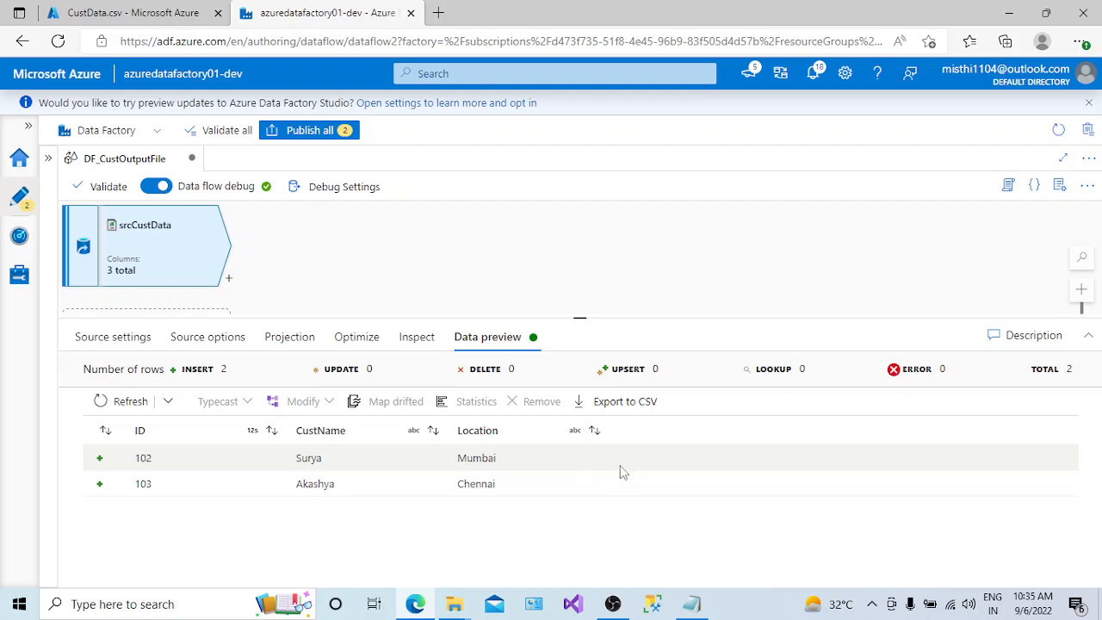
left_click_drag(582, 320, 580, 413)
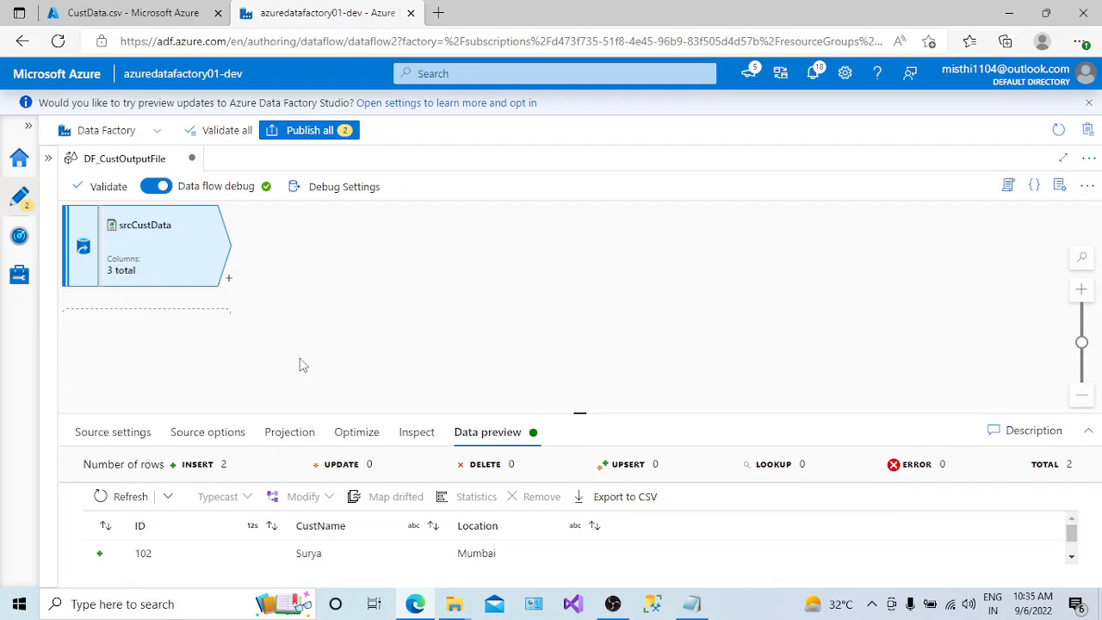
left_click(230, 283)
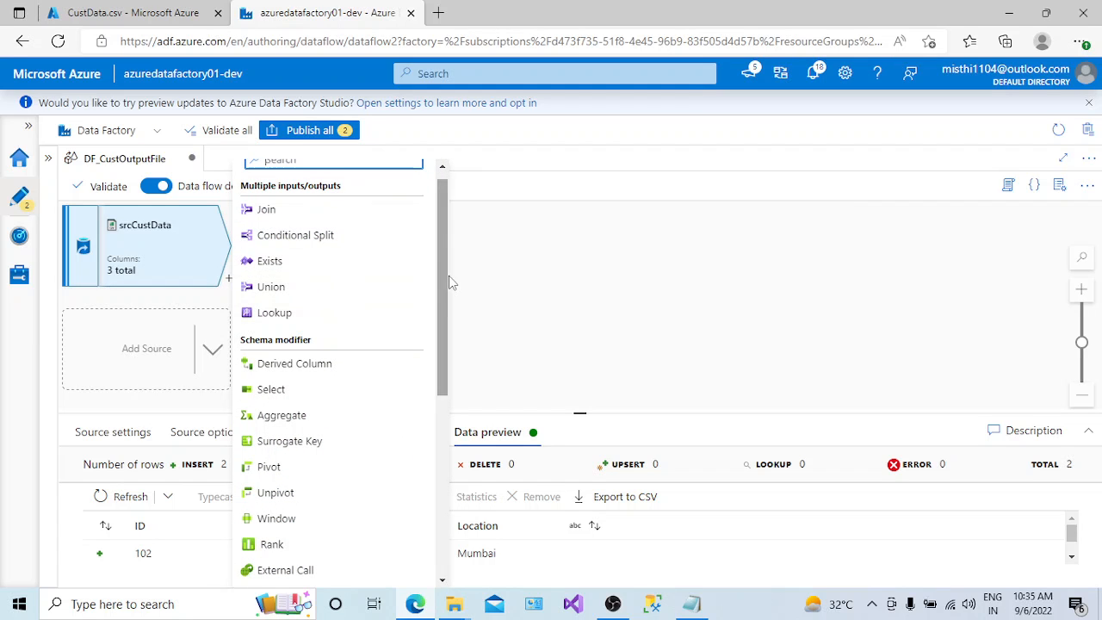
left_click_drag(449, 277, 447, 251)
left_click(108, 362)
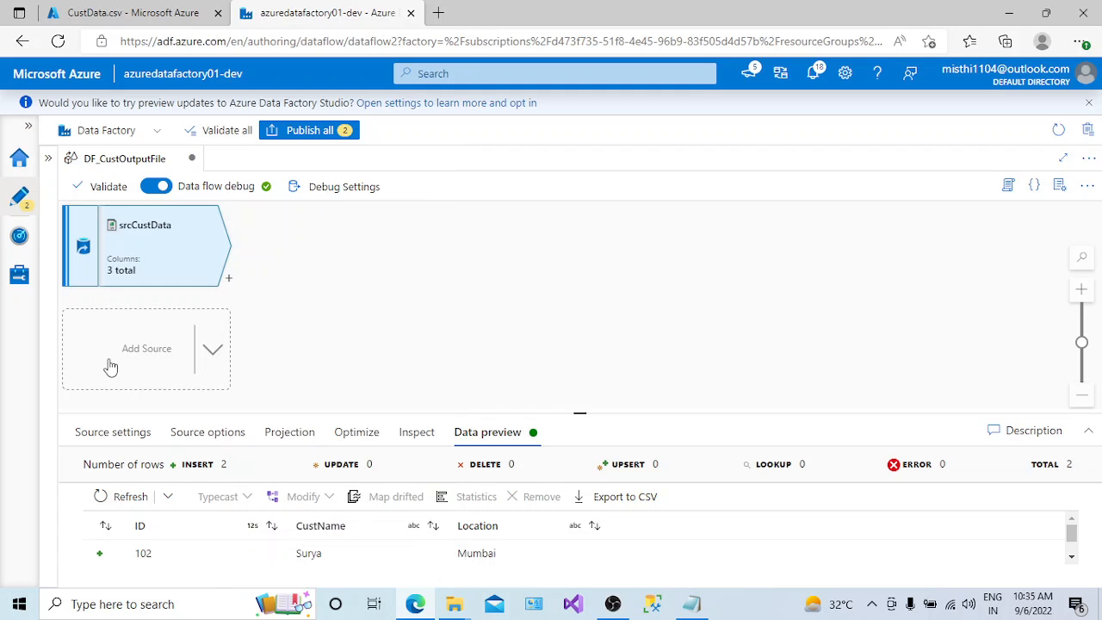
- Add a second source to the data flow and name its output stream srcCustDetails
left_click(188, 367)
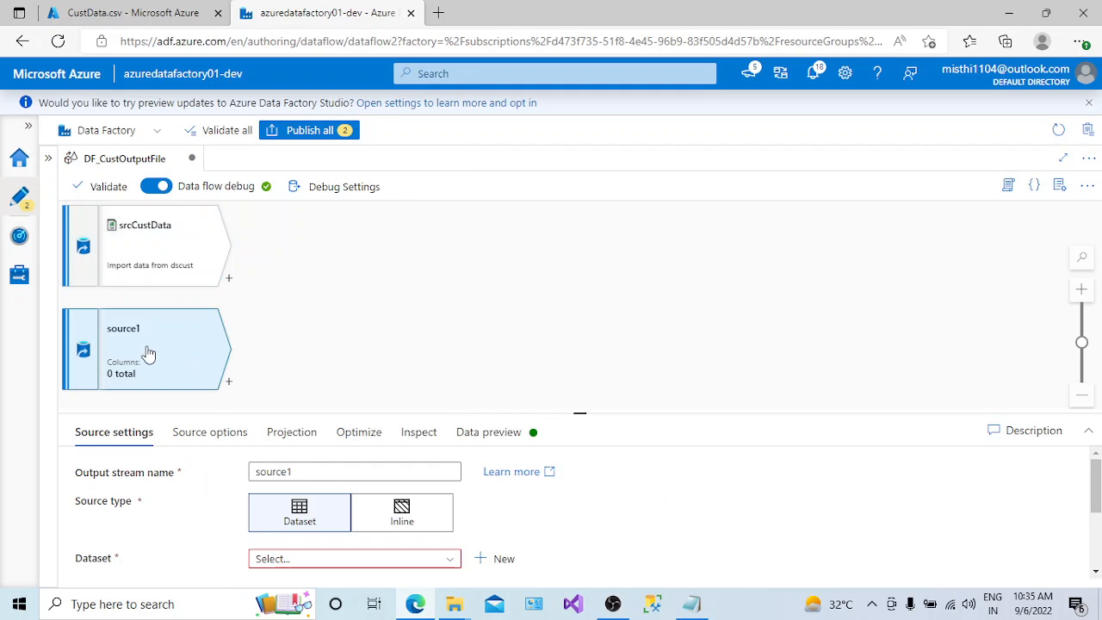
double_click(313, 470)
type("src")
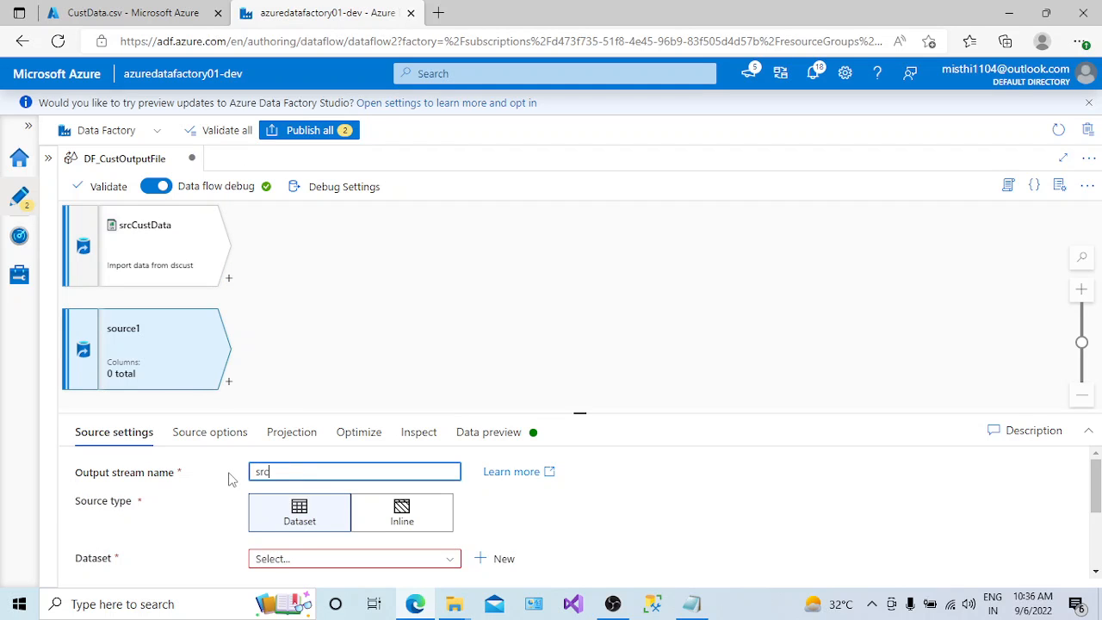
type("CustDetails")
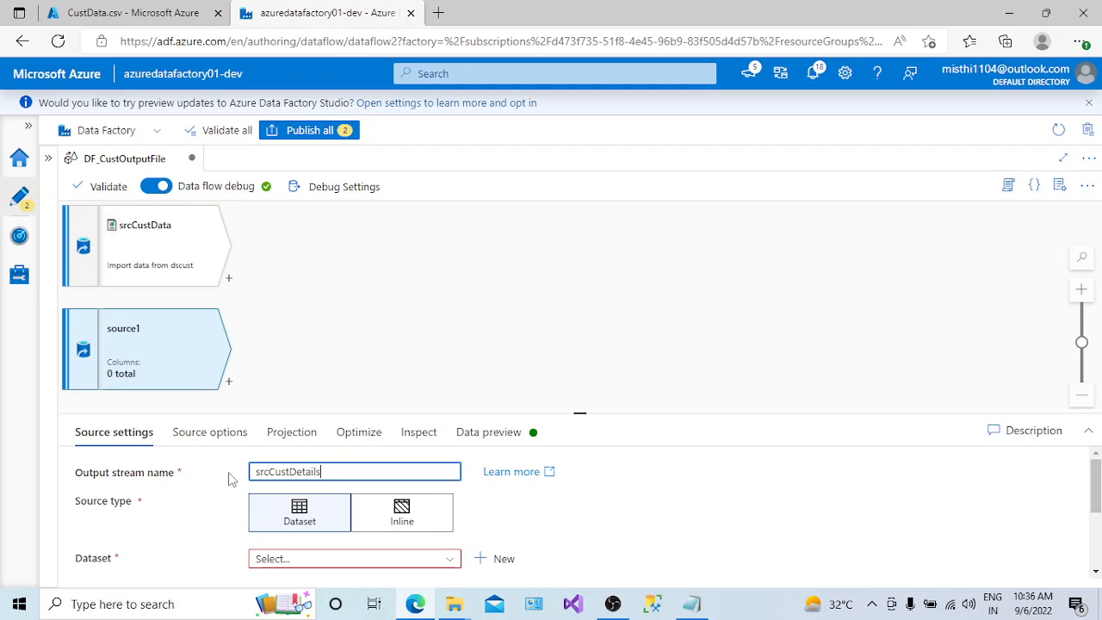
- Open CustDetails.csv from the input container in the Azure portal, and return to the data flow in Azure Data Factory
left_click(126, 24)
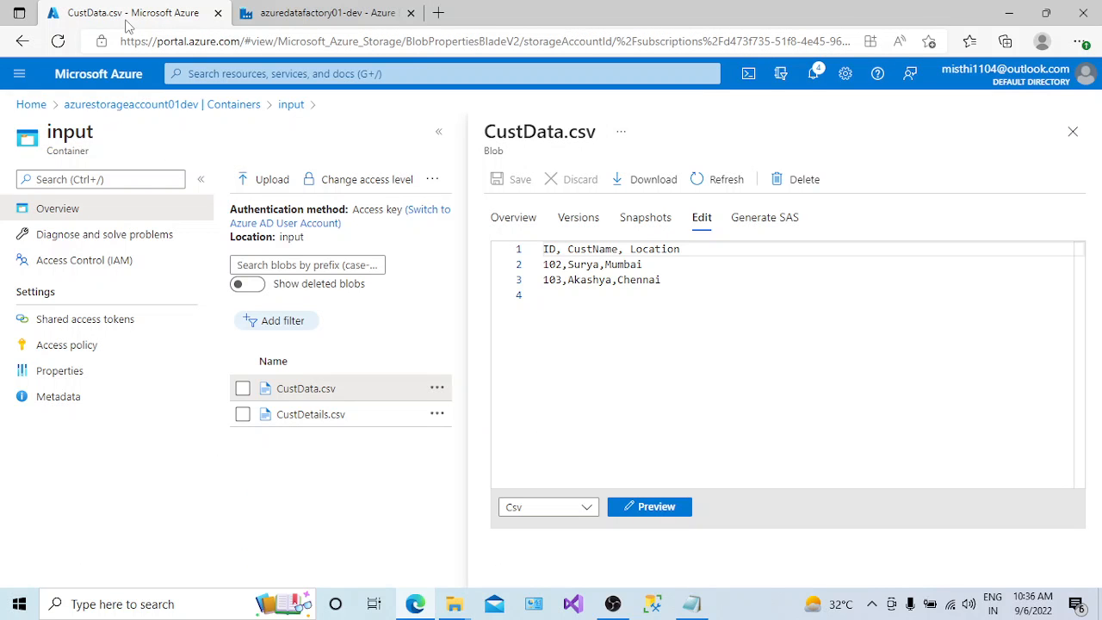
left_click(340, 417)
left_click(318, 13)
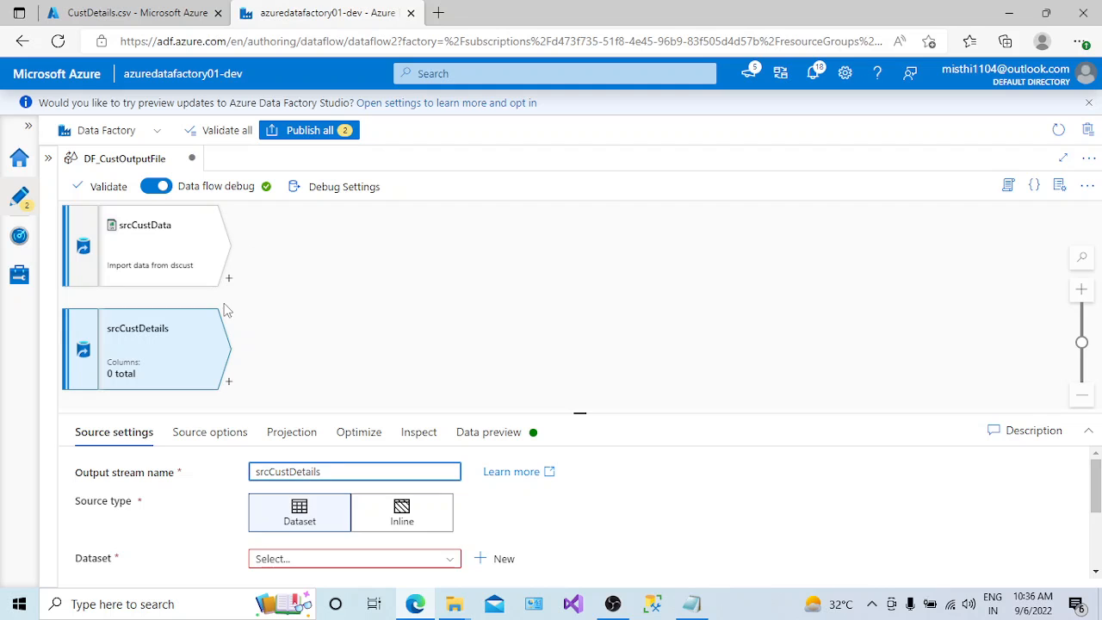
- Start a new Azure Blob Storage dataset in DelimitedText format for the srcCustDetails source
left_click_drag(580, 411, 564, 335)
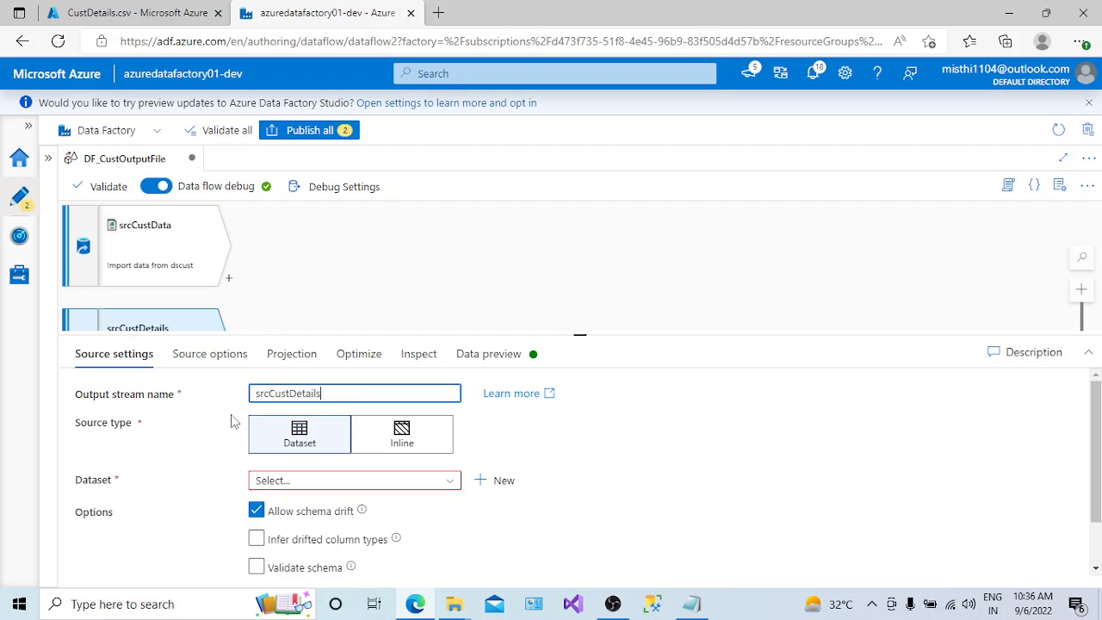
left_click(320, 449)
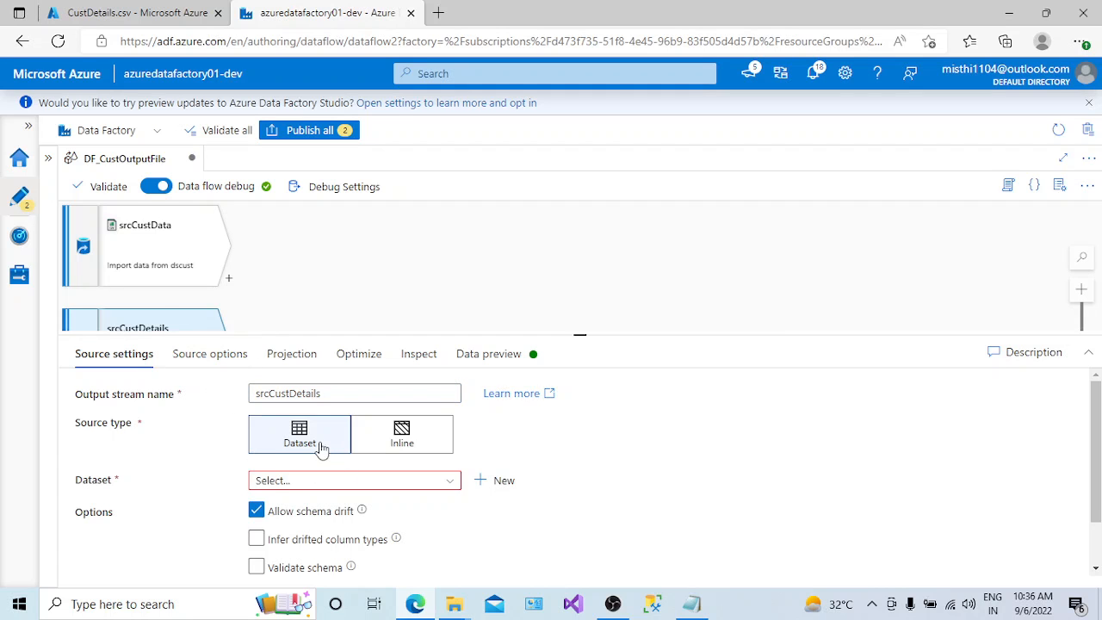
left_click(497, 485)
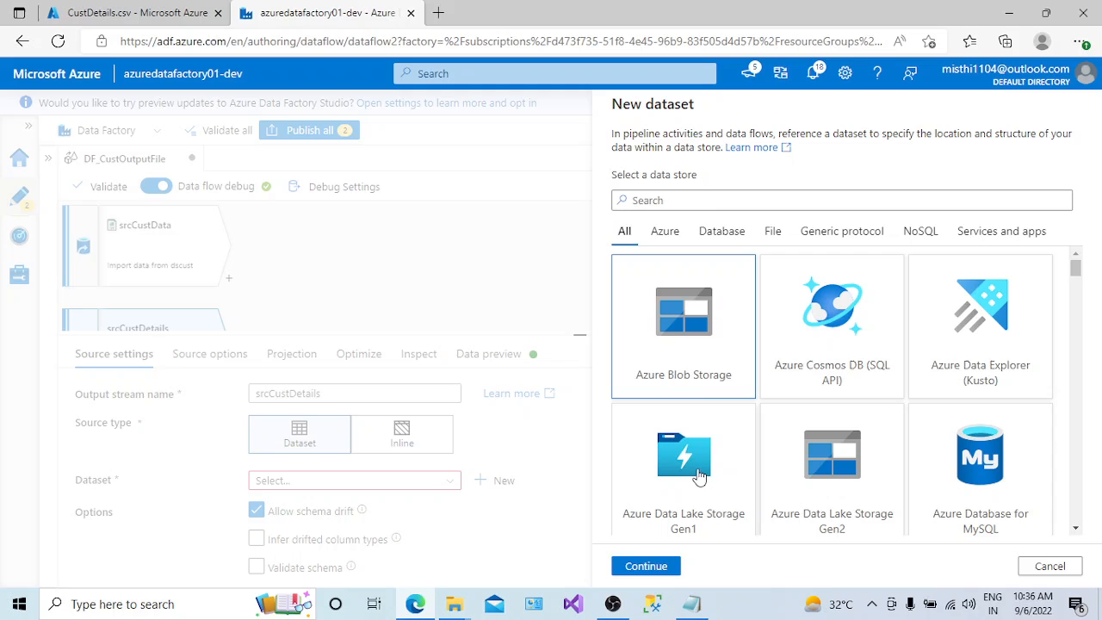
left_click(644, 564)
left_click(853, 245)
left_click(644, 564)
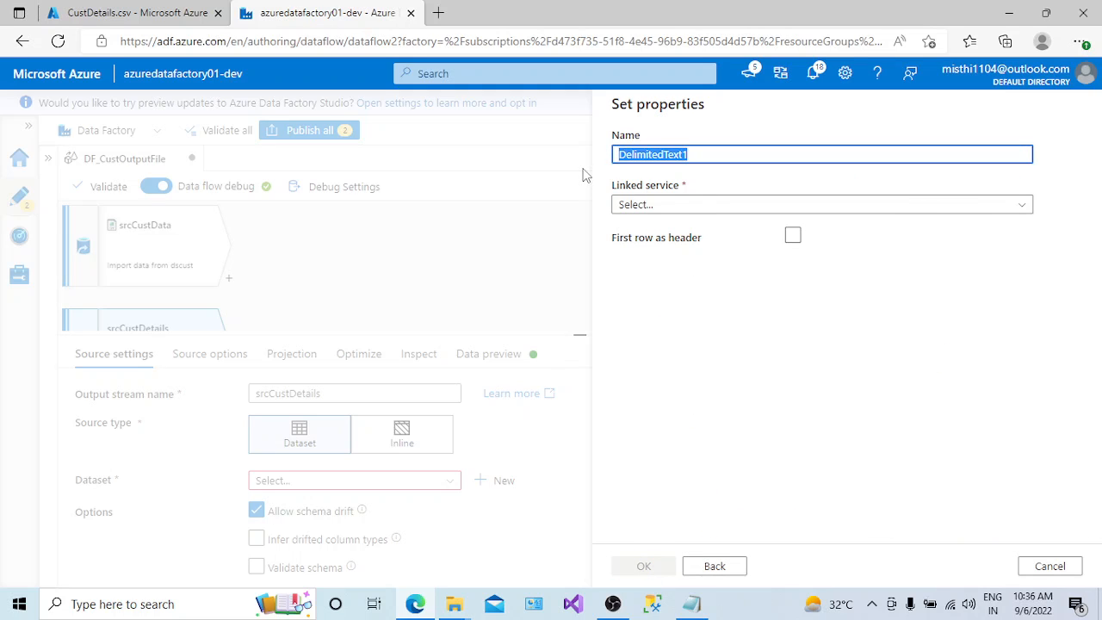
- Name the dataset dsCustdetails, choose the ln_blob linked service, and treat the first row as header
type("dsCustdetails")
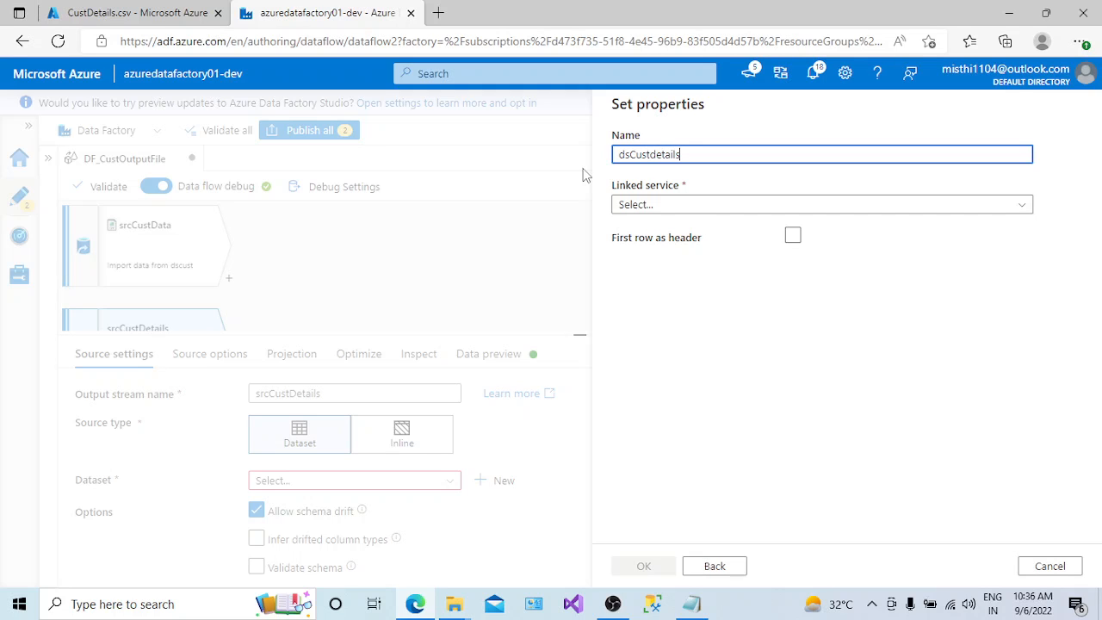
left_click(728, 205)
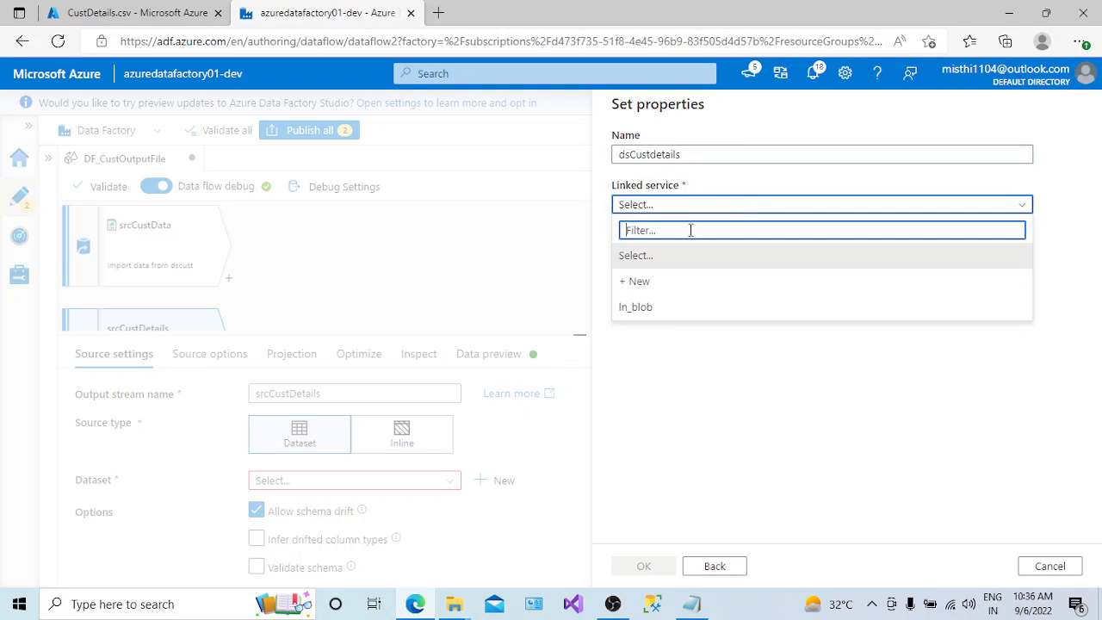
left_click(654, 306)
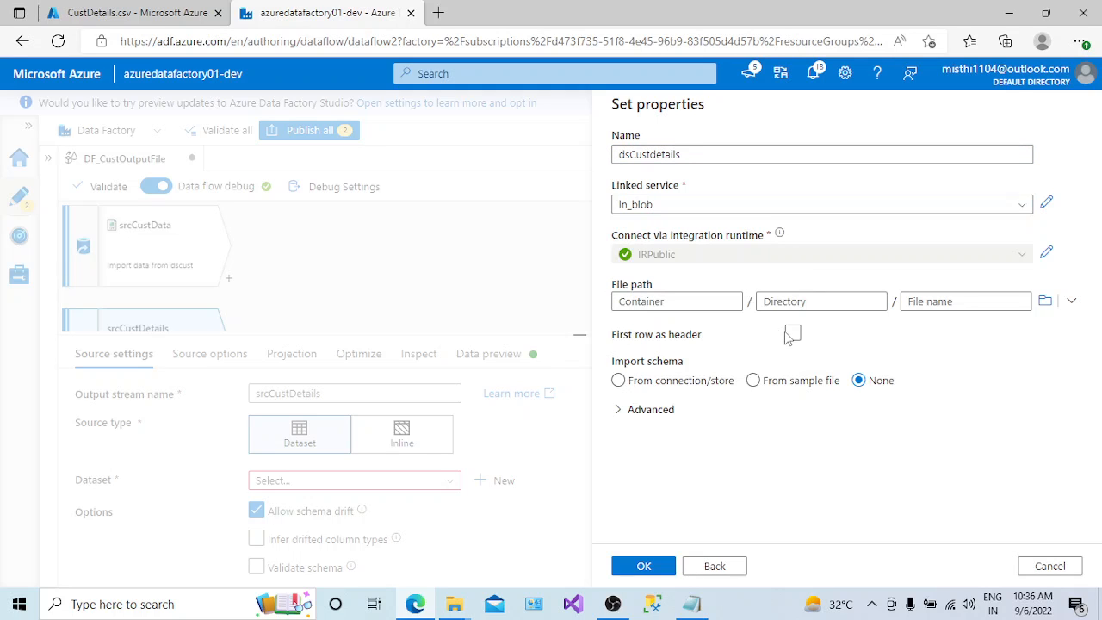
left_click(791, 333)
- Set the dataset's file path to CustDetails.csv in the input container and create the dataset
left_click(1071, 300)
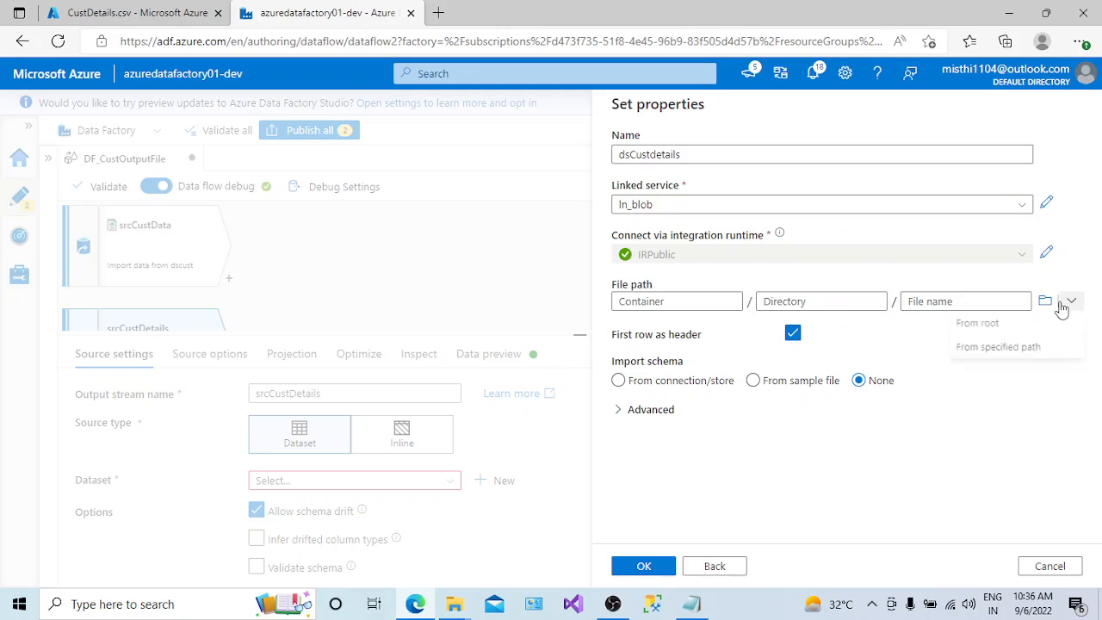
left_click(1007, 358)
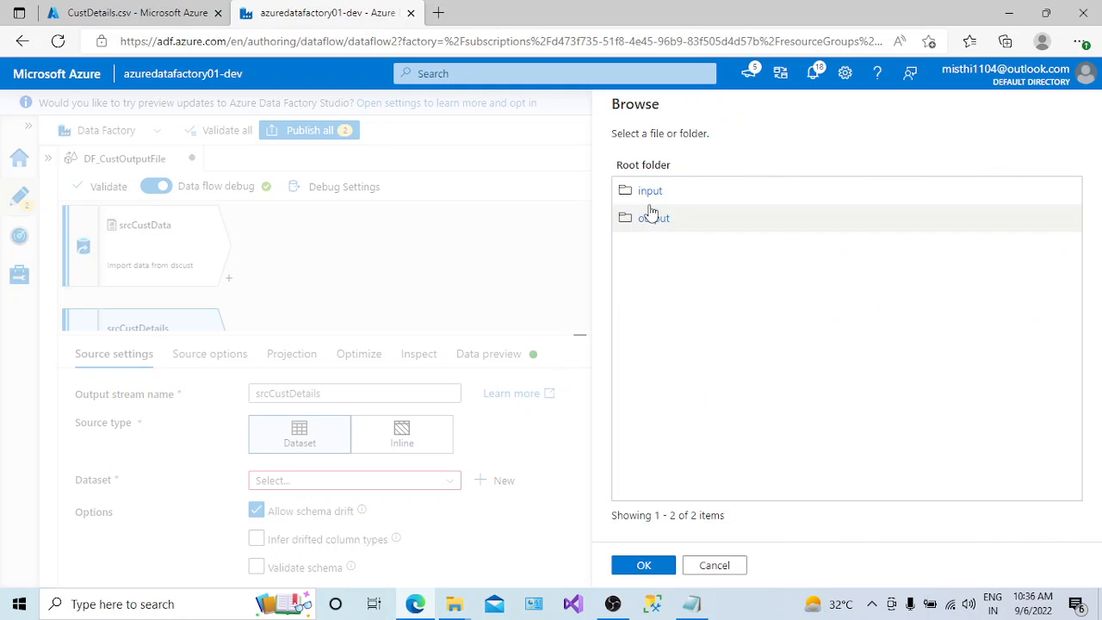
left_click(646, 192)
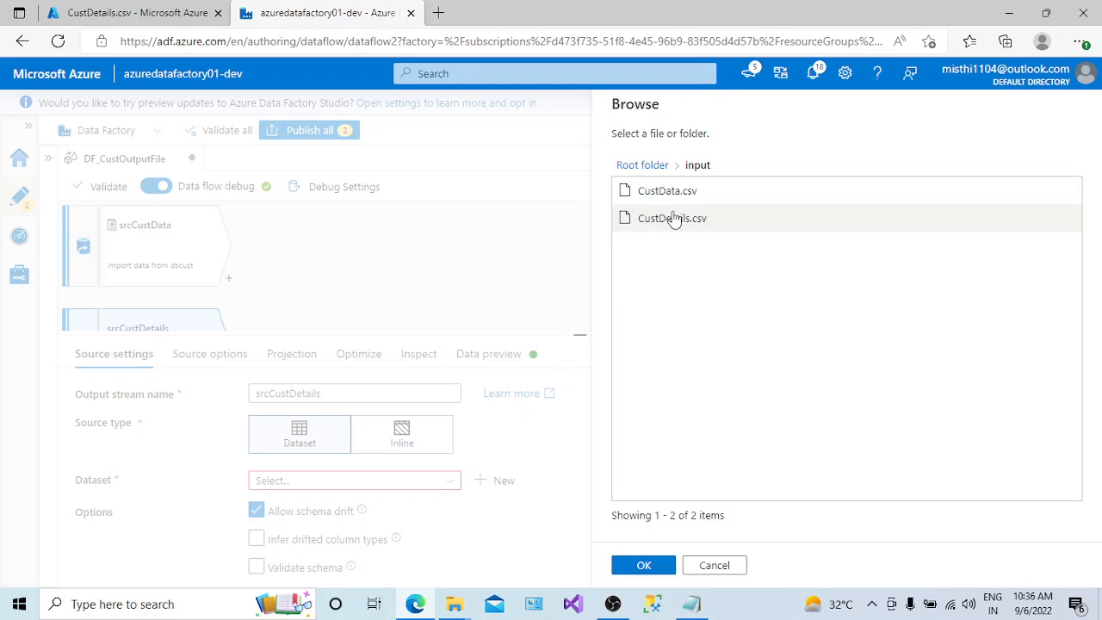
left_click(671, 217)
left_click(644, 565)
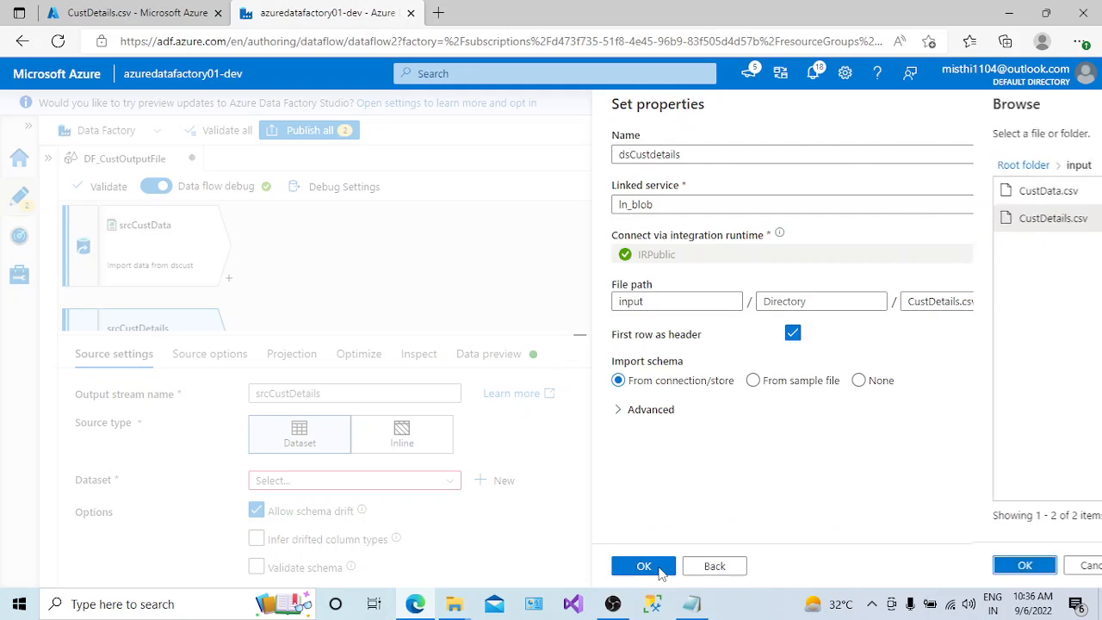
left_click(653, 567)
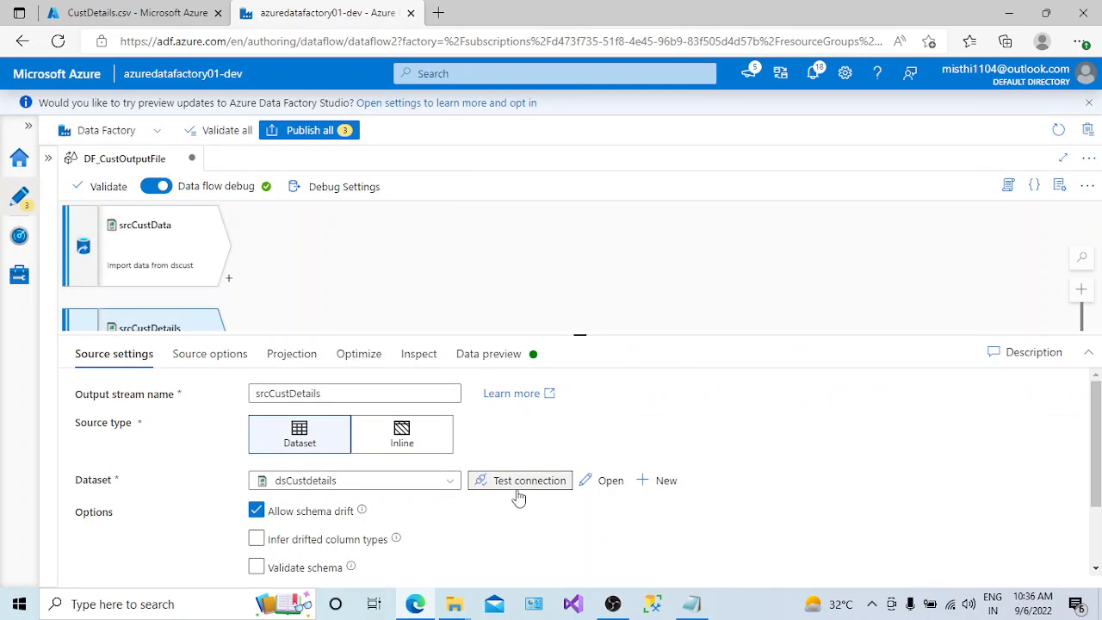
- Test the connection of the dsCustdetails dataset and review the remaining source settings of srcCustDetails
left_click(519, 487)
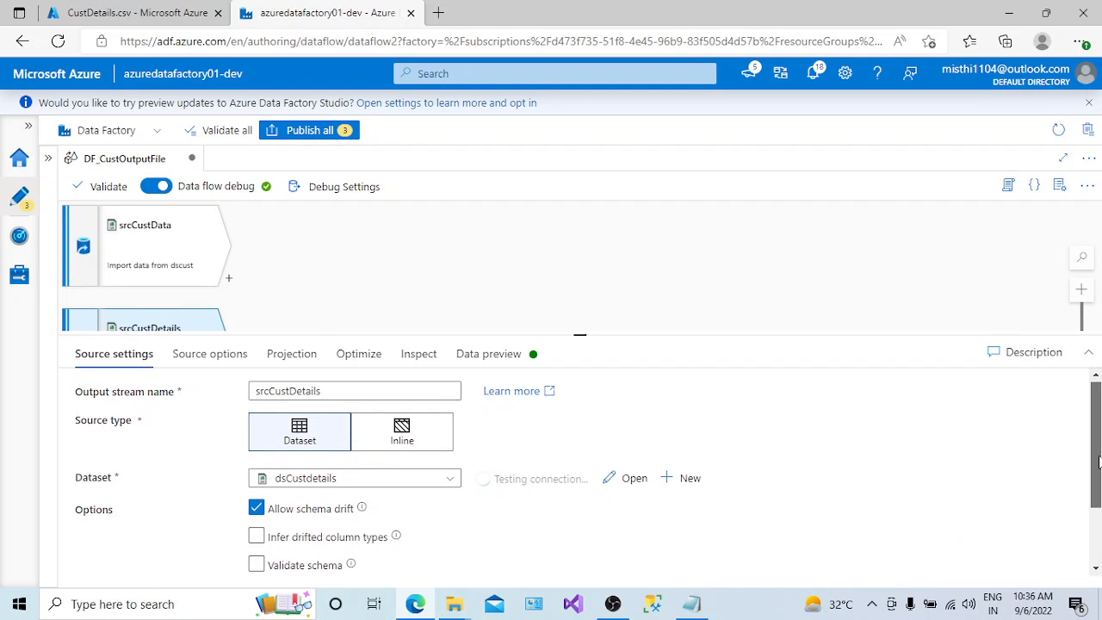
left_click_drag(1098, 458, 1098, 494)
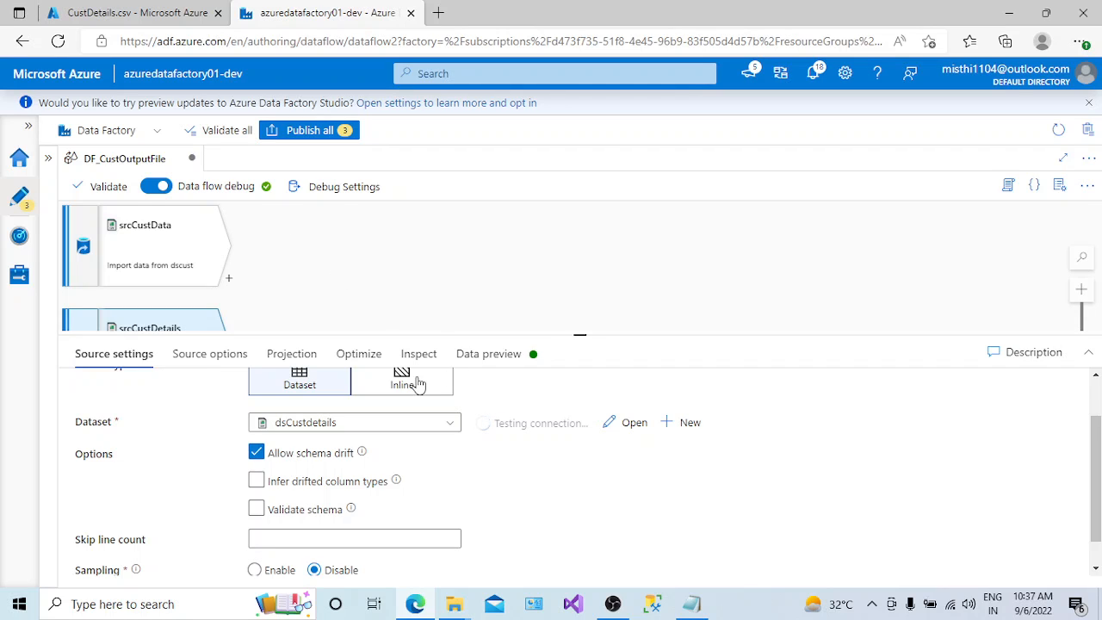
left_click(1095, 569)
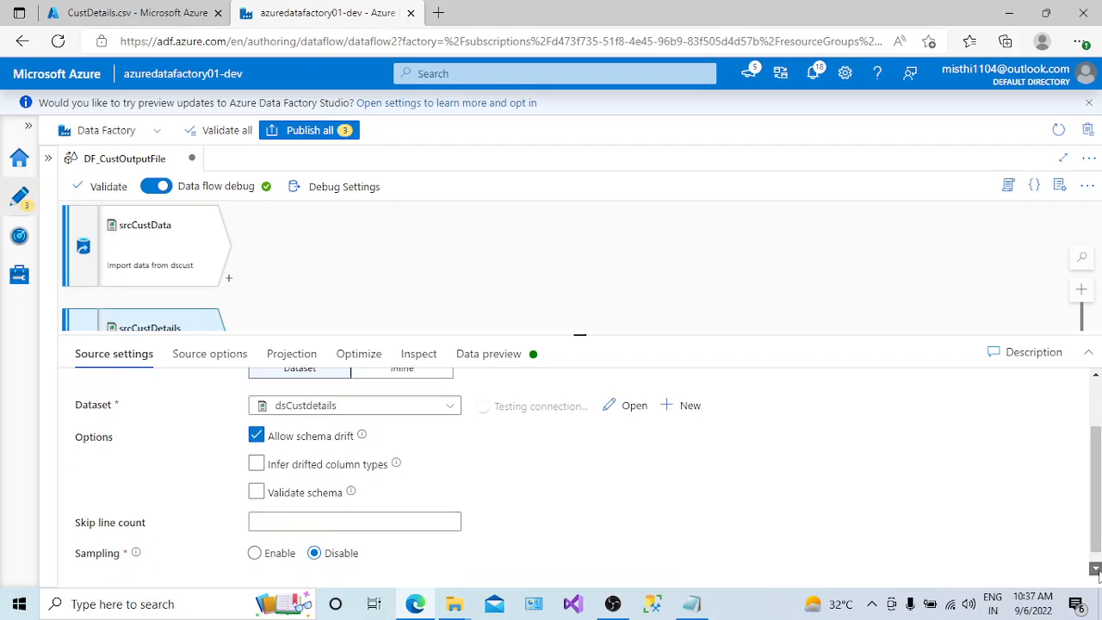
left_click(1094, 569)
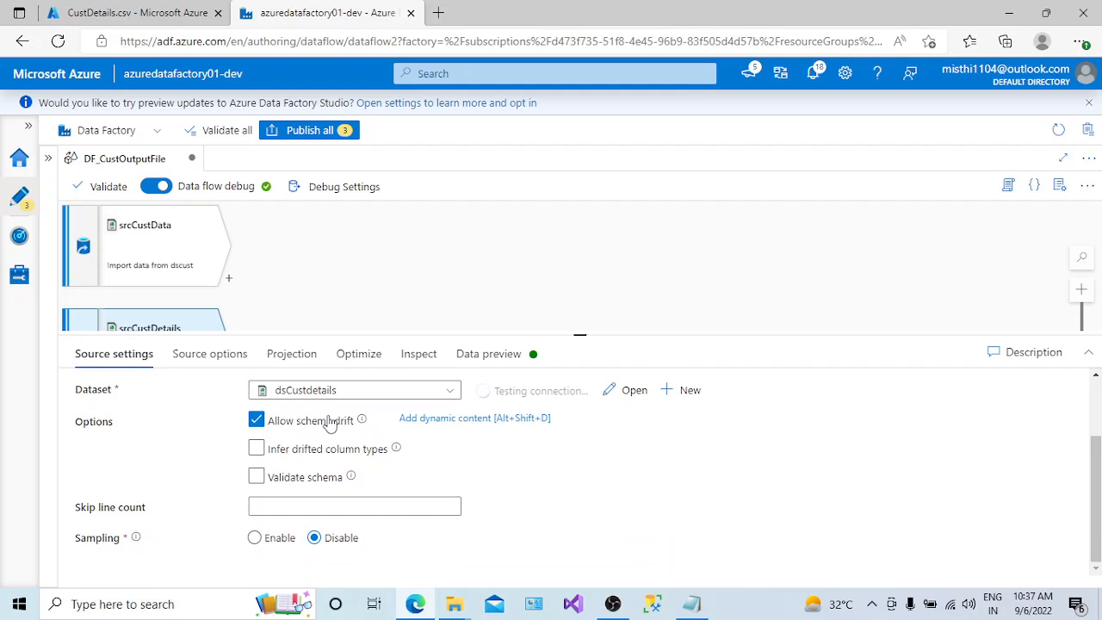
- Try to reset the schema in the projection of the srcCustDetails source
left_click(211, 364)
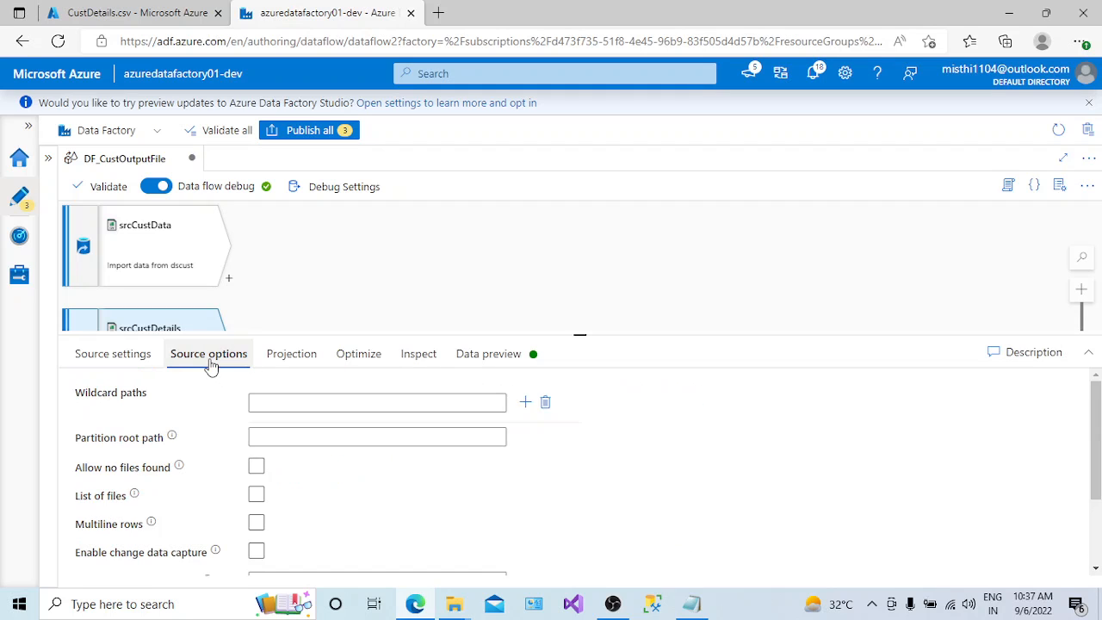
left_click(277, 354)
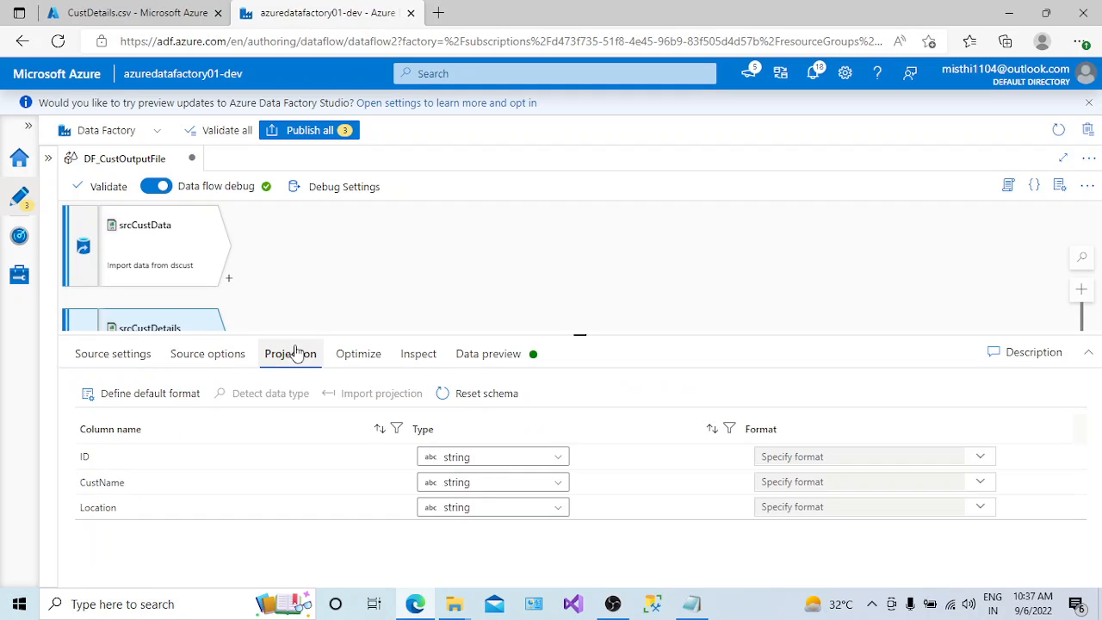
left_click(500, 402)
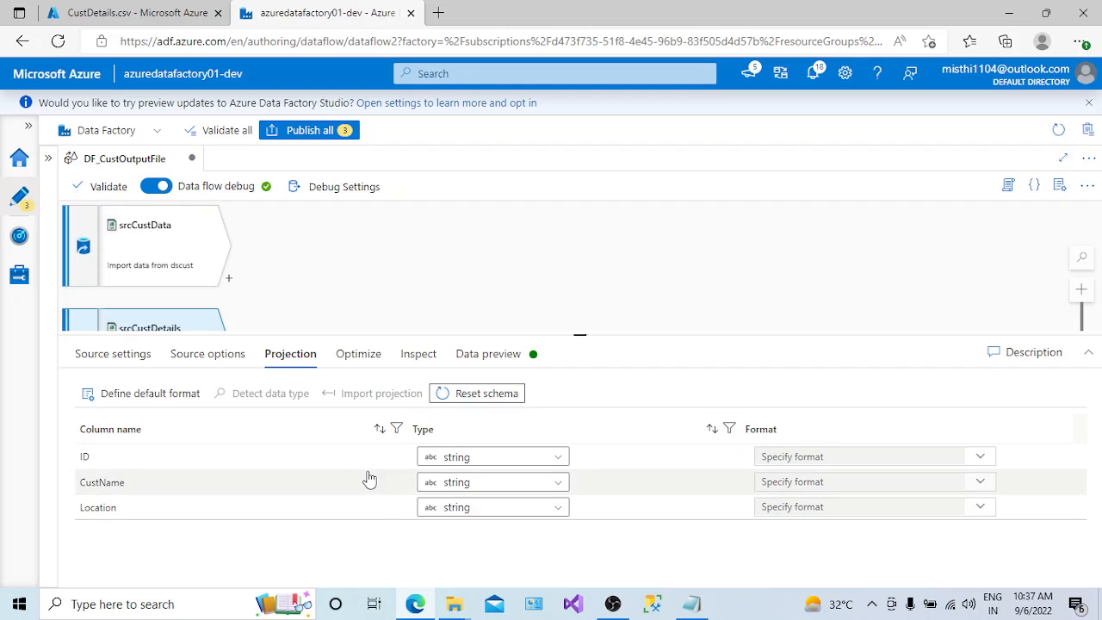
left_click(155, 360)
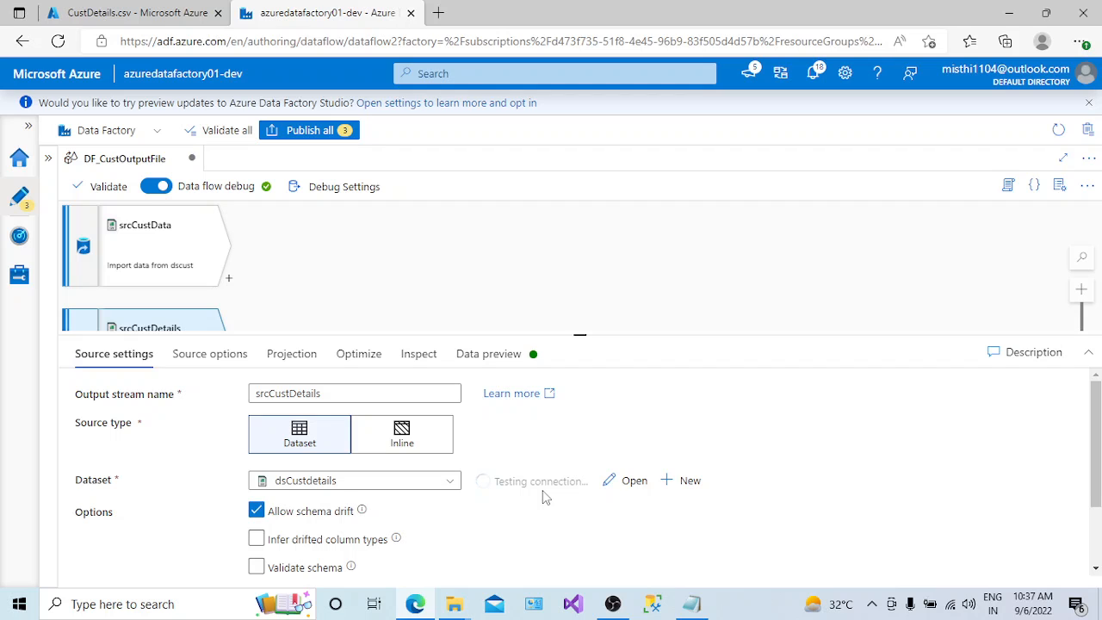
- Import the projection of the srcCustDetails source once its connection test is complete
left_click(305, 371)
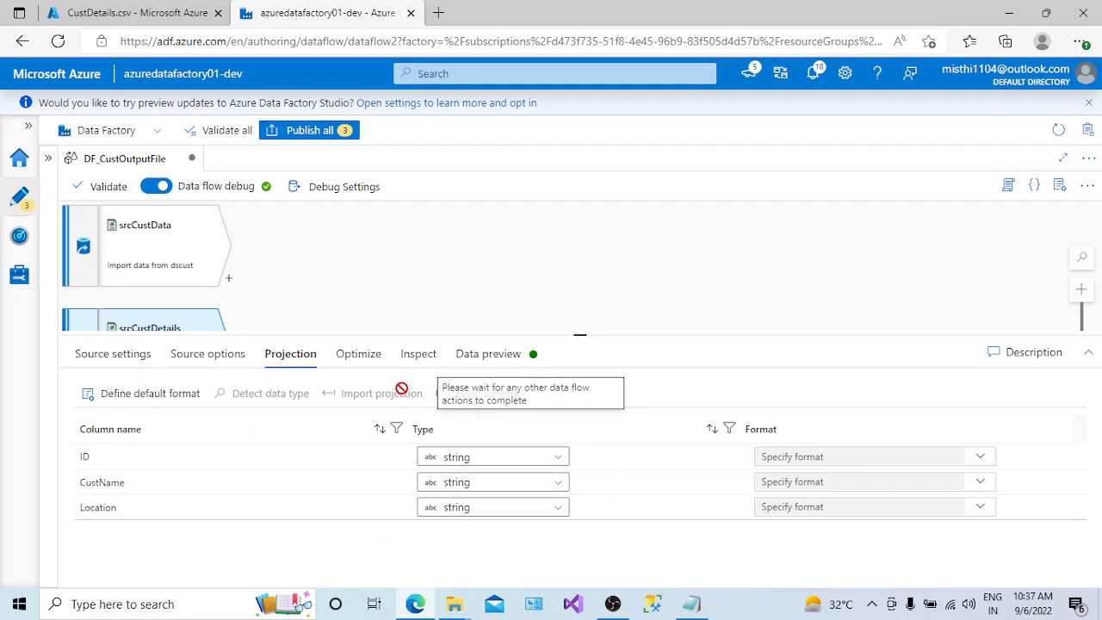
left_click(133, 362)
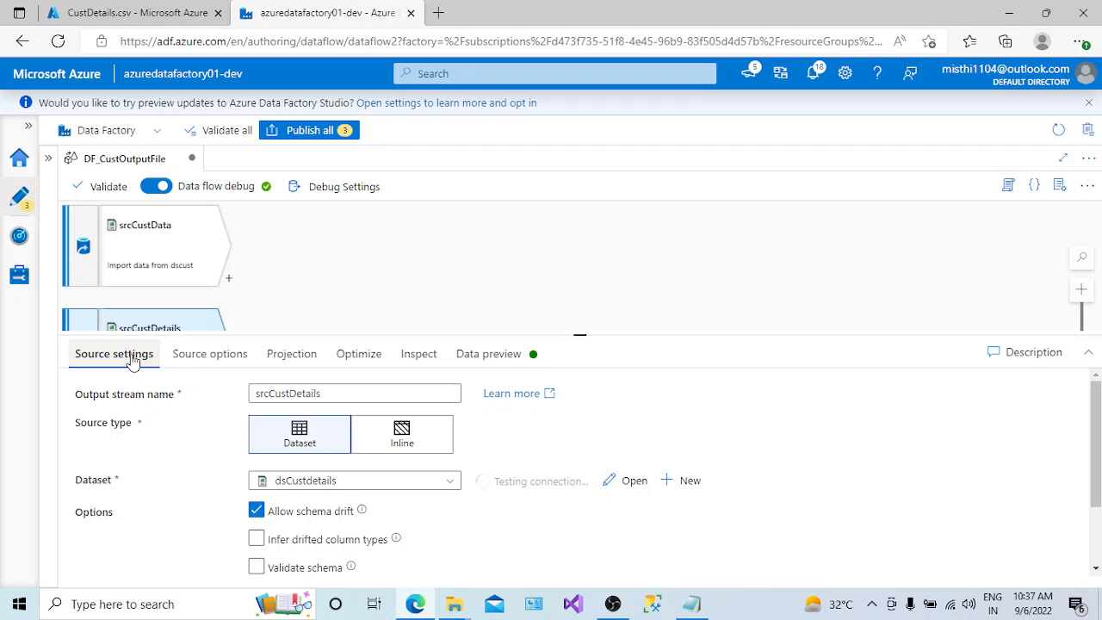
left_click(872, 609)
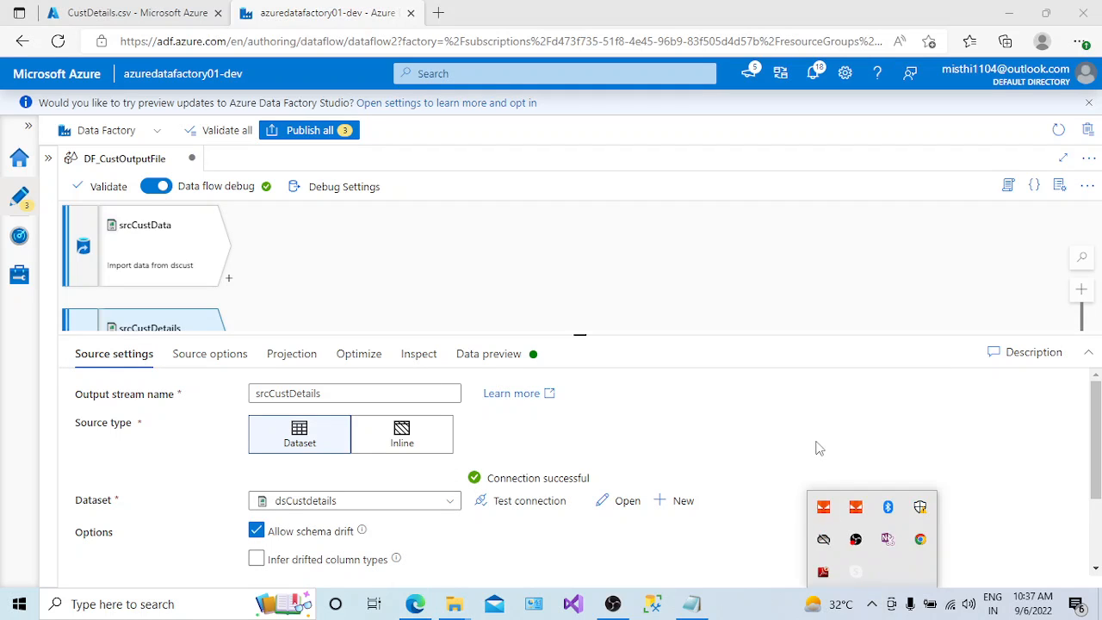
left_click(504, 465)
left_click(301, 356)
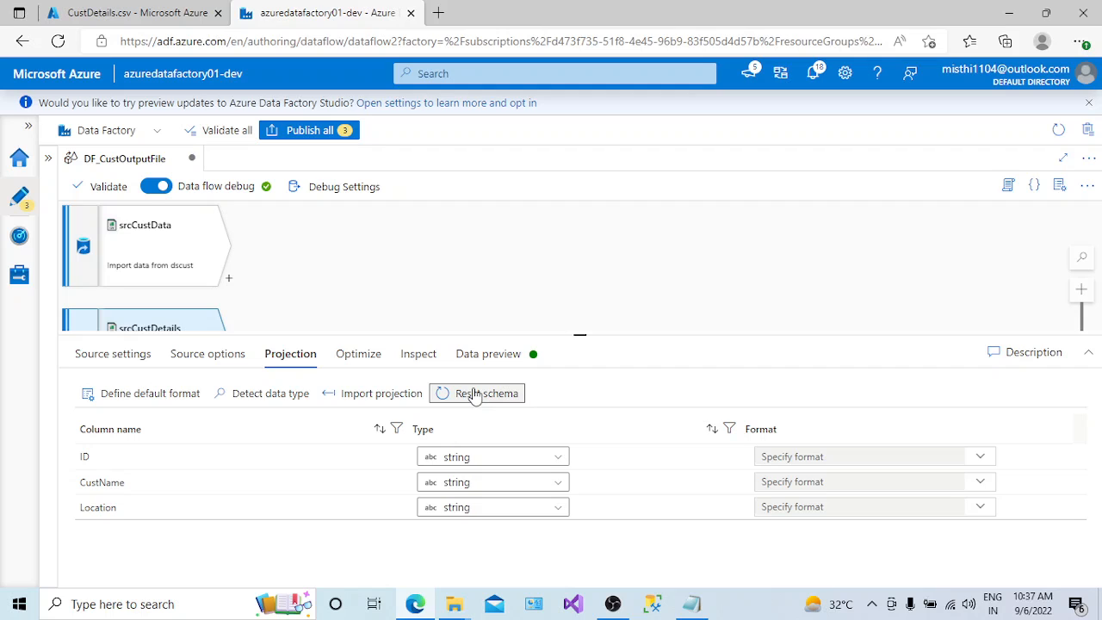
left_click(388, 393)
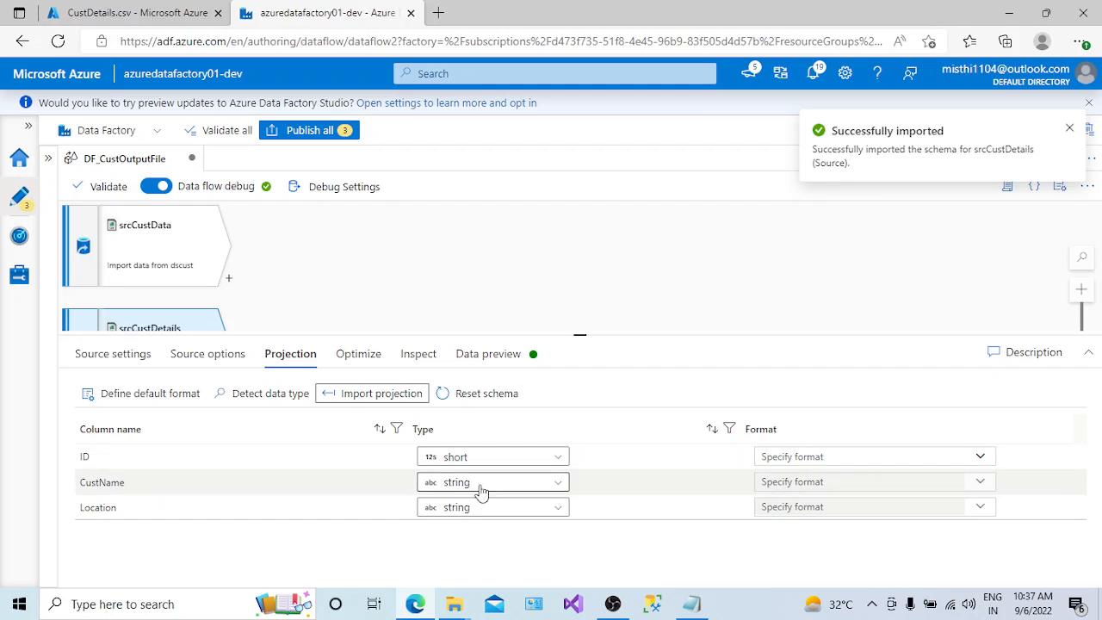
- Set the partition option of srcCustDetails to Single partition, and inspect its columns and data preview
left_click(366, 355)
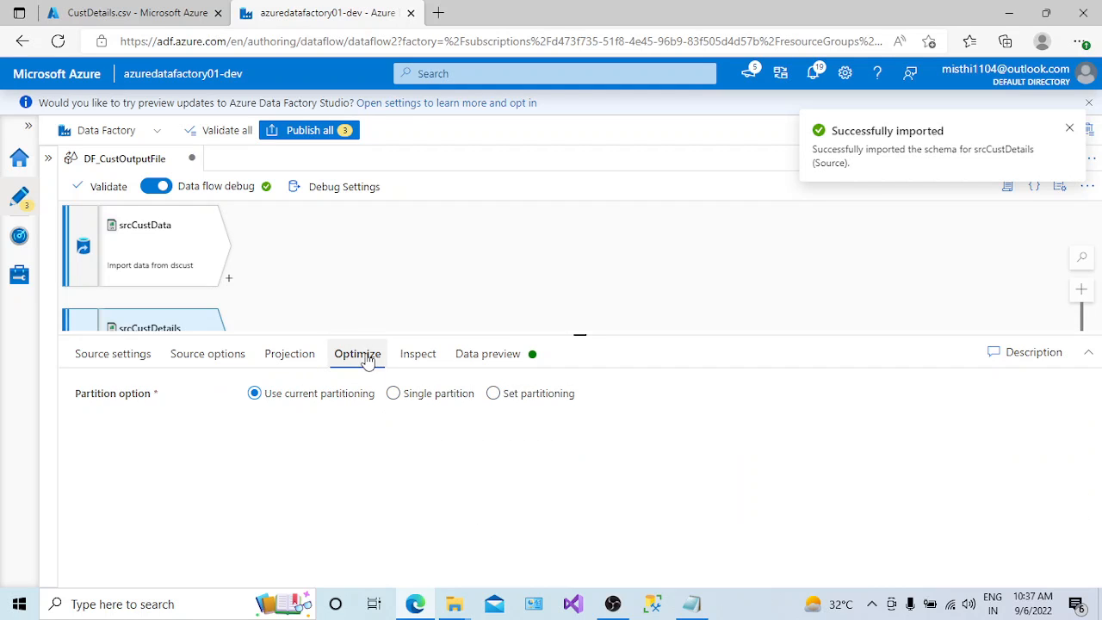
left_click(393, 393)
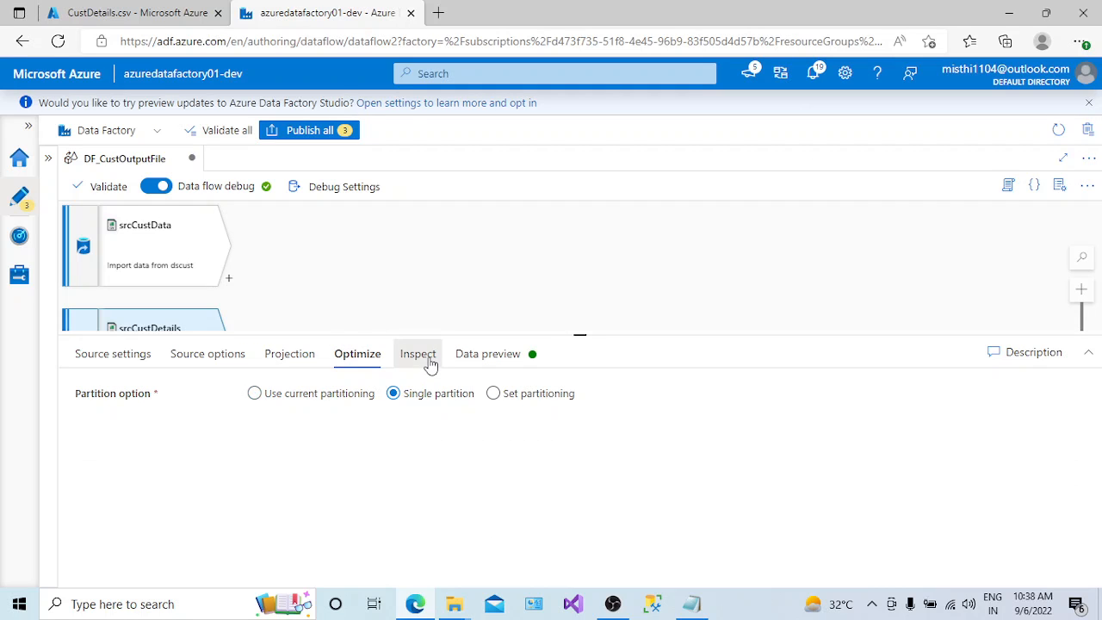
left_click(430, 363)
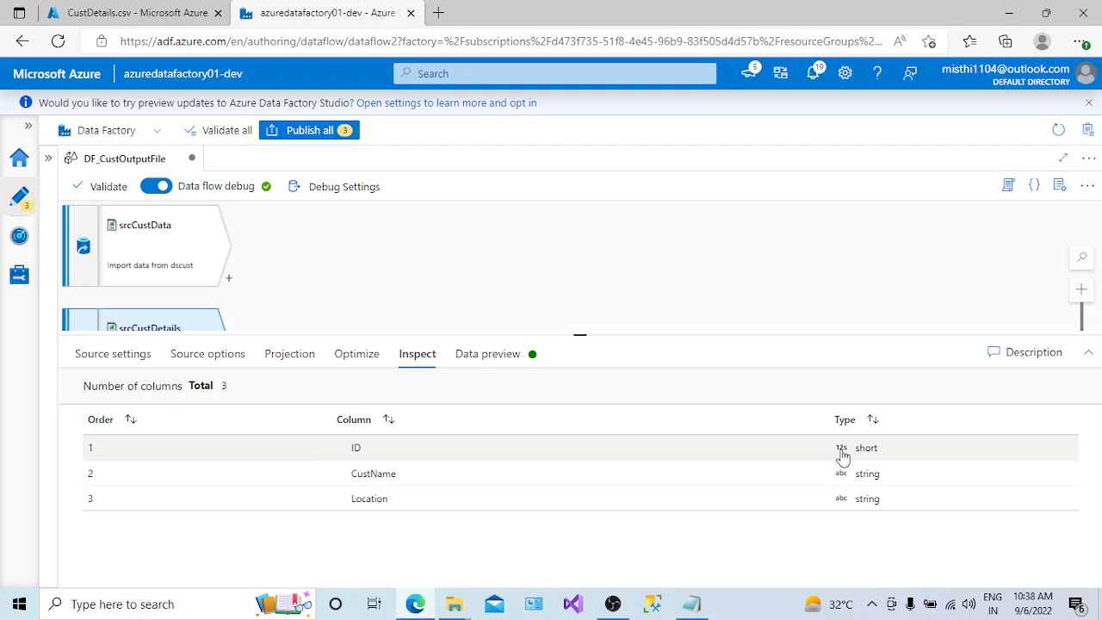
left_click(505, 358)
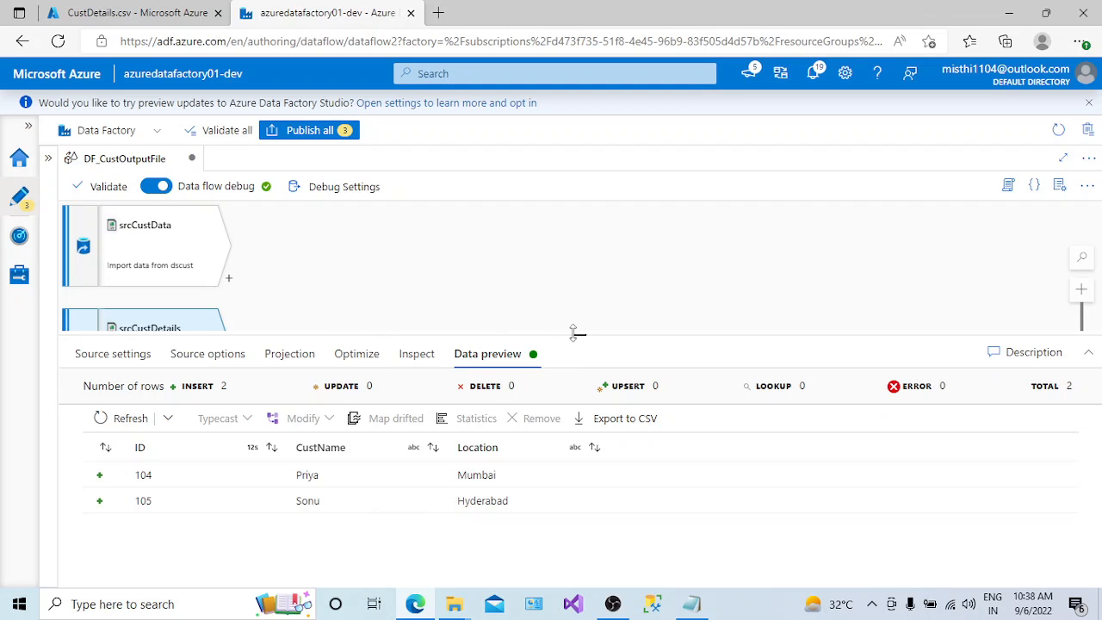
- Enlarge the data flow canvas and examine the transformations that can be added after srcCustData
left_click_drag(574, 333, 577, 446)
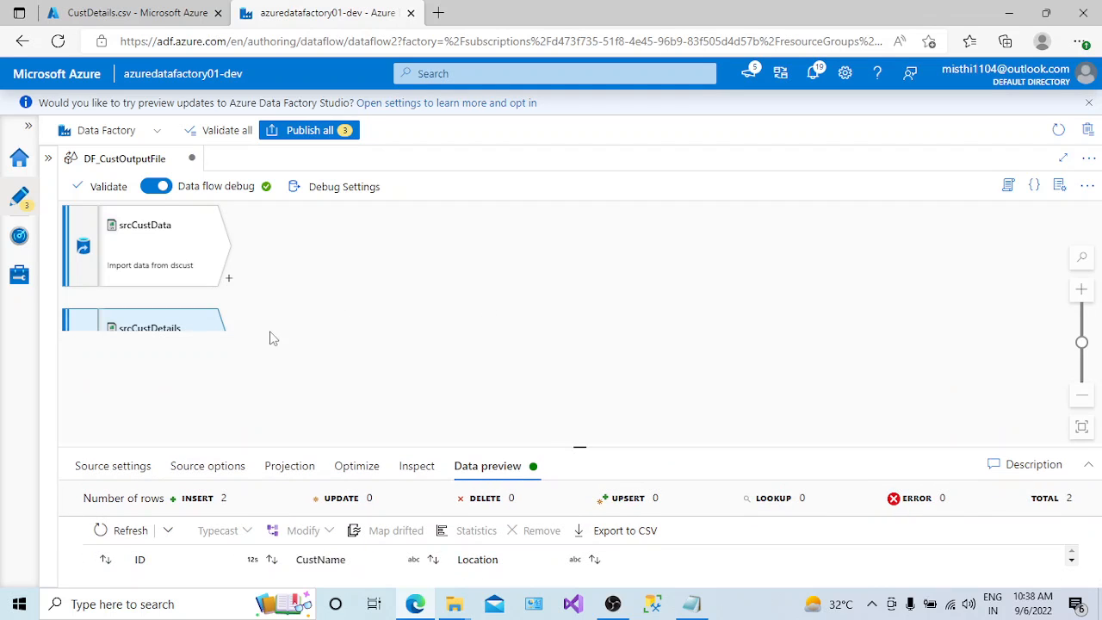
left_click(462, 312)
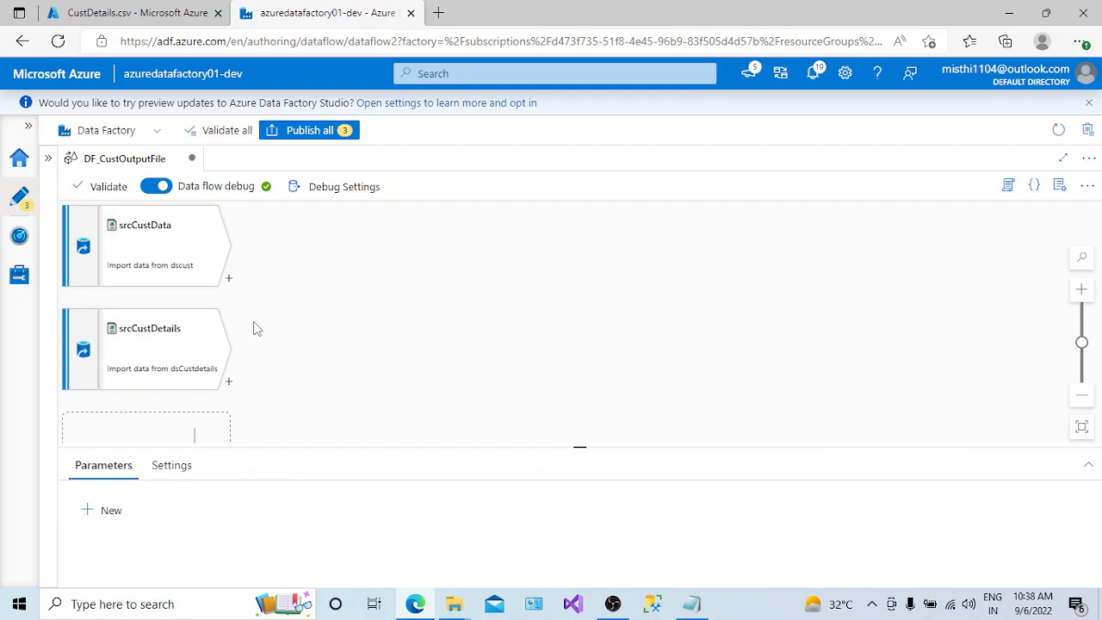
left_click(229, 280)
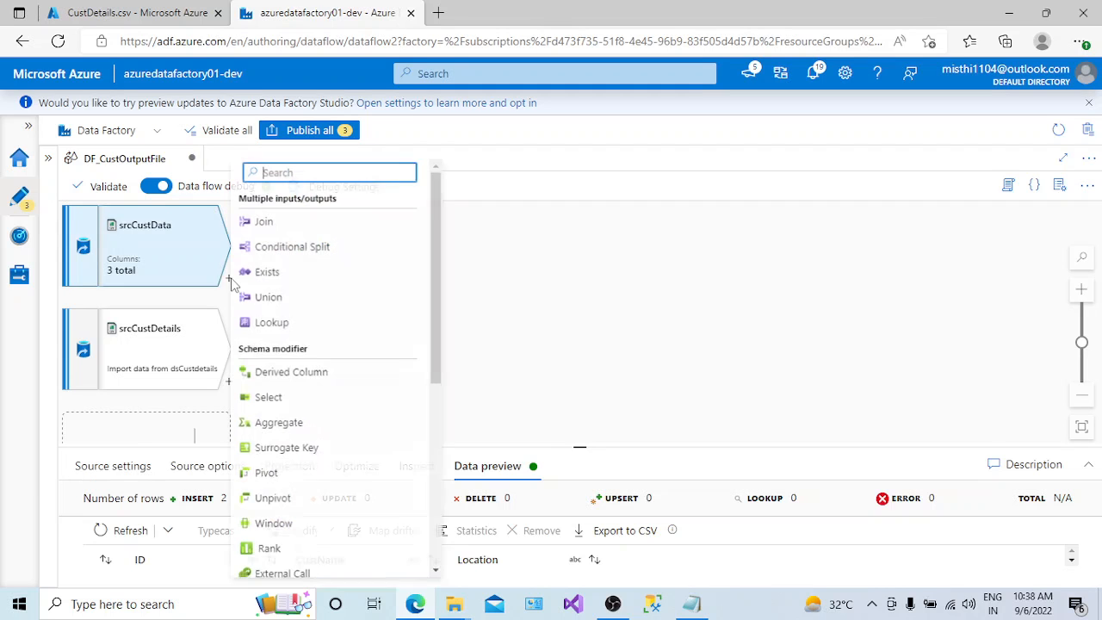
left_click_drag(439, 224, 443, 200)
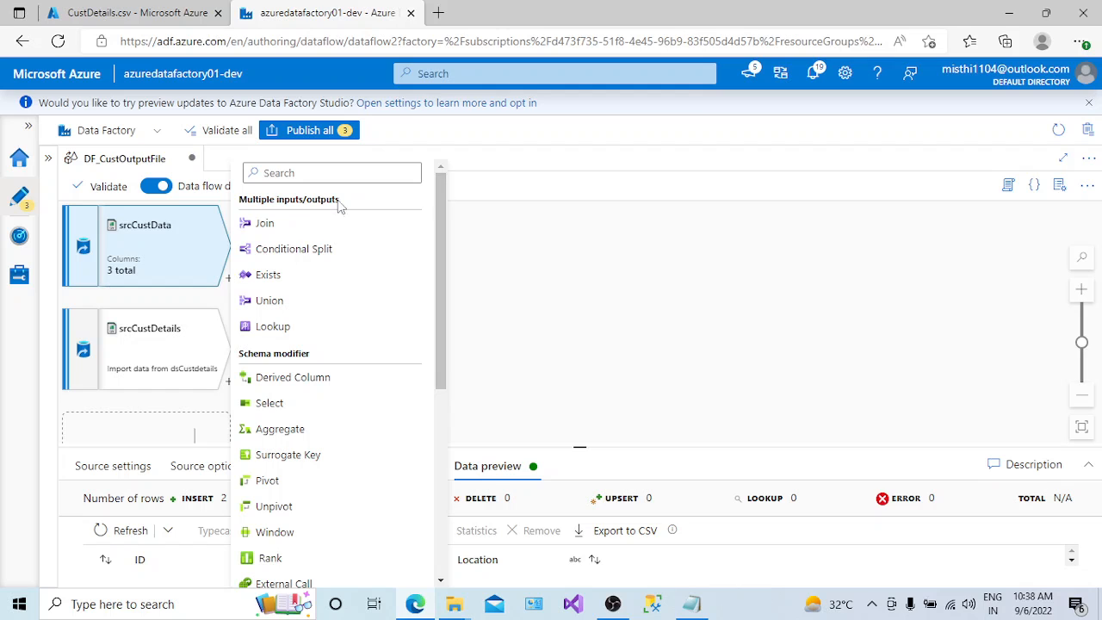
left_click_drag(265, 200, 353, 211)
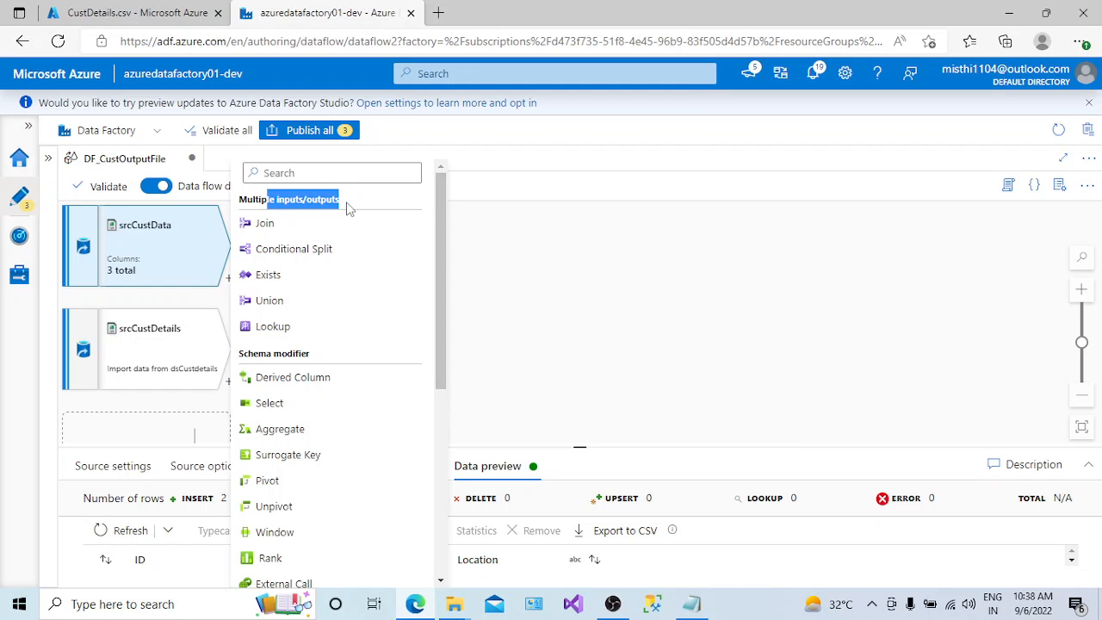
left_click_drag(440, 248, 433, 203)
scroll(364, 293, "down", 3)
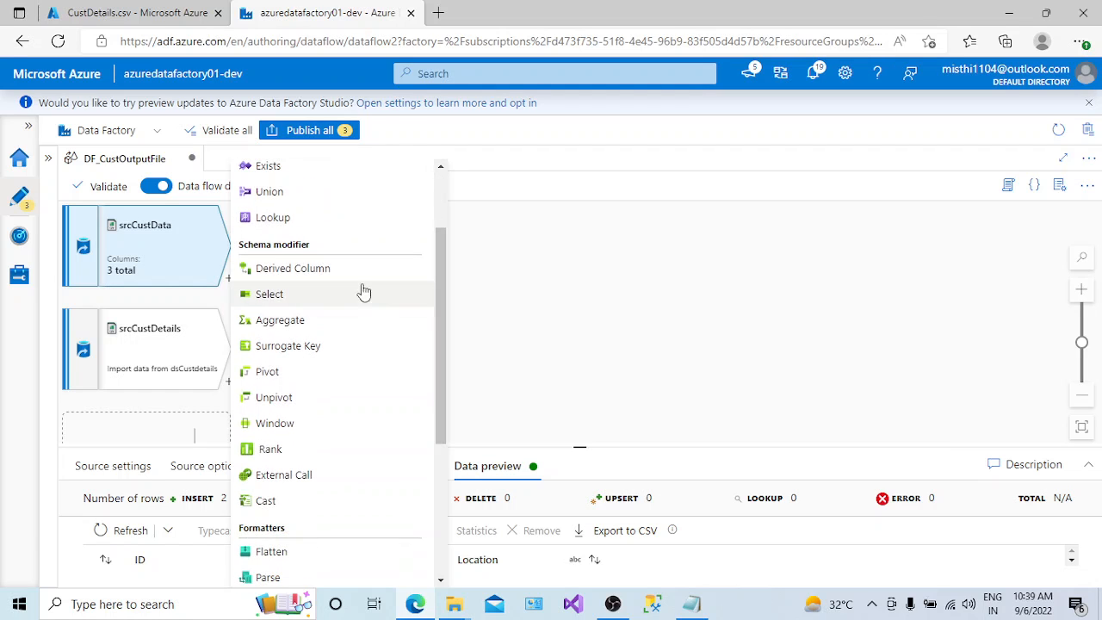
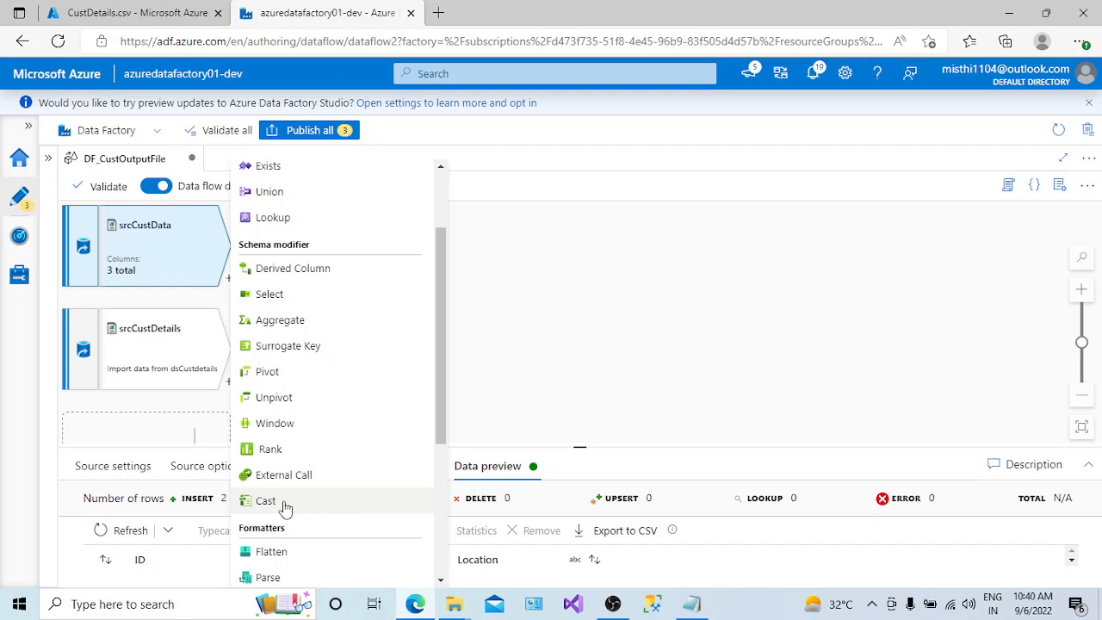
- Review the available transformations and add a Union transformation after srcCustData
left_click_drag(438, 419, 440, 442)
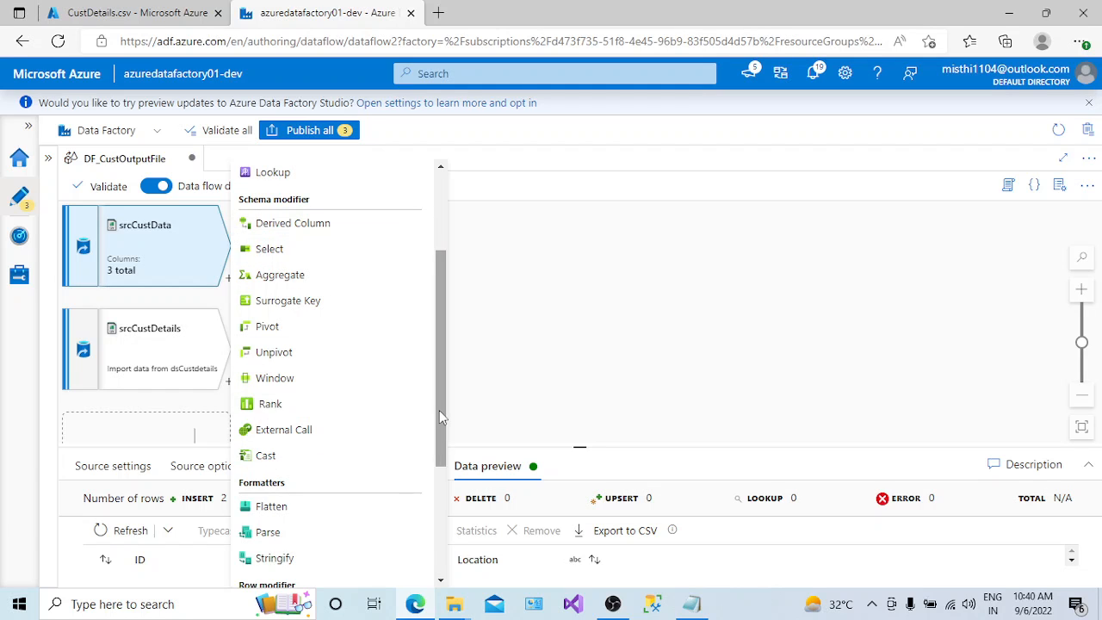
scroll(439, 410, "down", 2)
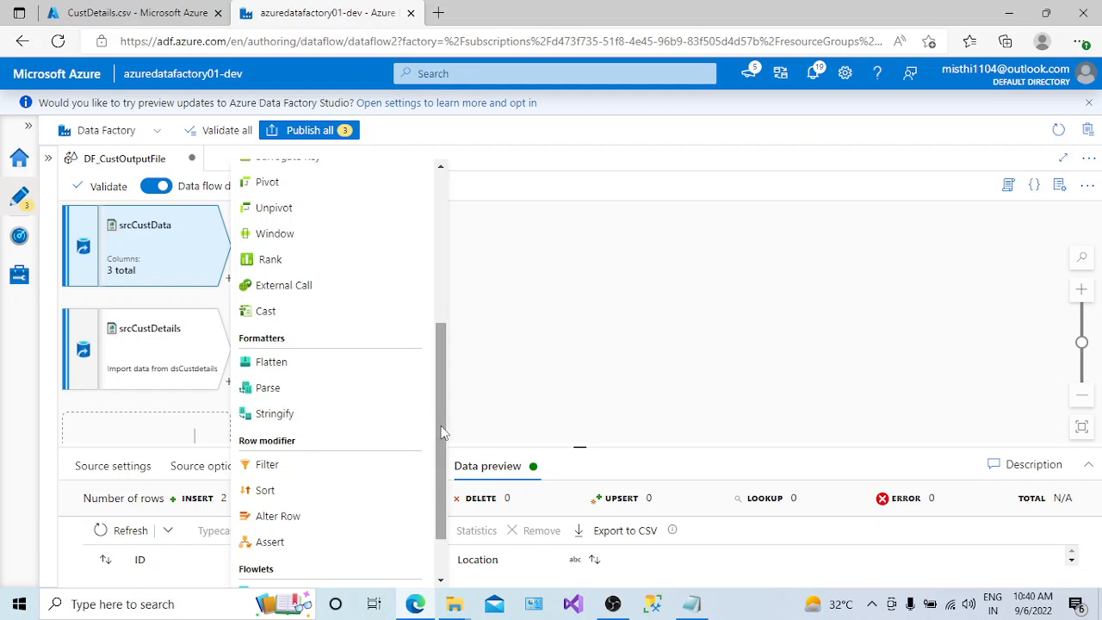
scroll(436, 472, "down", 2)
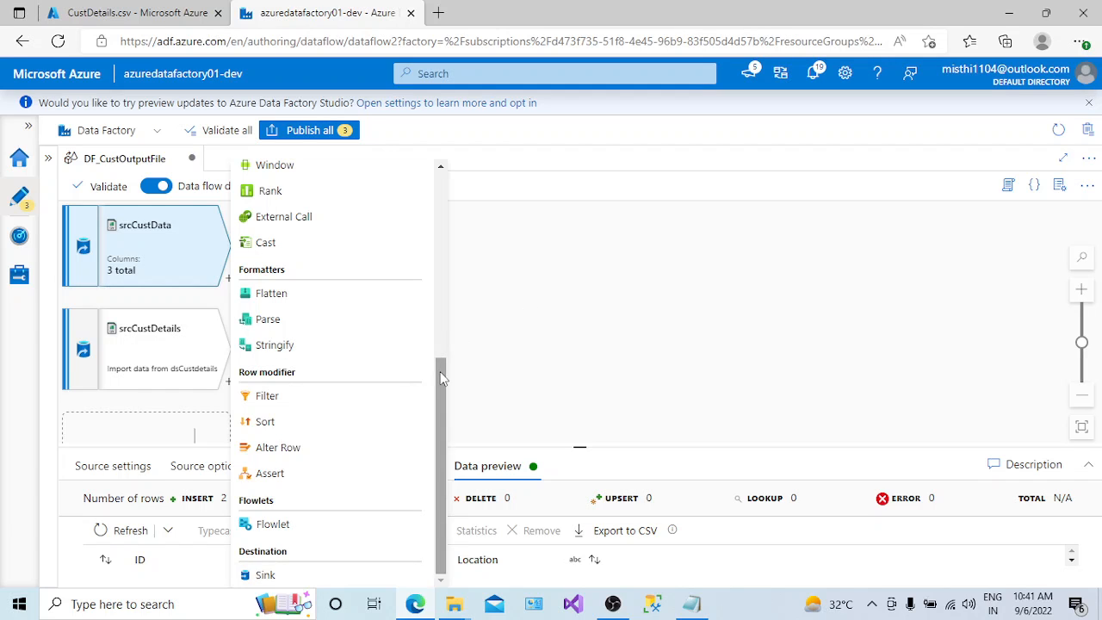
left_click_drag(439, 379, 435, 181)
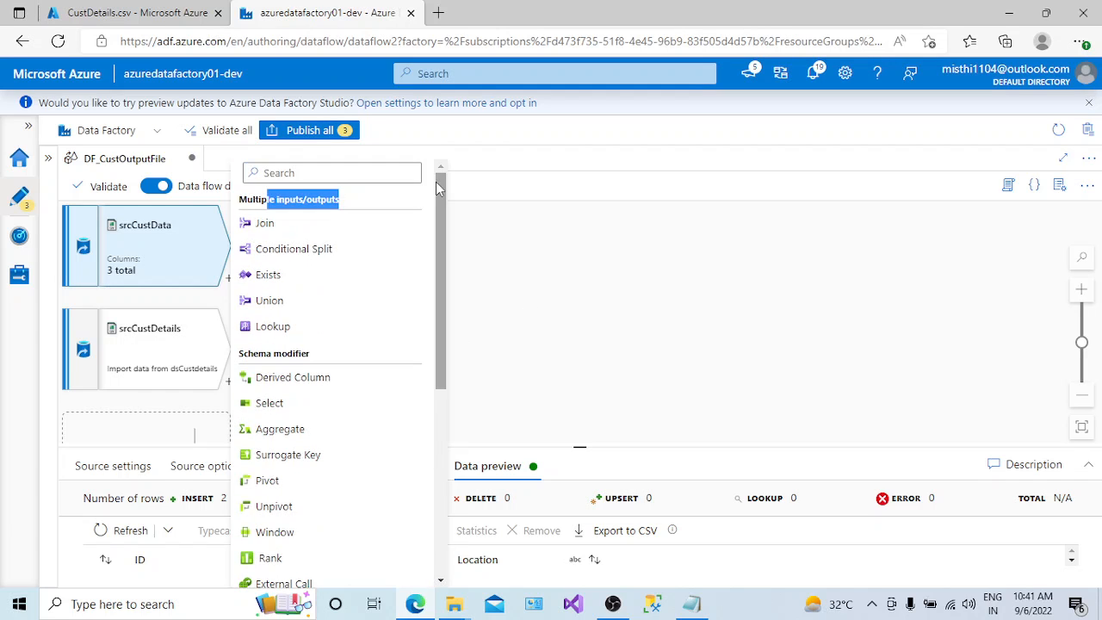
left_click(272, 301)
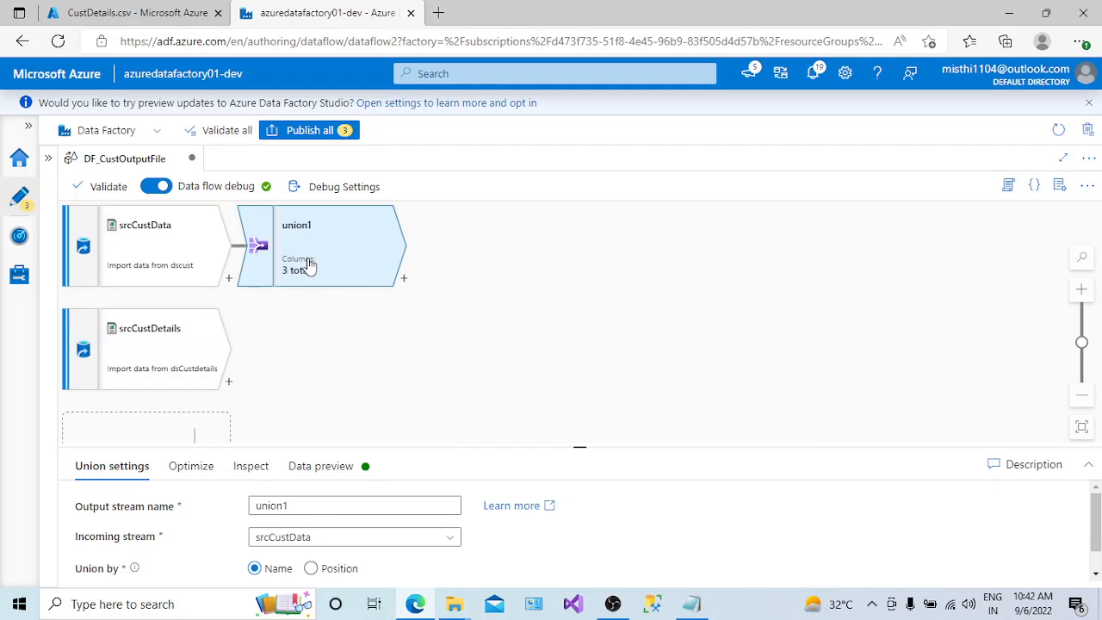
- Name the union's output stream UnionAllCust and union srcCustData with srcCustDetails
left_click_drag(580, 446, 579, 398)
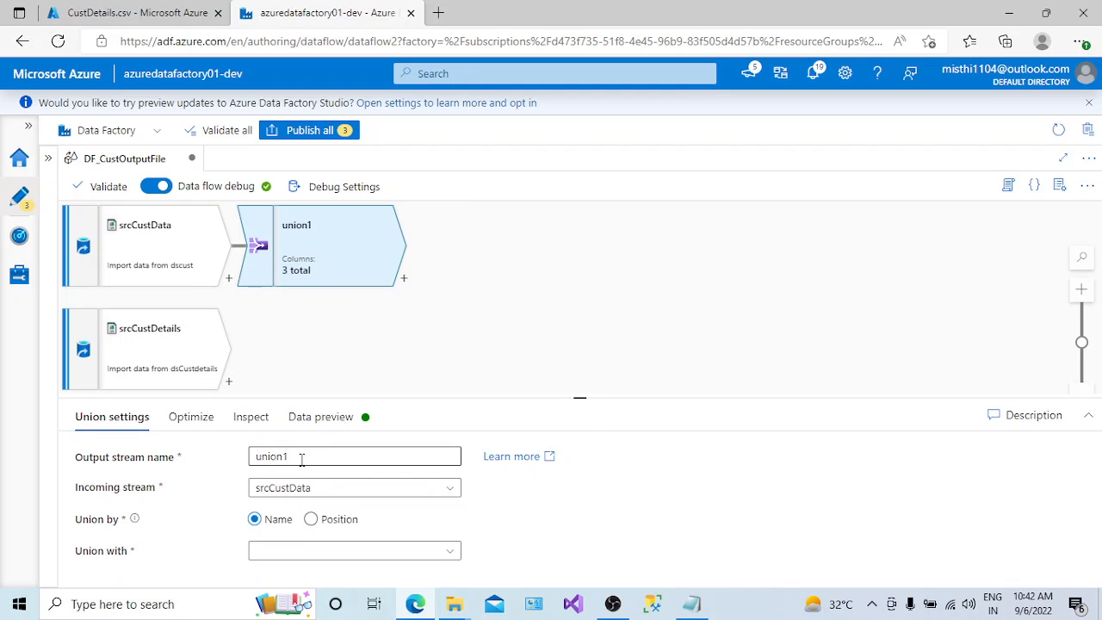
left_click_drag(295, 456, 243, 465)
type("U")
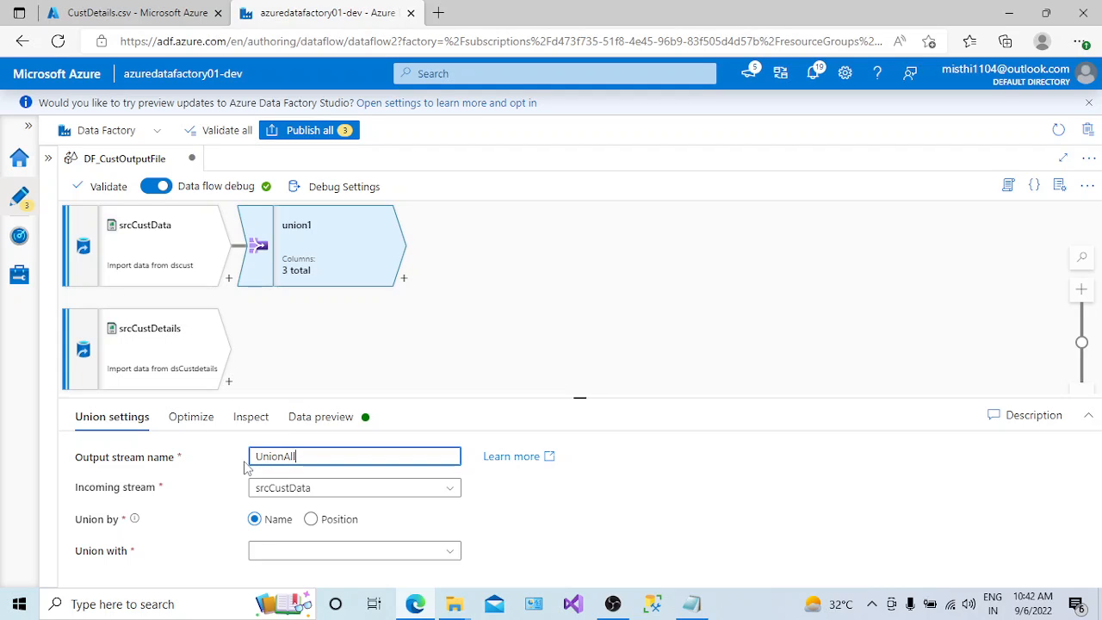
type("nionAllCust")
left_click_drag(582, 398, 569, 359)
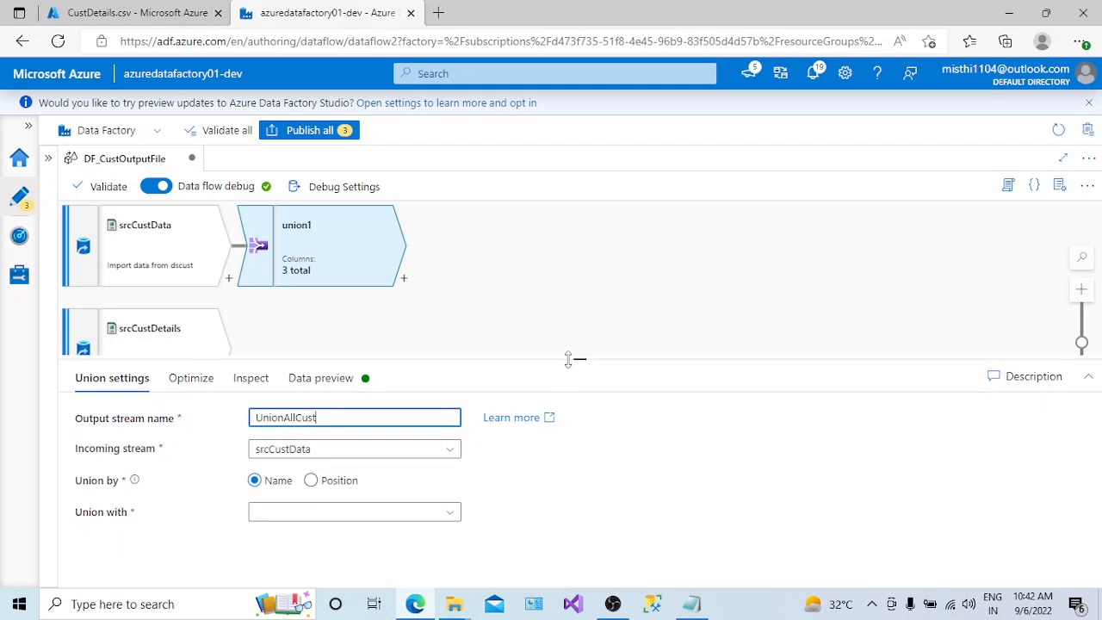
left_click(448, 515)
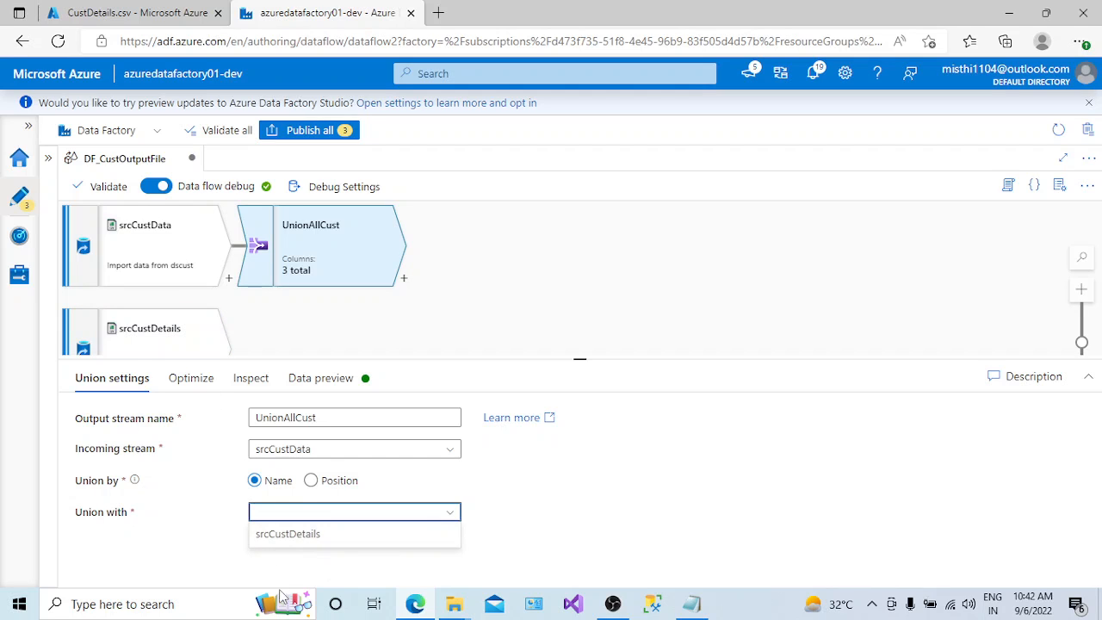
left_click(313, 537)
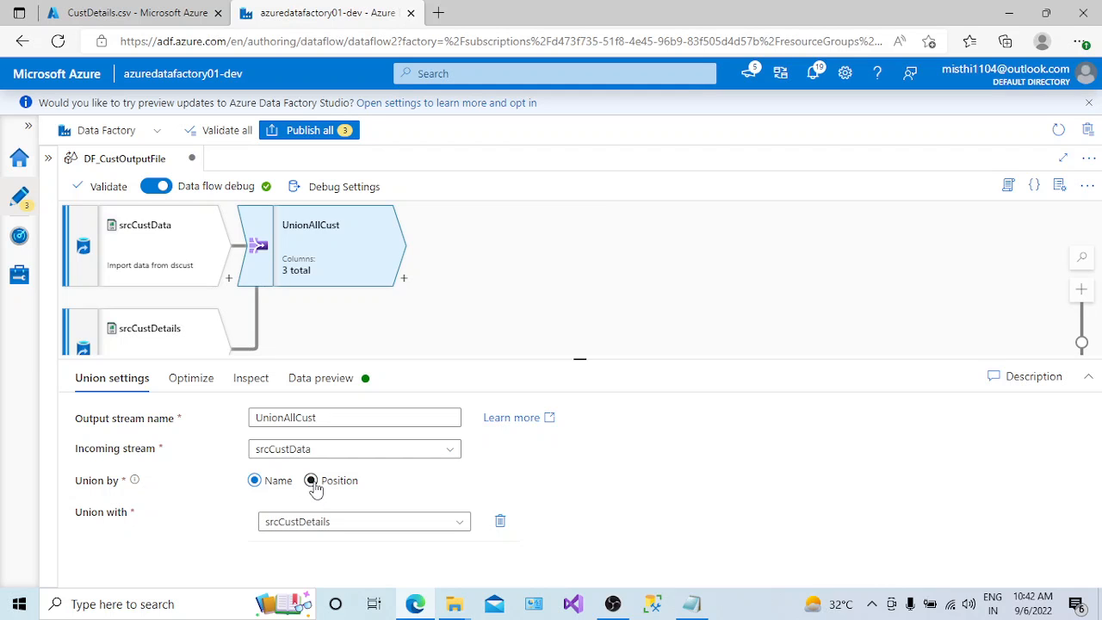
- Examine the ID and CustName column headers of CustDetails.csv in the input container, and return to the data flow
left_click(122, 11)
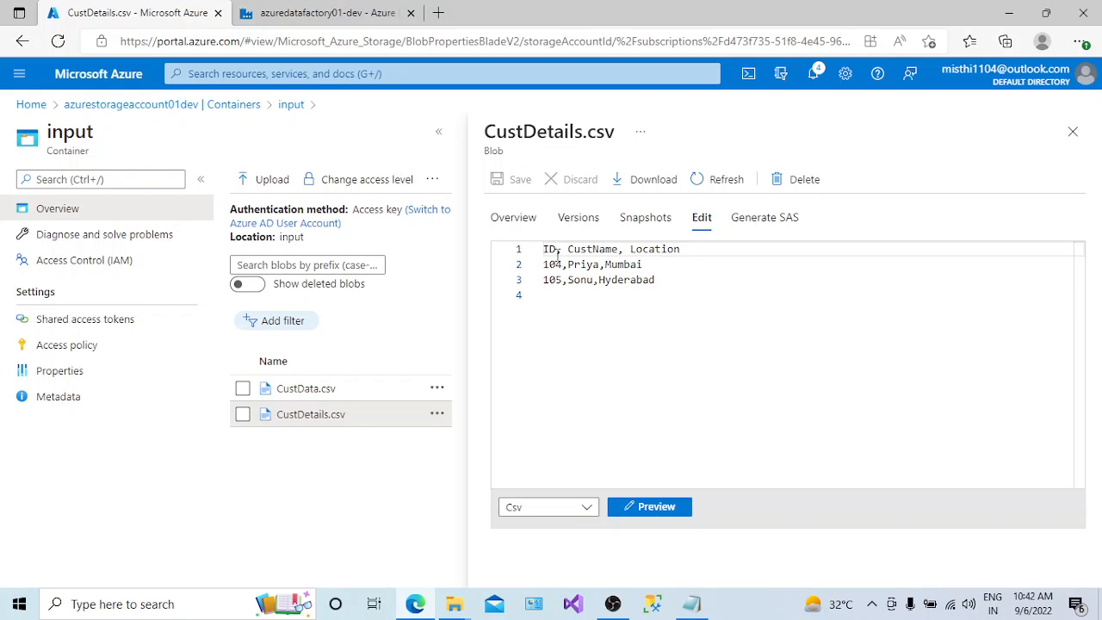
double_click(555, 251)
double_click(592, 250)
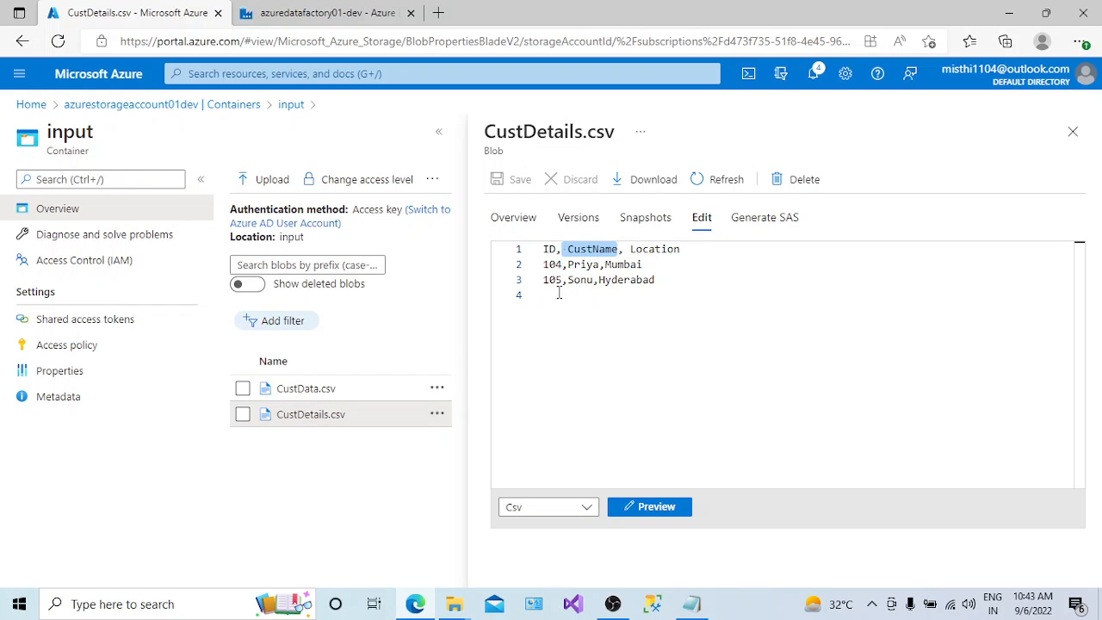
double_click(606, 249)
left_click(342, 12)
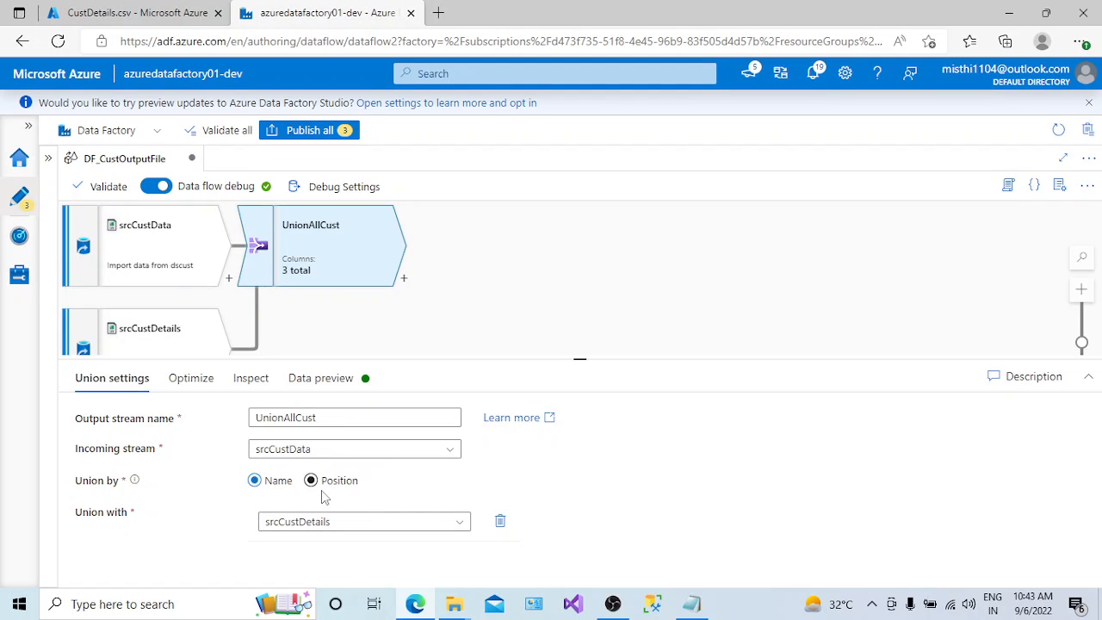
- Try Union by Position for UnionAllCust, look at CustDetails.csv again, and return the option to Name
left_click(314, 483)
left_click(138, 12)
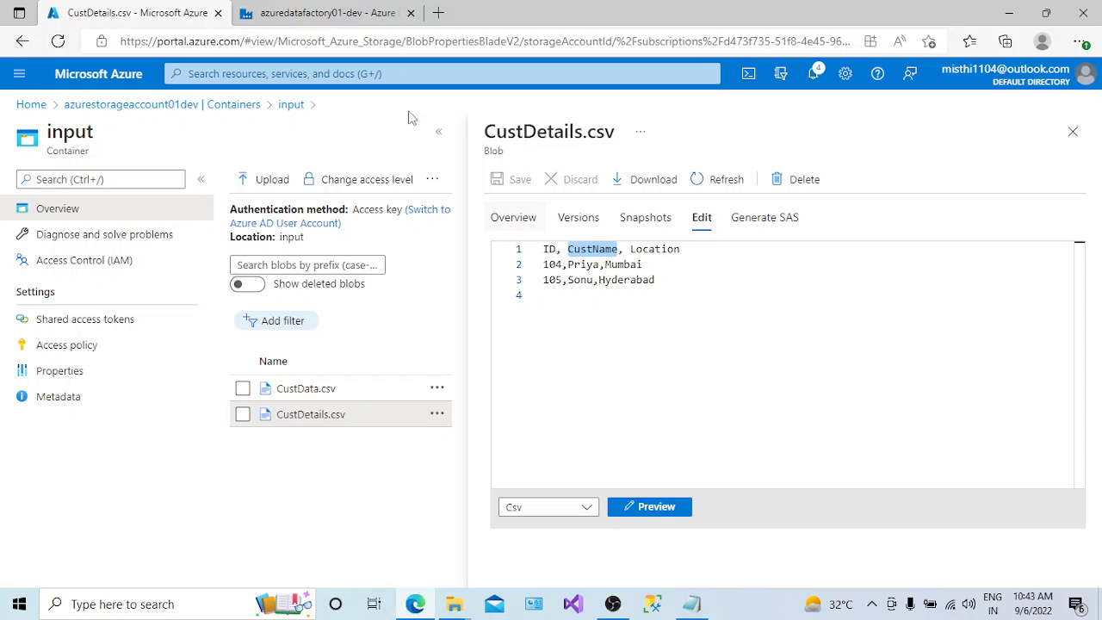
left_click(349, 17)
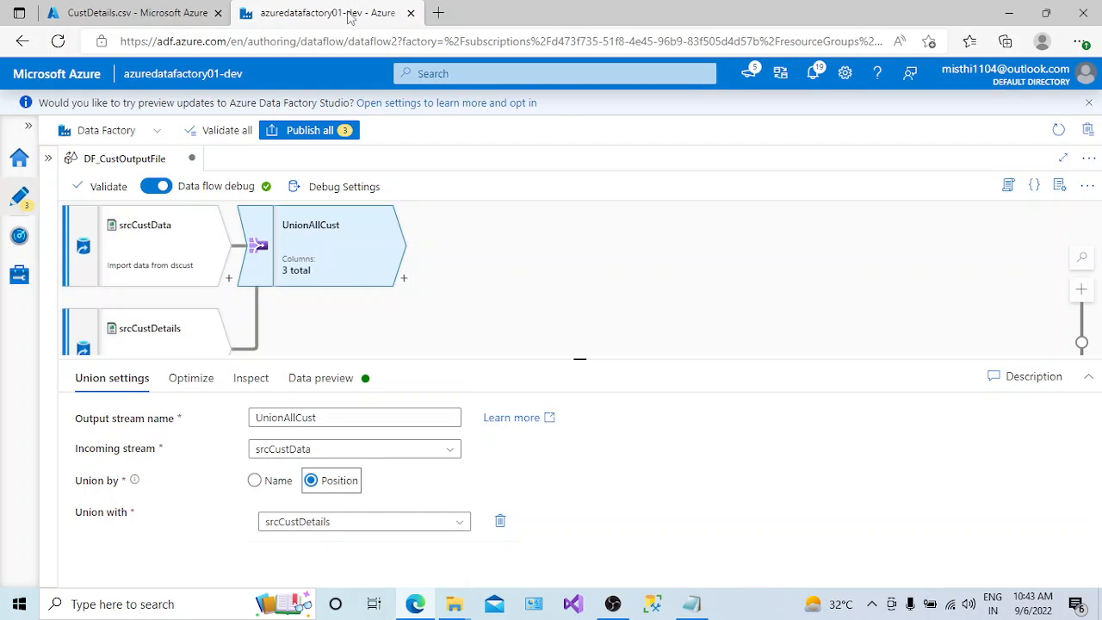
left_click(255, 479)
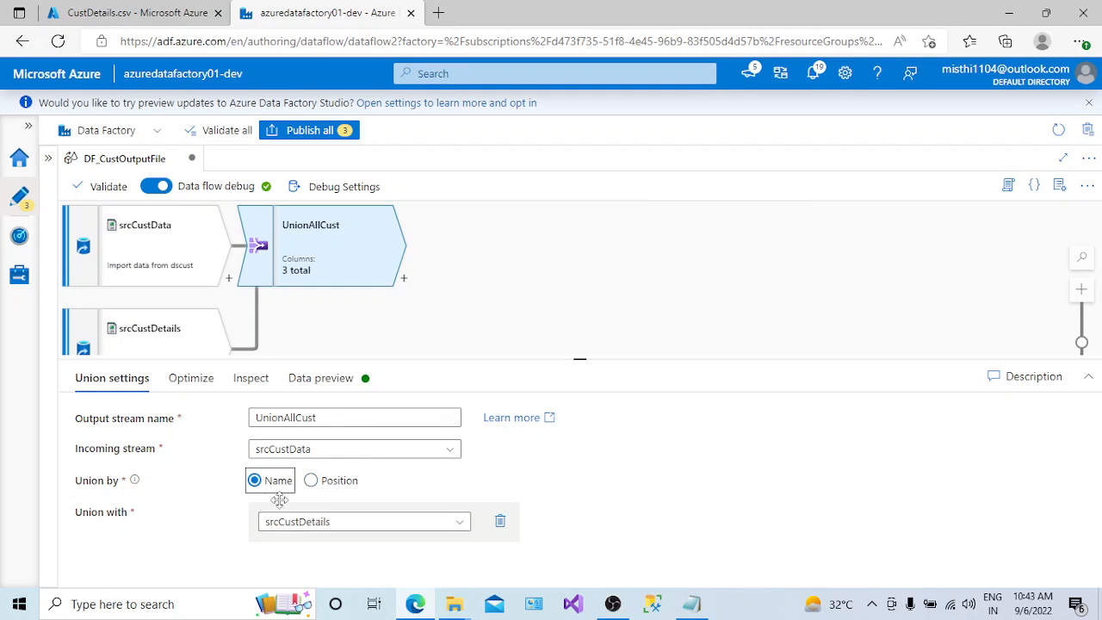
- Set the partition option of UnionAllCust to Single partition, inspect its columns, and refresh and review its data preview
left_click(187, 387)
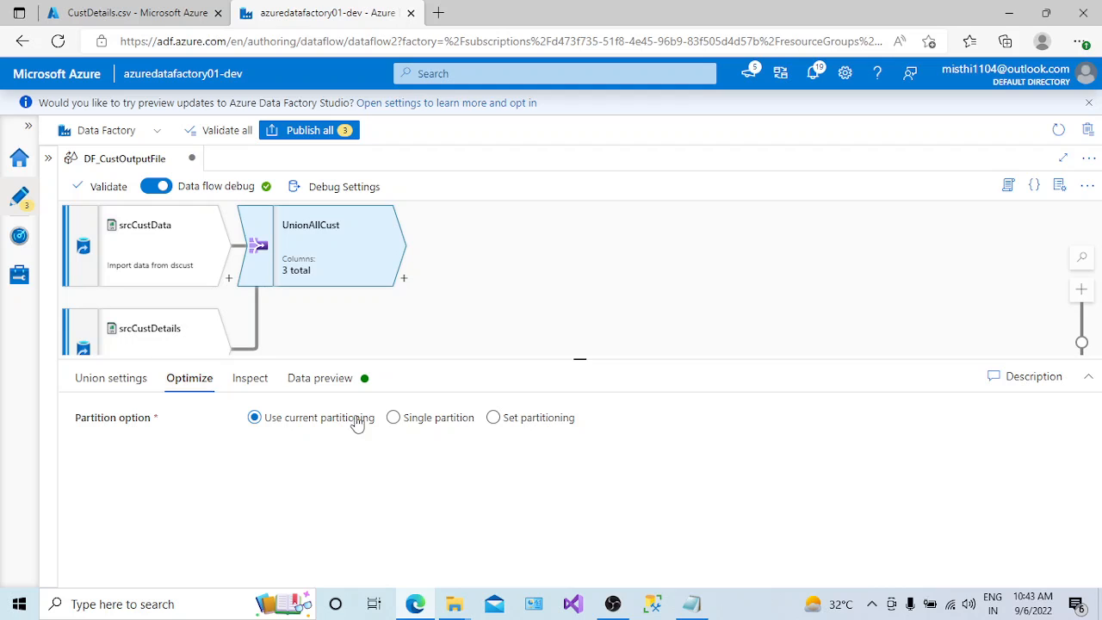
left_click(250, 379)
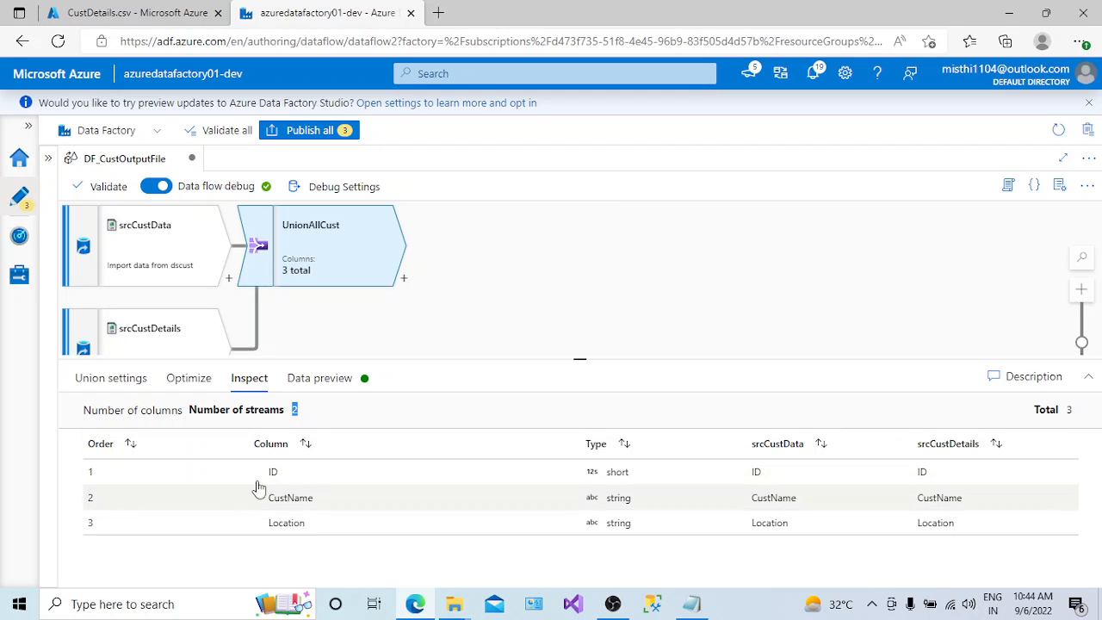
left_click(320, 378)
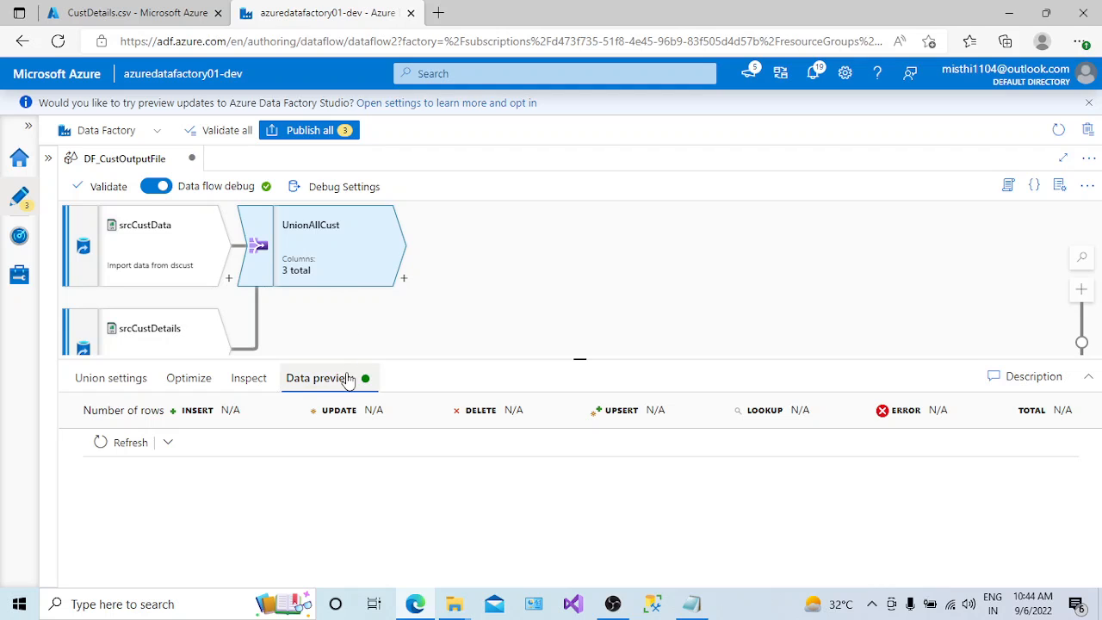
left_click(100, 441)
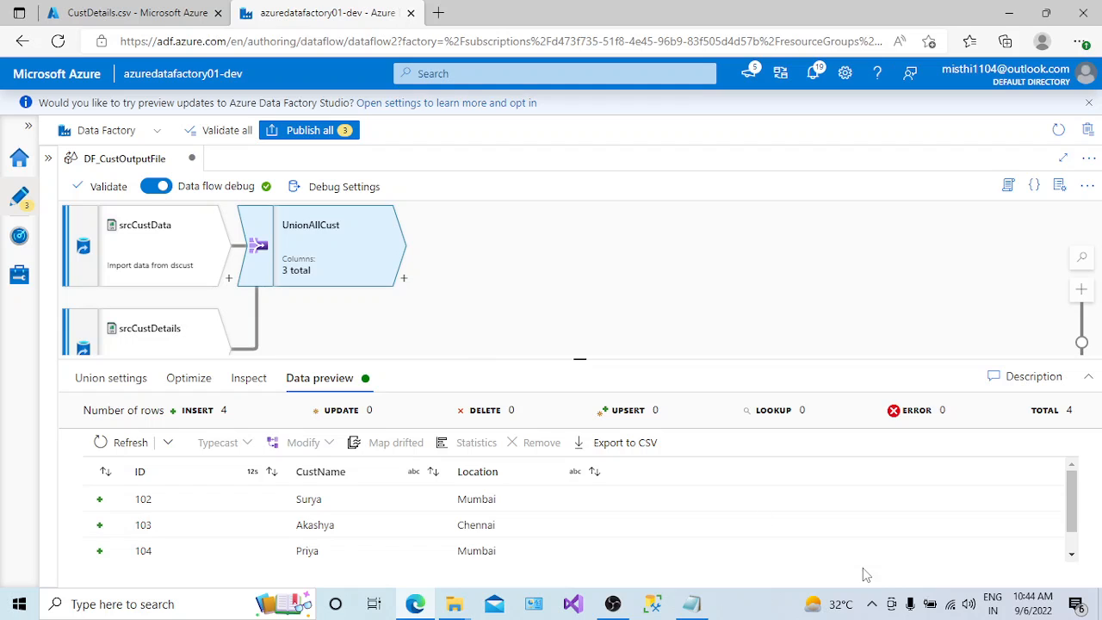
scroll(1075, 521, "down", 1)
scroll(1086, 540, "up", 1)
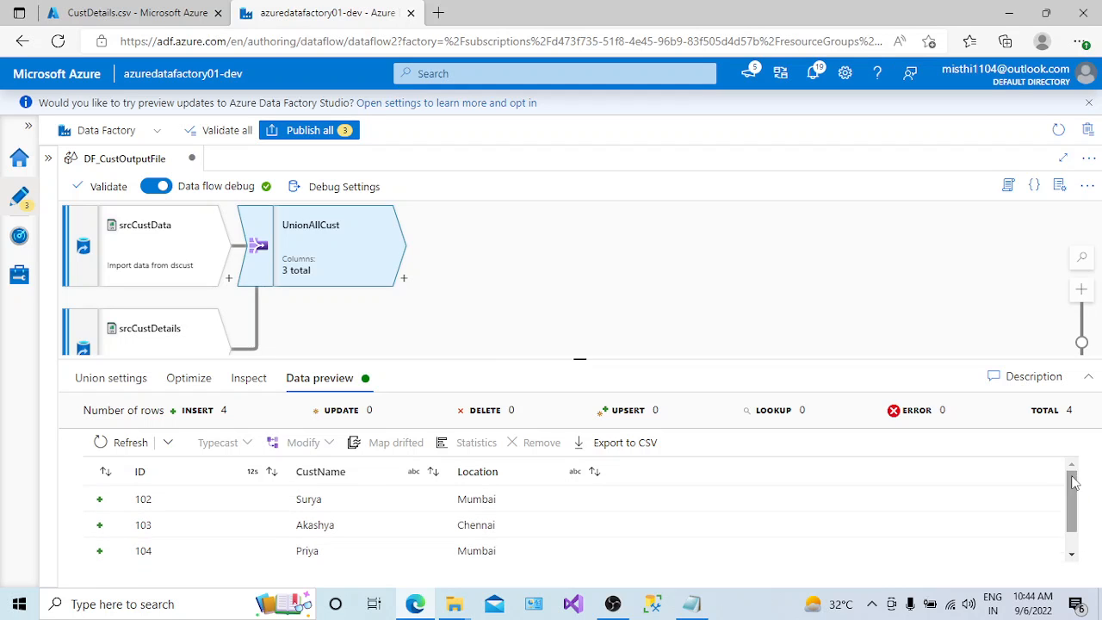
scroll(1074, 513, "down", 1)
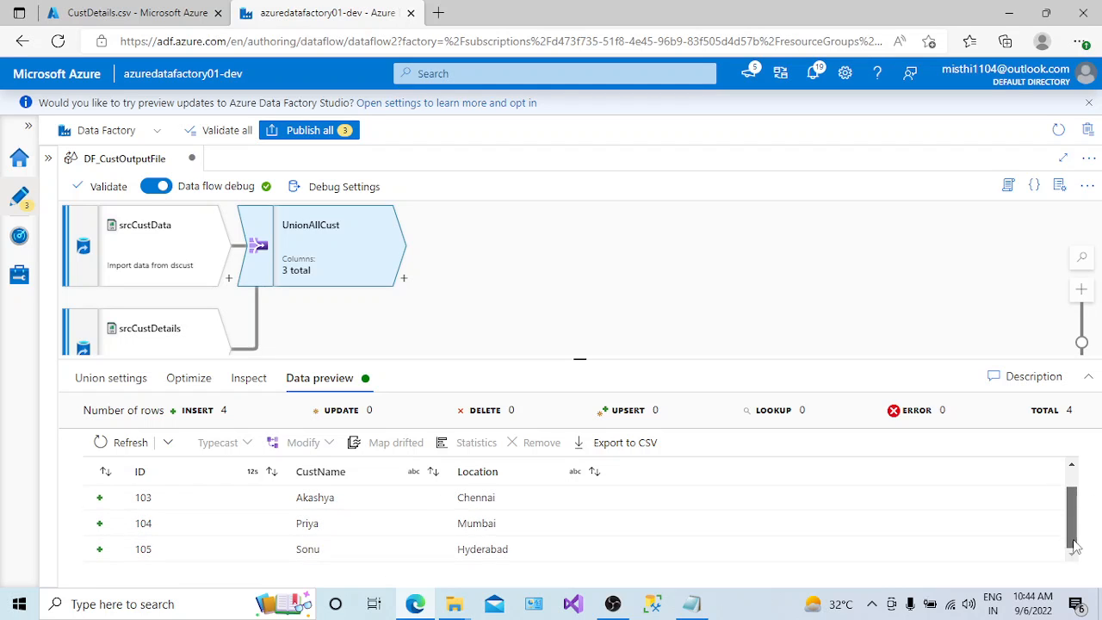
scroll(1074, 513, "up", 1)
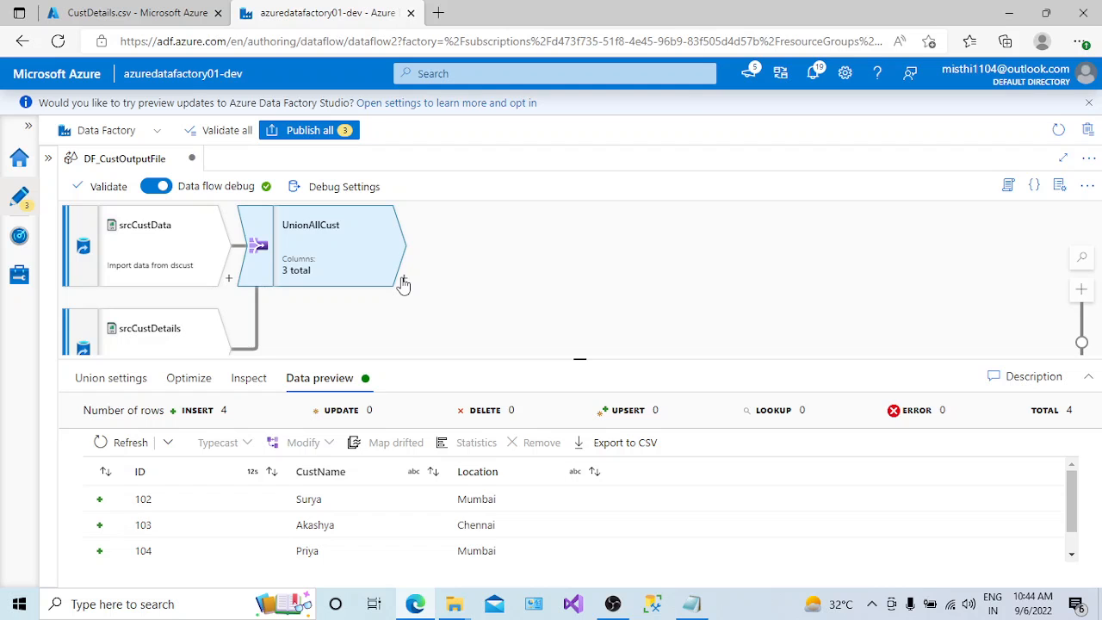
- Check the contents of the output container in azurestorageaccount01dev, and return to the data flow
left_click(118, 12)
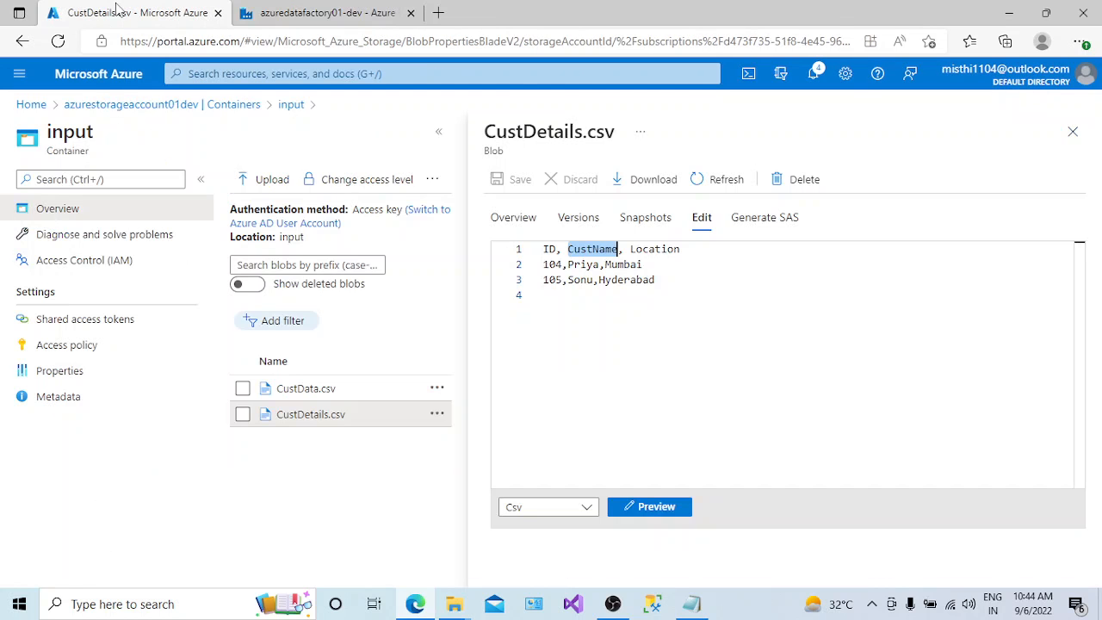
left_click(235, 105)
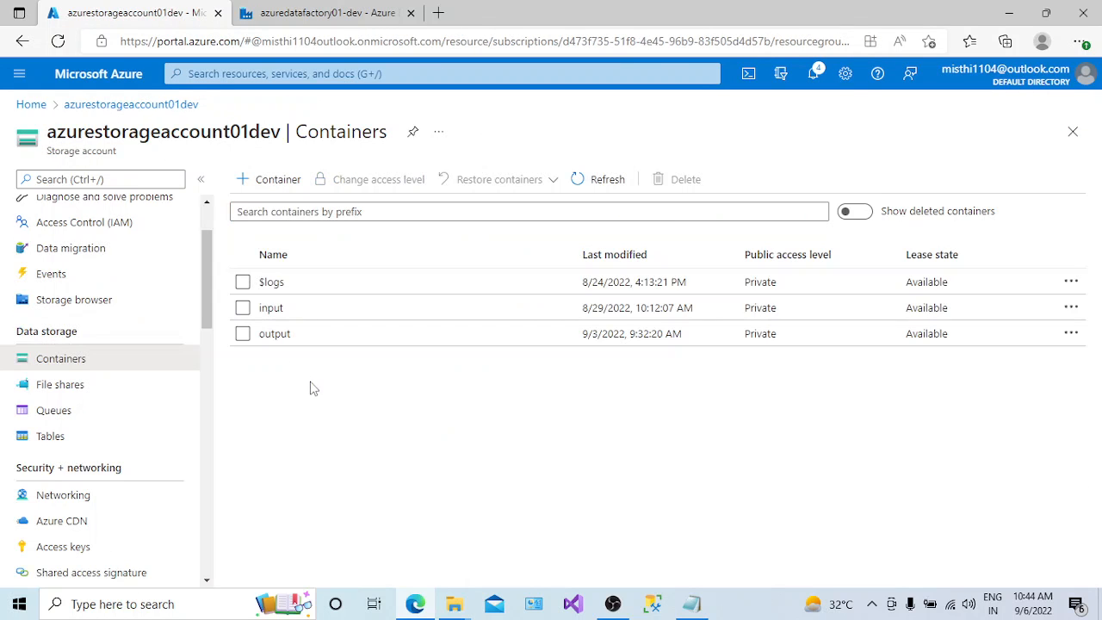
left_click(275, 335)
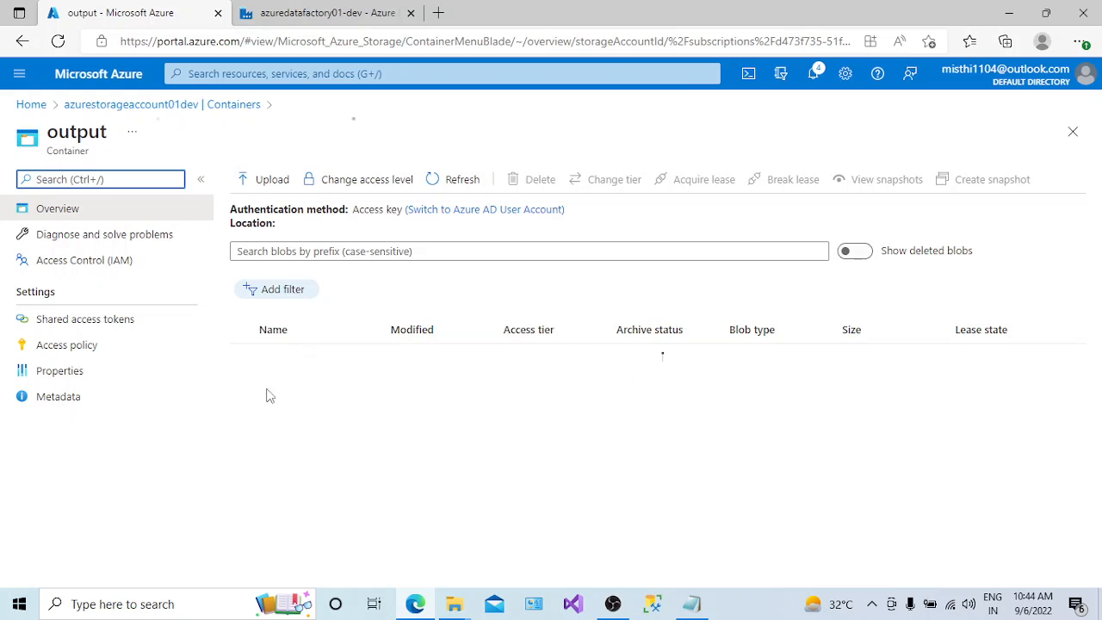
left_click(327, 13)
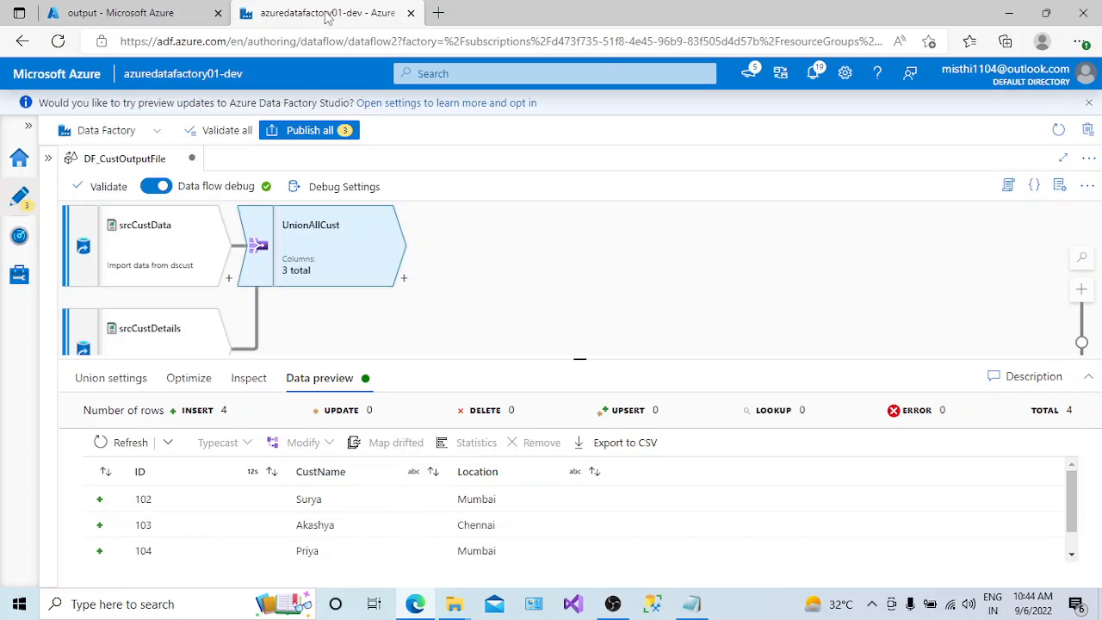
- Add a Sink transformation of type Dataset after UnionAllCust and name its output stream FinalCust
left_click(129, 380)
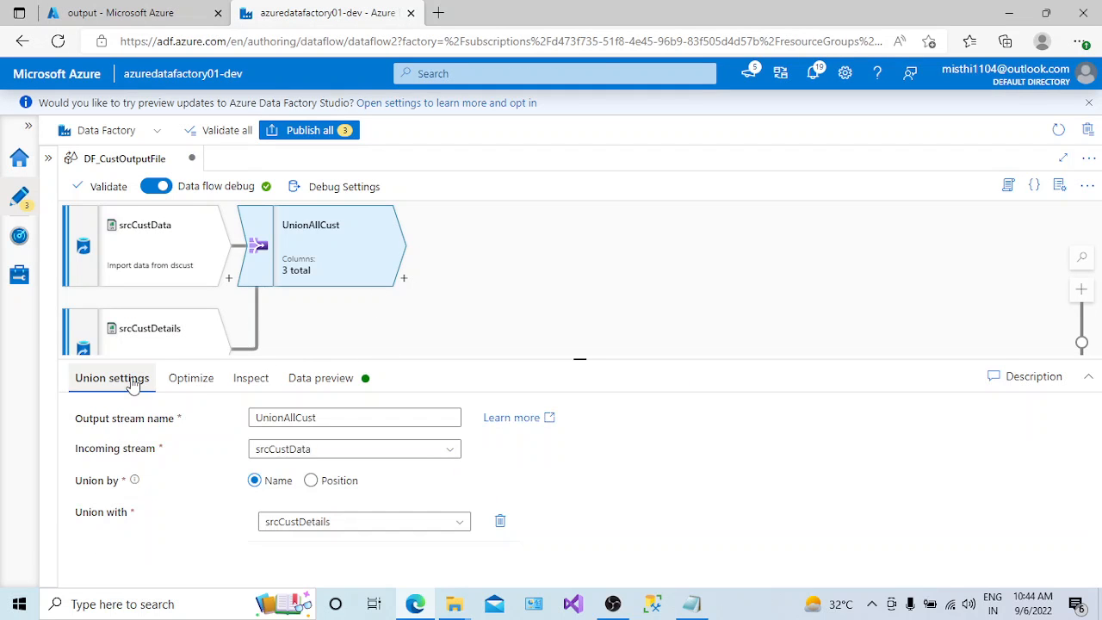
left_click(404, 278)
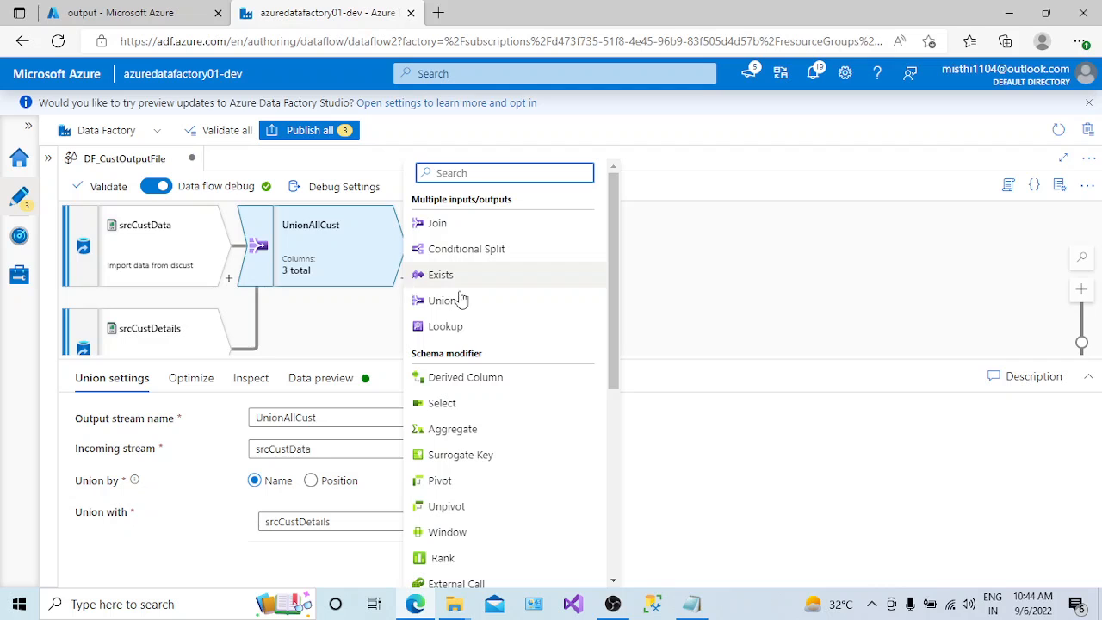
left_click_drag(615, 342, 634, 580)
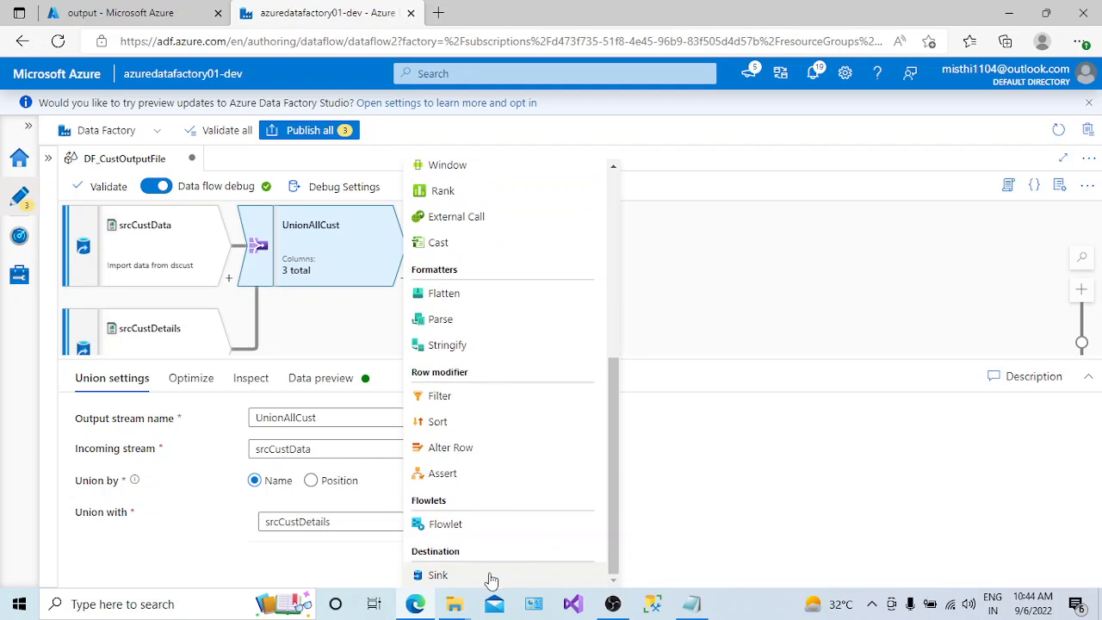
left_click(438, 575)
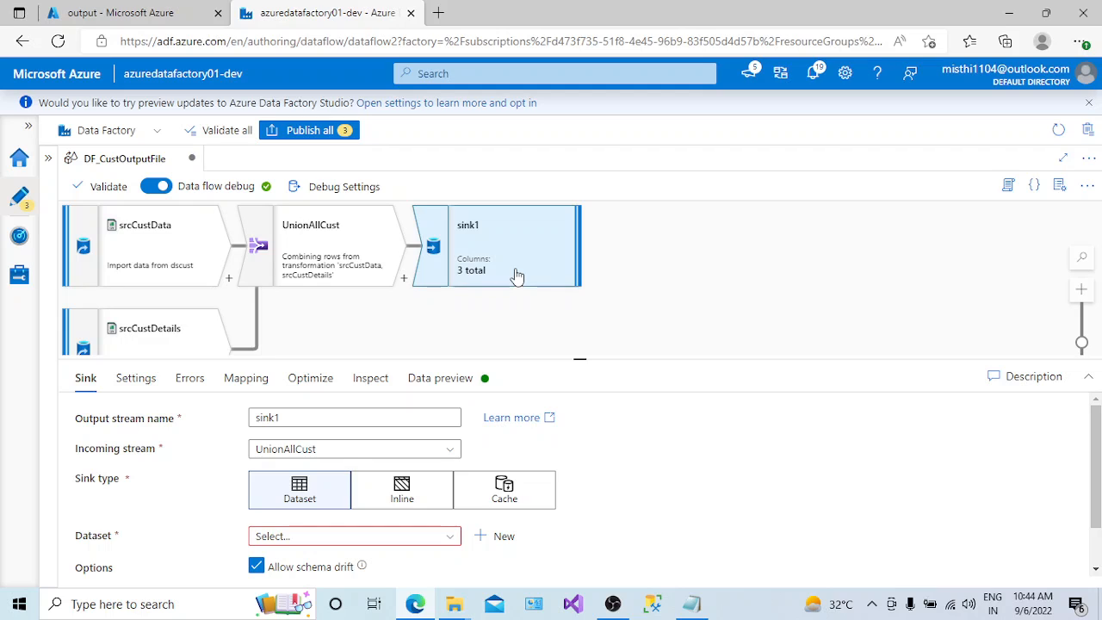
double_click(268, 417)
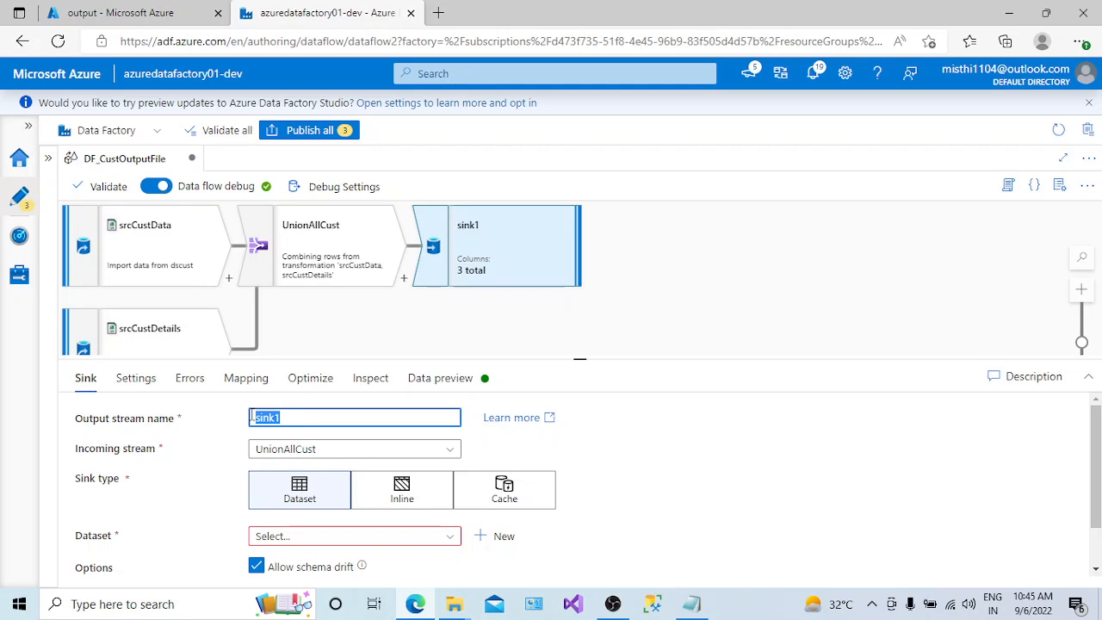
type("FinalCust")
left_click(324, 506)
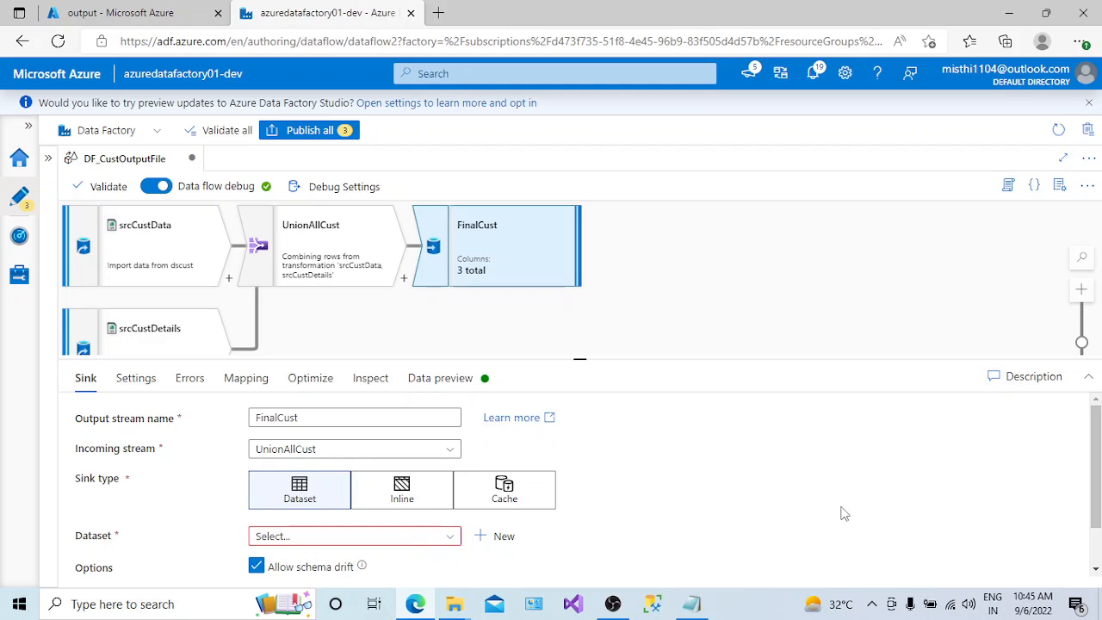
- Start a new Azure Blob Storage dataset in DelimitedText format for the FinalCust sink and name it dssink
left_click(514, 540)
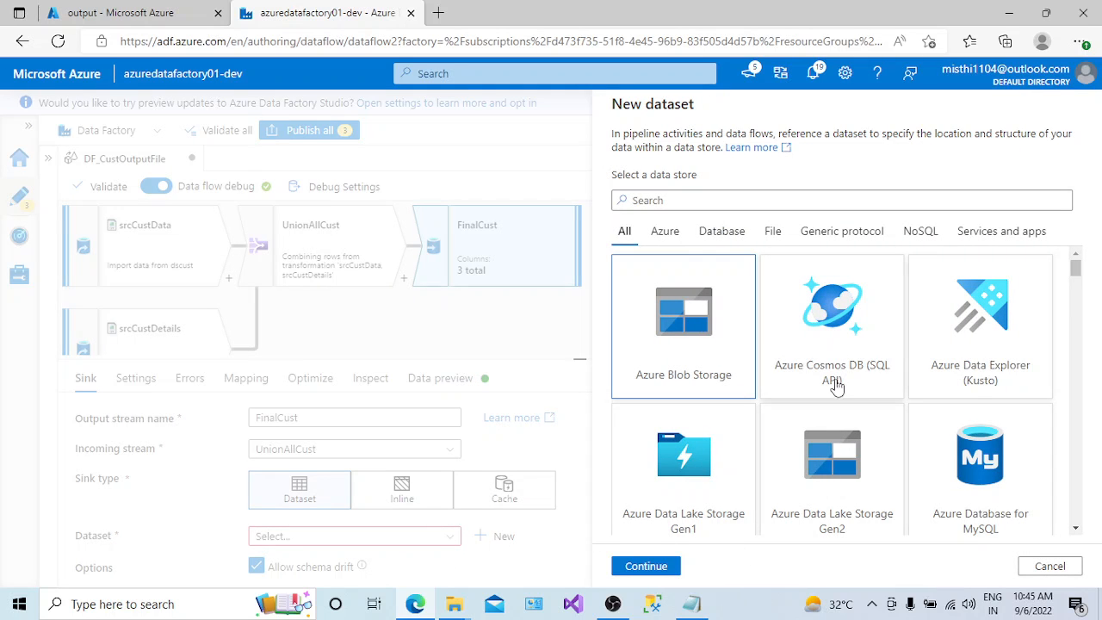
left_click(666, 564)
left_click(804, 258)
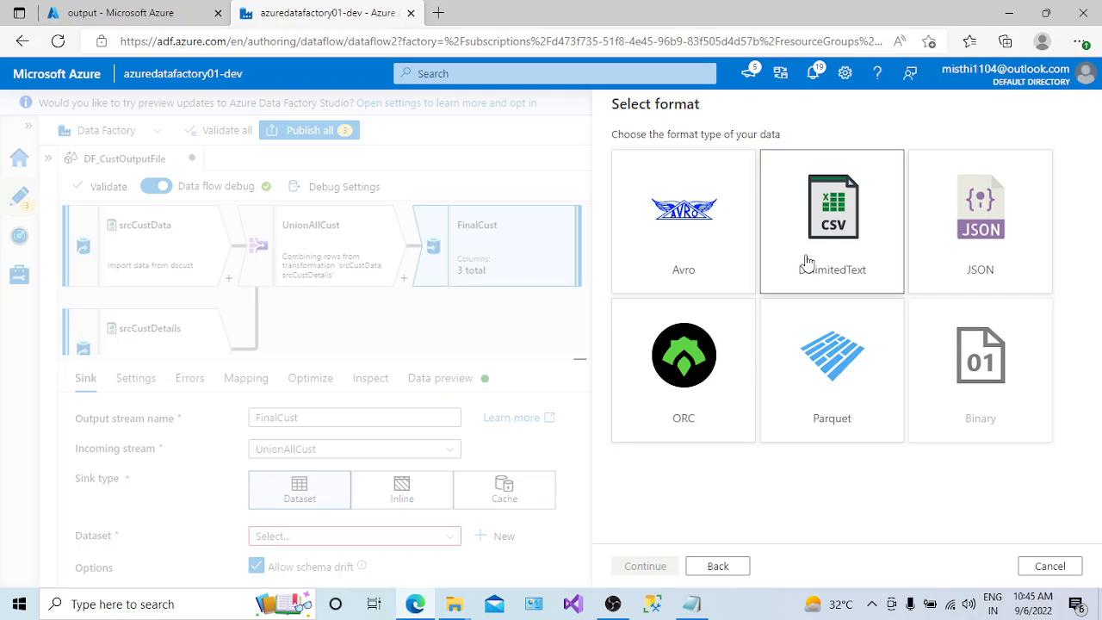
left_click(645, 567)
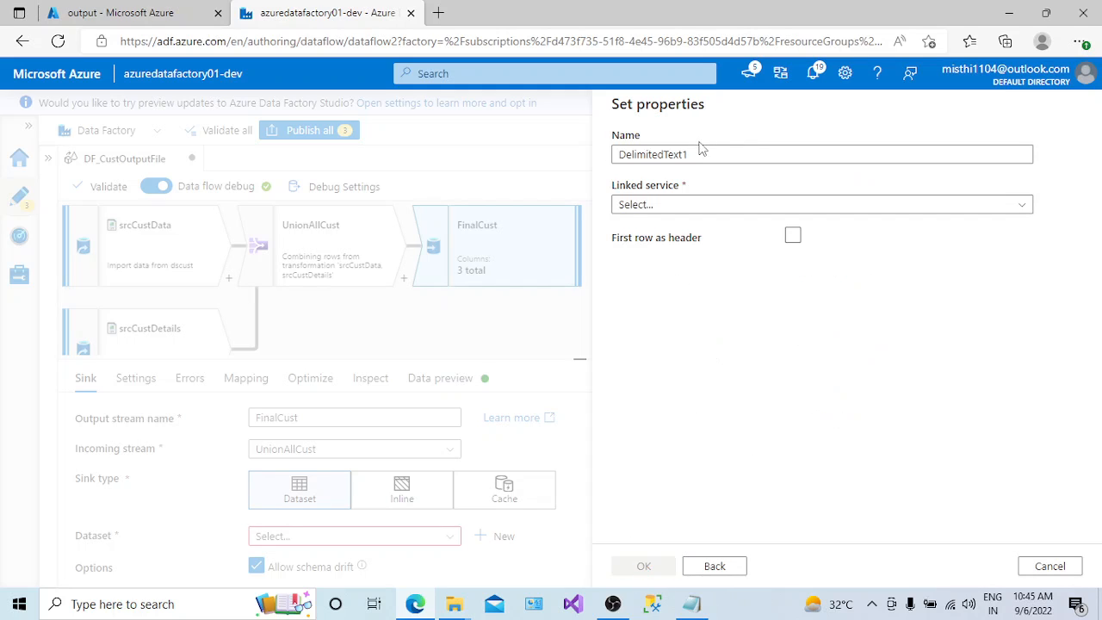
type("ds")
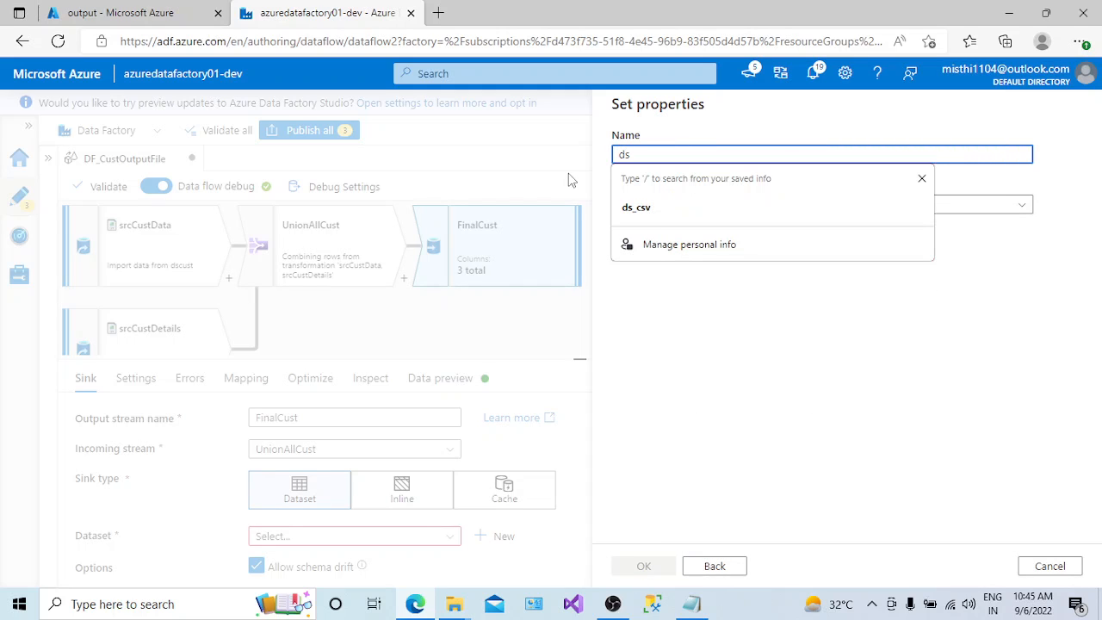
type("sin")
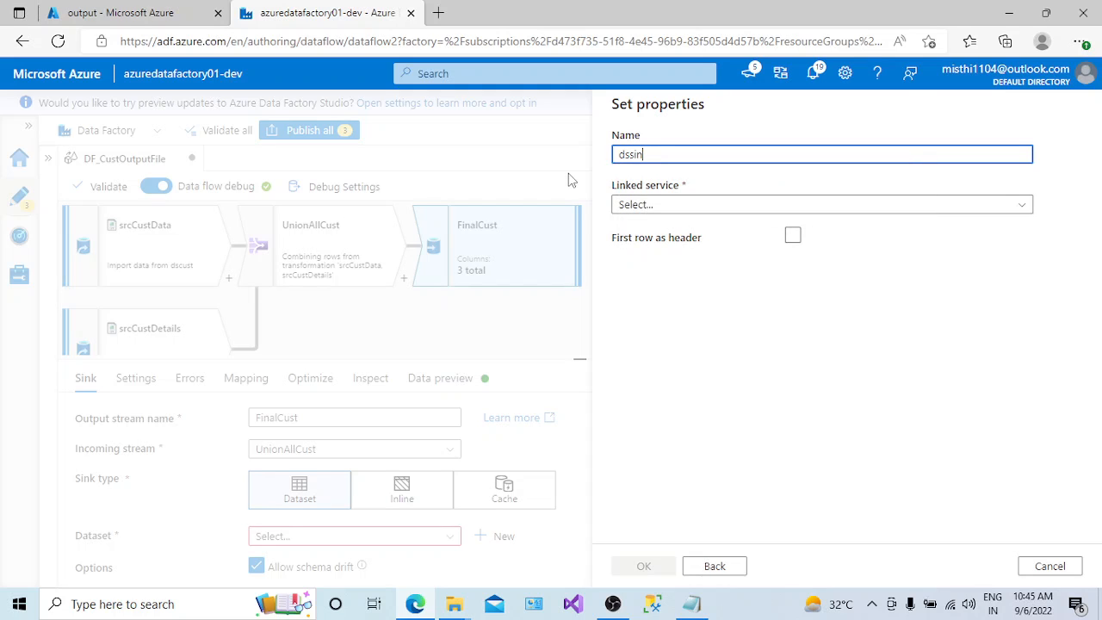
type("k")
- Link dssink to ln_blob, enable First row as header, and set the file path to the output container
left_click(682, 207)
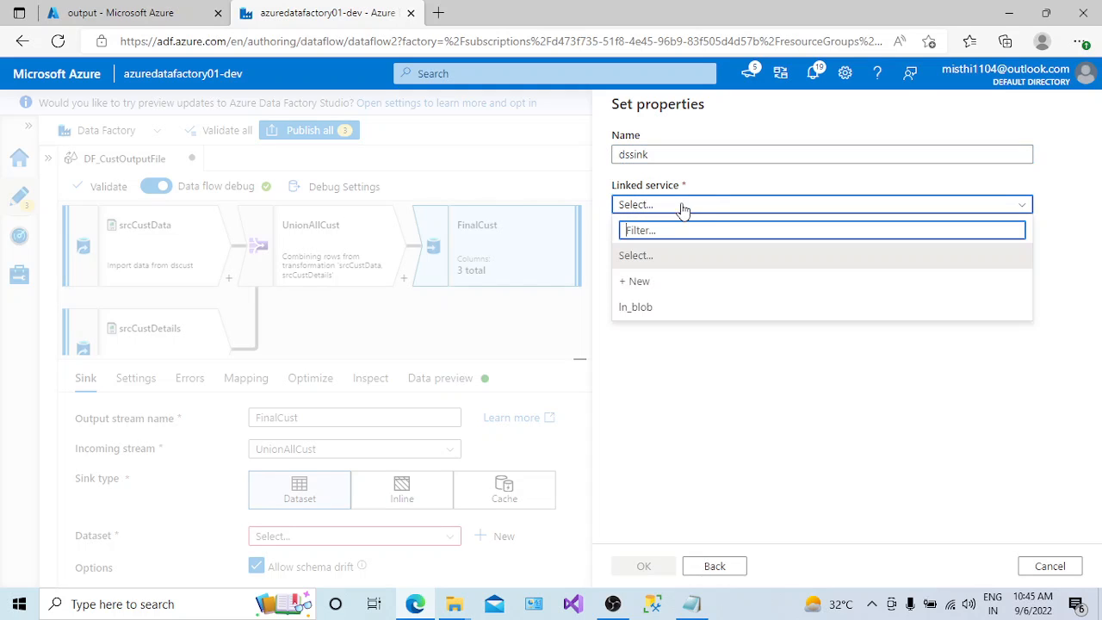
left_click(657, 305)
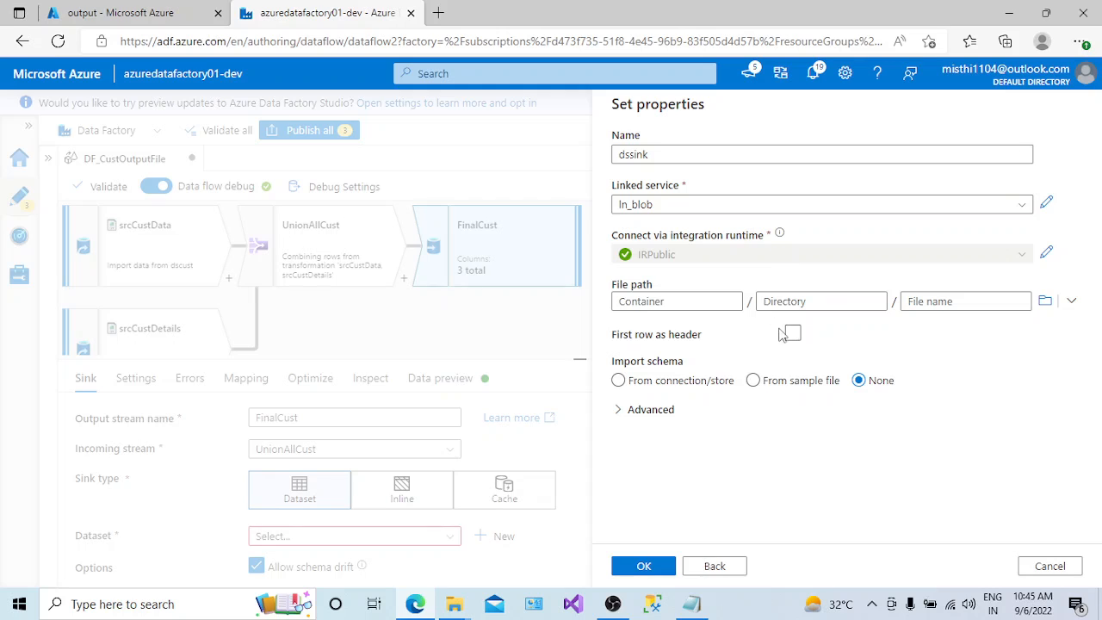
left_click(788, 333)
left_click(1044, 300)
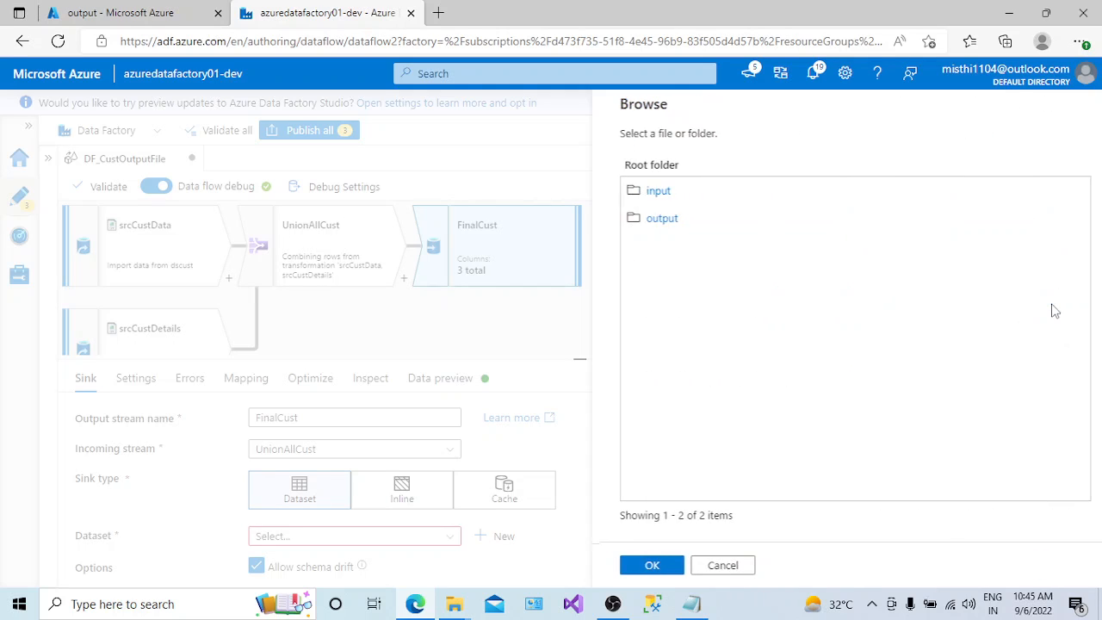
left_click(650, 221)
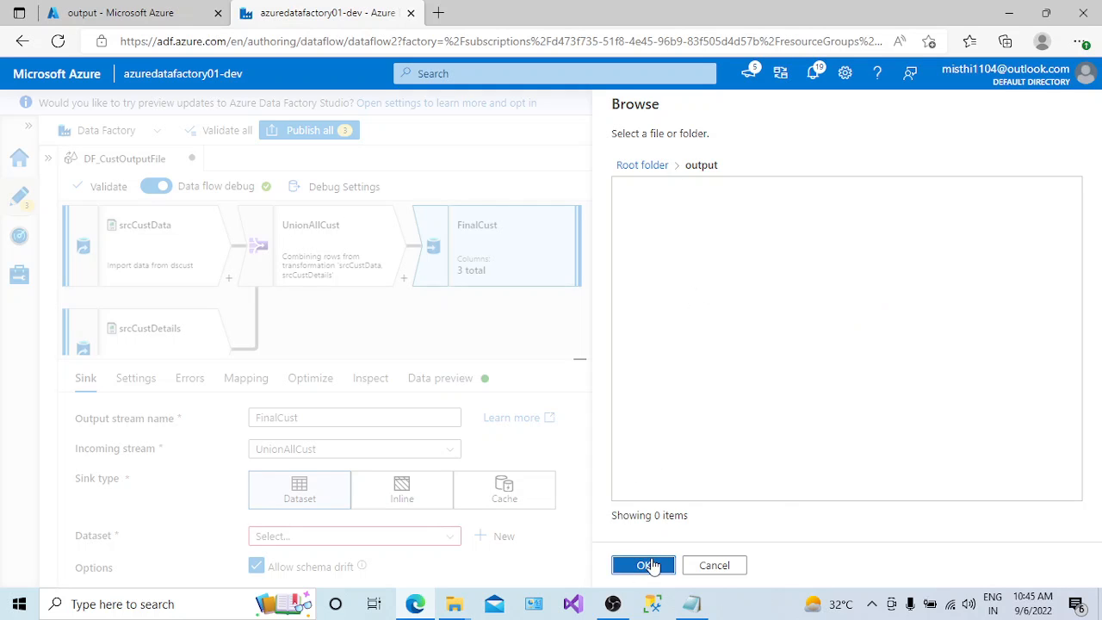
left_click(650, 565)
- Try to create dssink with the file name FinalCustDetails.csv and read the message about the schema import
left_click(934, 301)
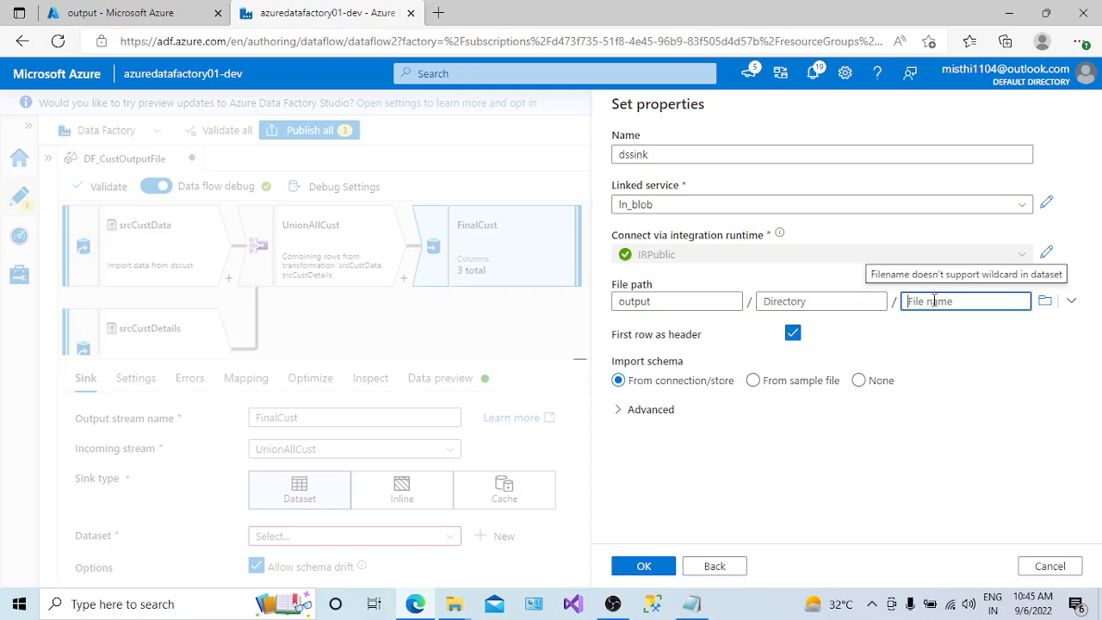
type("F")
key("BackSpace")
type("Fil")
key("BackSpace")
left_click(646, 568)
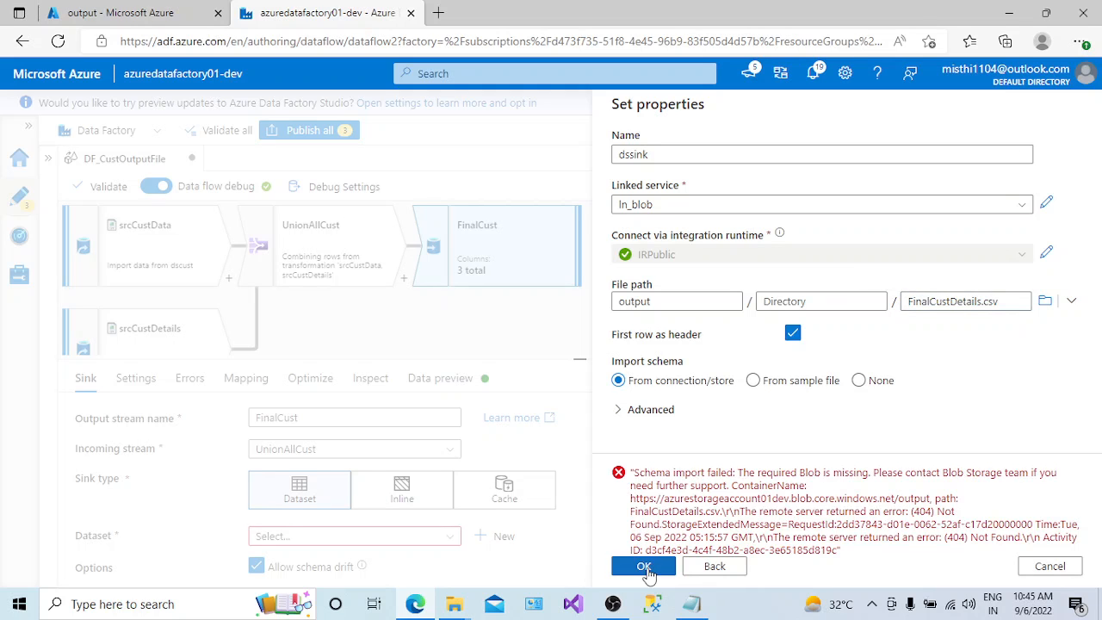
left_click_drag(800, 471, 869, 471)
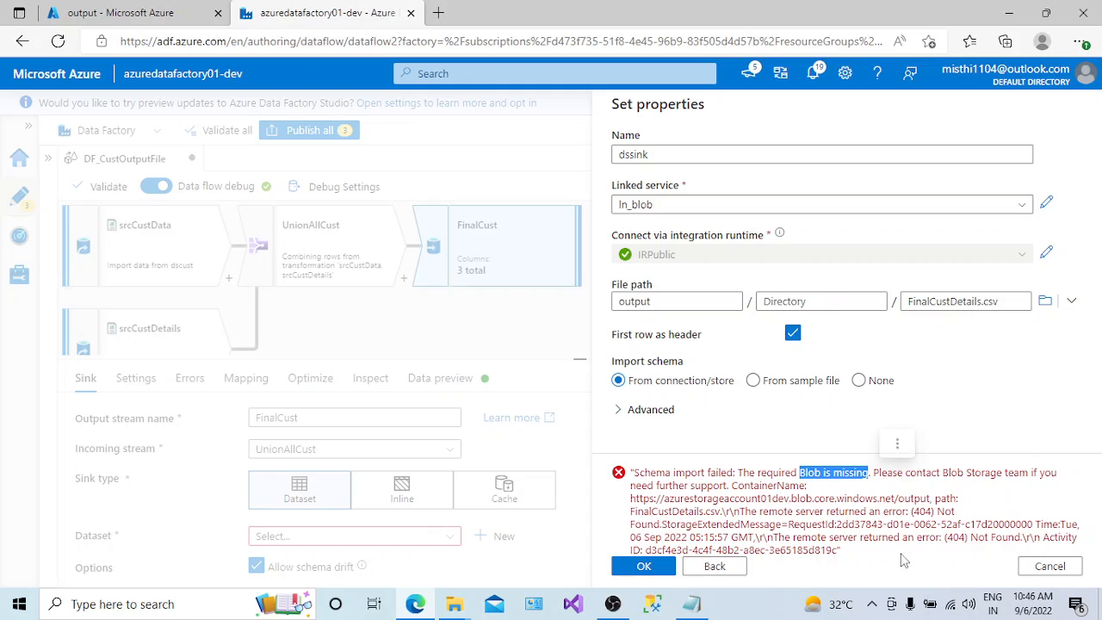
left_click(989, 473)
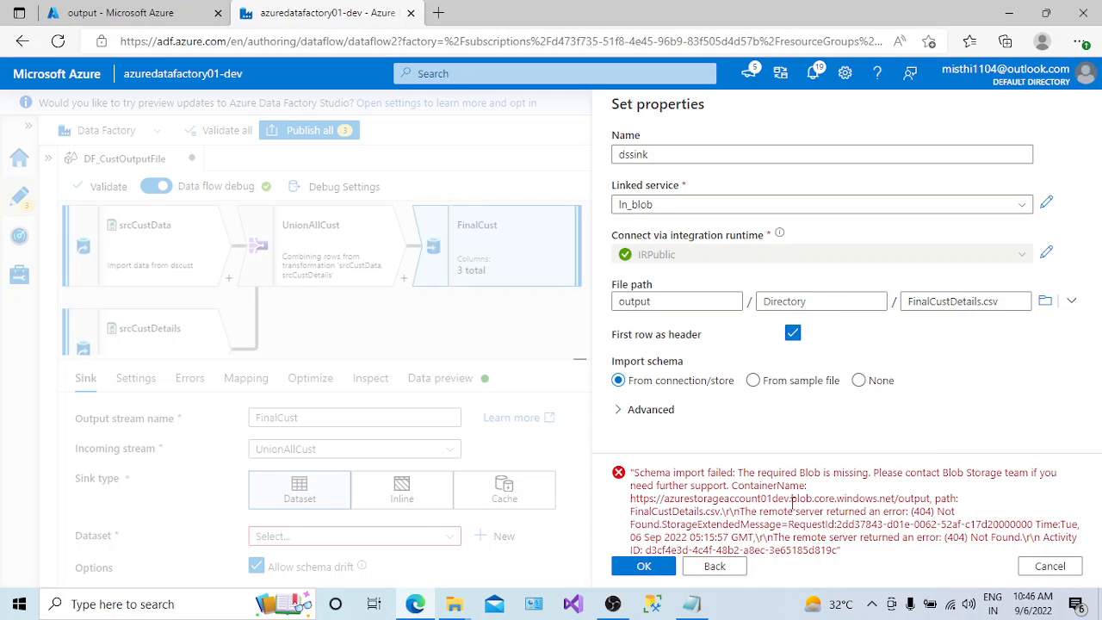
left_click_drag(741, 497, 855, 498)
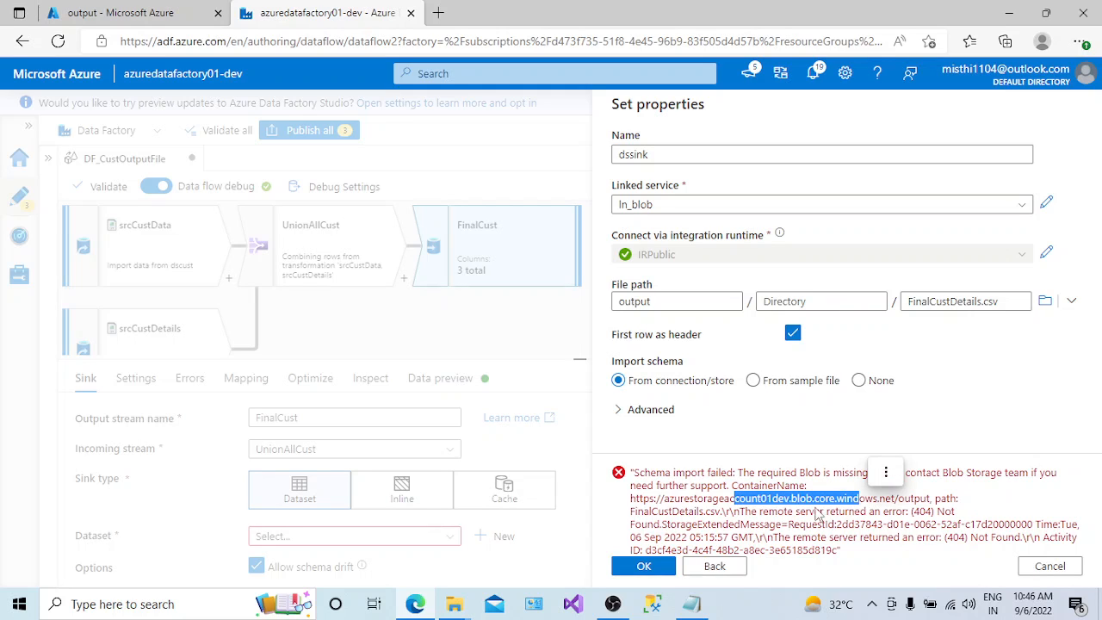
- Clear the file name in the file path of dssink and create the dataset
left_click_drag(1019, 304, 905, 306)
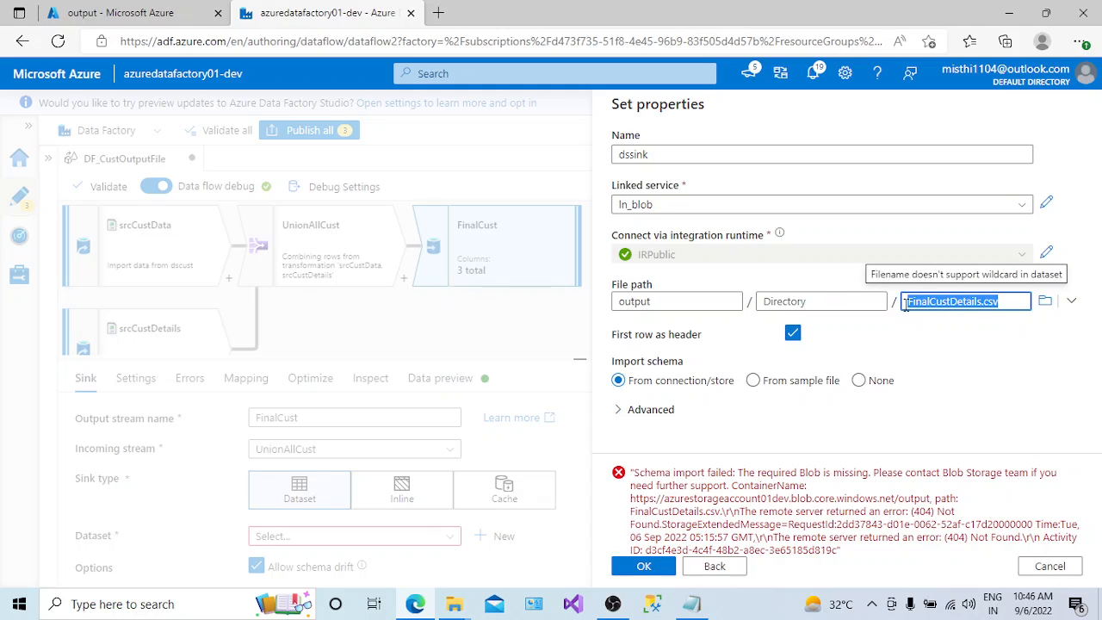
key("BackSpace")
left_click(645, 568)
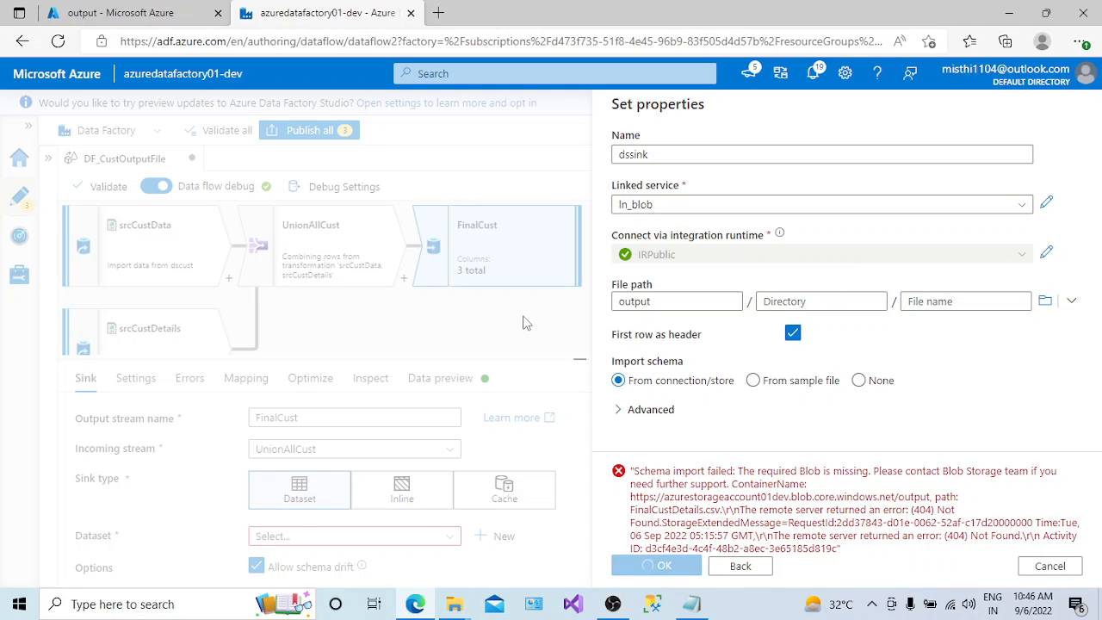
- Review the sink options, settings, error handling and mapping of FinalCust, toggling Skip duplicate input columns off and back on
left_click_drag(1098, 459, 1098, 513)
left_click(325, 547)
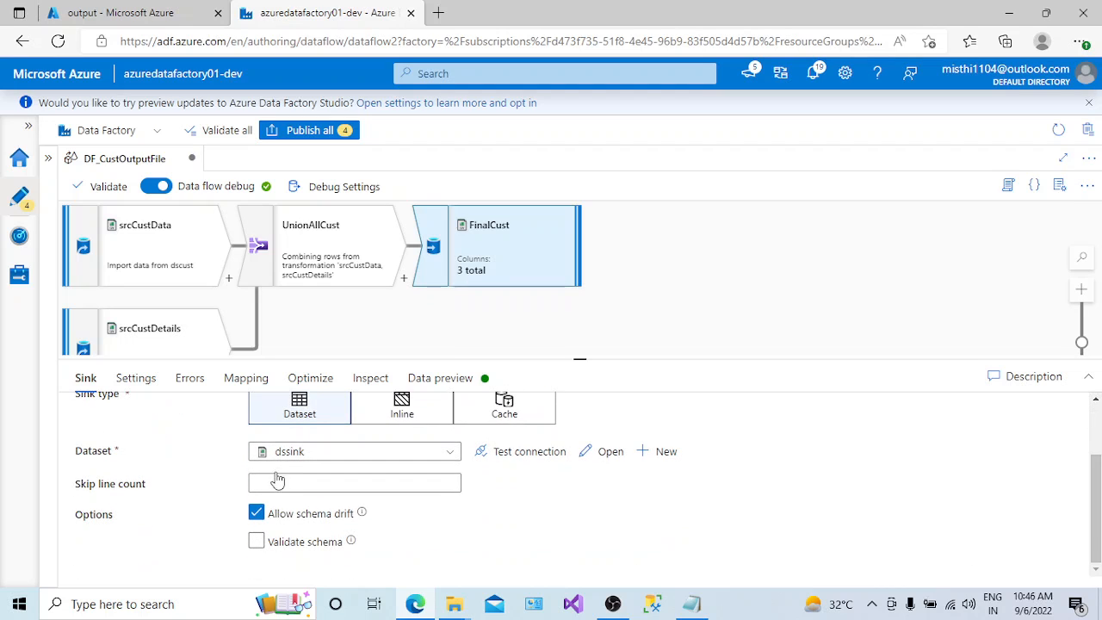
left_click(379, 483)
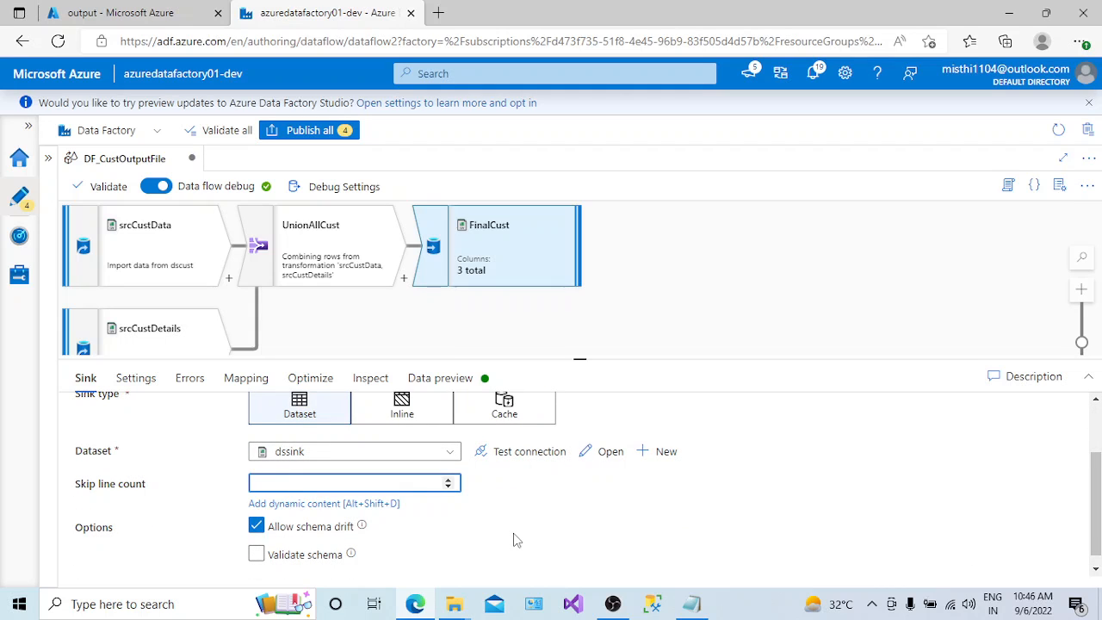
left_click_drag(1097, 465, 1097, 424)
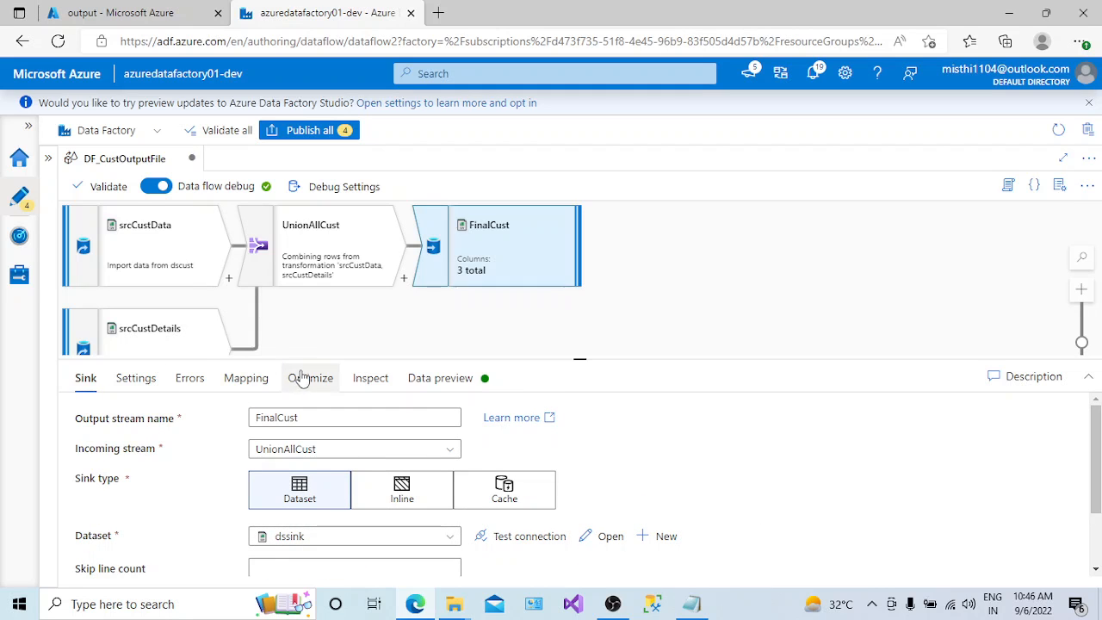
left_click(135, 378)
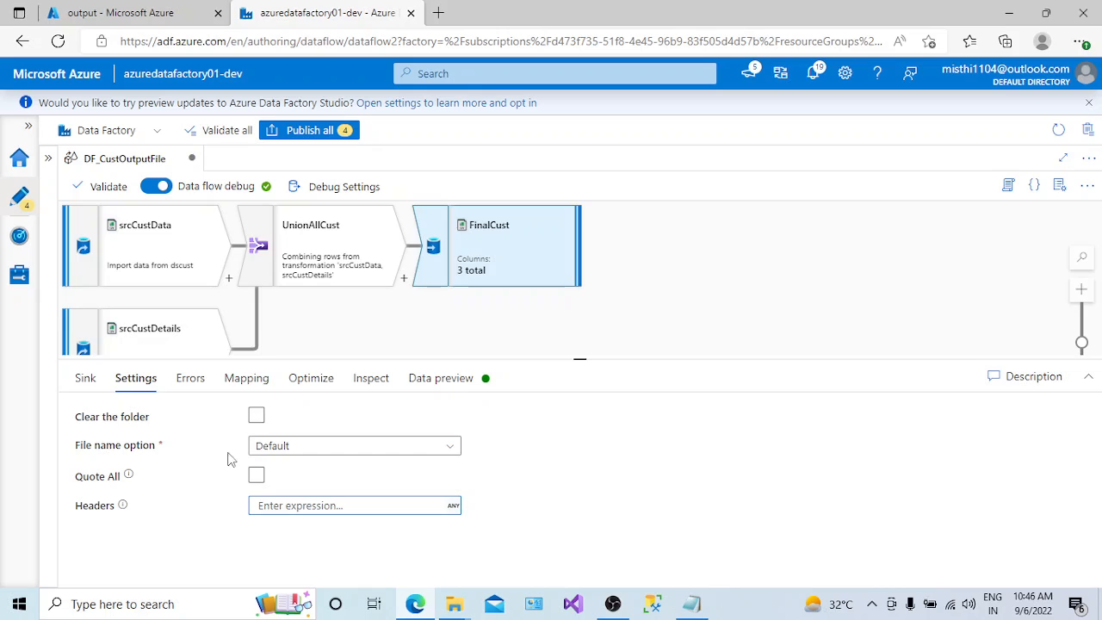
left_click(197, 387)
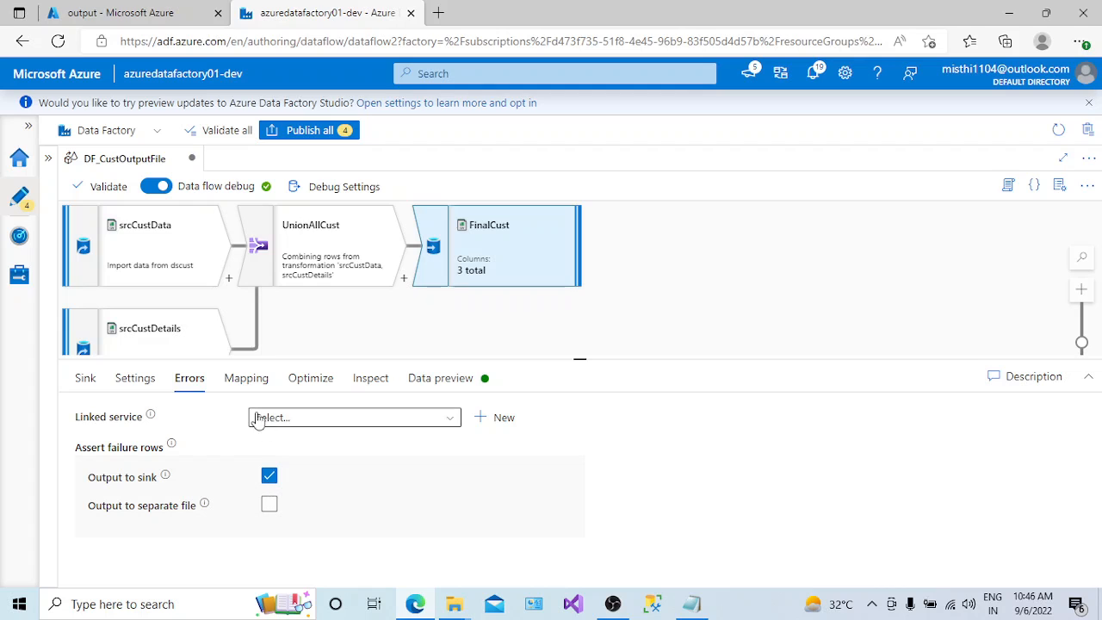
left_click(247, 385)
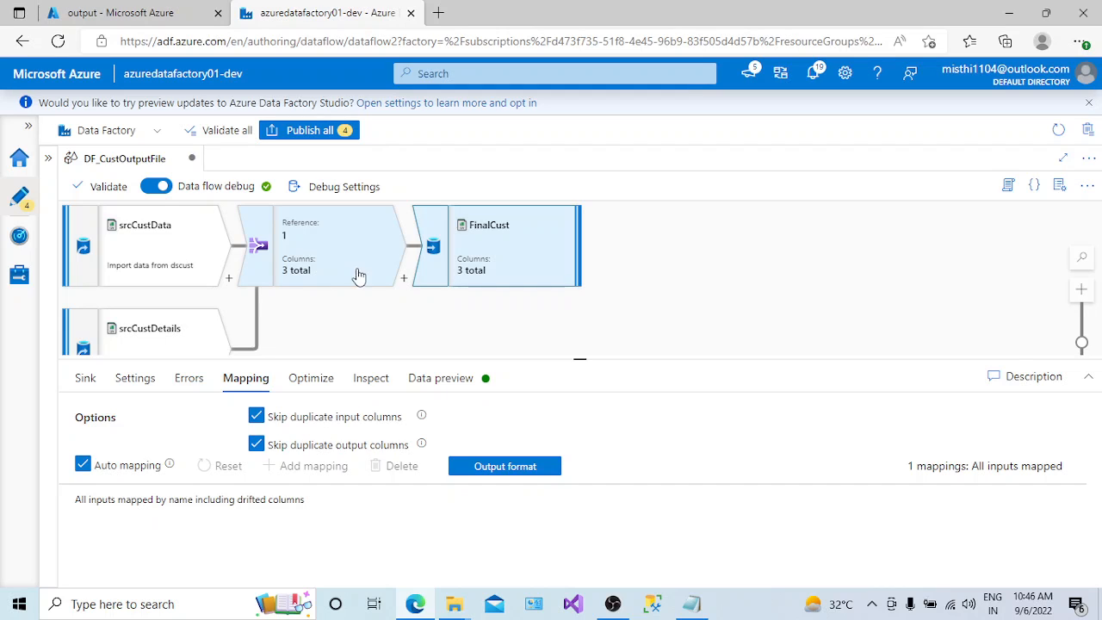
left_click(259, 423)
left_click(259, 423)
left_click(259, 424)
left_click(259, 424)
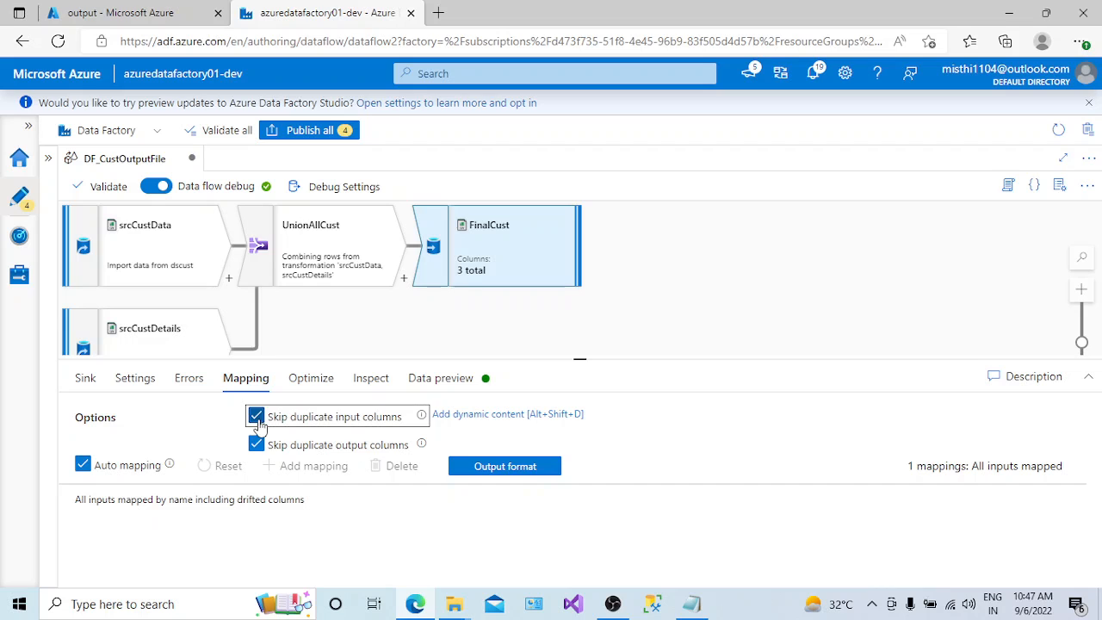
- Set the partition option of FinalCust to Single partition and inspect its output columns
left_click(315, 383)
left_click(393, 419)
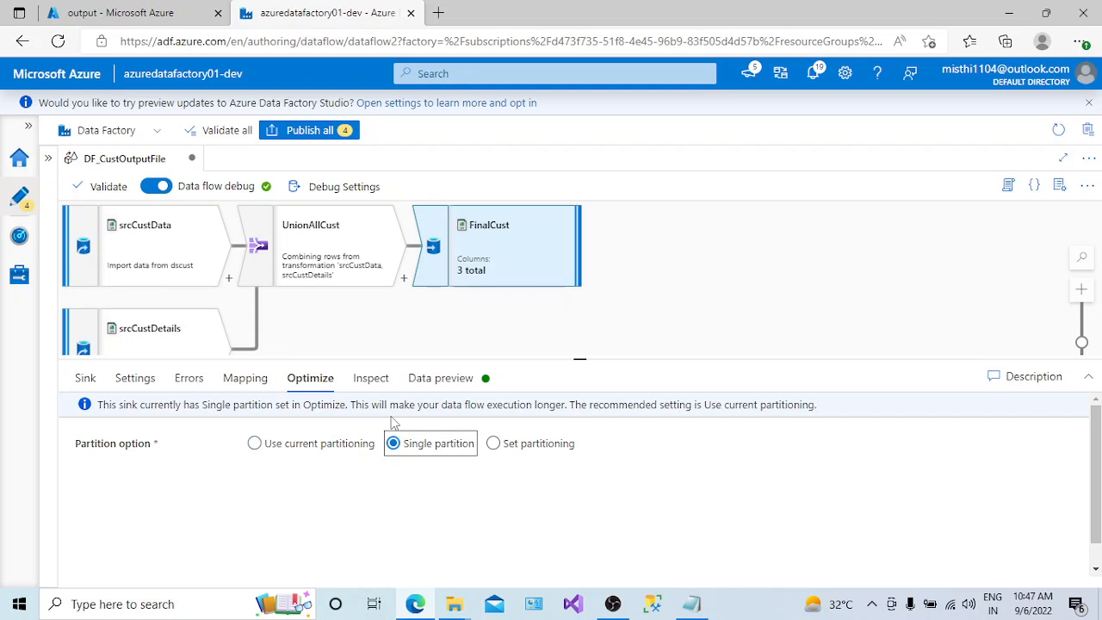
left_click(369, 381)
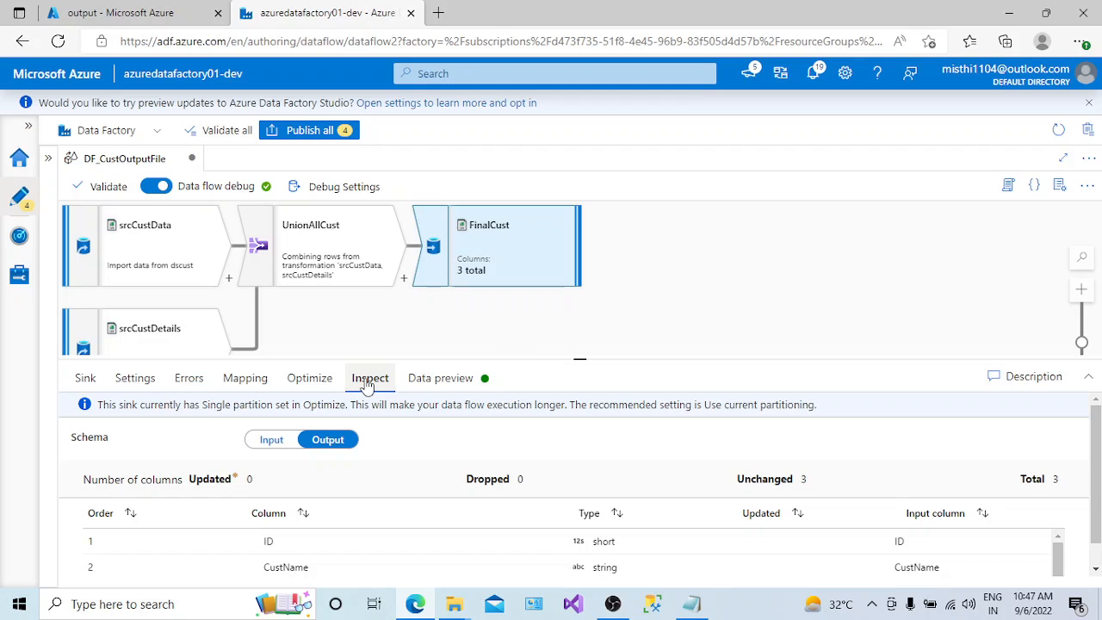
left_click_drag(1093, 520, 1095, 541)
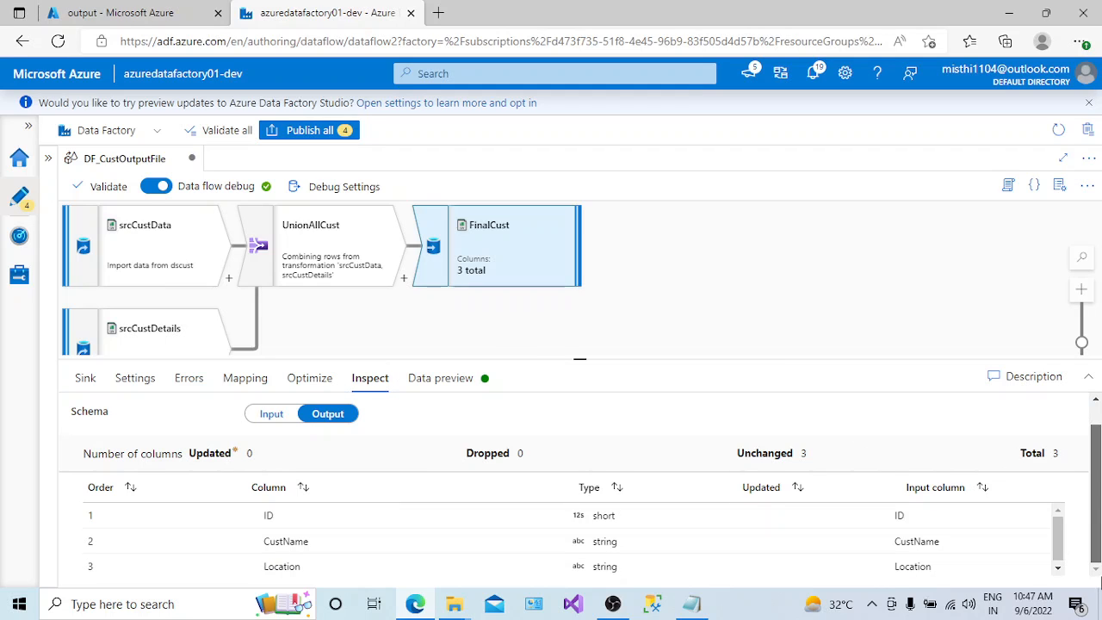
- Refresh the data preview of FinalCust and look through its rows
left_click(440, 378)
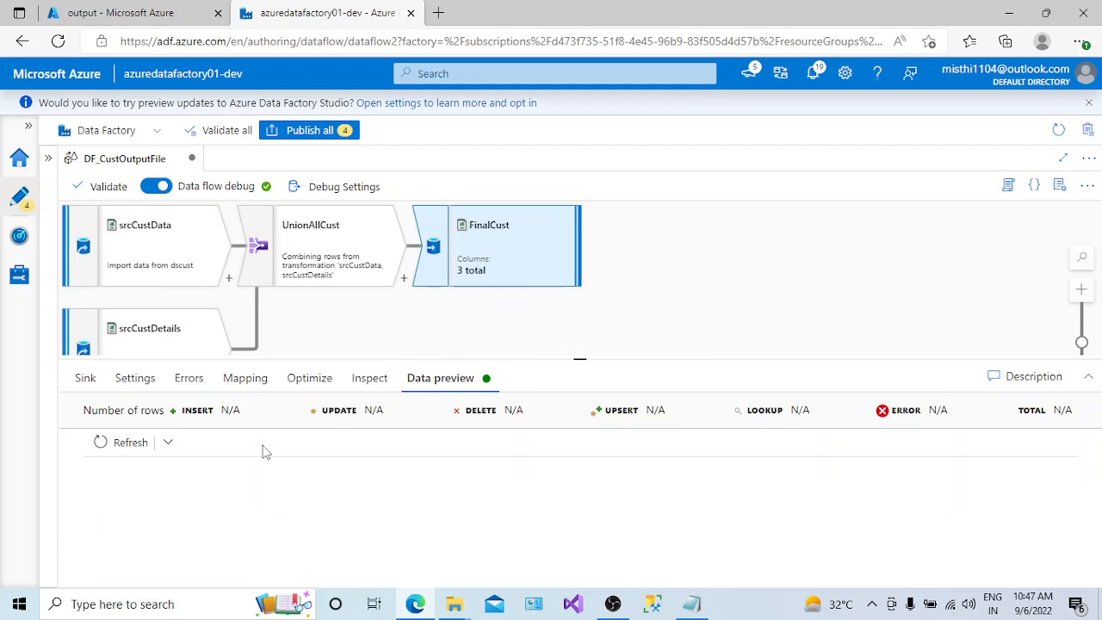
left_click(110, 442)
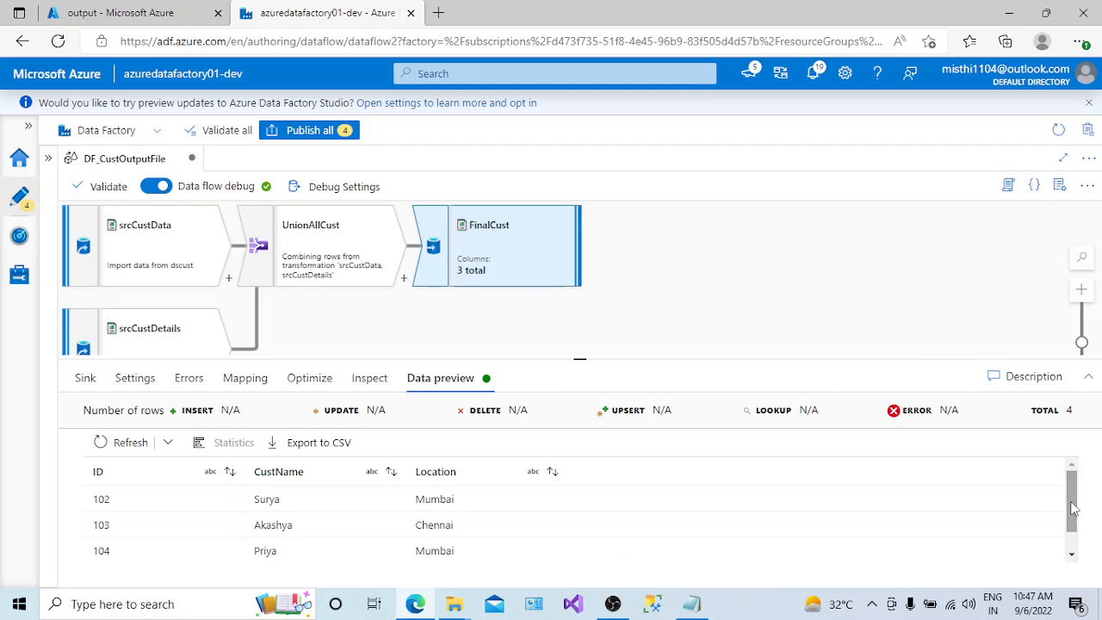
mouse_move(1072, 509)
left_mouse_down()
mouse_move(1074, 526)
mouse_move(1068, 500)
left_mouse_up()
- Enlarge the data flow canvas, validate DF_CustOutputFile, and close the validation output
left_click_drag(580, 361, 615, 468)
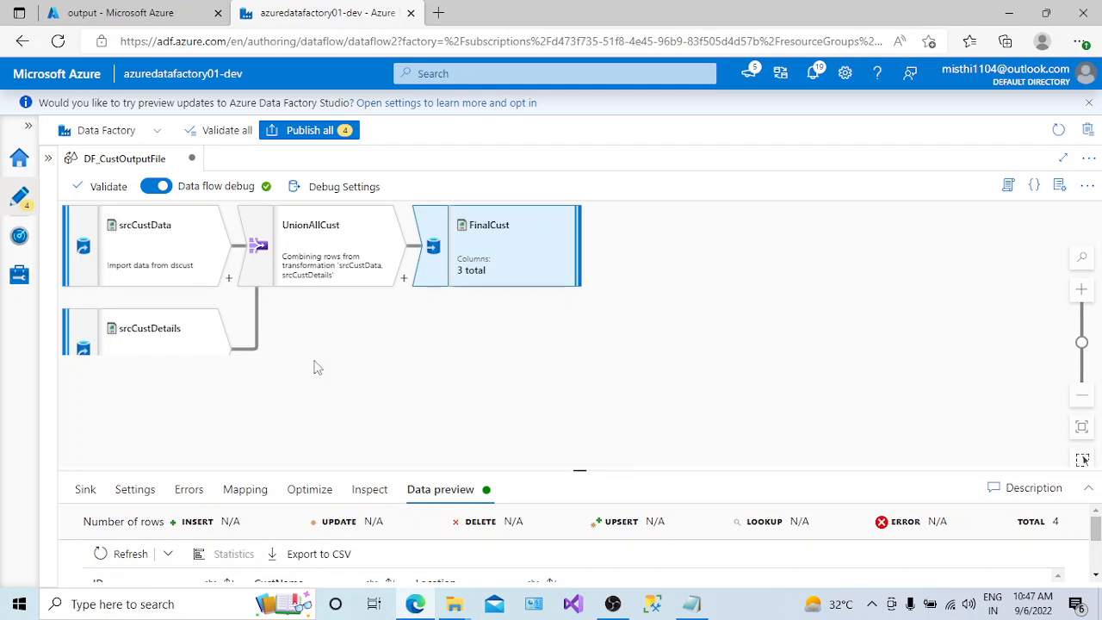
left_click(108, 187)
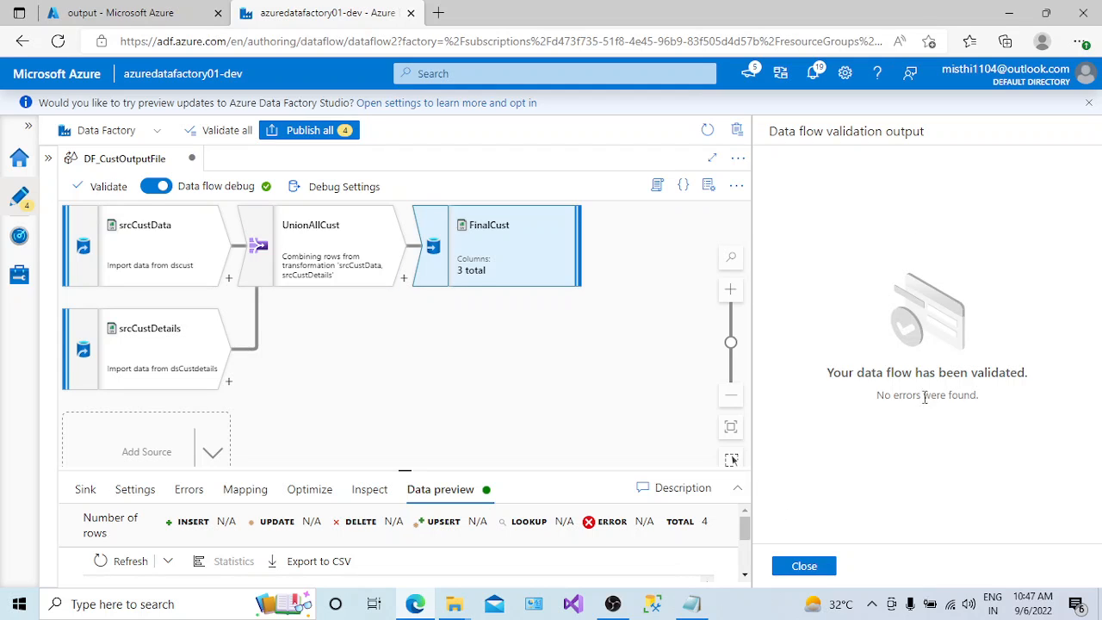
left_click(825, 568)
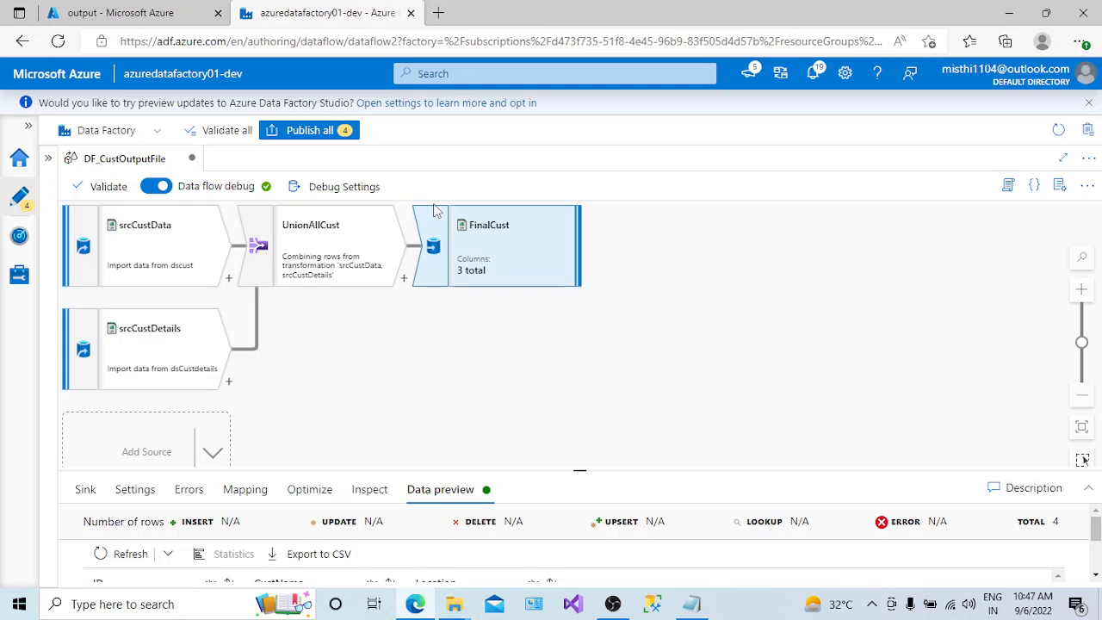
left_click(580, 412)
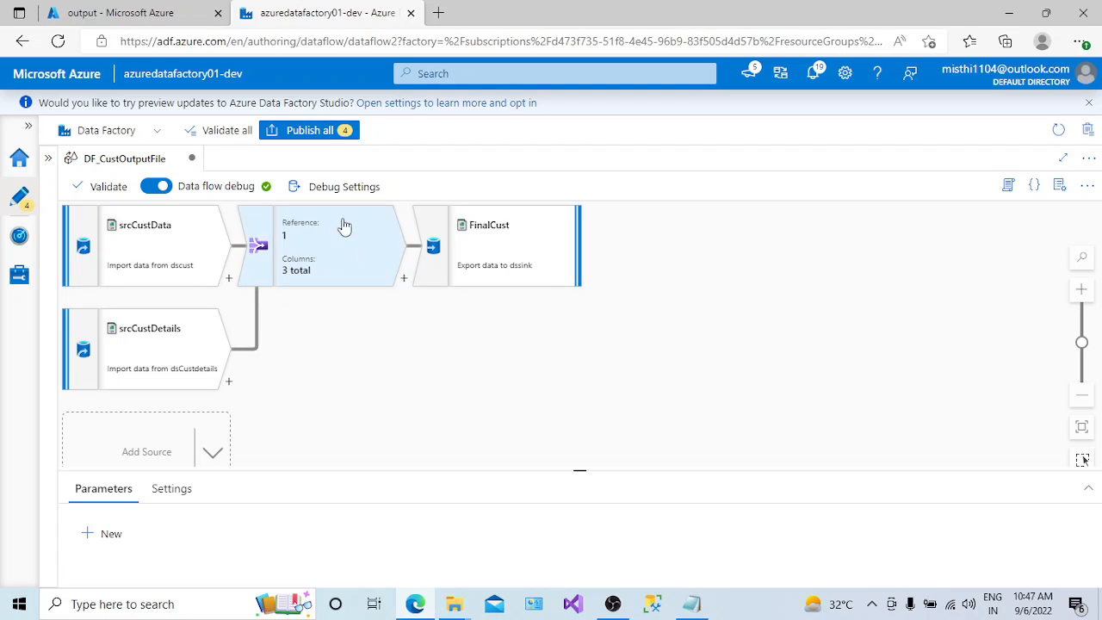
- Publish all pending datasets and the data flow DF_CustOutputFile, and expand the factory resources list
left_click(312, 130)
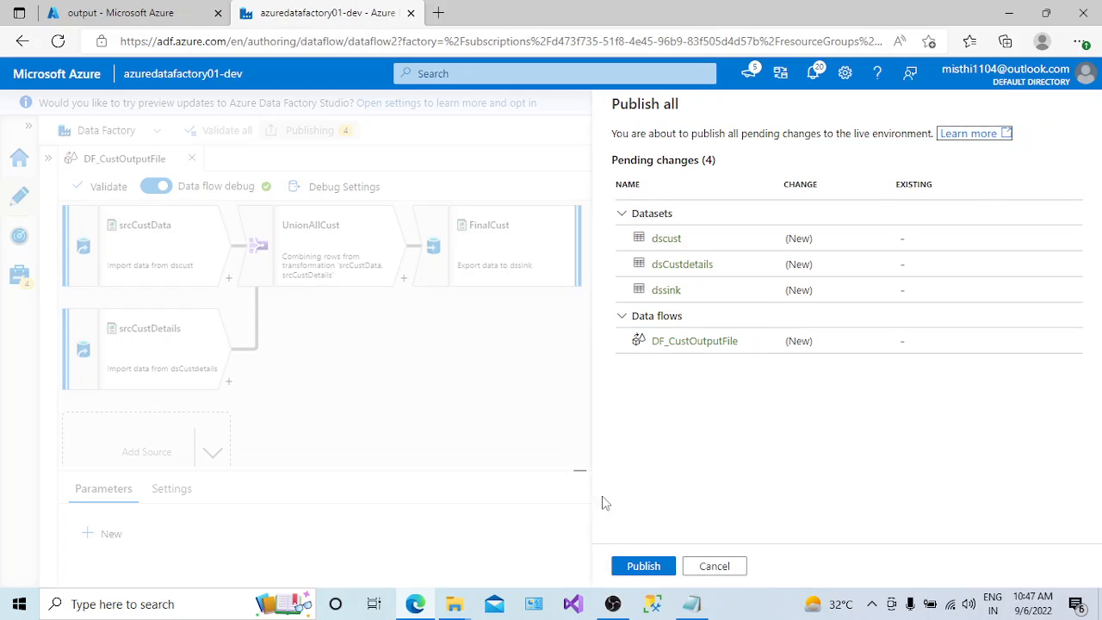
left_click(647, 566)
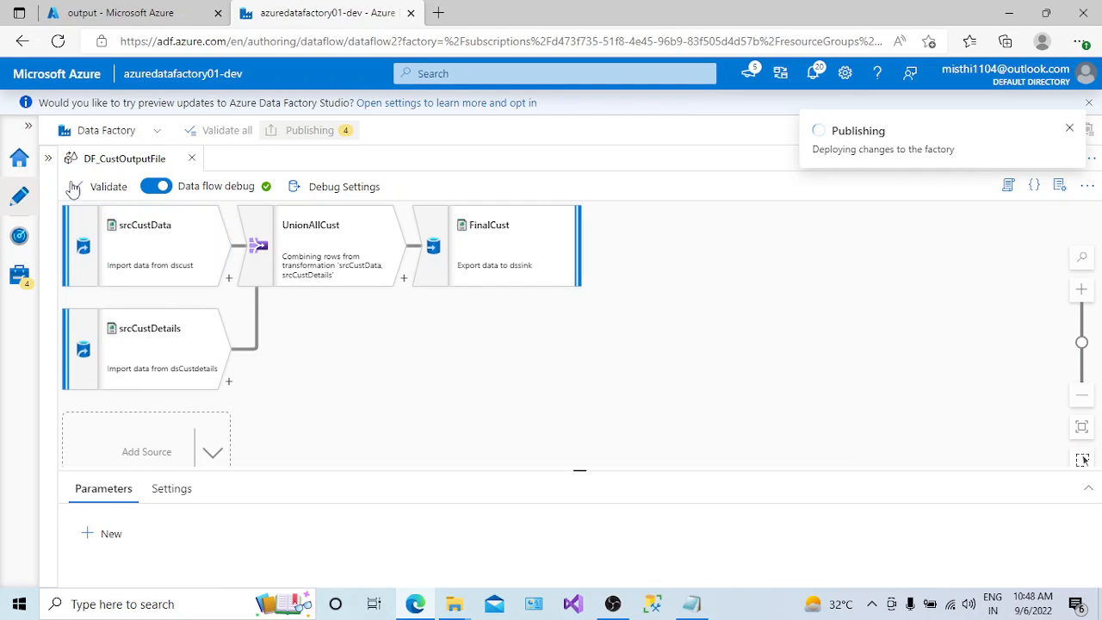
left_click(48, 158)
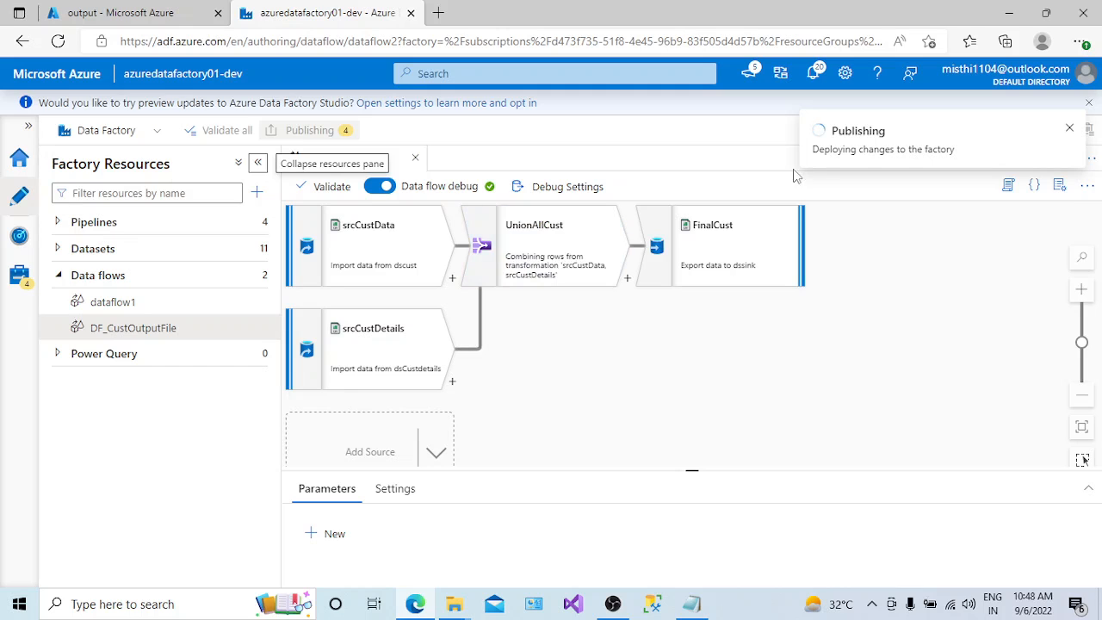
- Create a new blank pipeline in the data factory
left_click(256, 193)
mouse_move(327, 222)
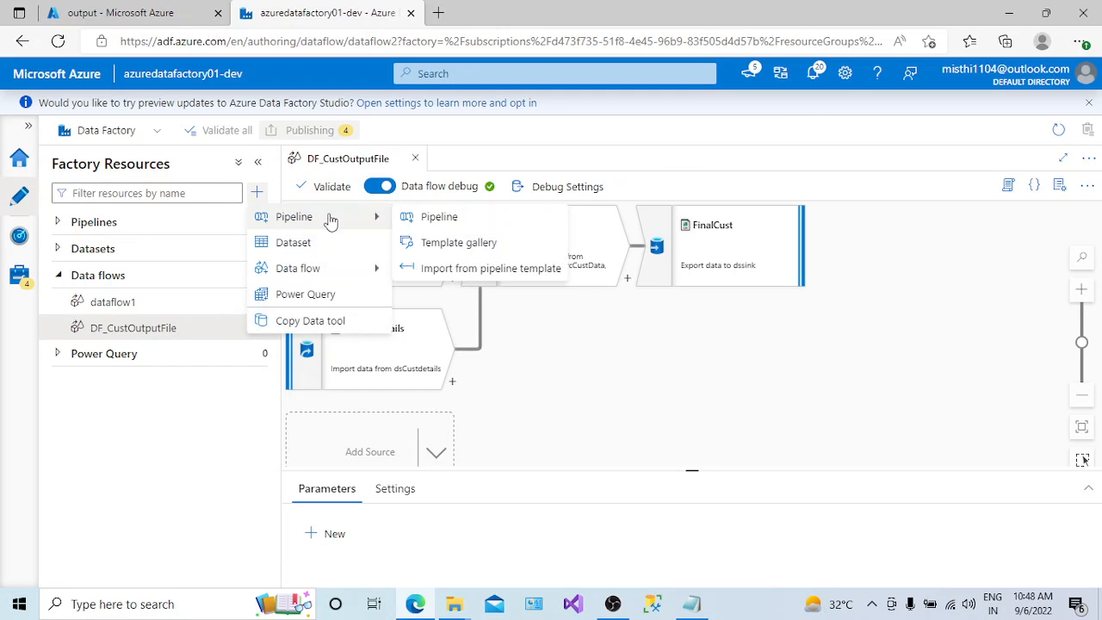
left_click(457, 221)
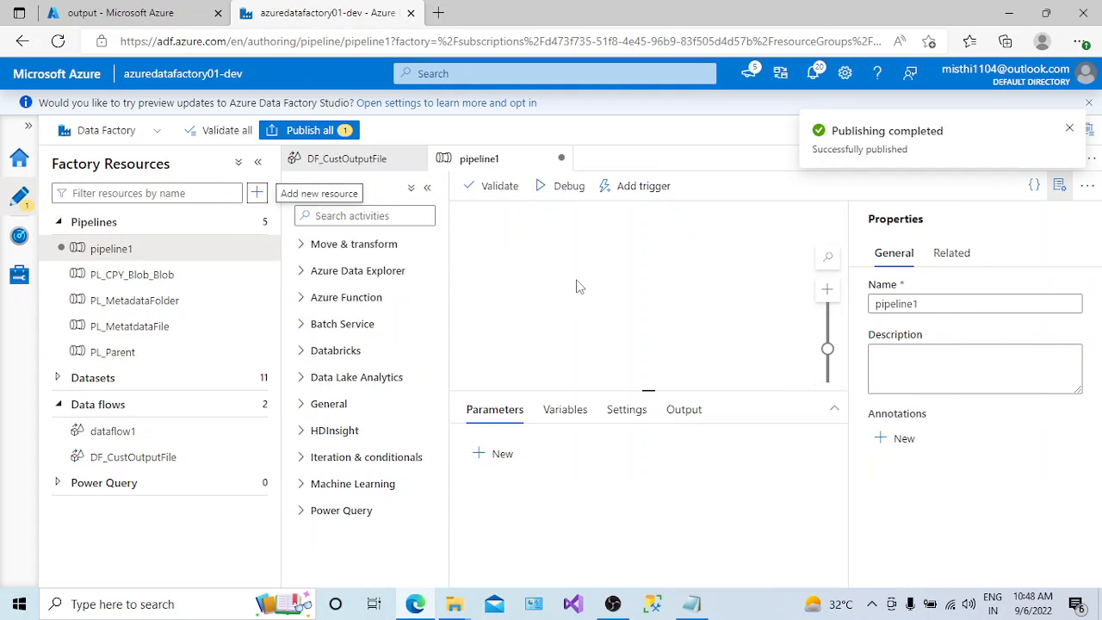
left_click(302, 244)
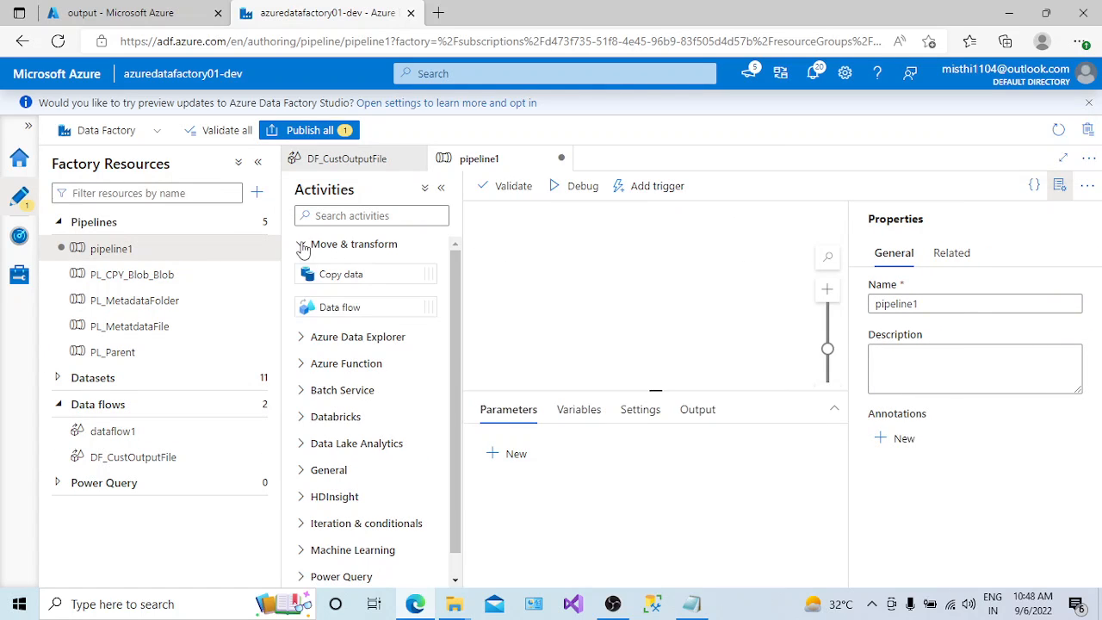
left_click_drag(333, 303, 567, 278)
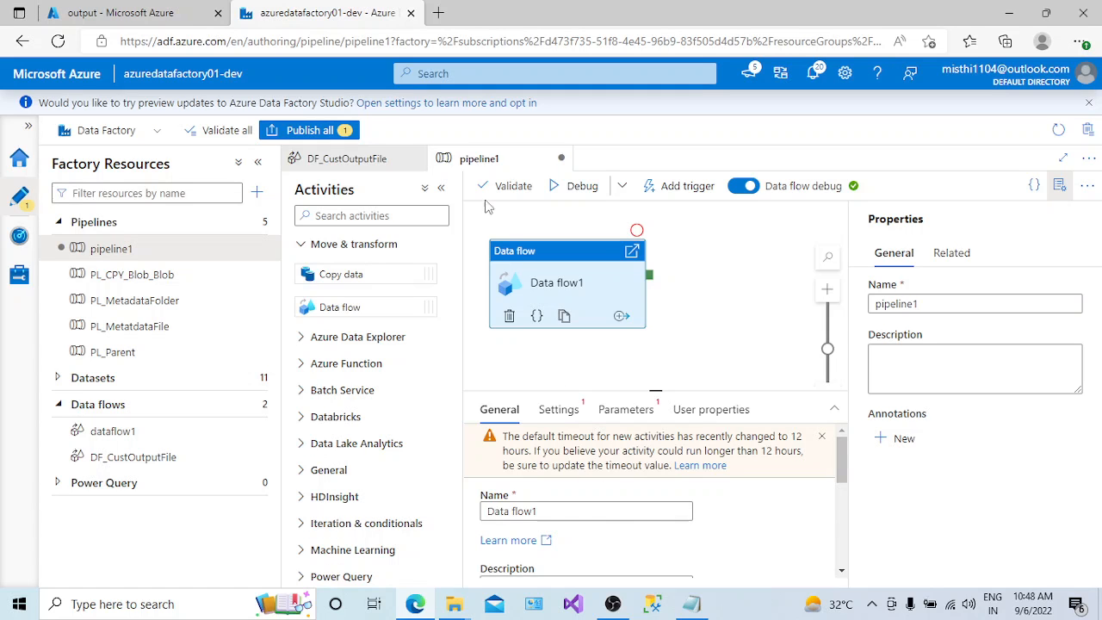
left_click(440, 188)
left_click(257, 162)
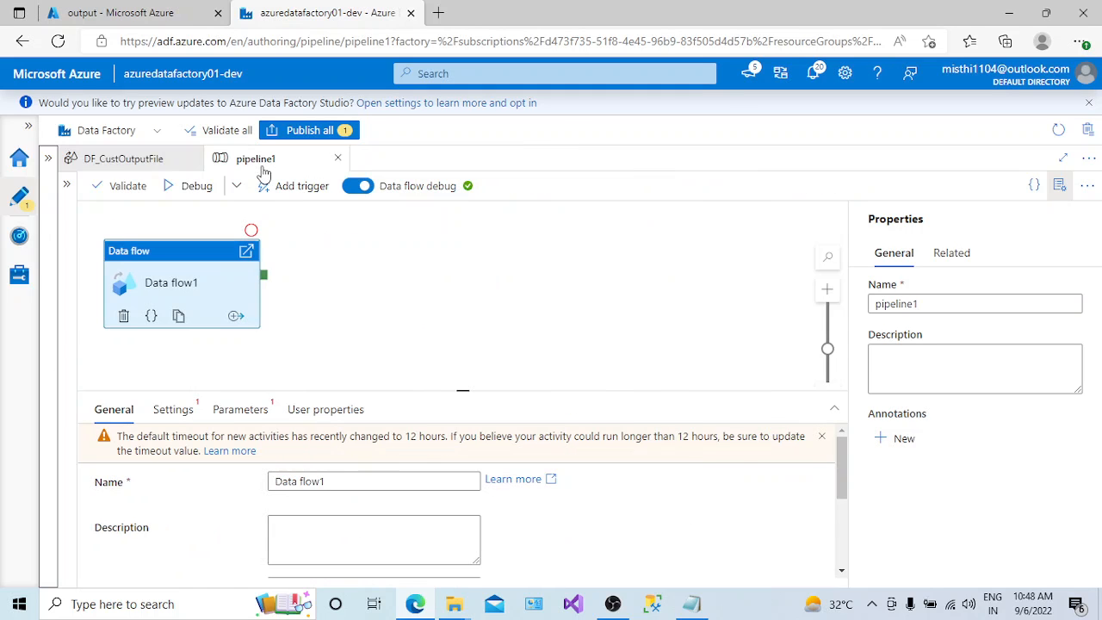
left_click(70, 188)
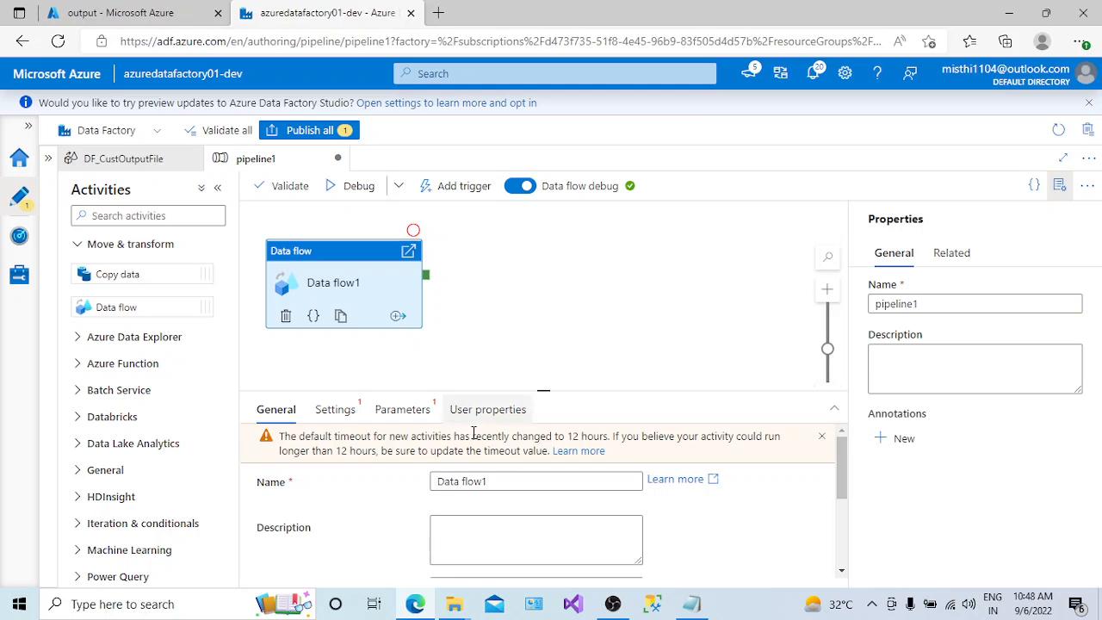
mouse_move(844, 481)
left_mouse_down()
mouse_move(847, 553)
mouse_move(845, 464)
left_mouse_up()
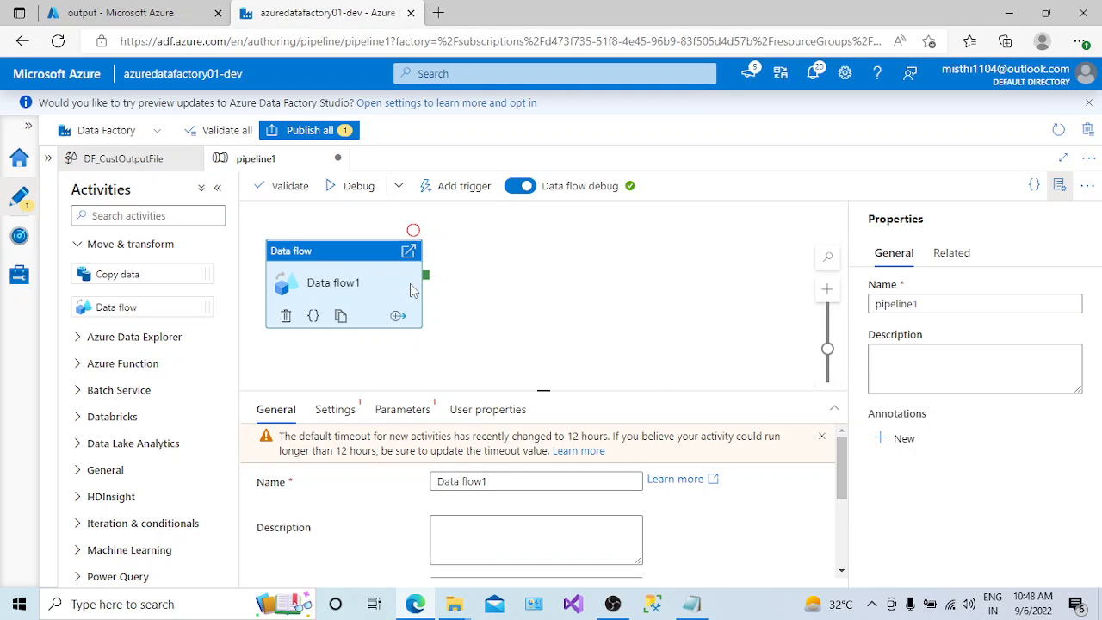
key("Delete")
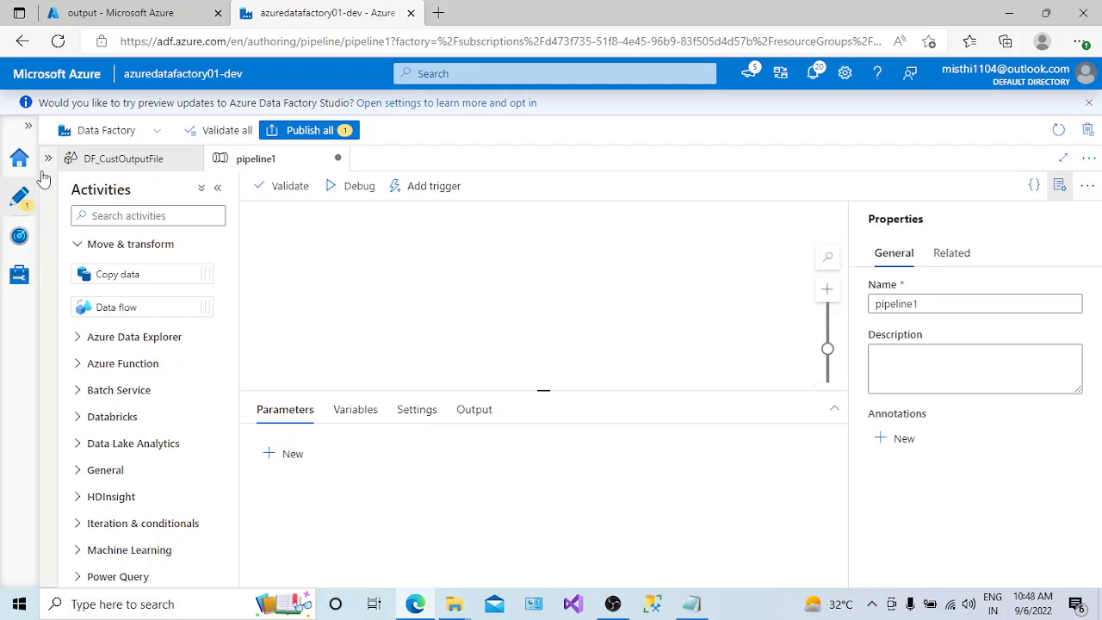
- Add the existing data flow DF_CustOutputFile to the pipeline canvas and name the pipeline PL_DFCustData
left_click(48, 158)
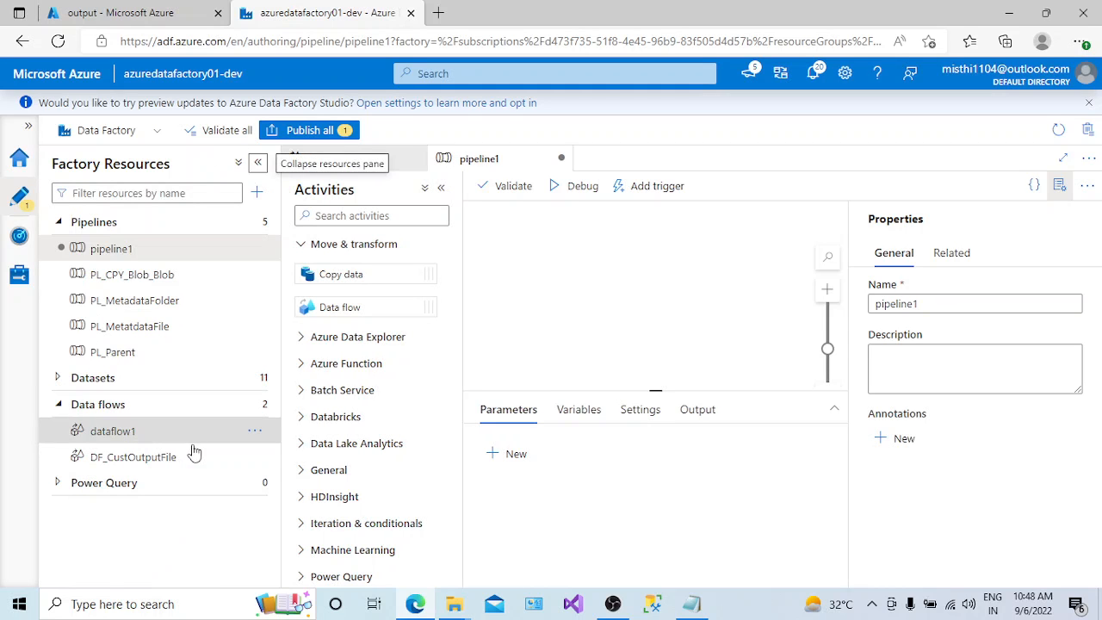
left_click_drag(194, 455, 561, 314)
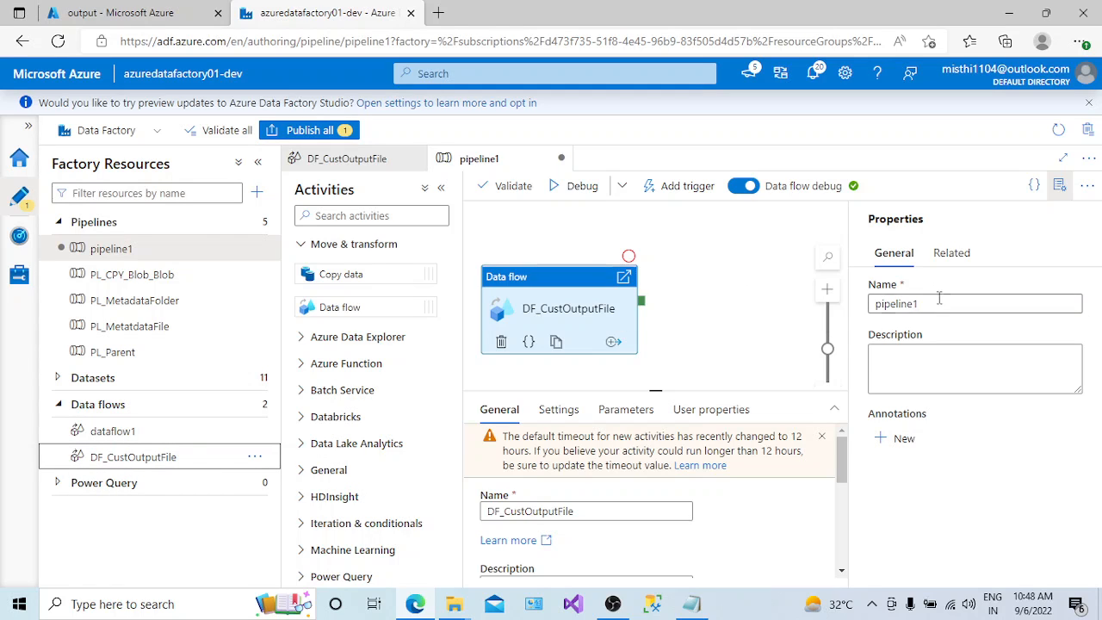
left_click_drag(939, 300, 830, 316)
type("PL_")
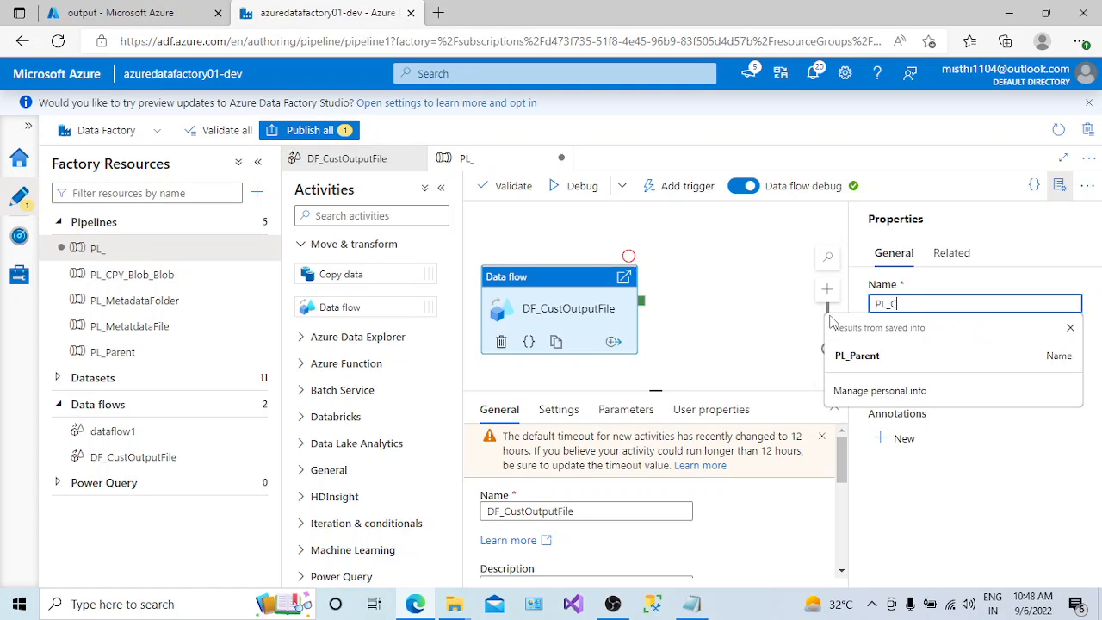
type("DFCustData")
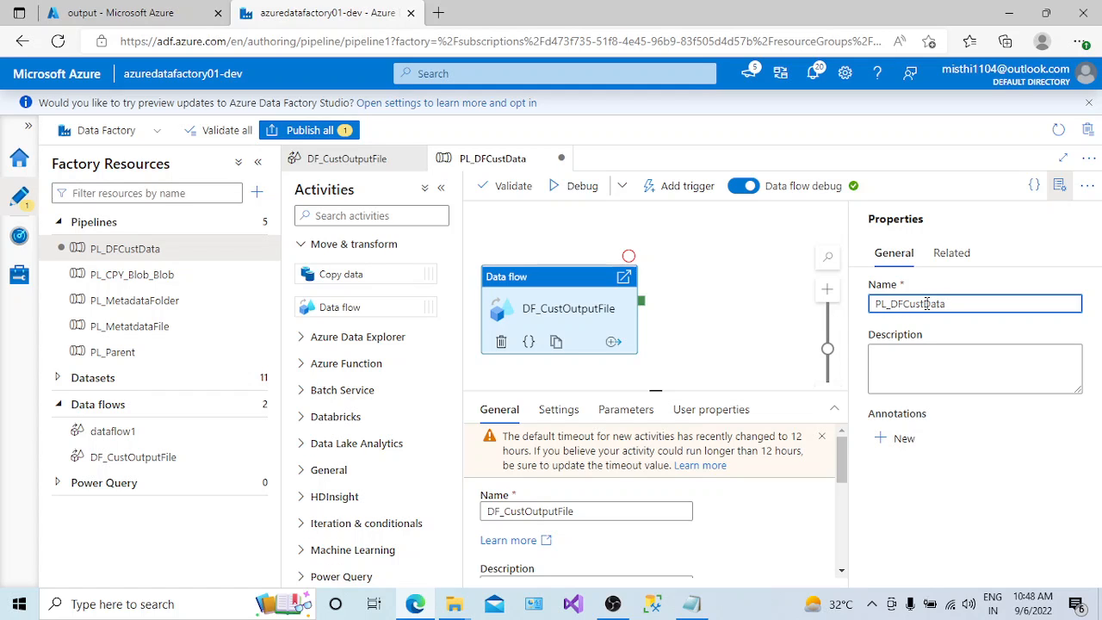
left_click(1058, 185)
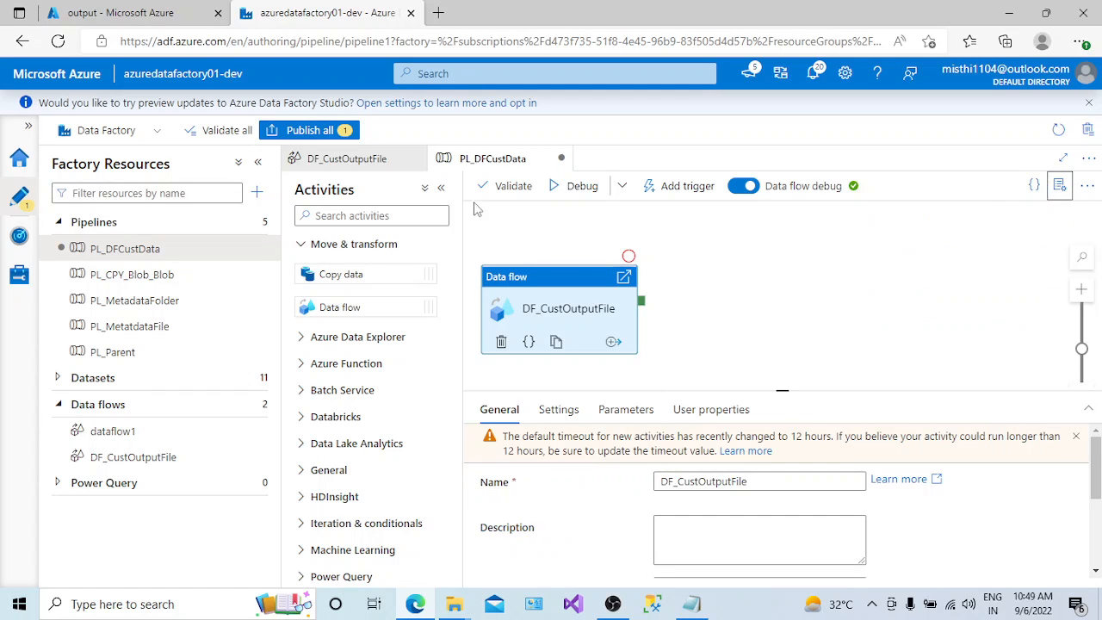
- Enlarge the pipeline canvas, validate PL_DFCustData, and close the validation output
left_click(443, 189)
left_click(257, 161)
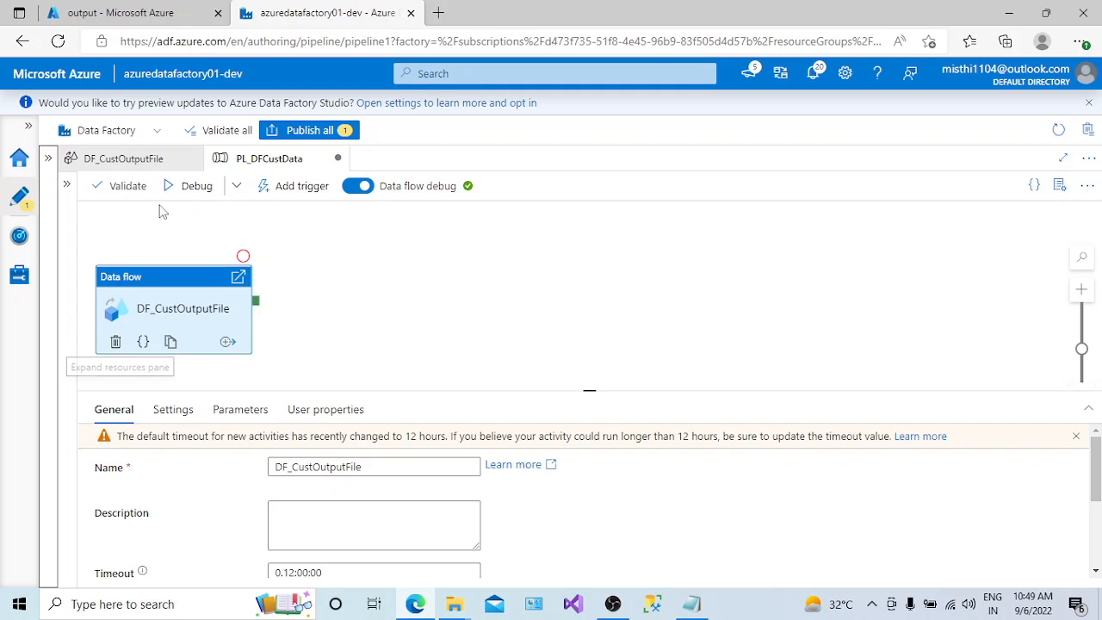
left_click(140, 189)
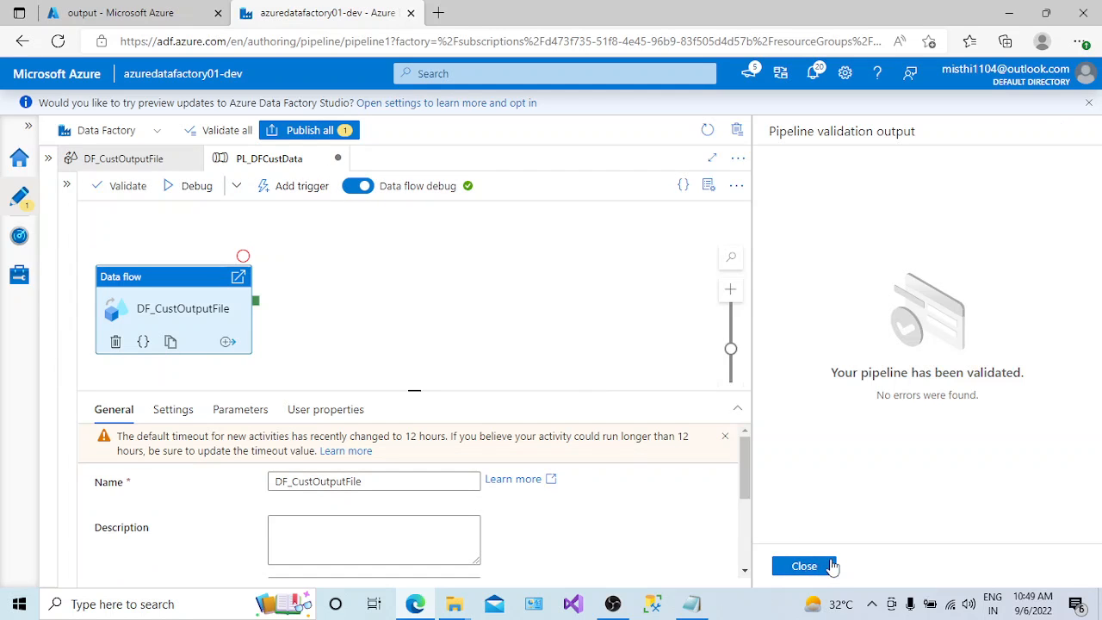
left_click(803, 566)
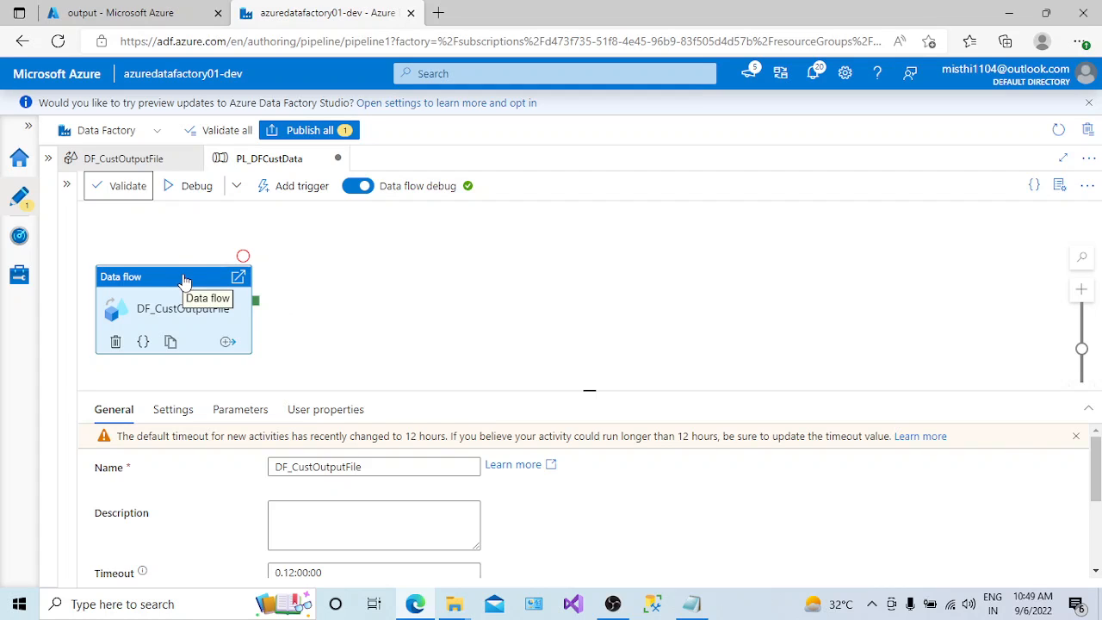
- Start a debug run of PL_DFCustData and refresh its activity status until the run ends
left_click(197, 186)
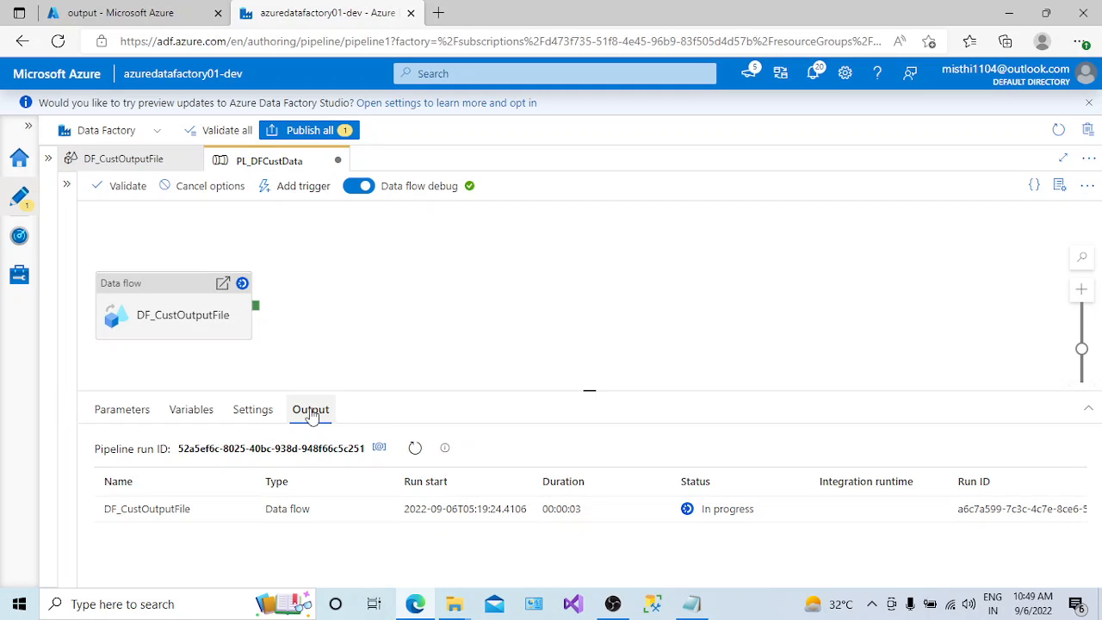
left_click(416, 449)
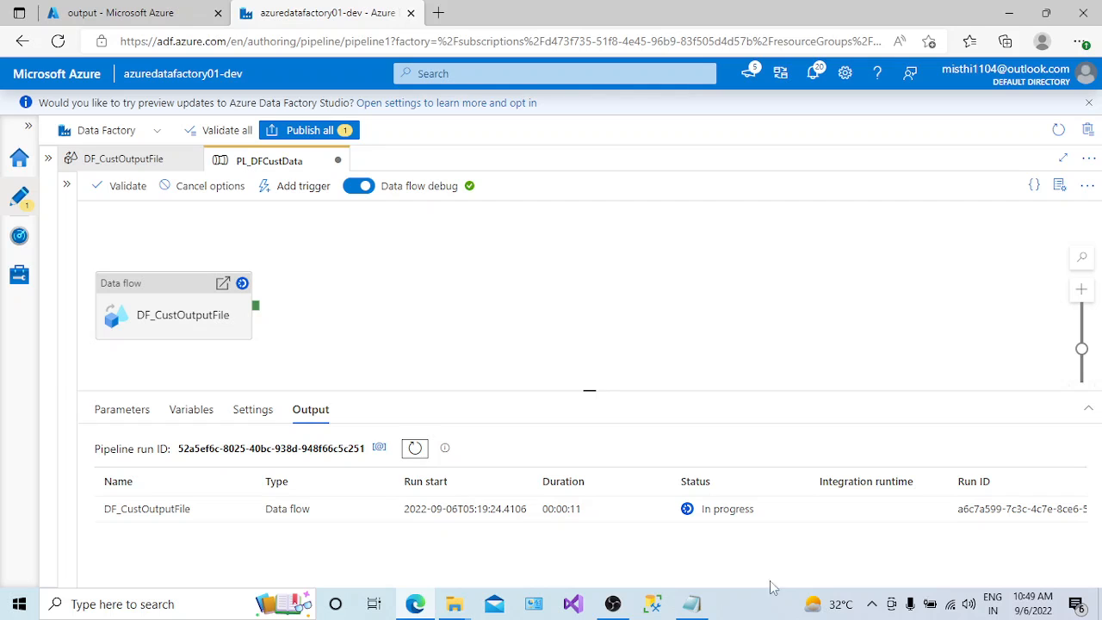
left_click(872, 605)
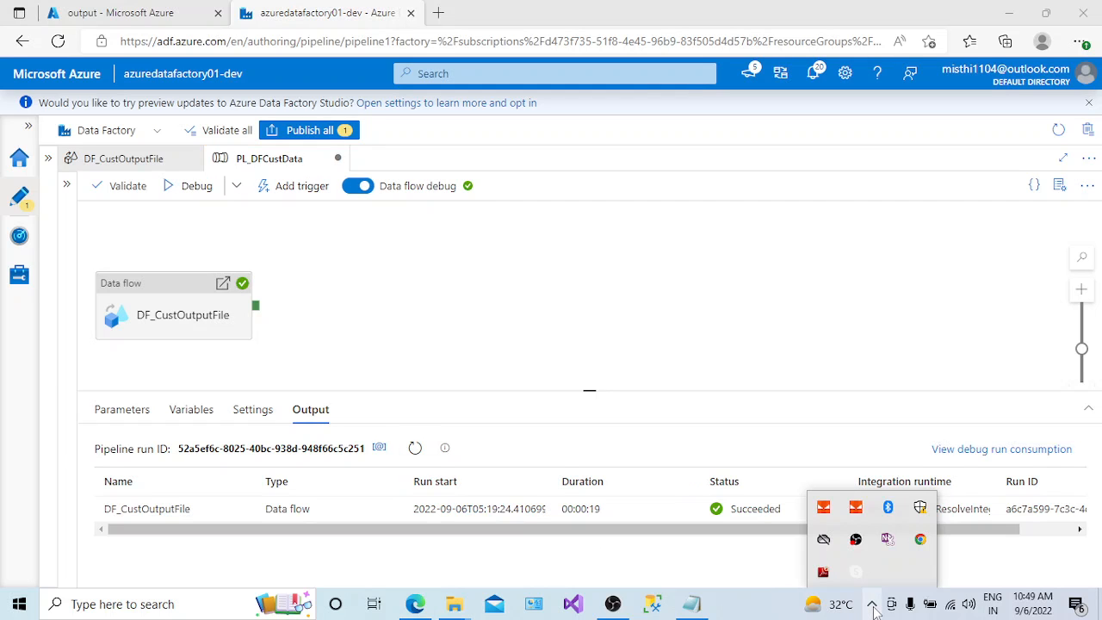
left_click(793, 526)
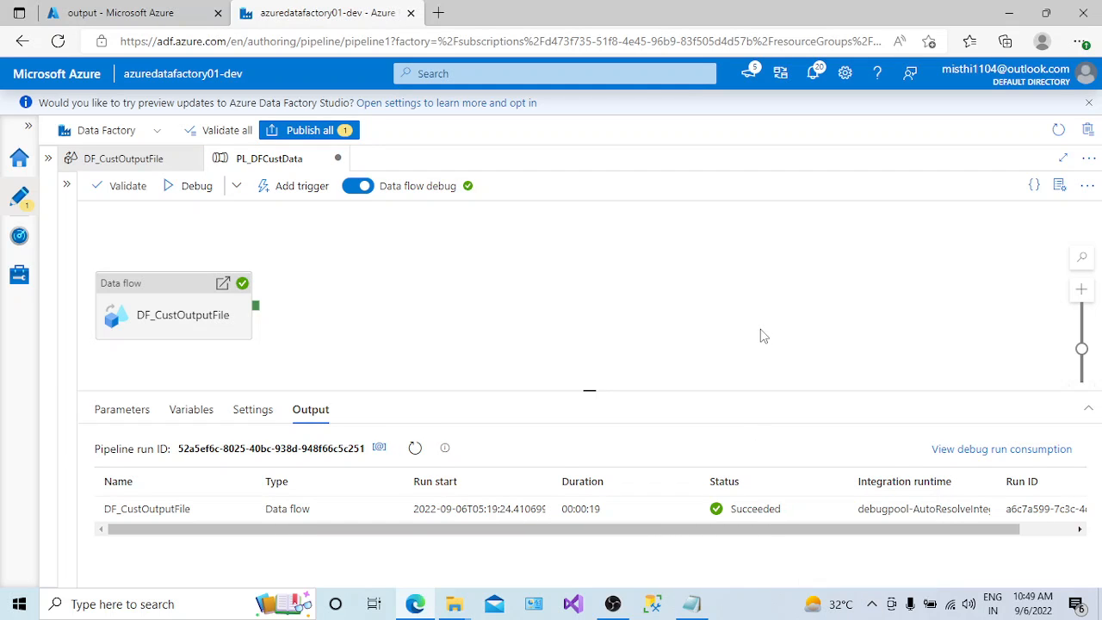
left_click_drag(784, 531, 544, 562)
- Open the run details of the DF_CustOutputFile activity and check the rows written by the FinalCust sink
mouse_move(274, 520)
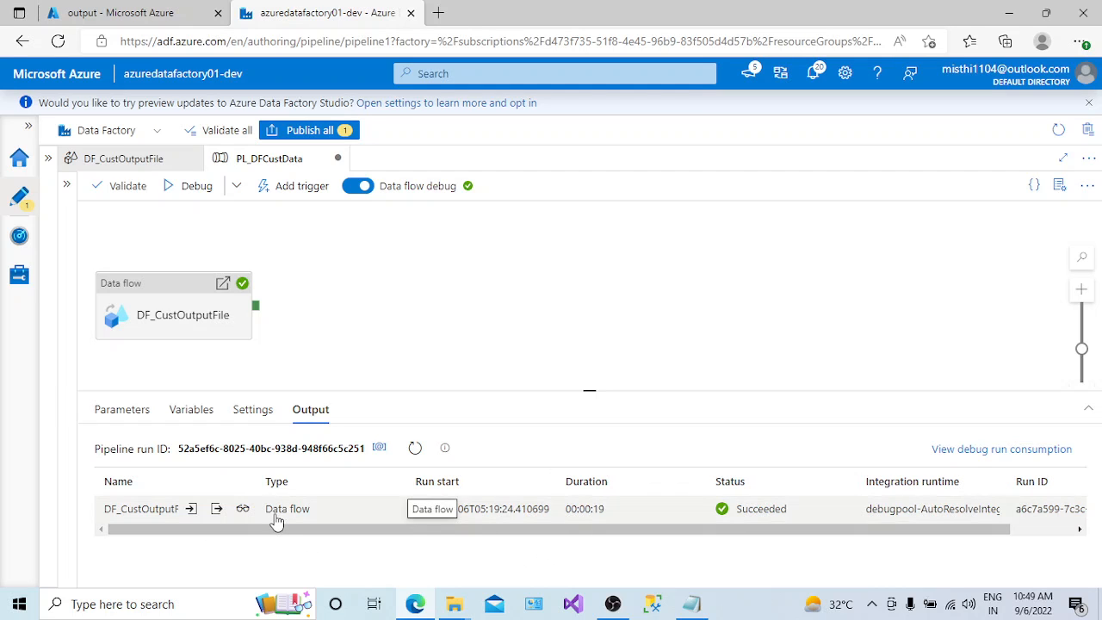
left_click(244, 509)
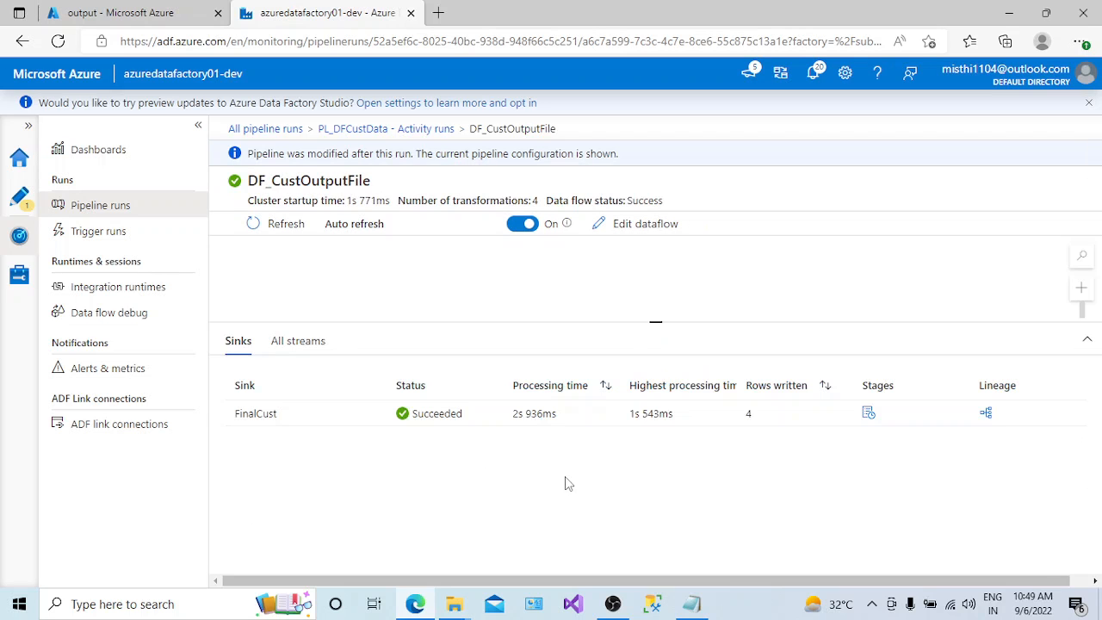
left_click_drag(655, 320, 658, 346)
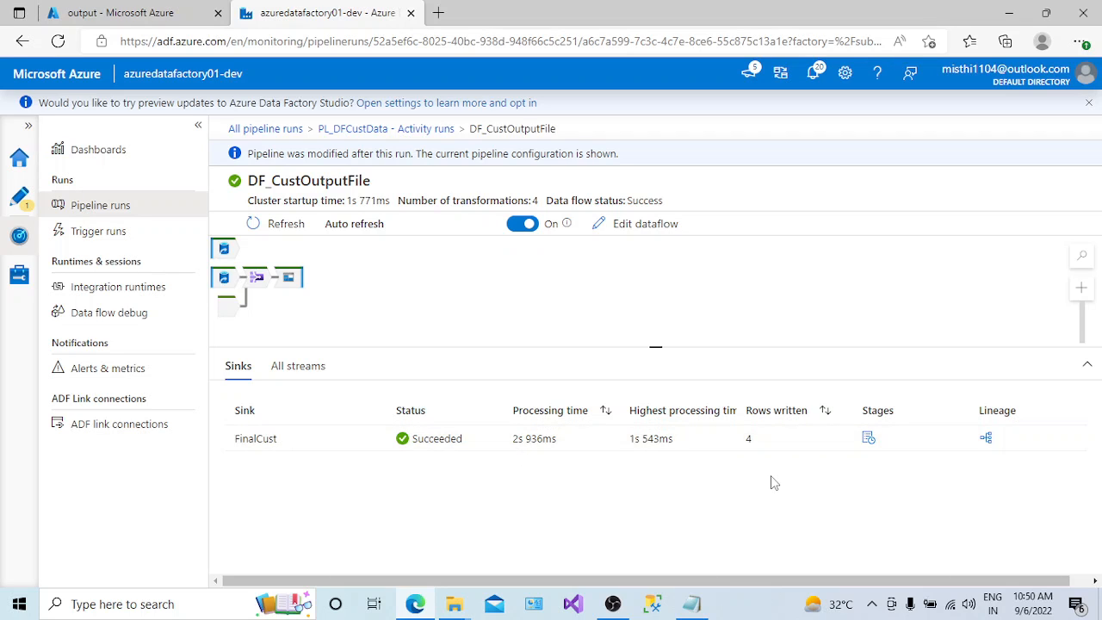
double_click(748, 439)
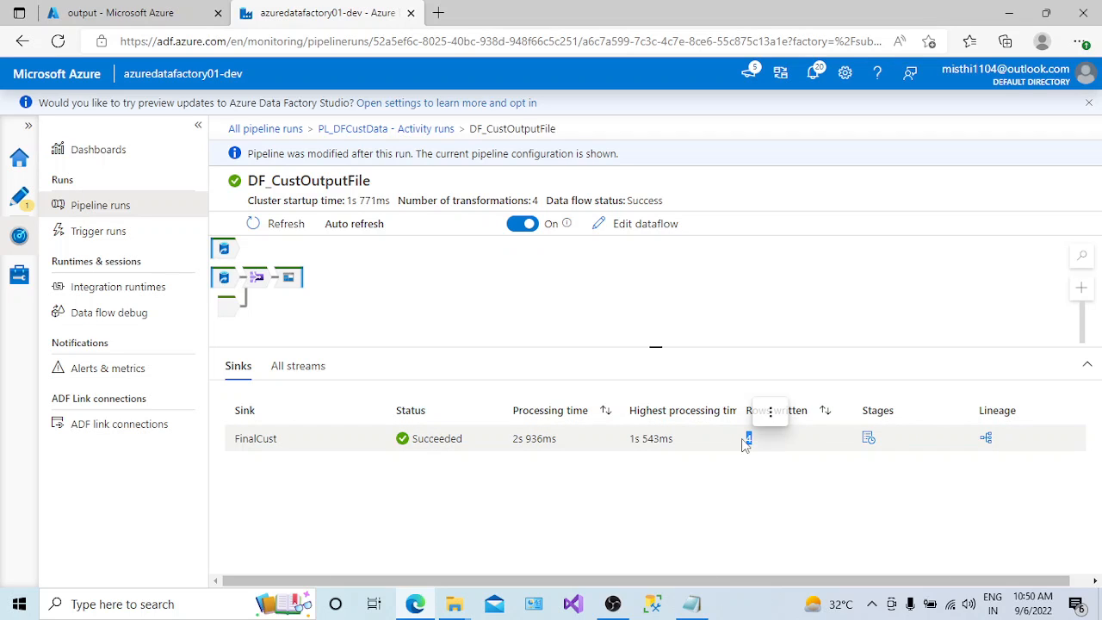
left_click_drag(654, 347, 659, 380)
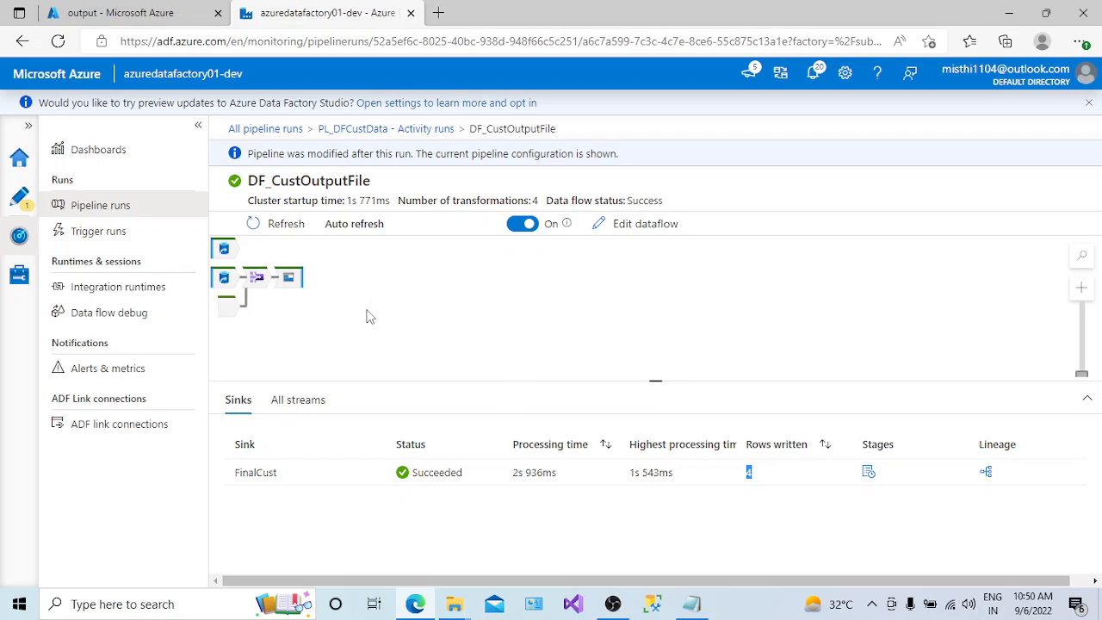
- Switch to the Azure portal, reopen the output container of azurestorageaccount01dev, and examine the contents of the part-00000 CSV file
left_click(121, 13)
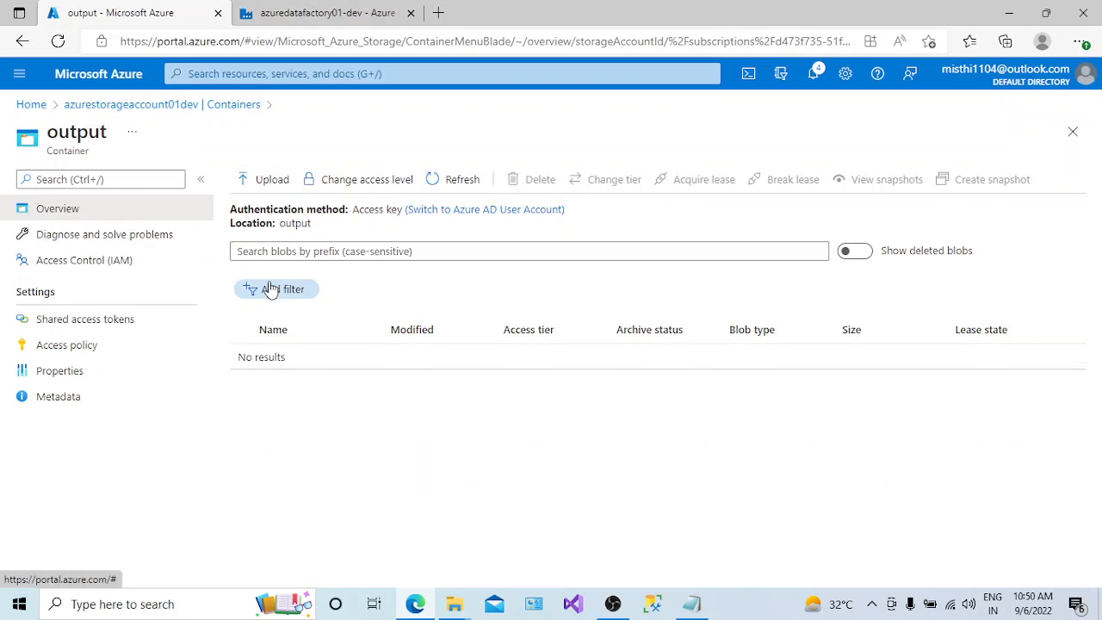
left_click(87, 105)
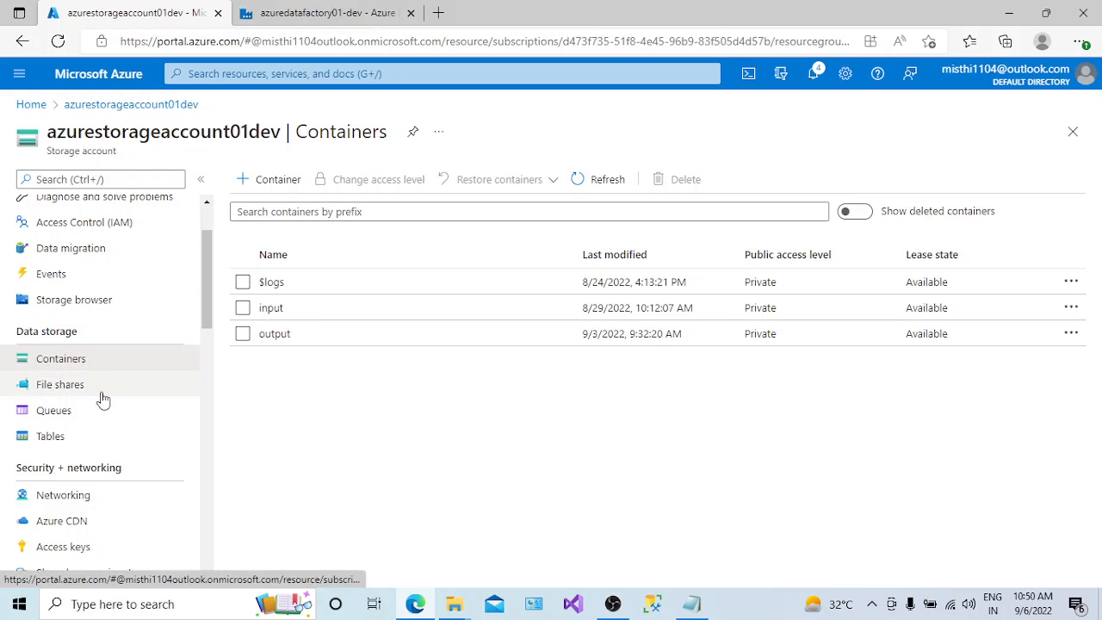
left_click(284, 336)
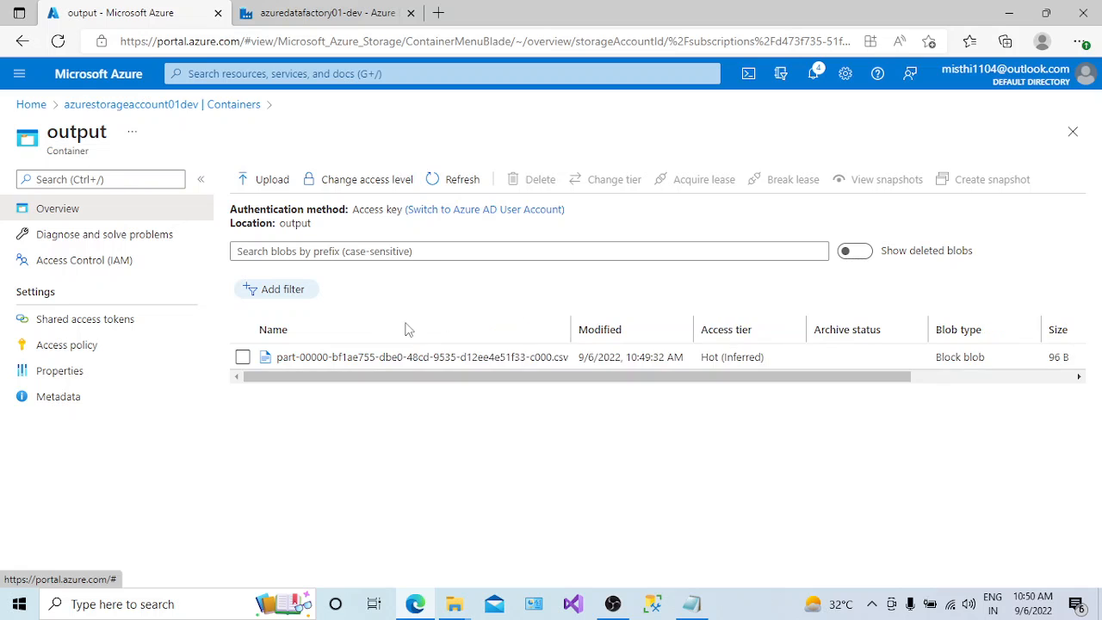
left_click(333, 361)
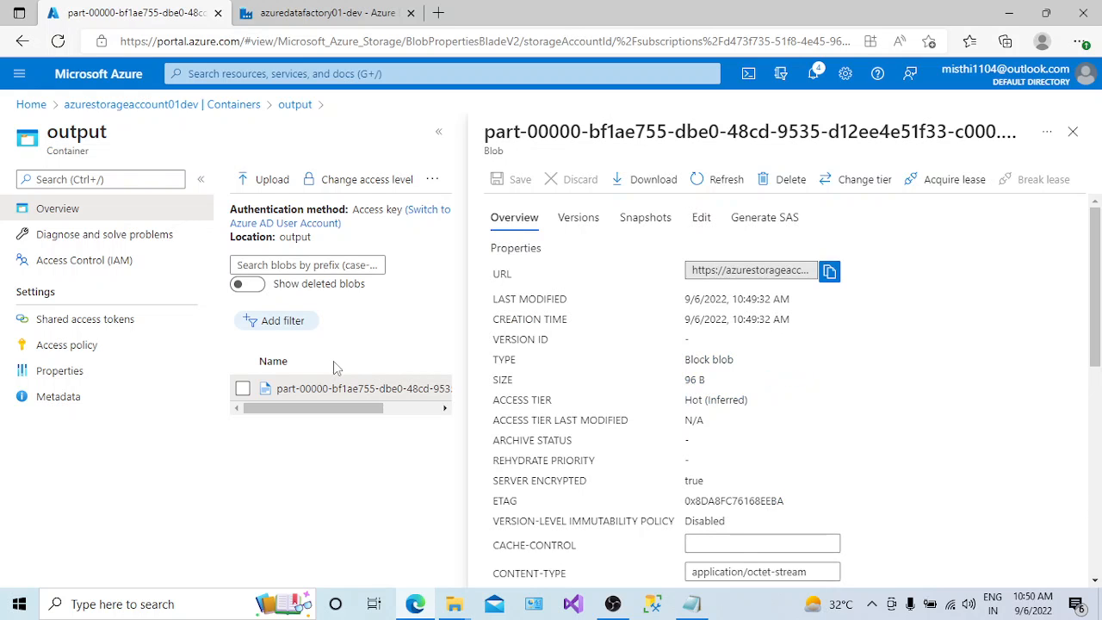
left_click(701, 218)
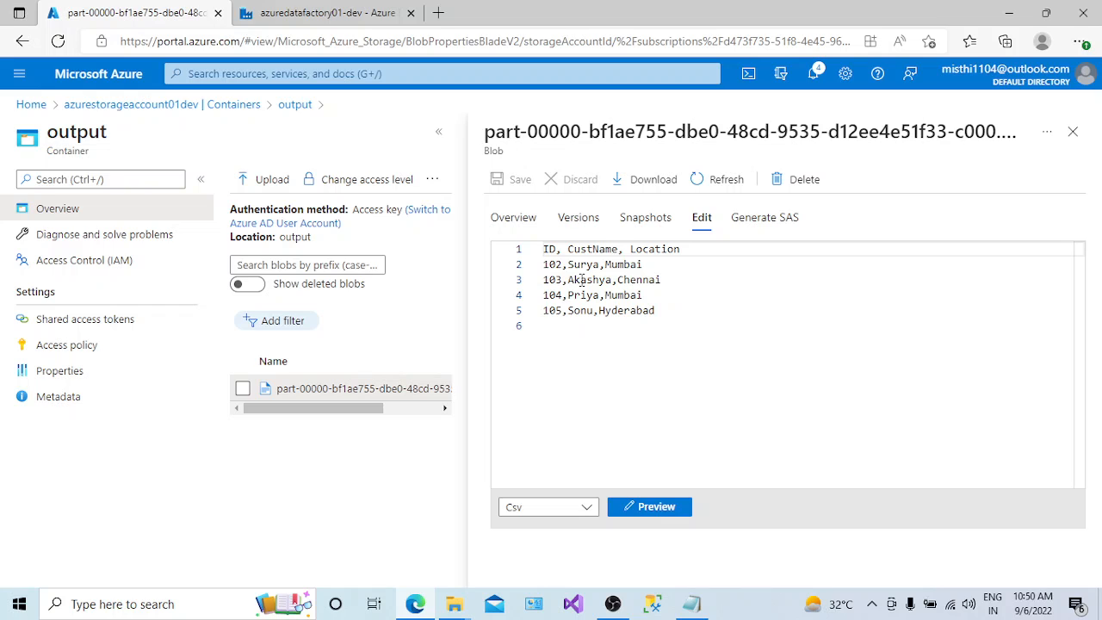
left_click_drag(668, 275, 537, 266)
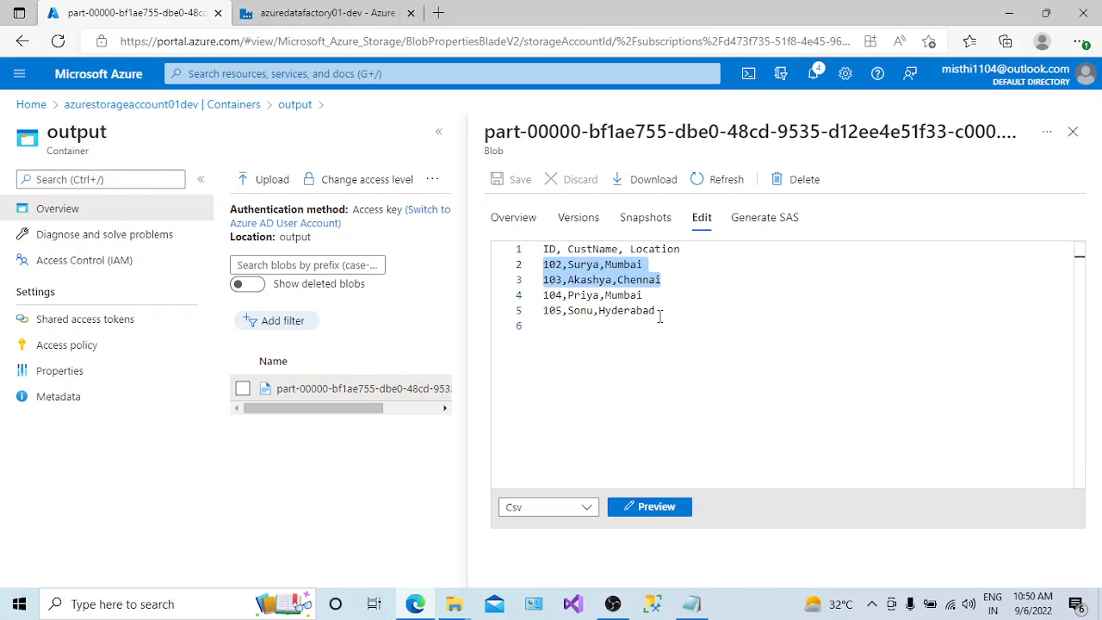
left_click_drag(659, 316, 541, 296)
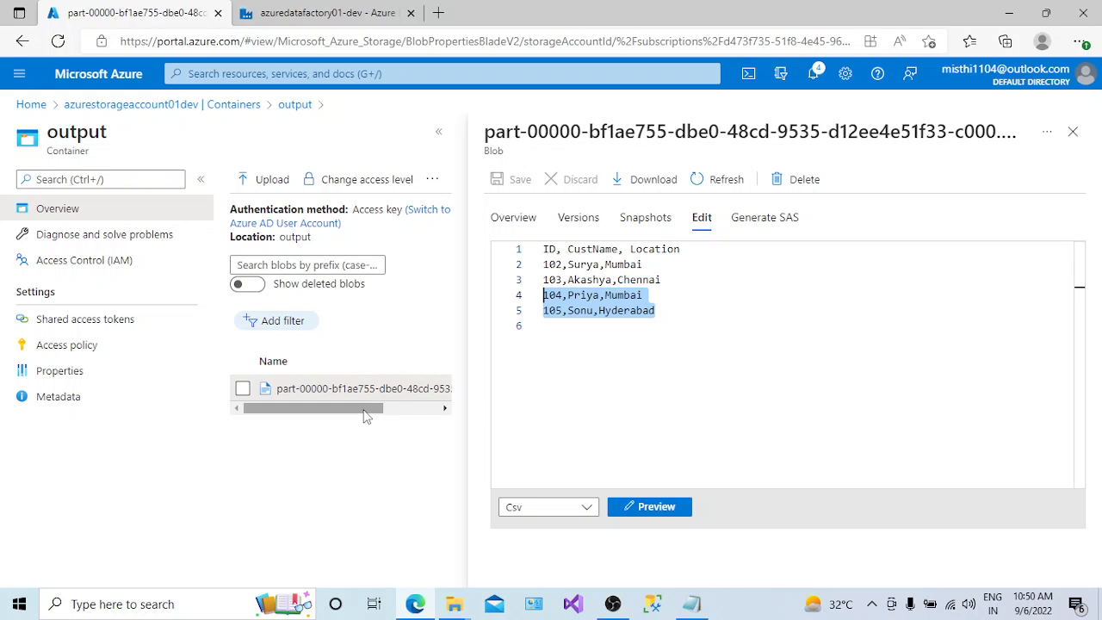
left_click_drag(363, 408, 385, 407)
- Switch back to Azure Data Factory, look at the activity runs and all pipeline runs, and return to authoring PL_DFCustData
left_click(352, 7)
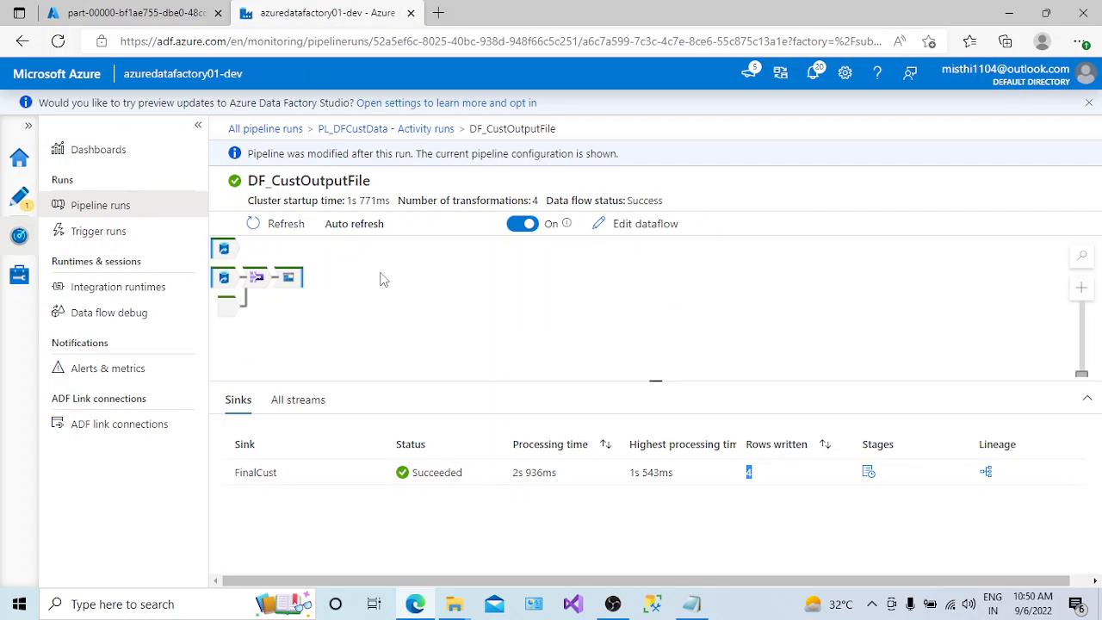
left_click(404, 131)
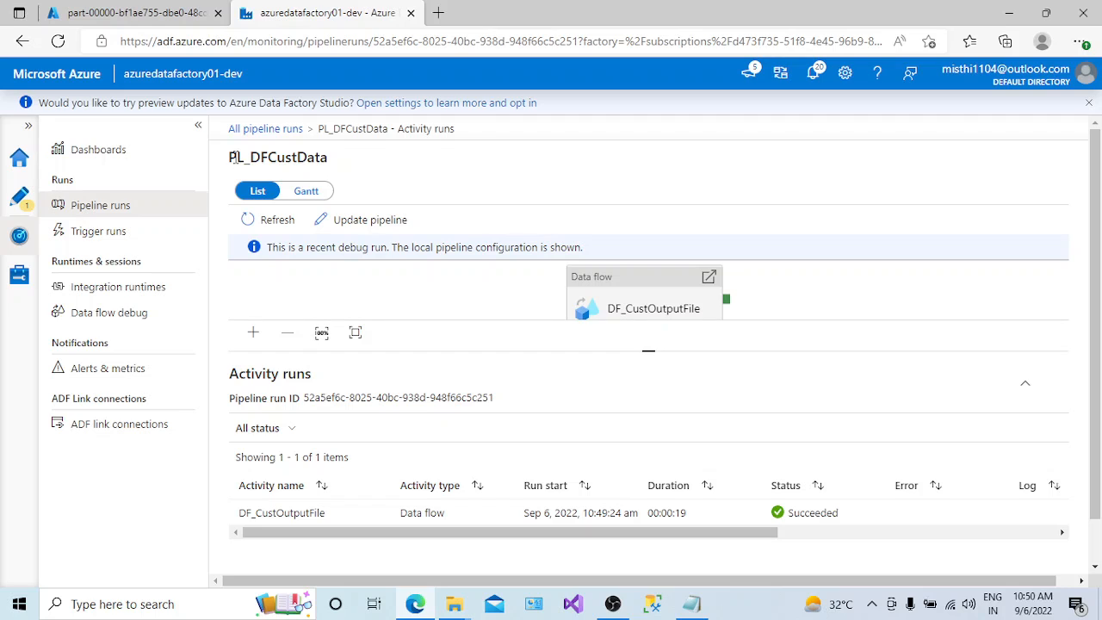
left_click(295, 130)
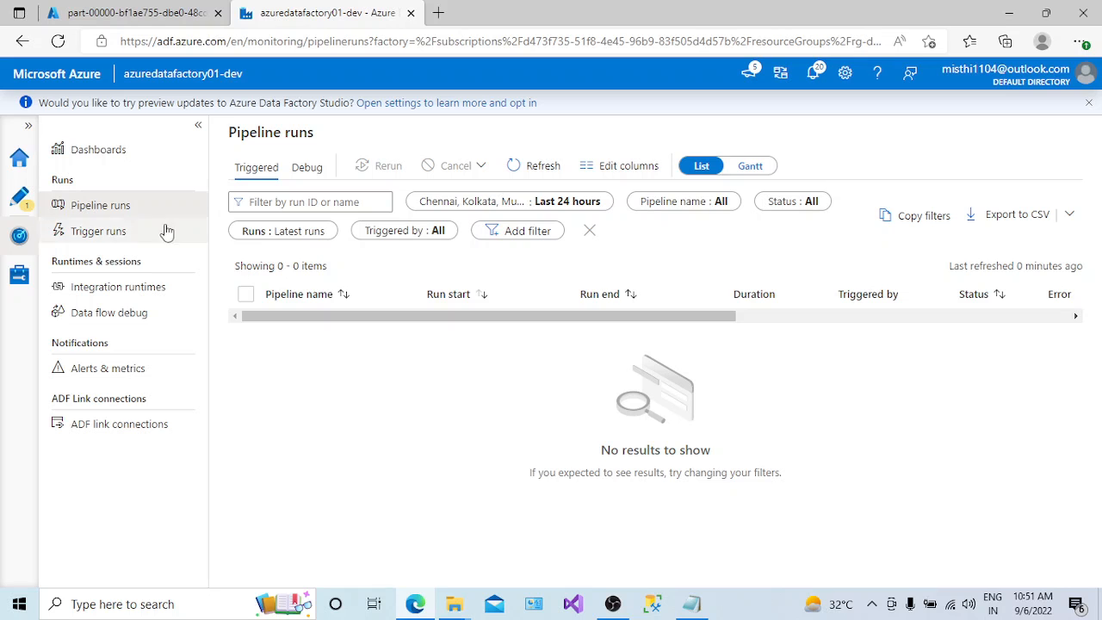
left_click(20, 197)
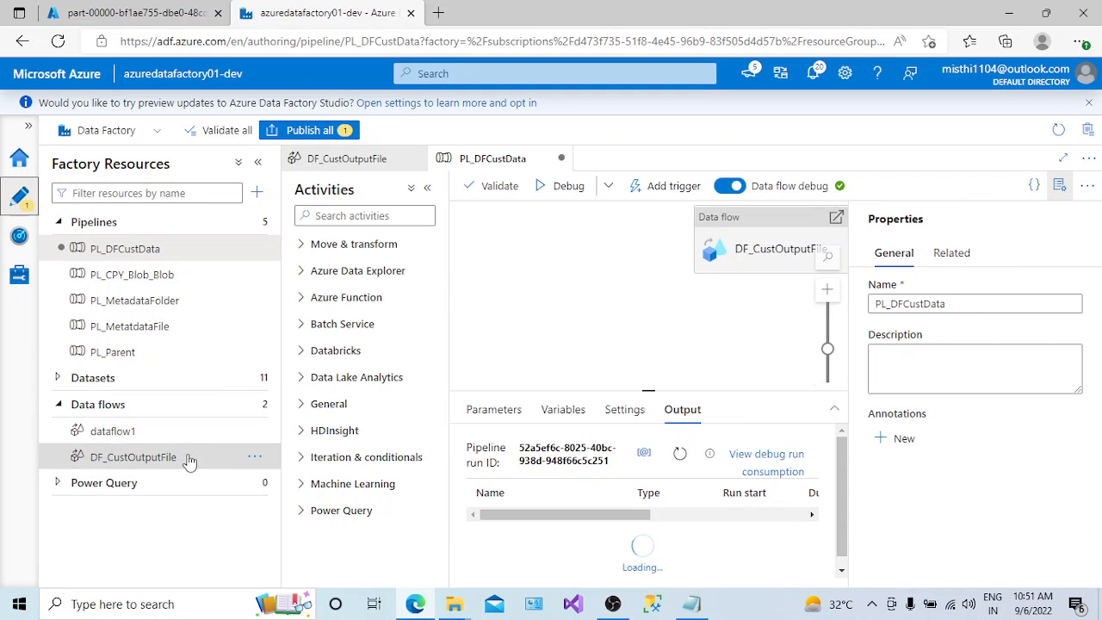
- Open data flow DF_CustOutputFile and look through the transformations that can be added after srcCustData, without adding one
left_click(187, 459)
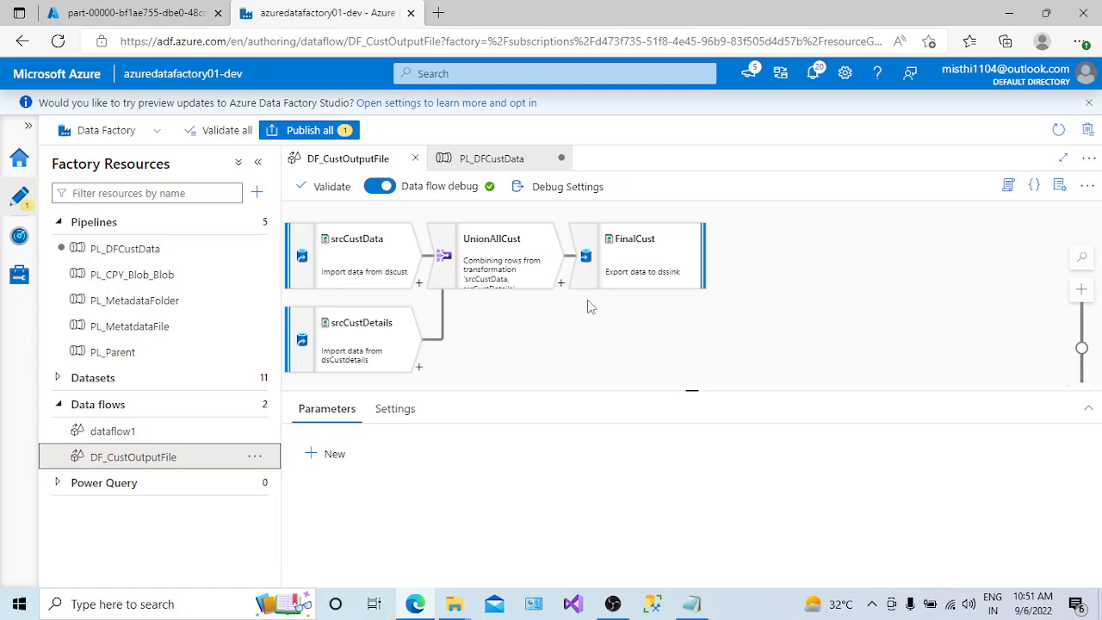
left_click(419, 283)
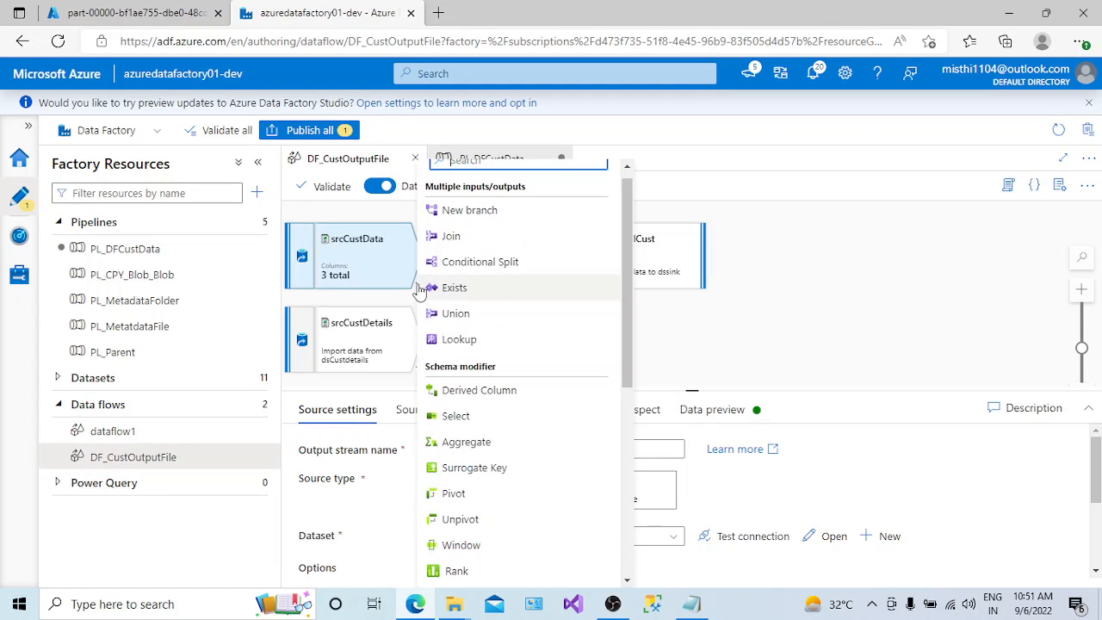
scroll(611, 292, "down", 5)
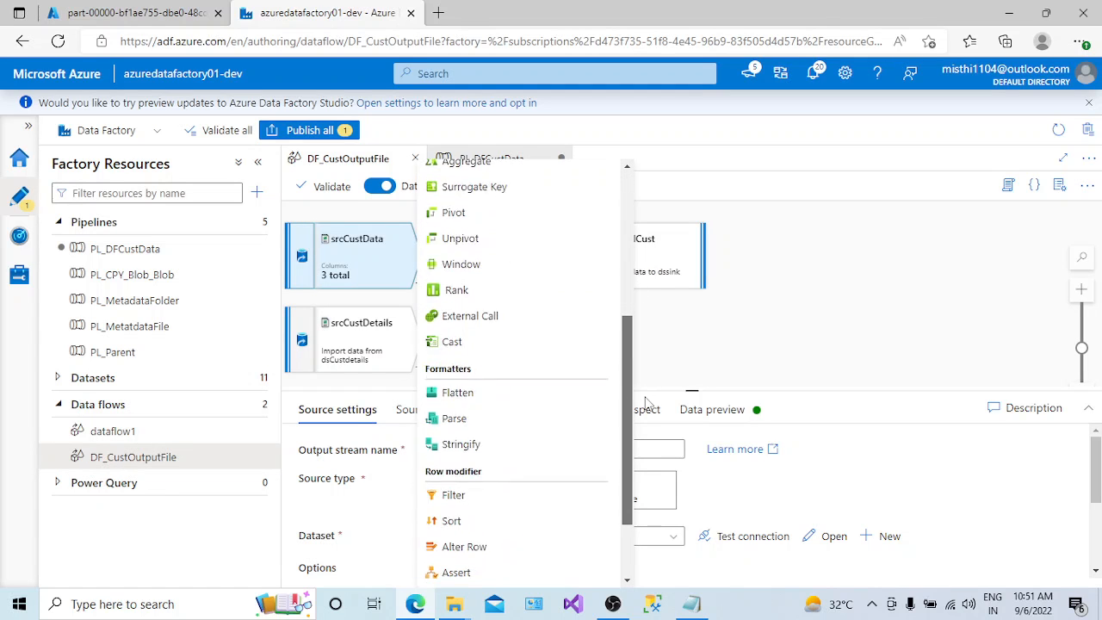
scroll(628, 275, "up", 5)
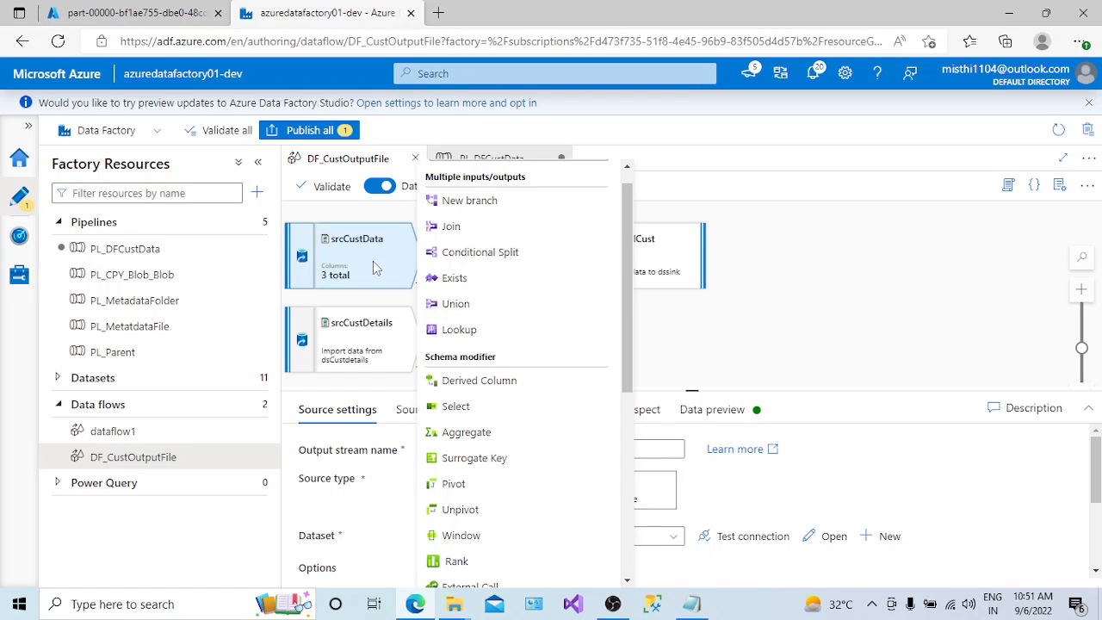
left_click(767, 327)
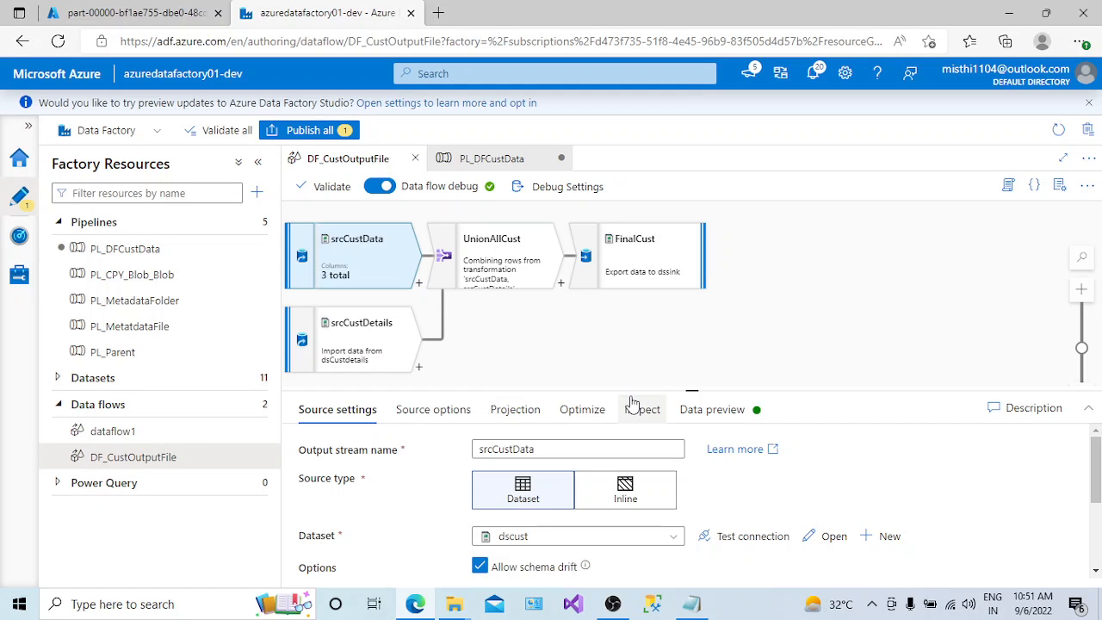
left_click(872, 605)
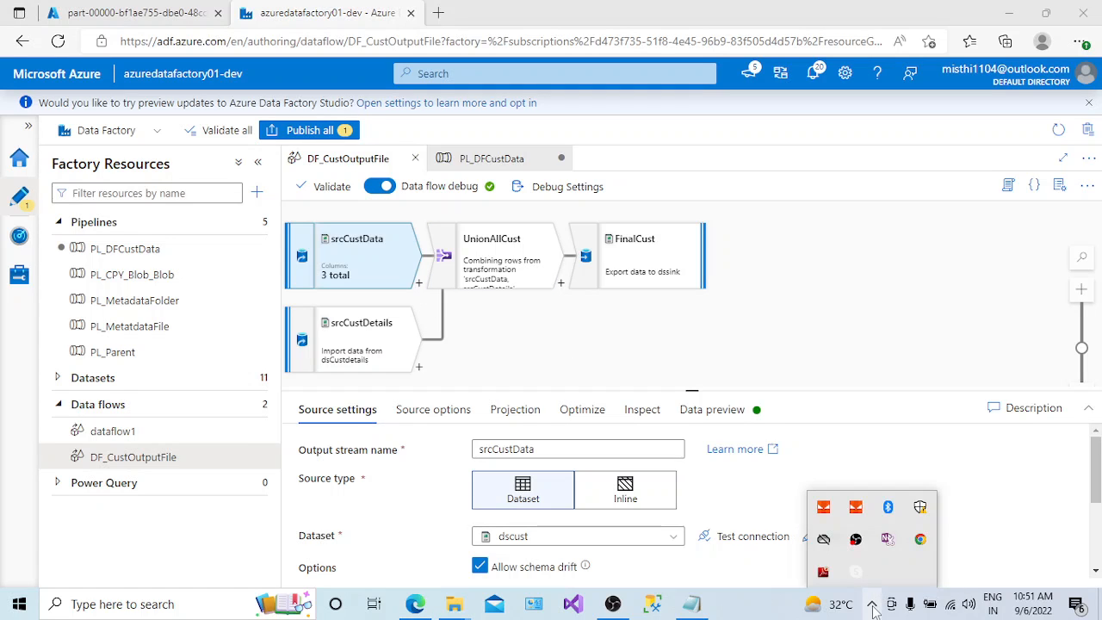